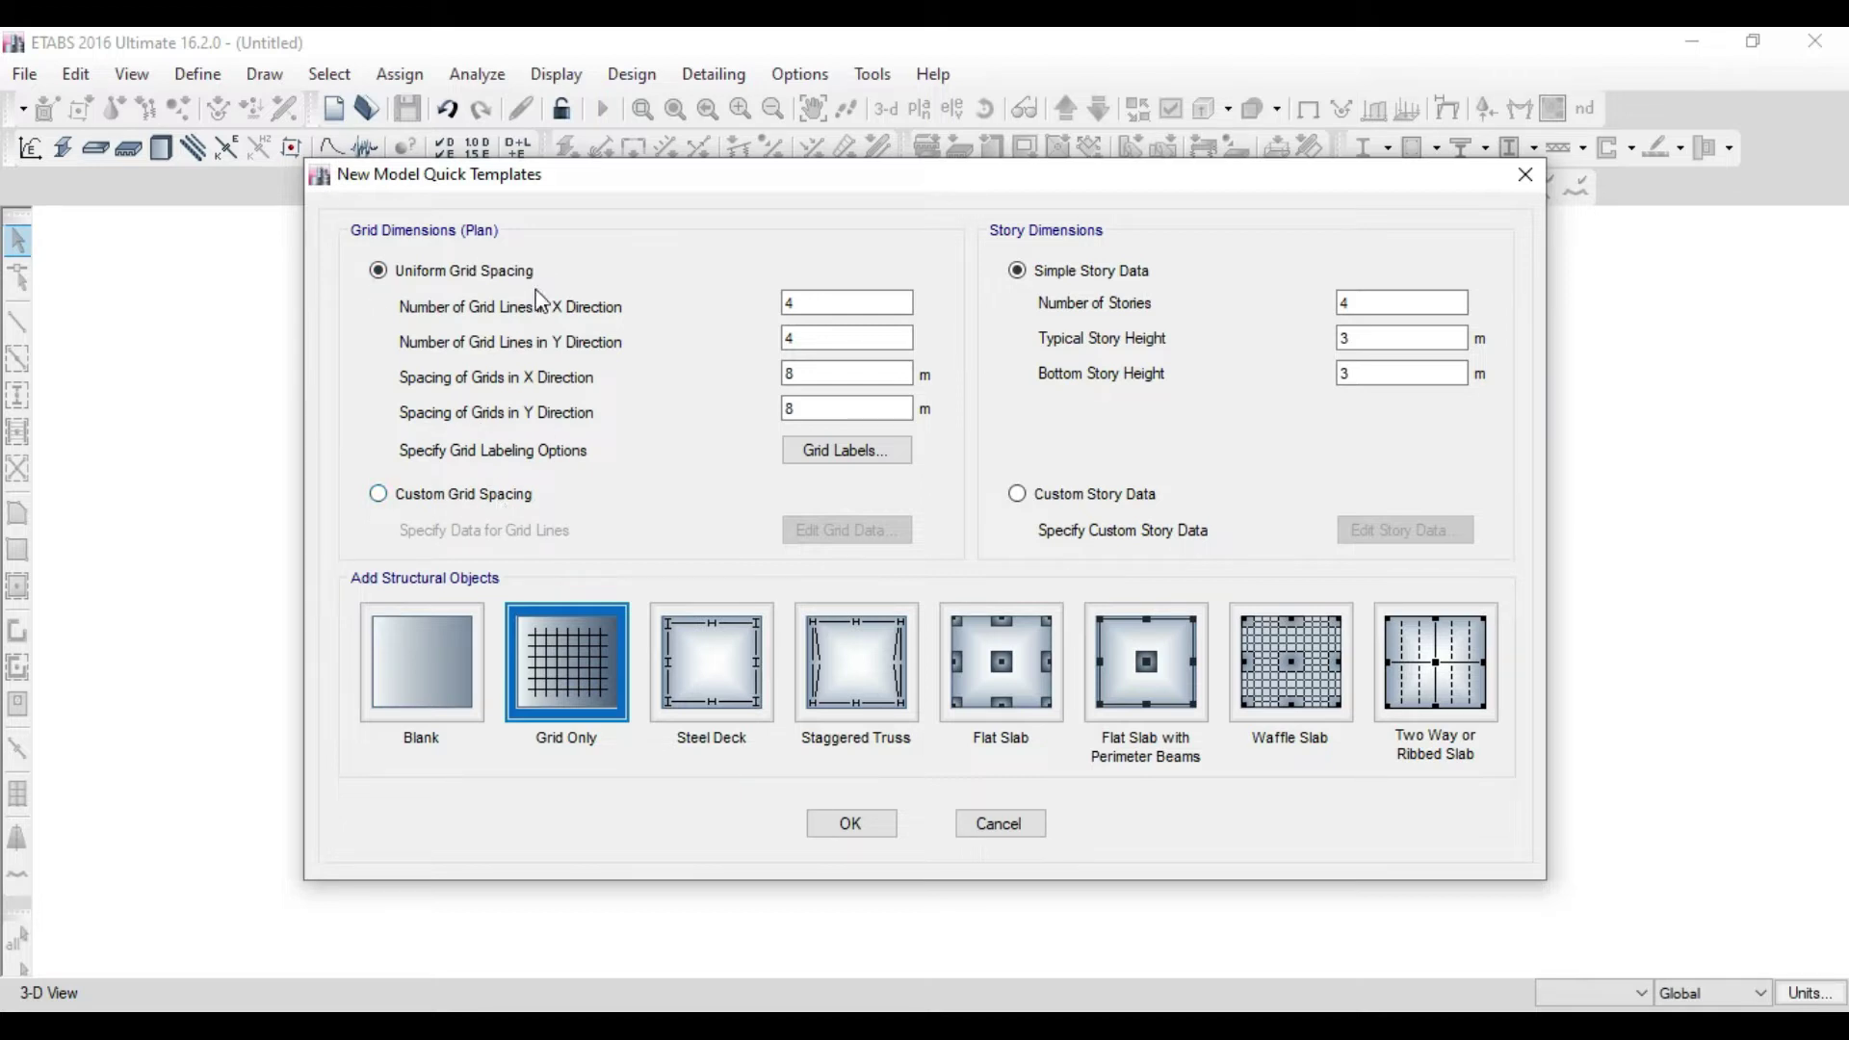
Create a grid-only model with 4 grid lines at 8 m spacing in X and Y and four 3 m stories
{"action": "left_click", "coordinate": [851, 824]}
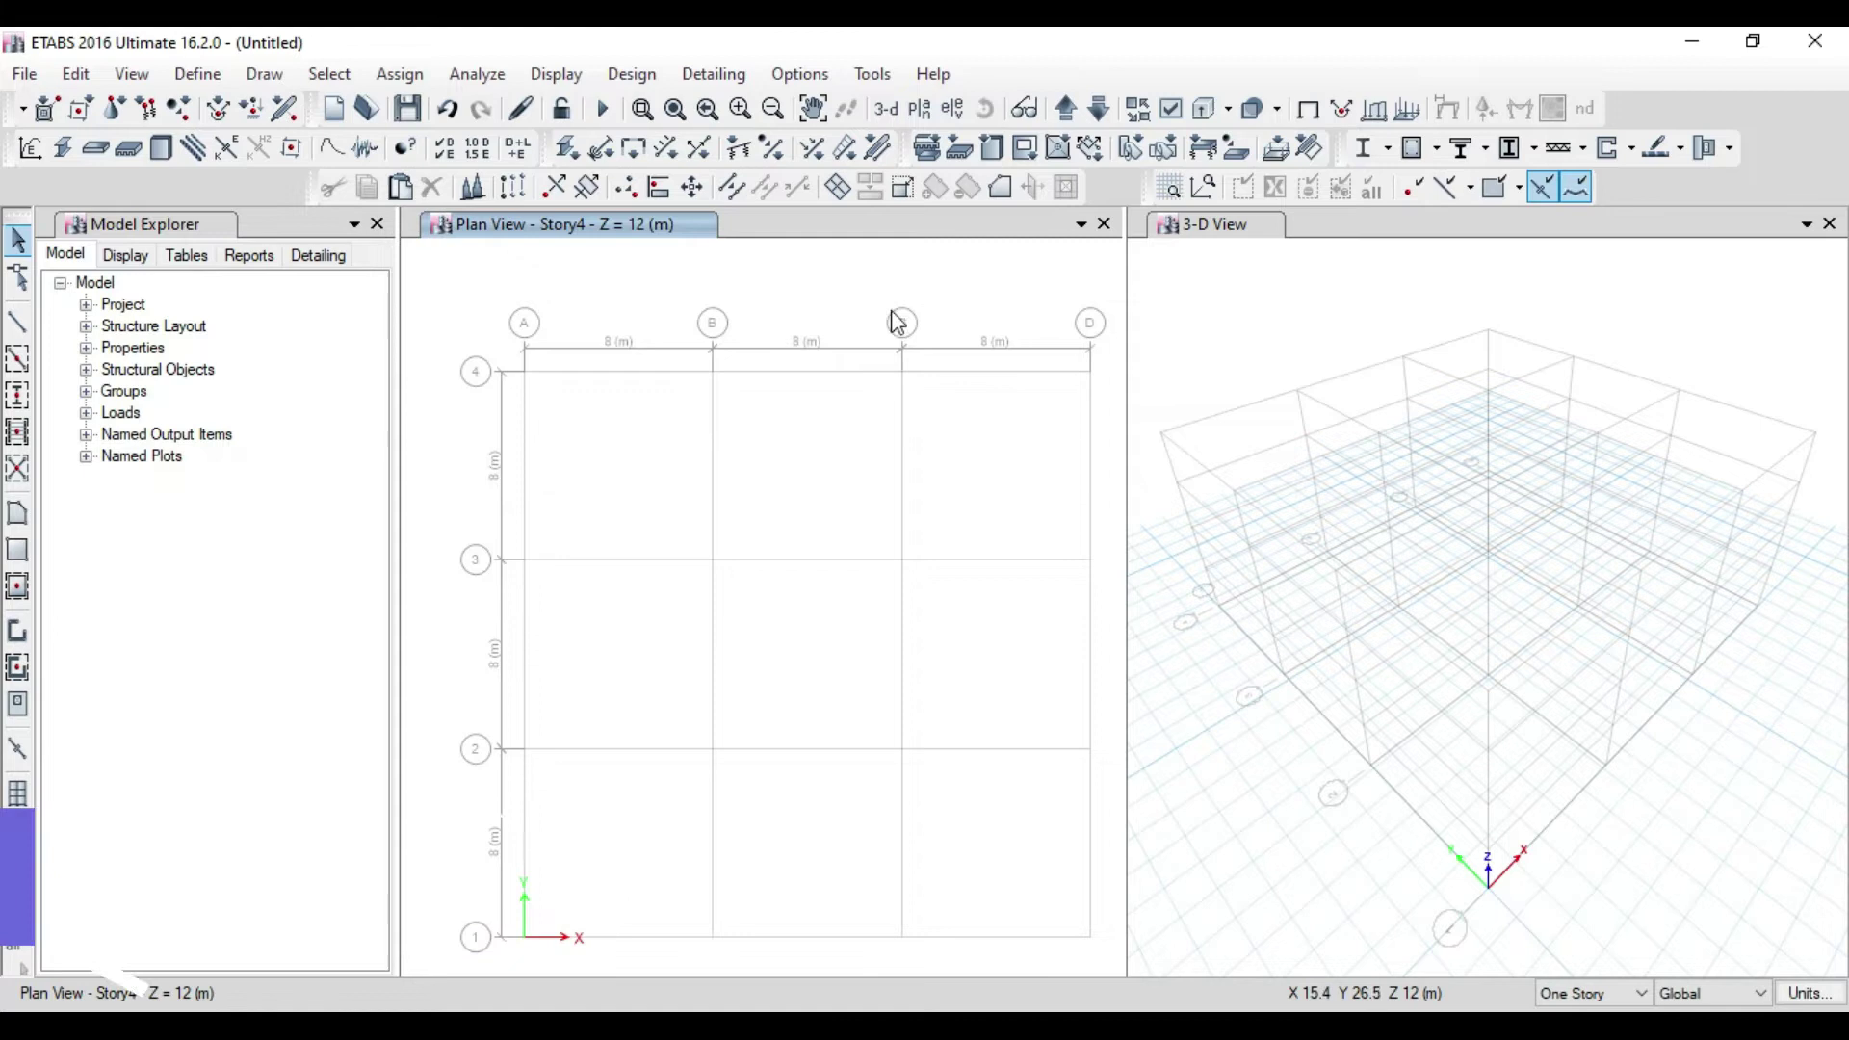
Hide and restore the grid system's visibility in the plan view and the 3-D view
{"action": "right_click", "coordinate": [791, 289]}
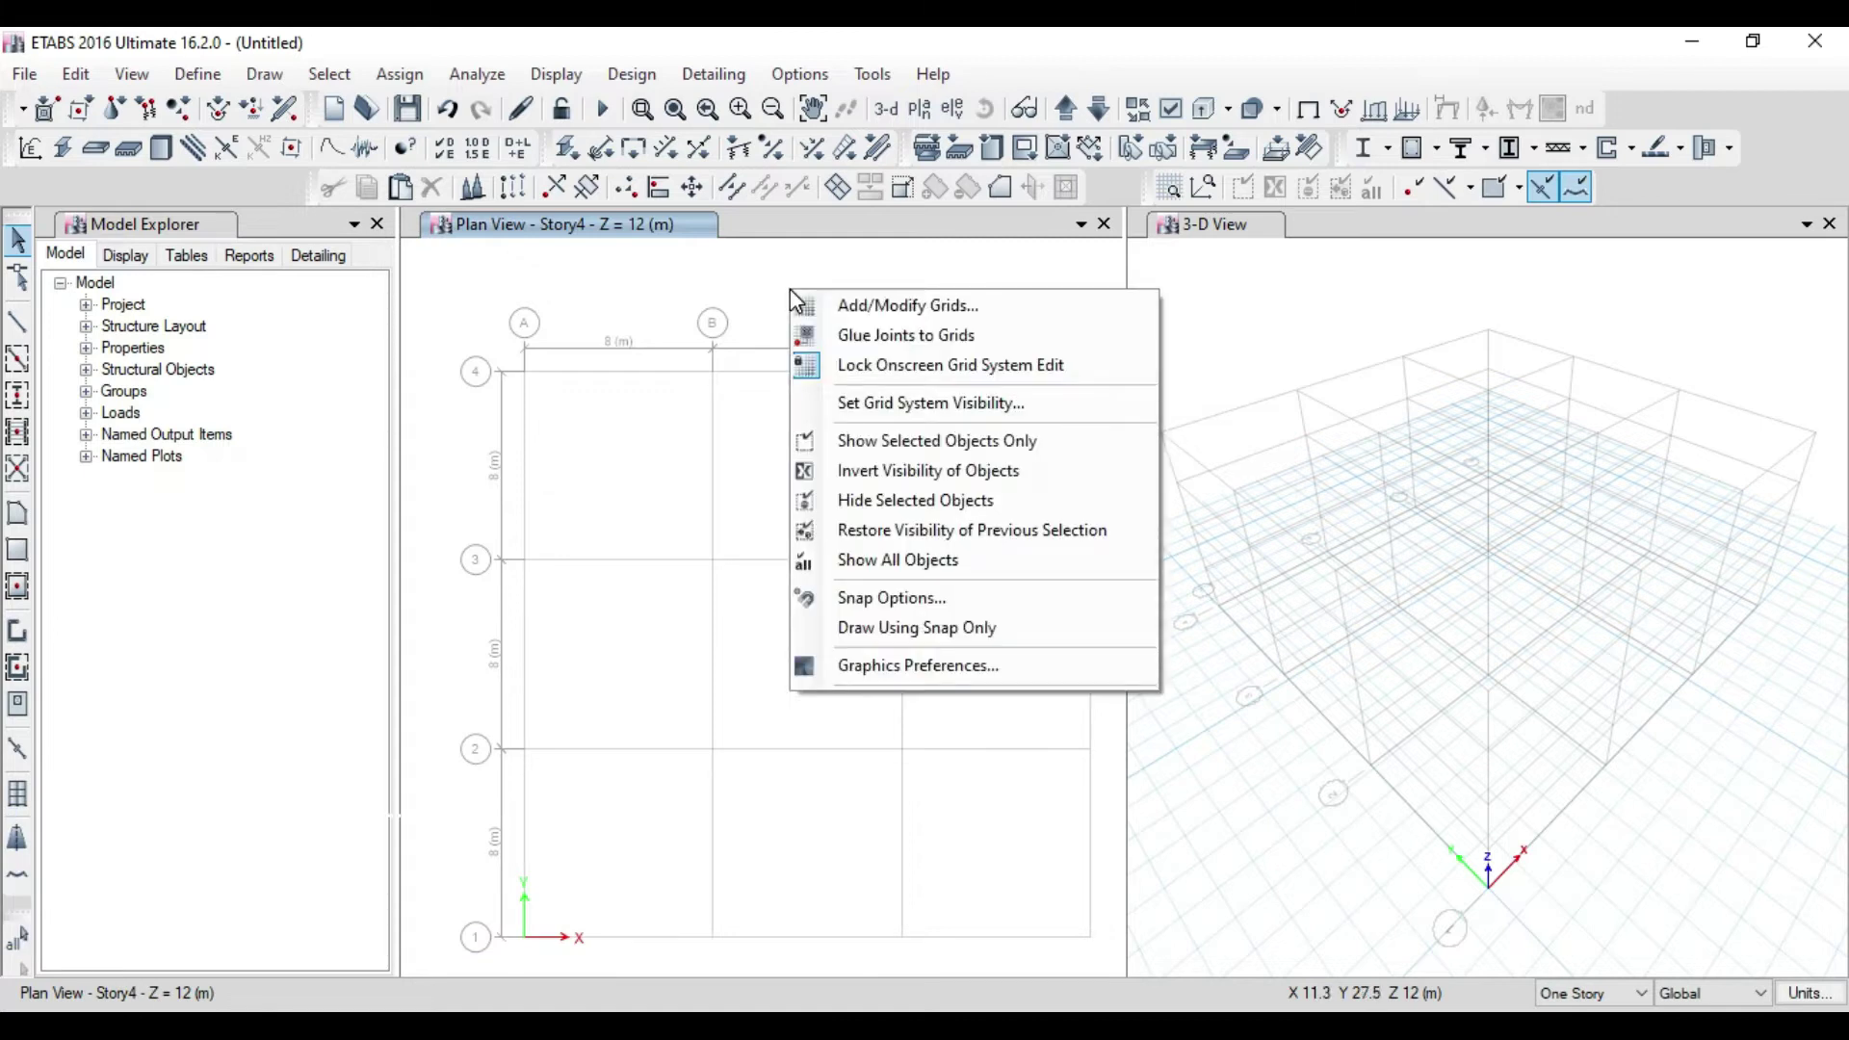
{"action": "left_click", "coordinate": [861, 412]}
{"action": "left_click", "coordinate": [1248, 324]}
{"action": "right_click", "coordinate": [1281, 397]}
{"action": "left_click", "coordinate": [1358, 517]}
{"action": "right_click", "coordinate": [1290, 369]}
{"action": "left_click", "coordinate": [1345, 479]}
{"action": "right_click", "coordinate": [1334, 384]}
{"action": "left_click", "coordinate": [1358, 497]}
{"action": "right_click", "coordinate": [870, 356]}
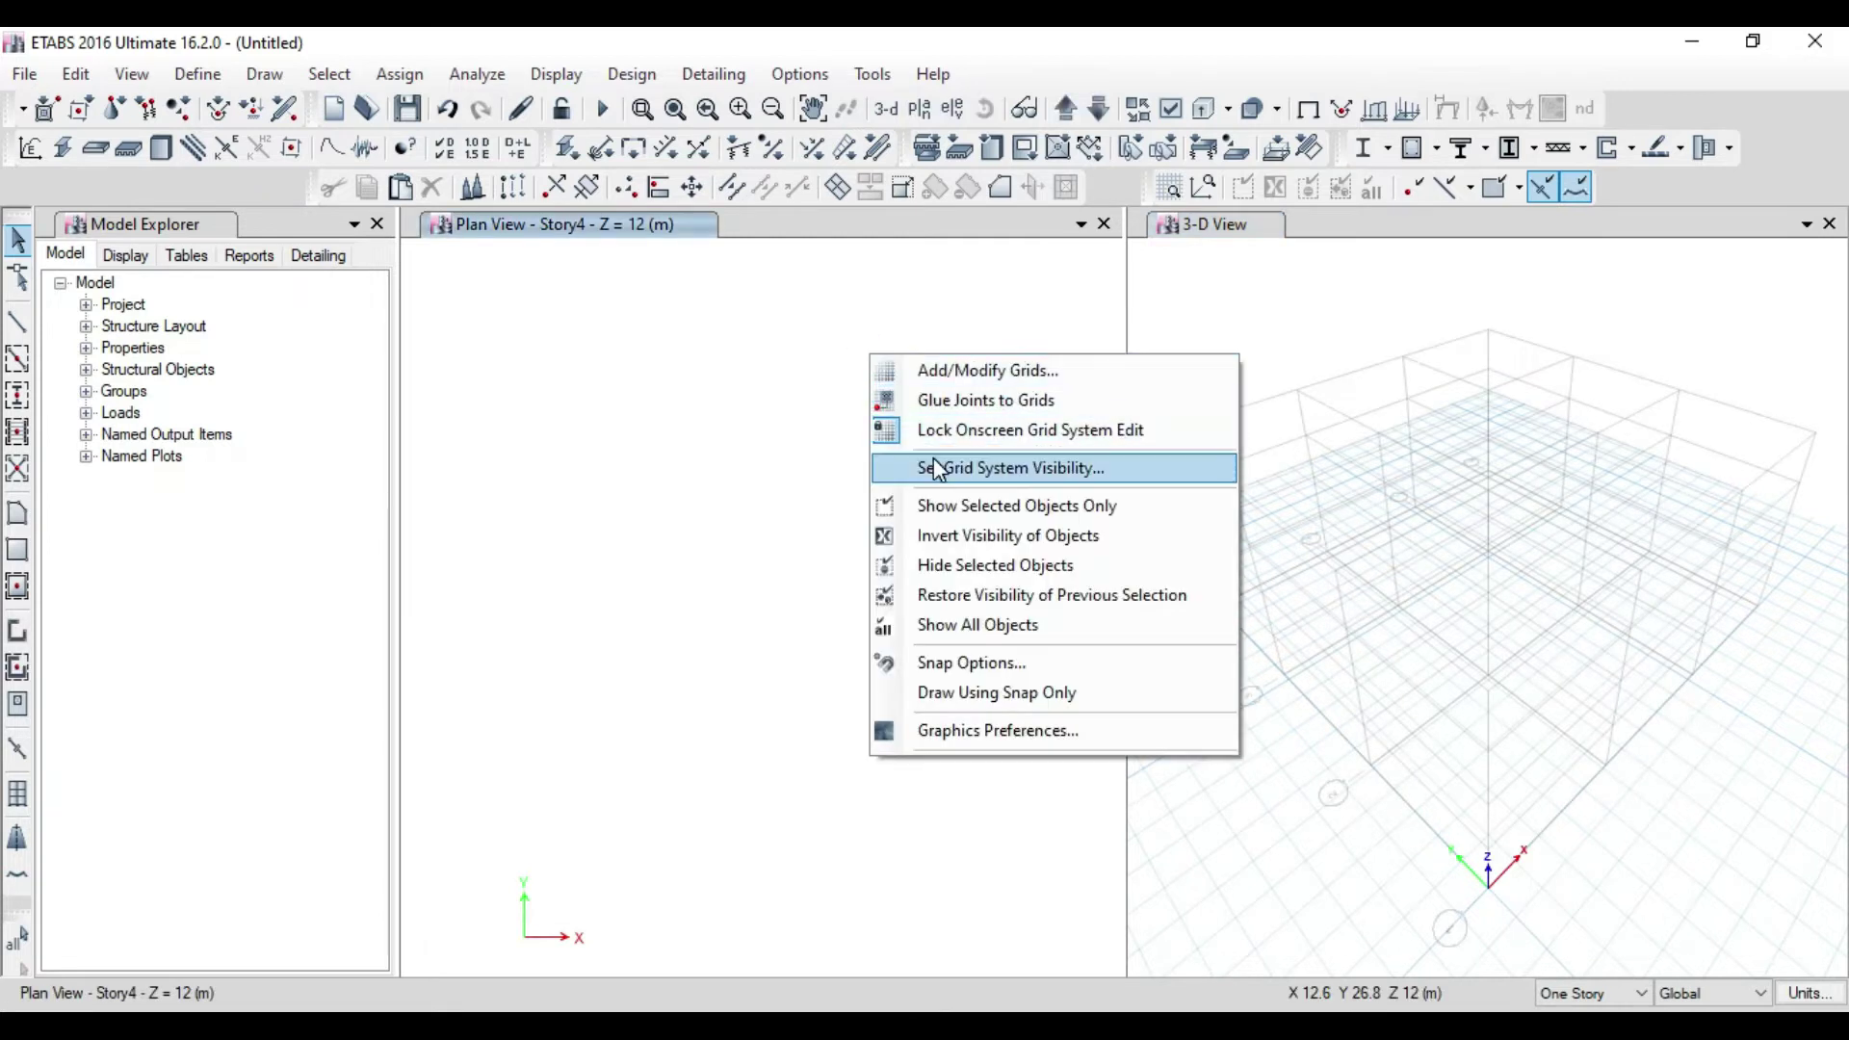
{"action": "left_click", "coordinate": [942, 470]}
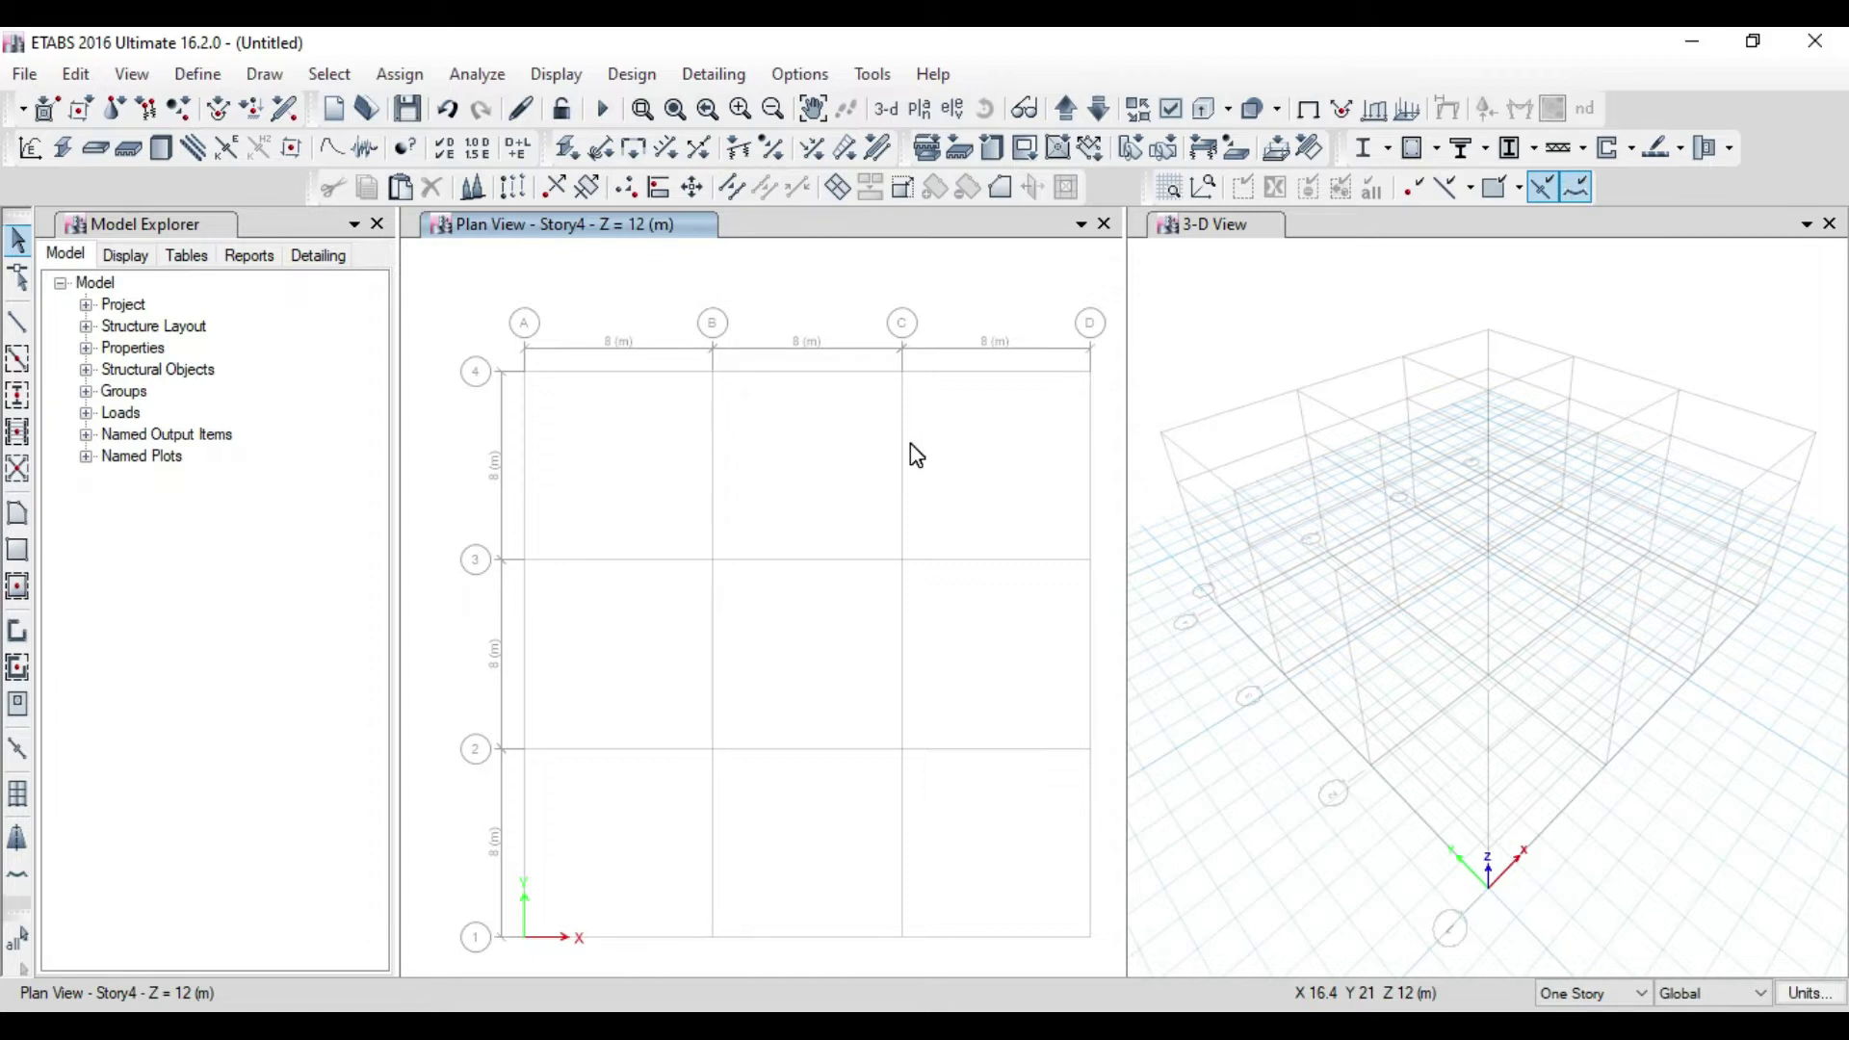
{"action": "scroll", "coordinate": [742, 475], "scroll_direction": "down", "scroll_amount": 3}
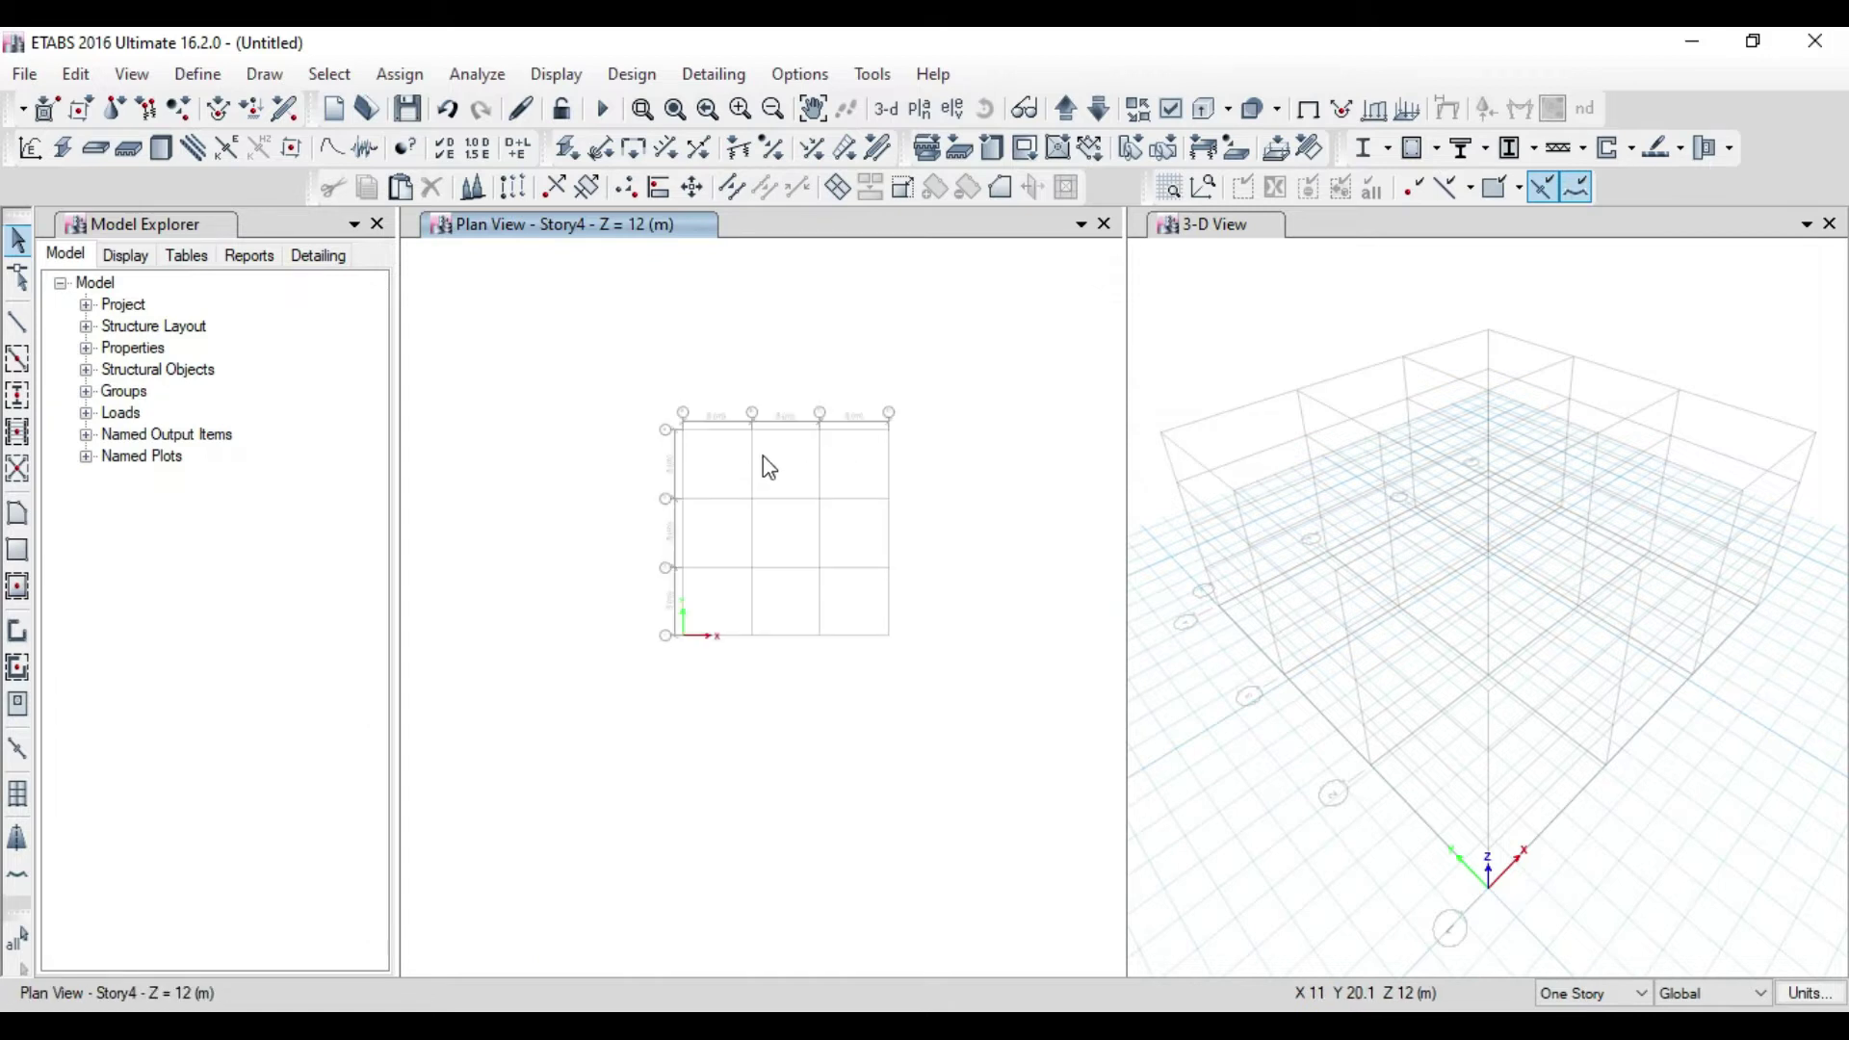
{"action": "scroll", "coordinate": [957, 425], "scroll_direction": "up", "scroll_amount": 3}
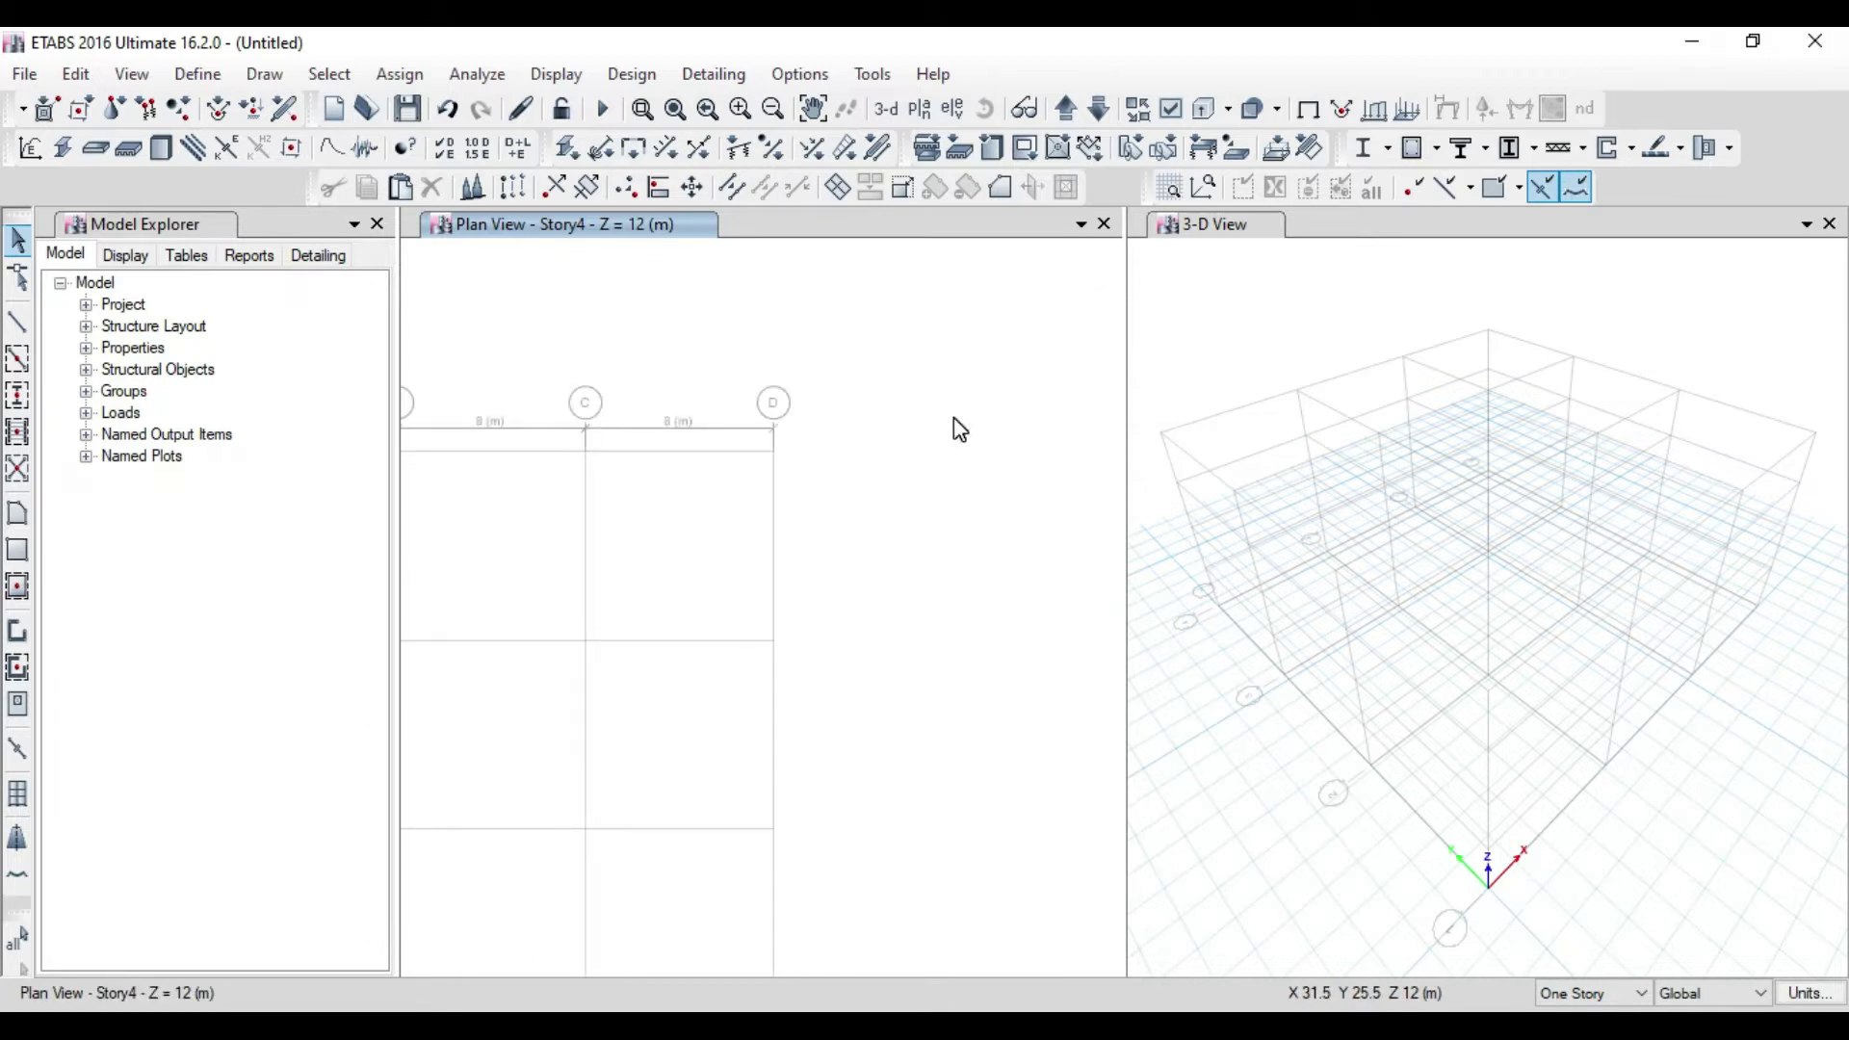
{"action": "scroll", "coordinate": [934, 429], "scroll_direction": "down", "scroll_amount": 3}
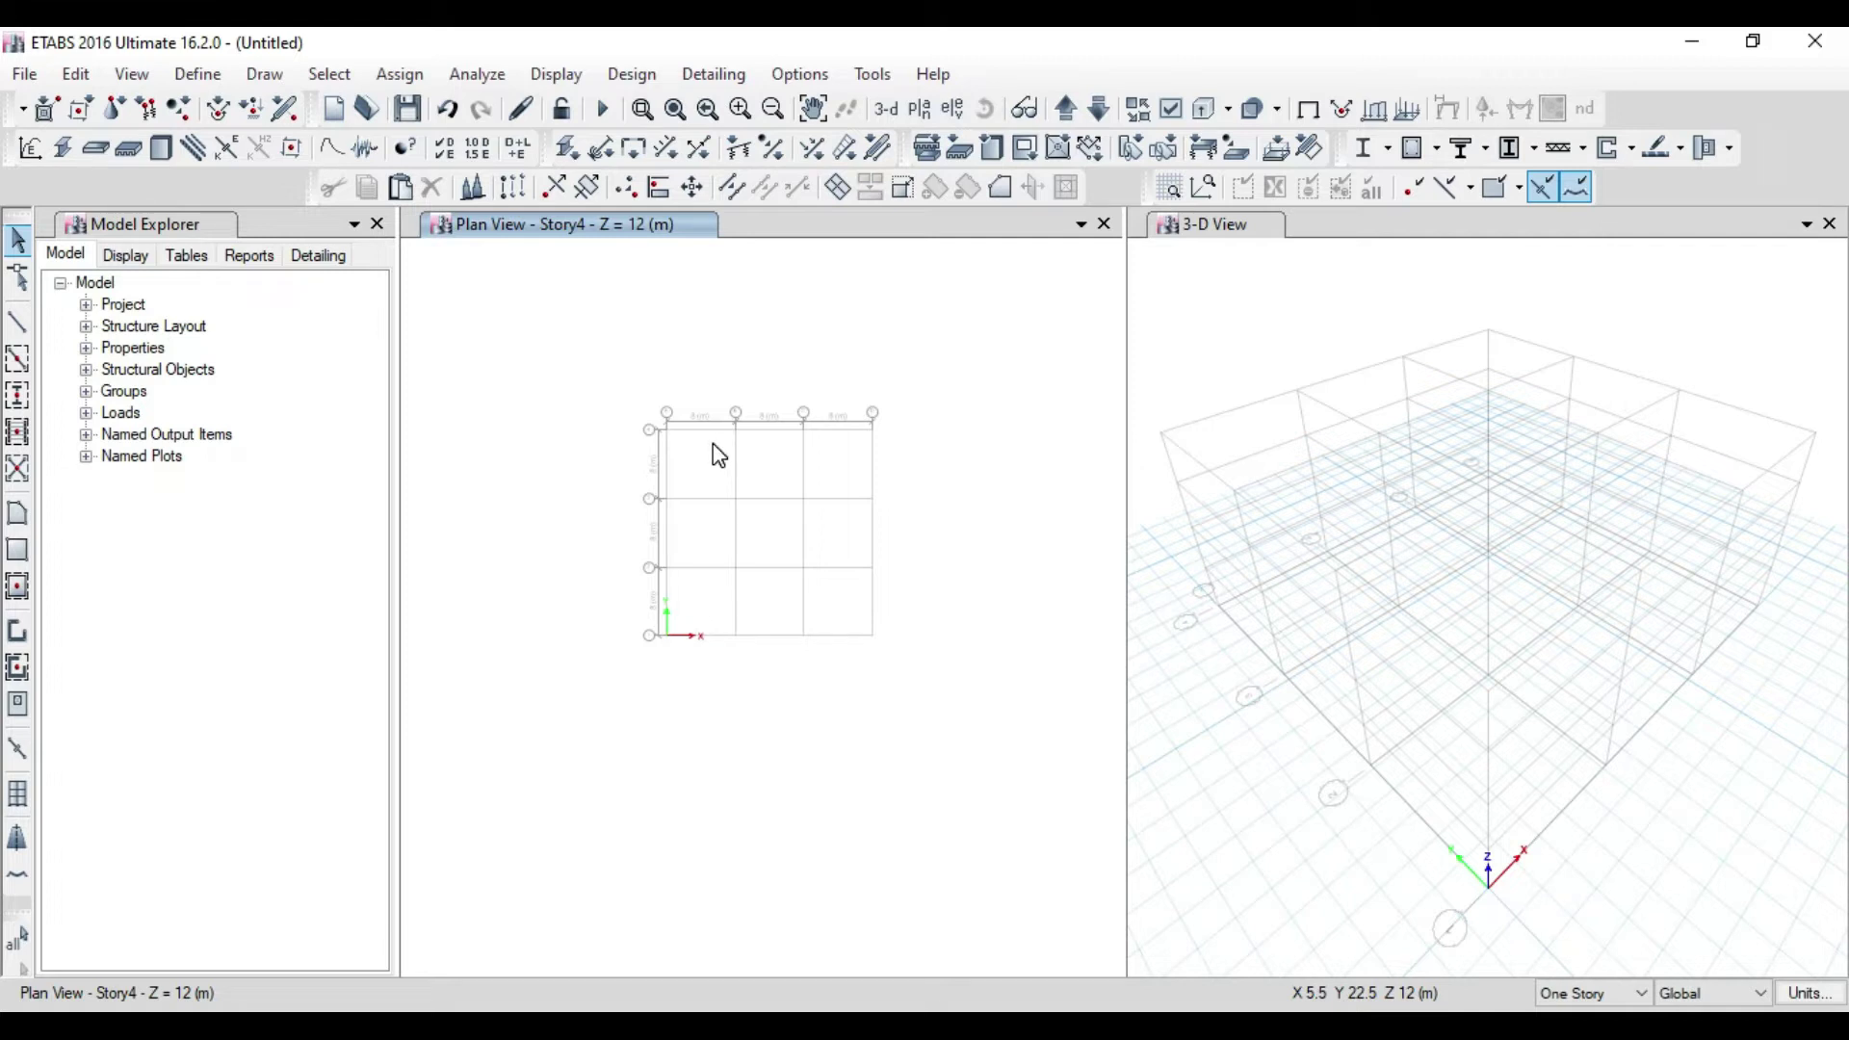
{"action": "scroll", "coordinate": [814, 426], "scroll_direction": "up", "scroll_amount": 2}
{"action": "scroll", "coordinate": [809, 427], "scroll_direction": "down", "scroll_amount": 2}
Set grid system G1 to display its rectangular grid data as spacing
{"action": "left_click", "coordinate": [77, 77]}
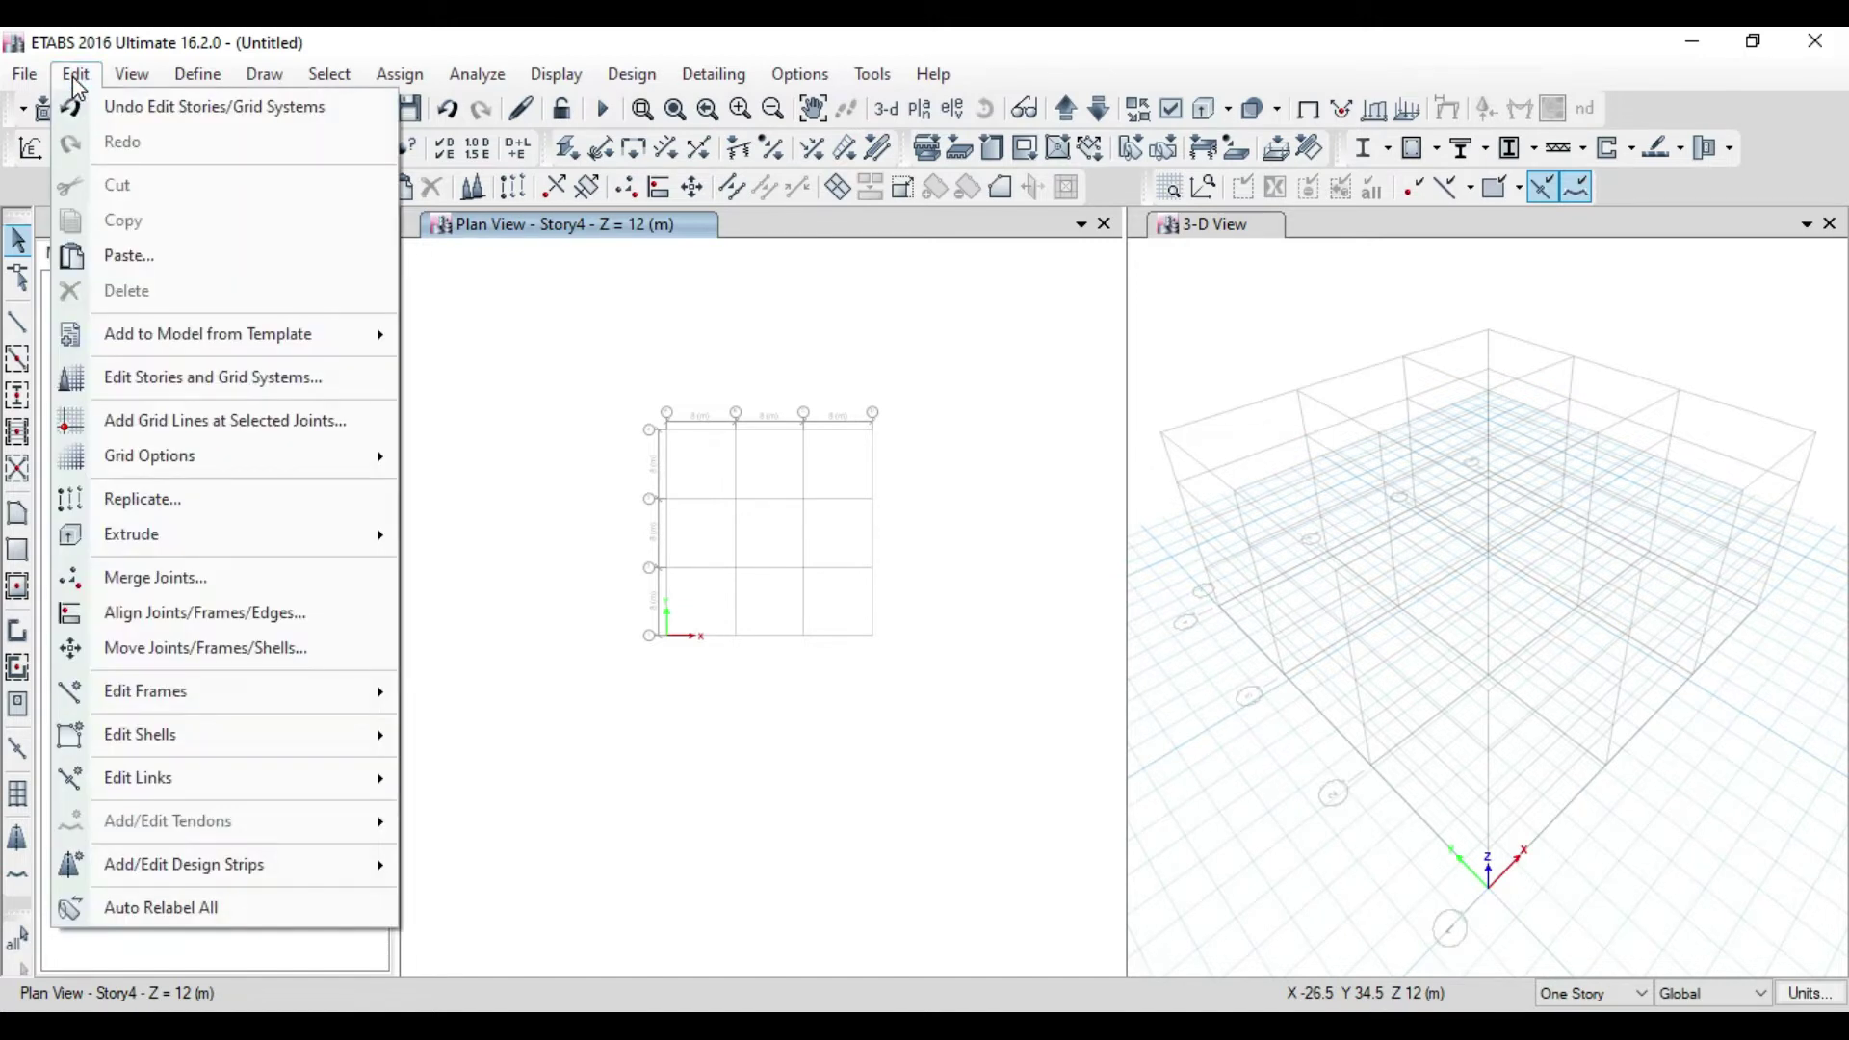
{"action": "left_click", "coordinate": [225, 385]}
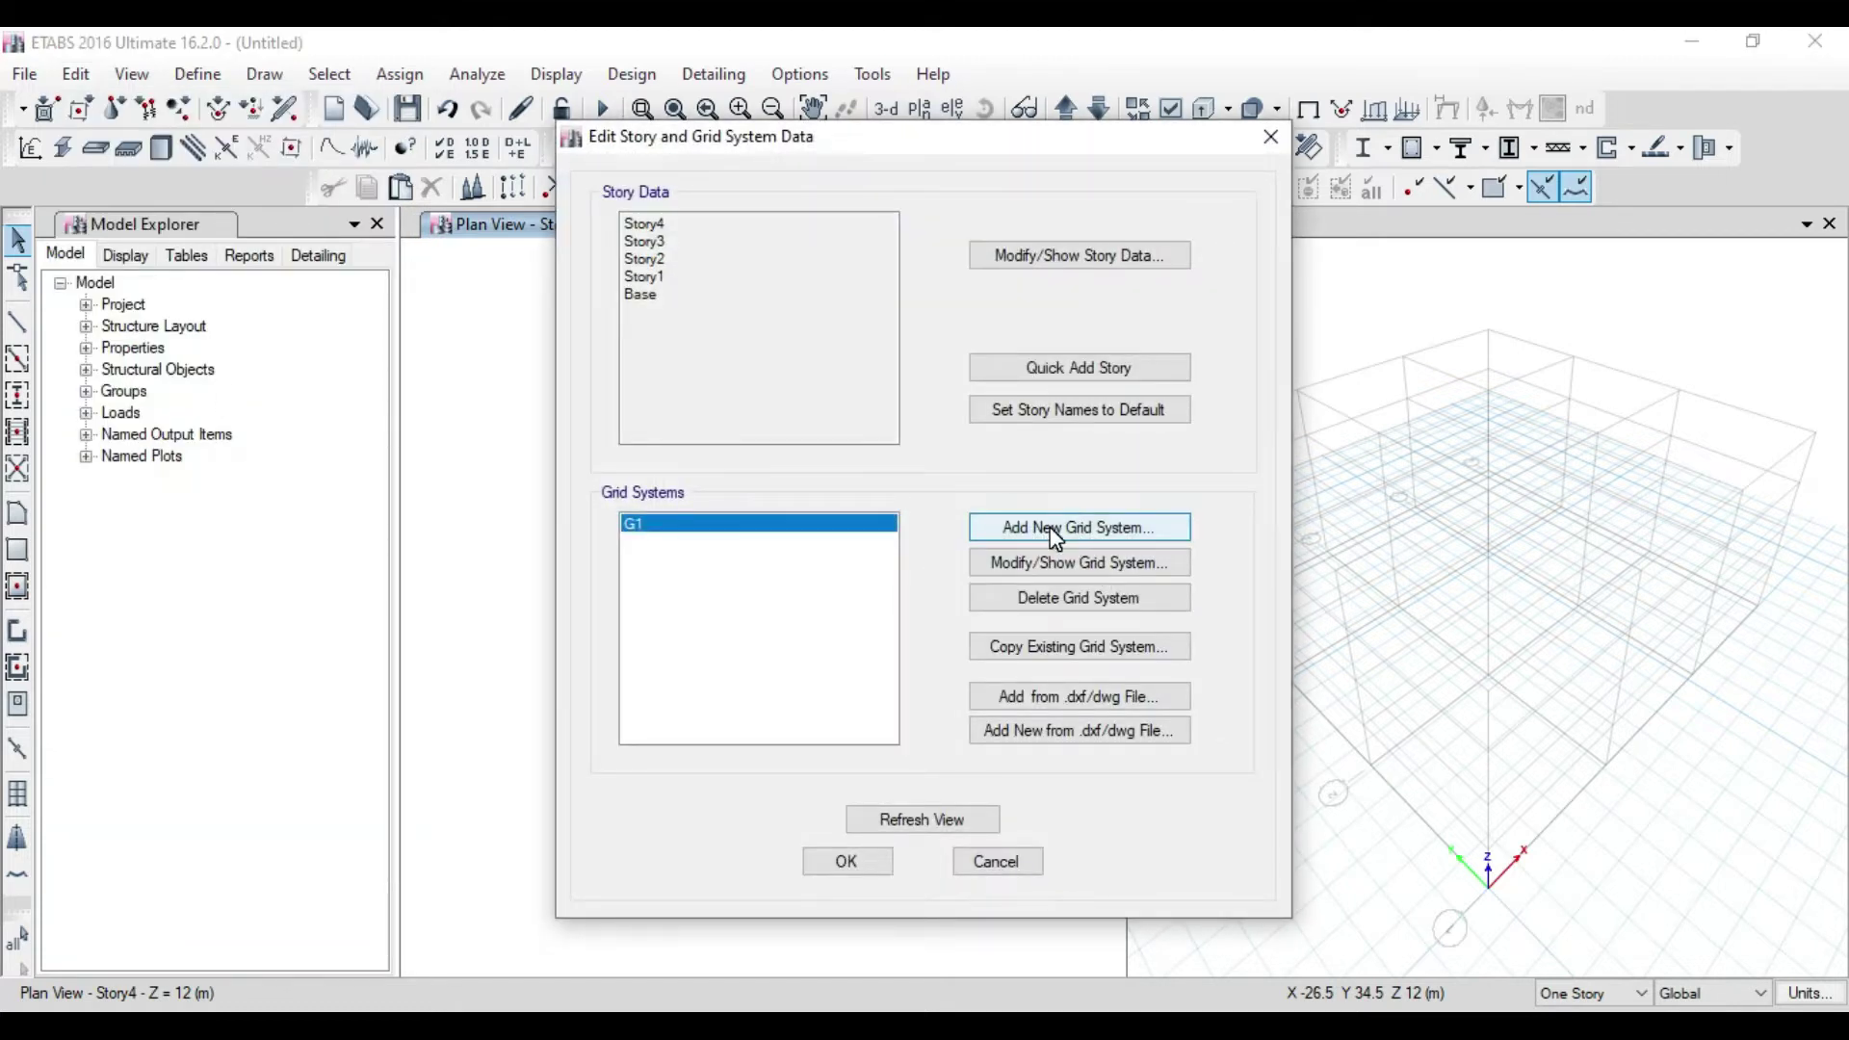
{"action": "left_click", "coordinate": [1044, 562]}
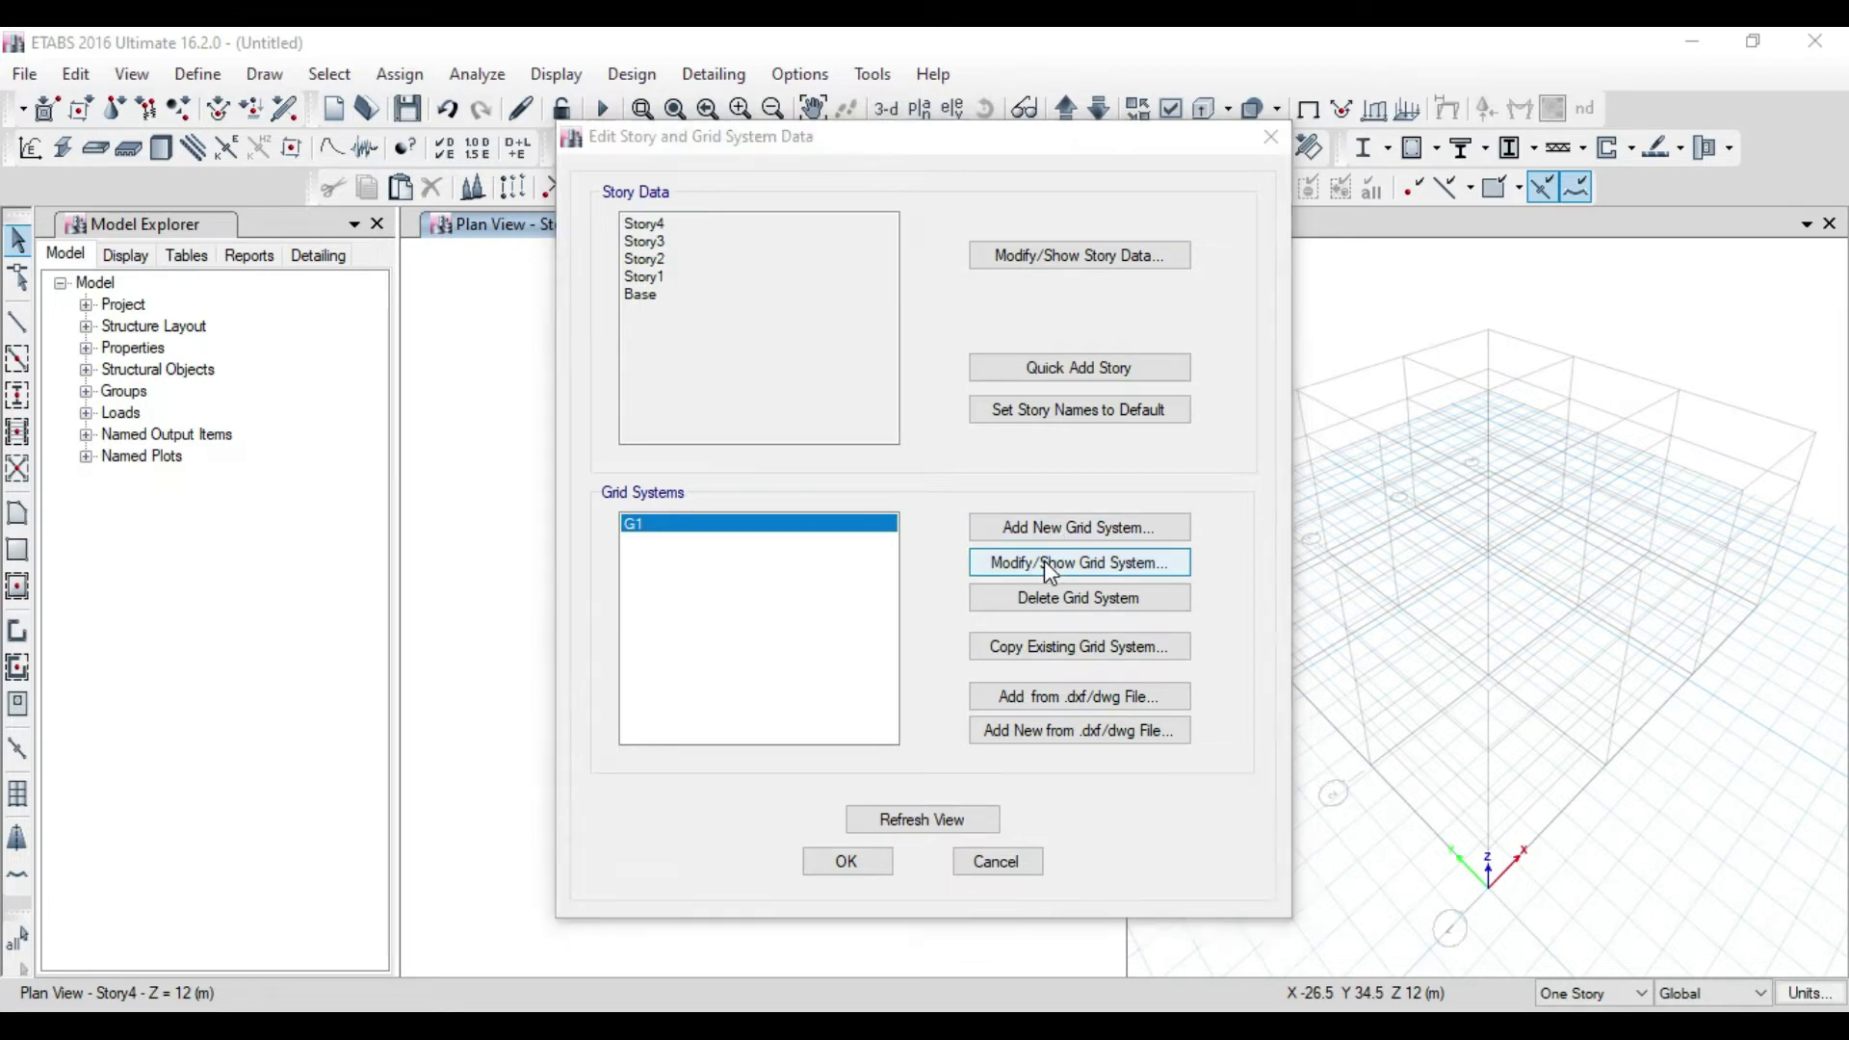
{"action": "left_click", "coordinate": [724, 345]}
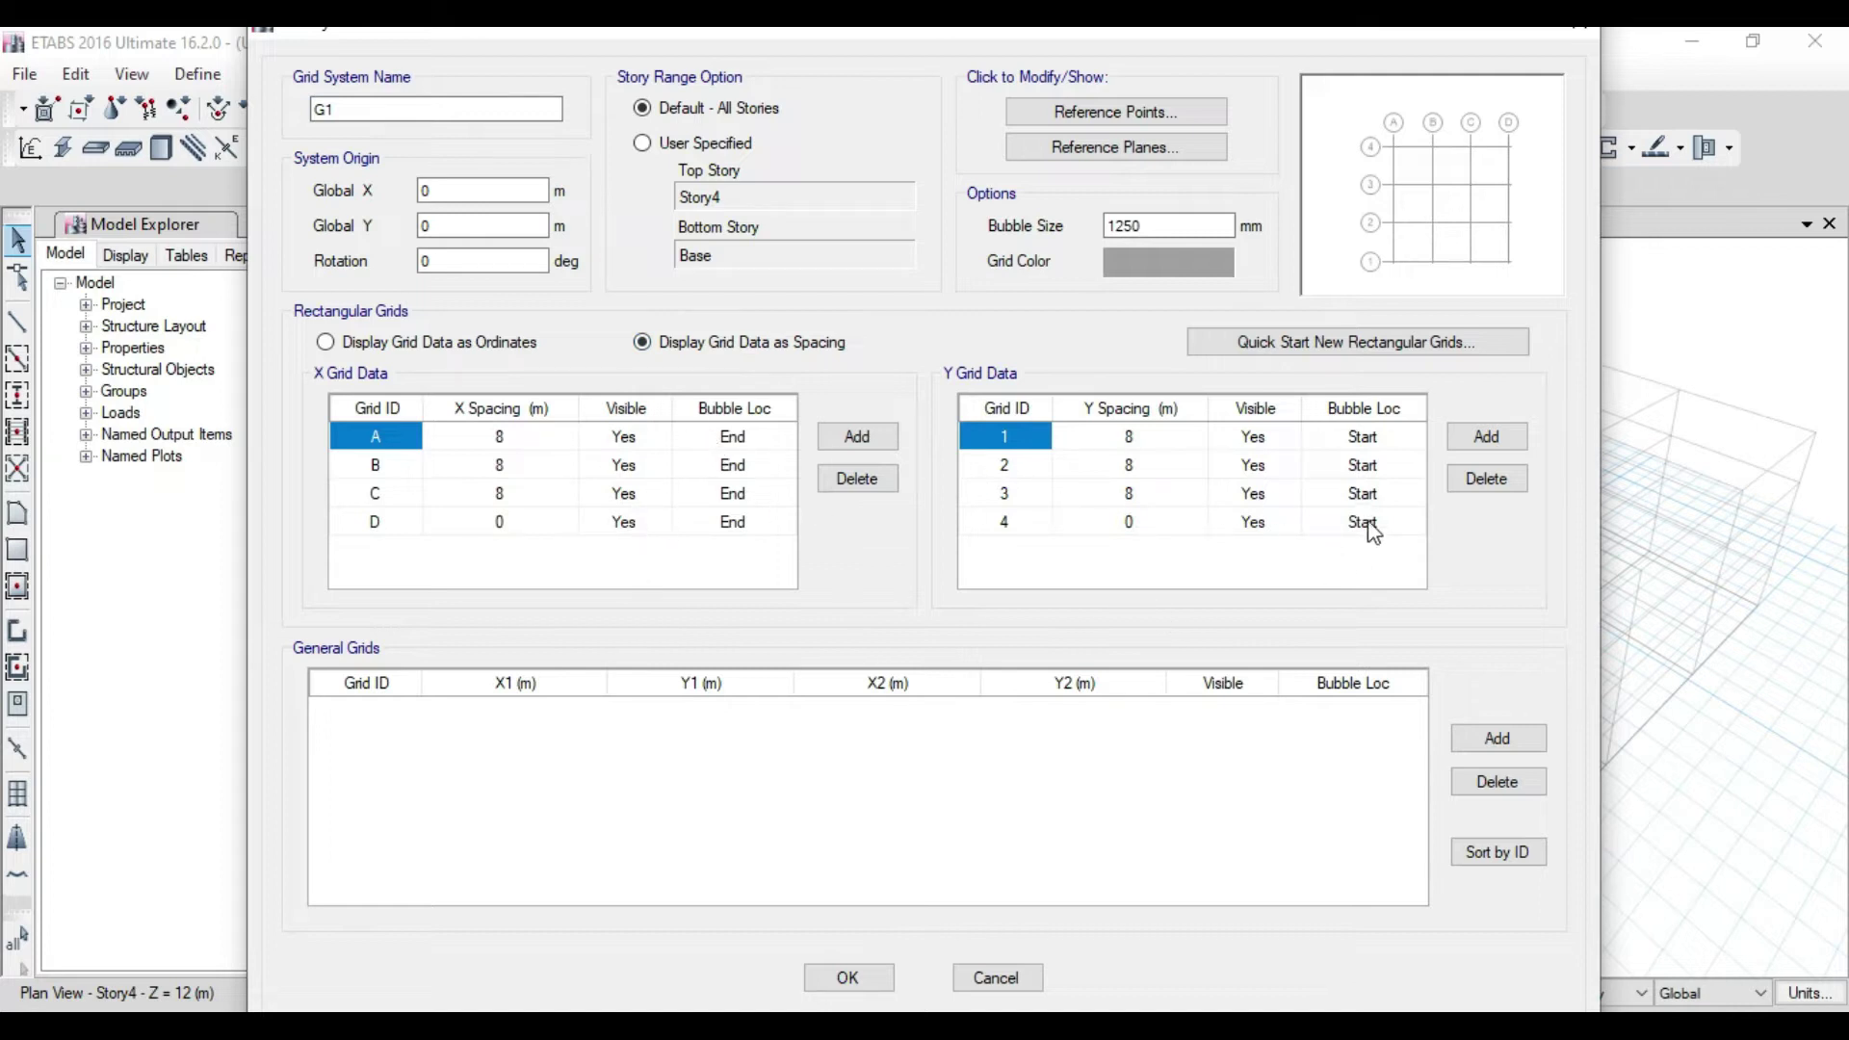
{"action": "left_click", "coordinate": [849, 977]}
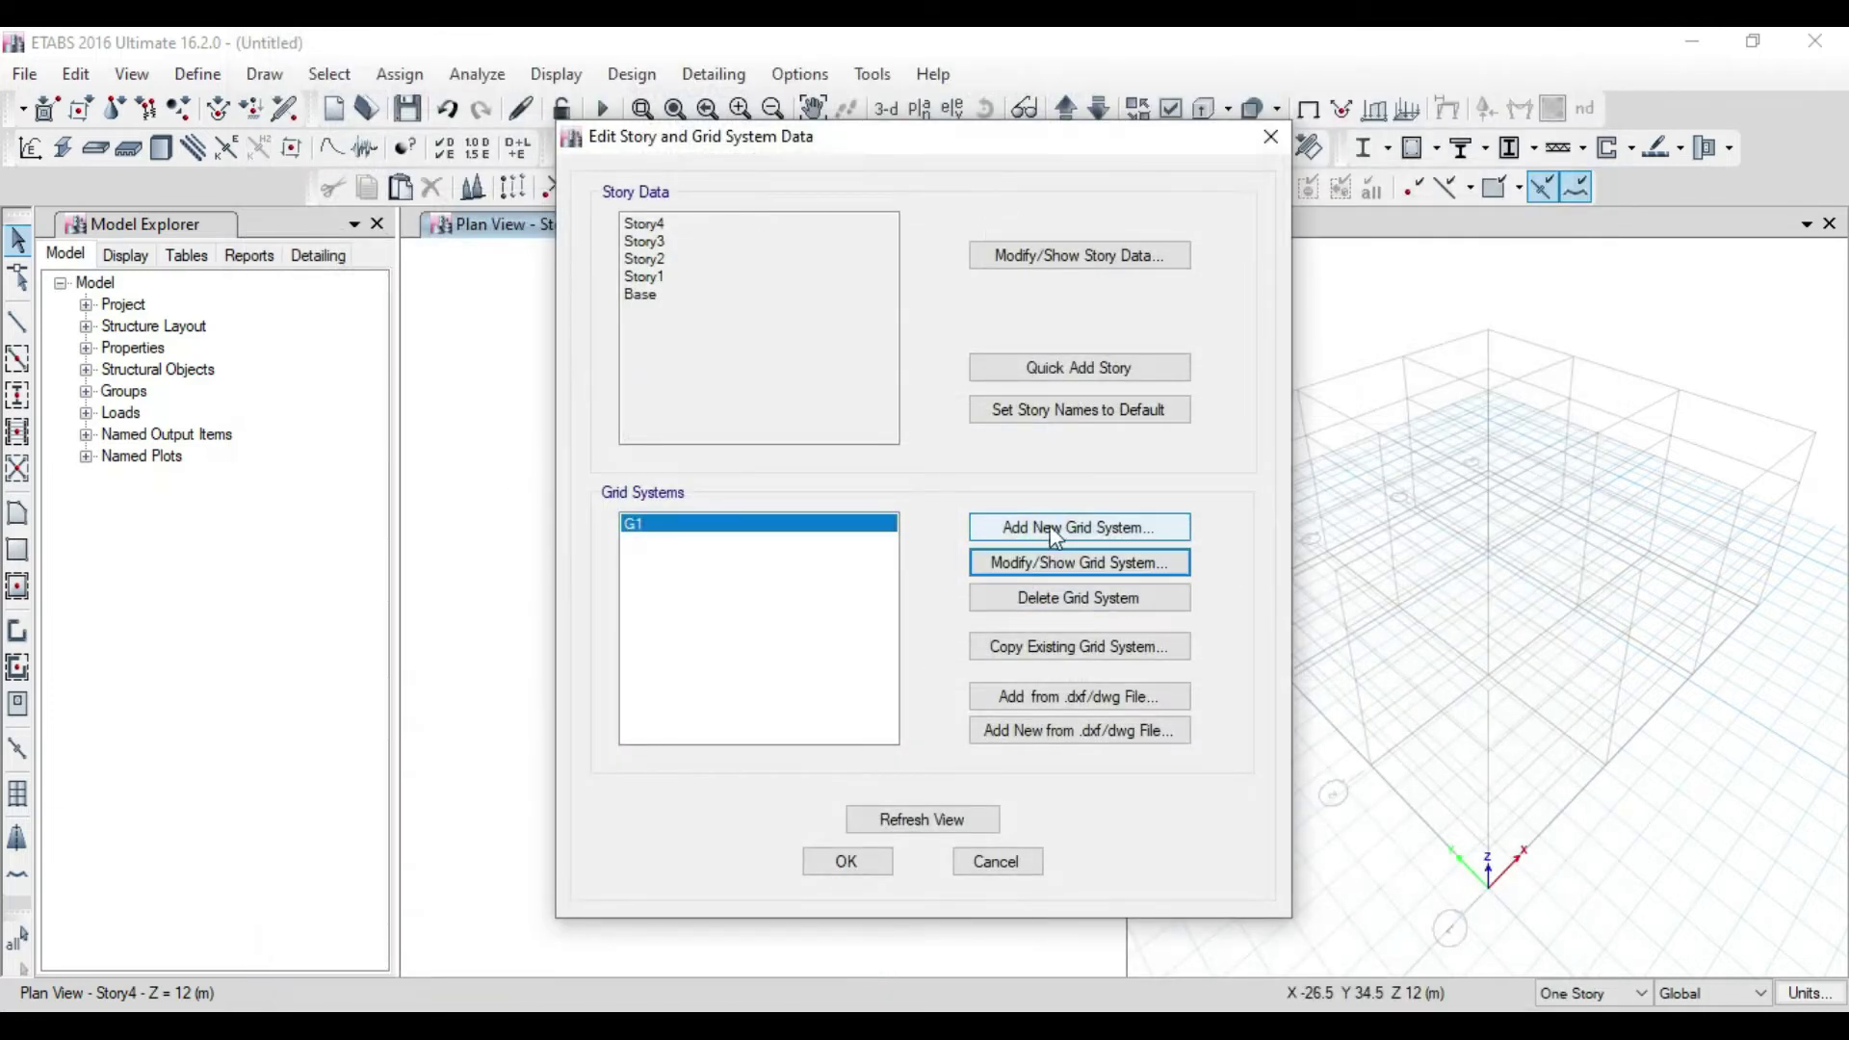
Add Cartesian grid system G2 with its origin at Global X 40 m and Y 0, using 4 by 4 grid lines at 6 m spacing
{"action": "left_click", "coordinate": [1067, 530]}
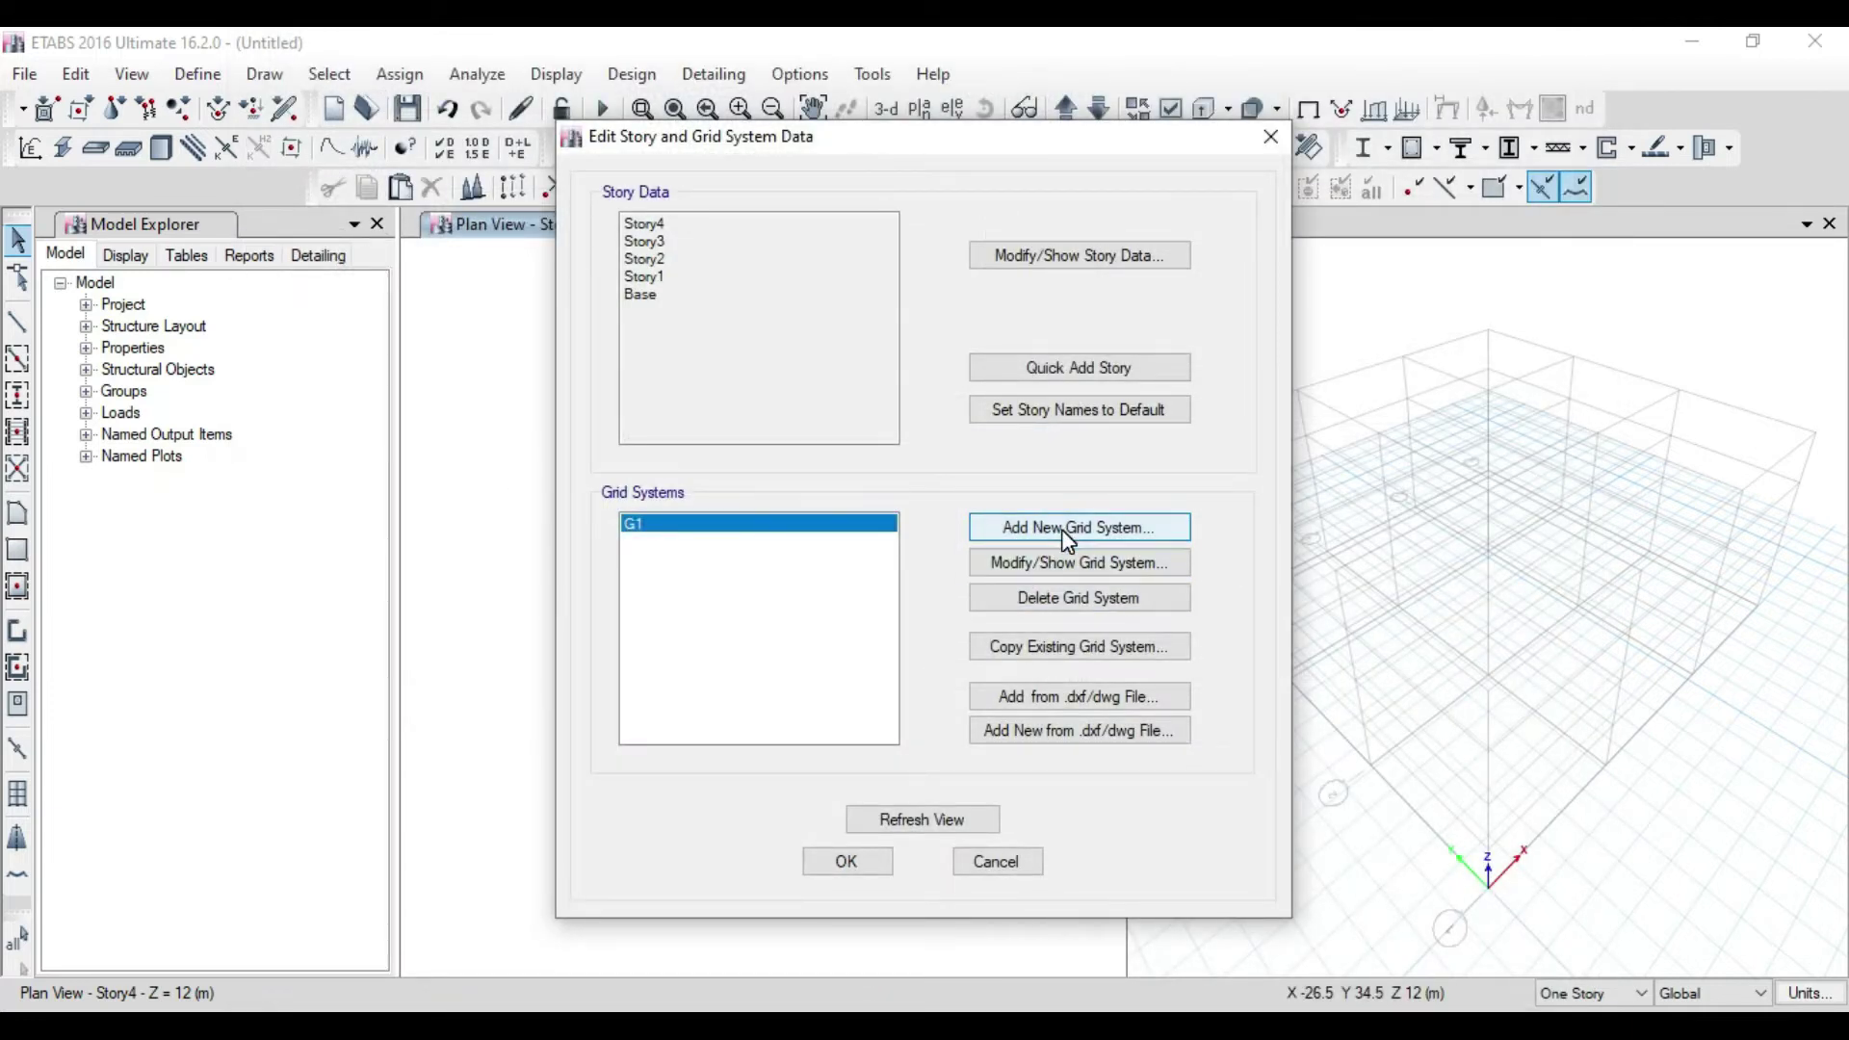
{"action": "left_click", "coordinate": [696, 344]}
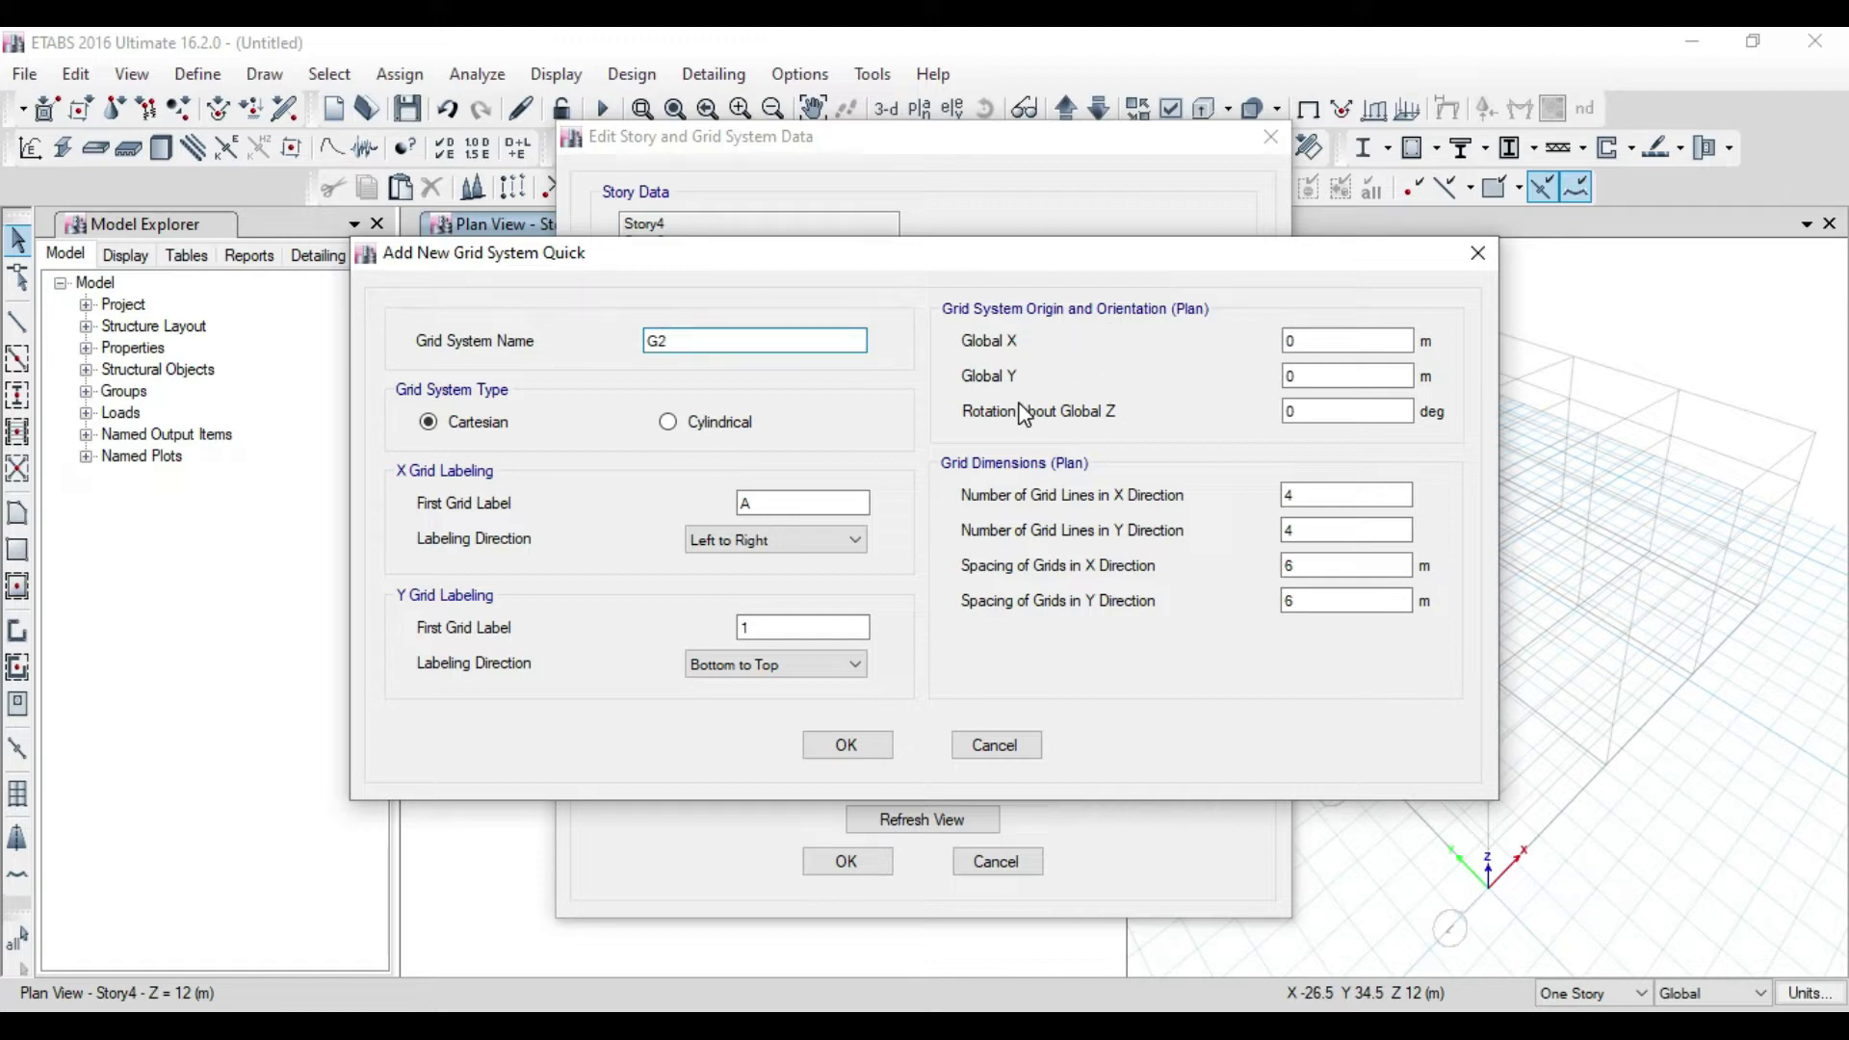
{"action": "double_click", "coordinate": [1317, 343]}
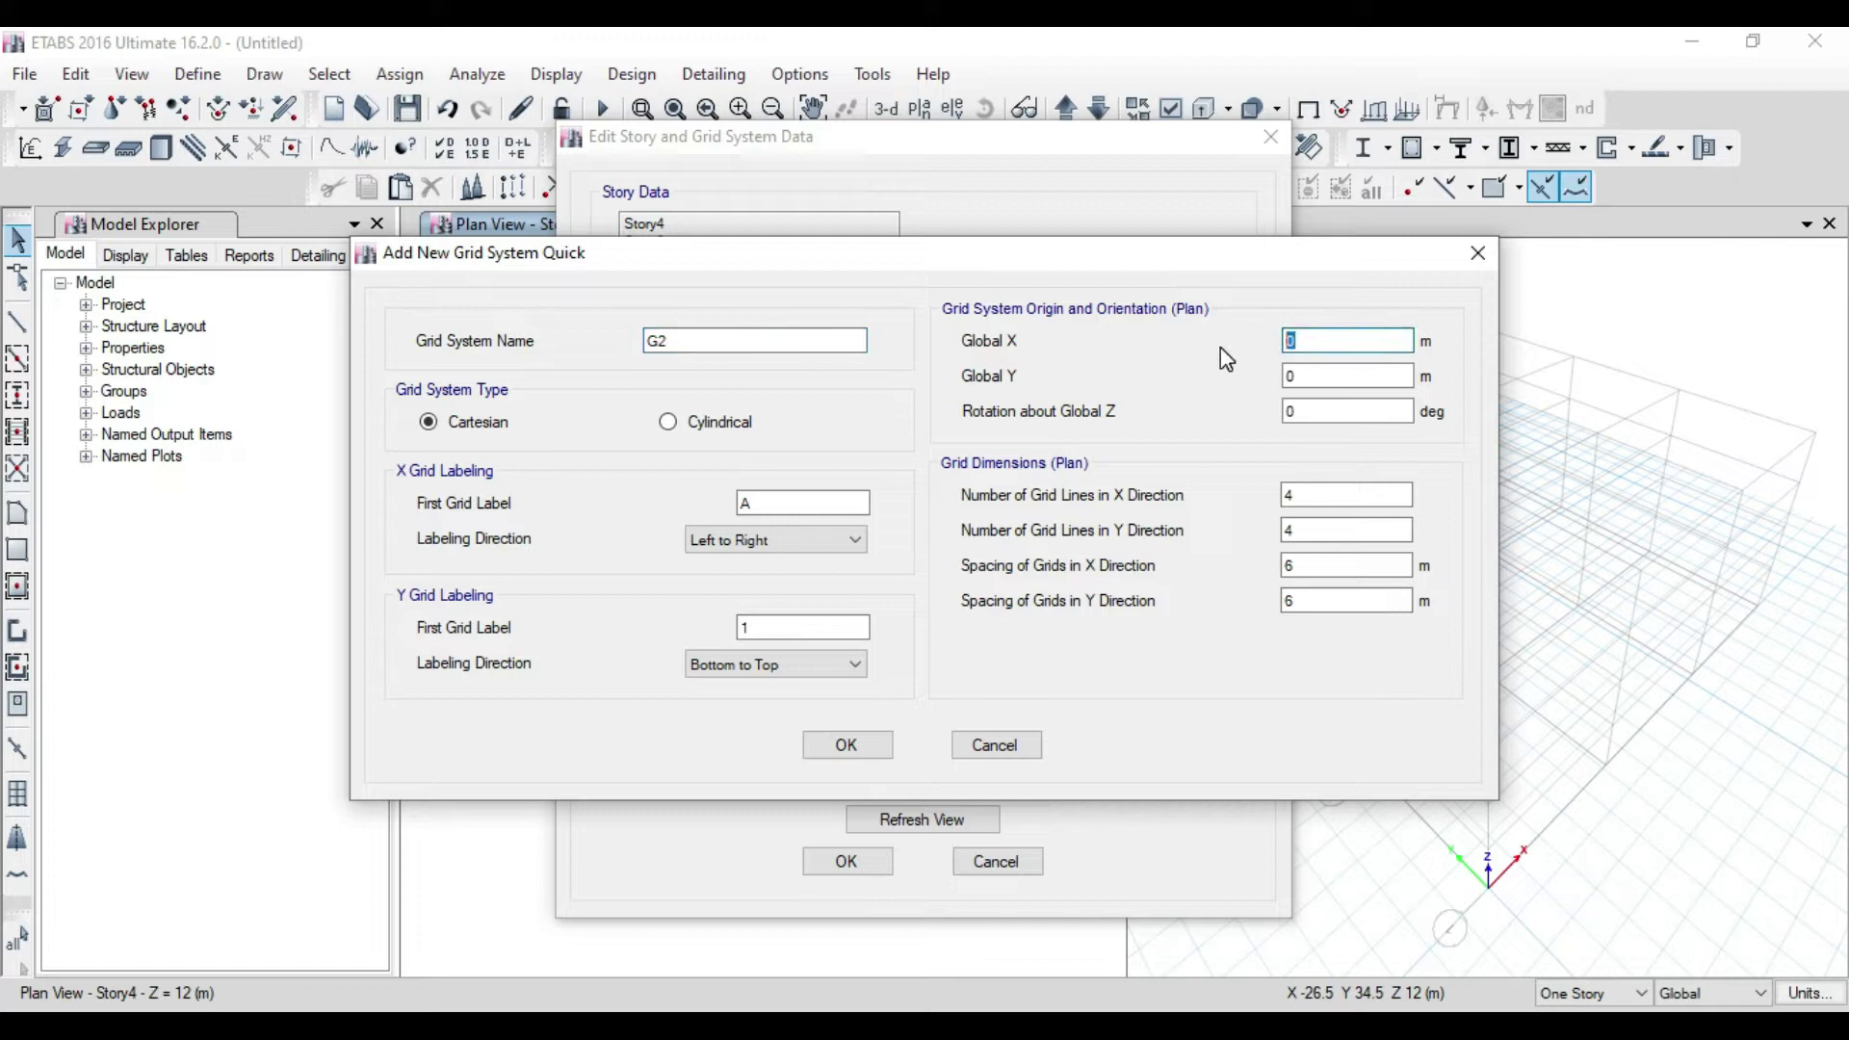
{"action": "type", "text": "4"}
{"action": "left_click", "coordinate": [1376, 373]}
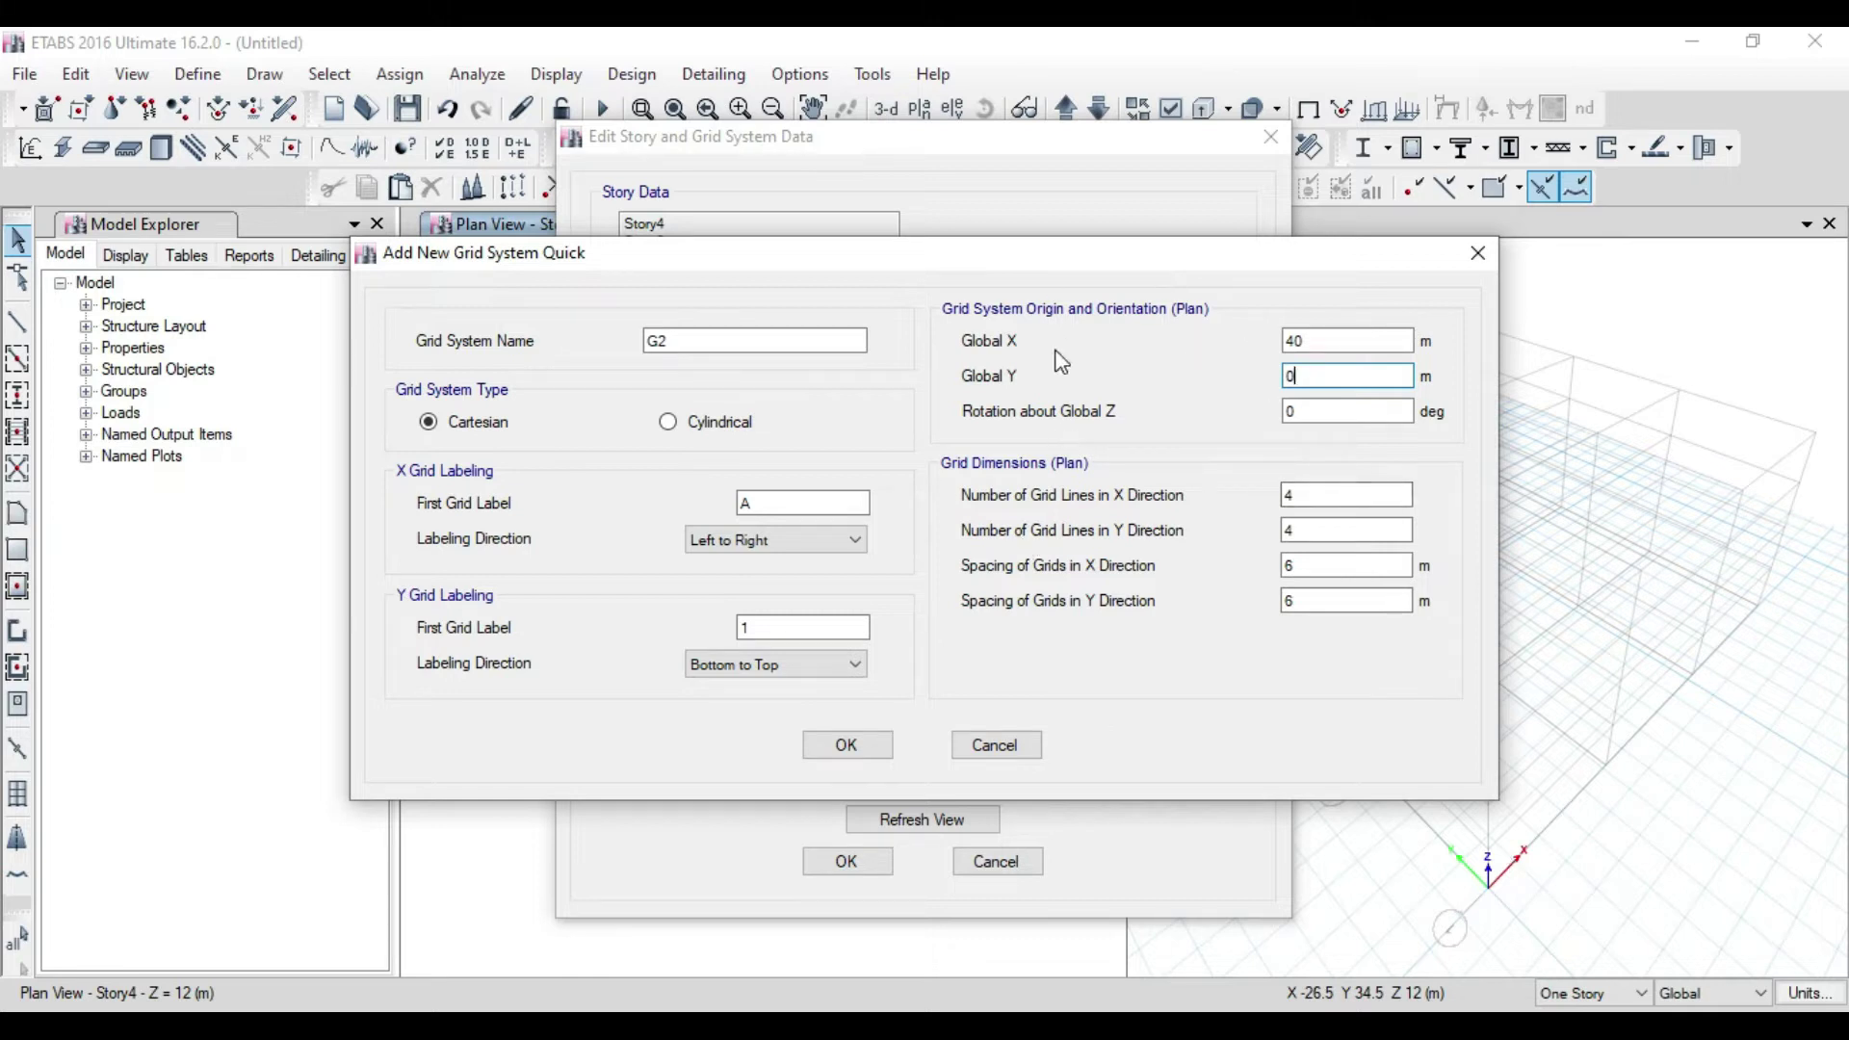
{"action": "left_click", "coordinate": [845, 743]}
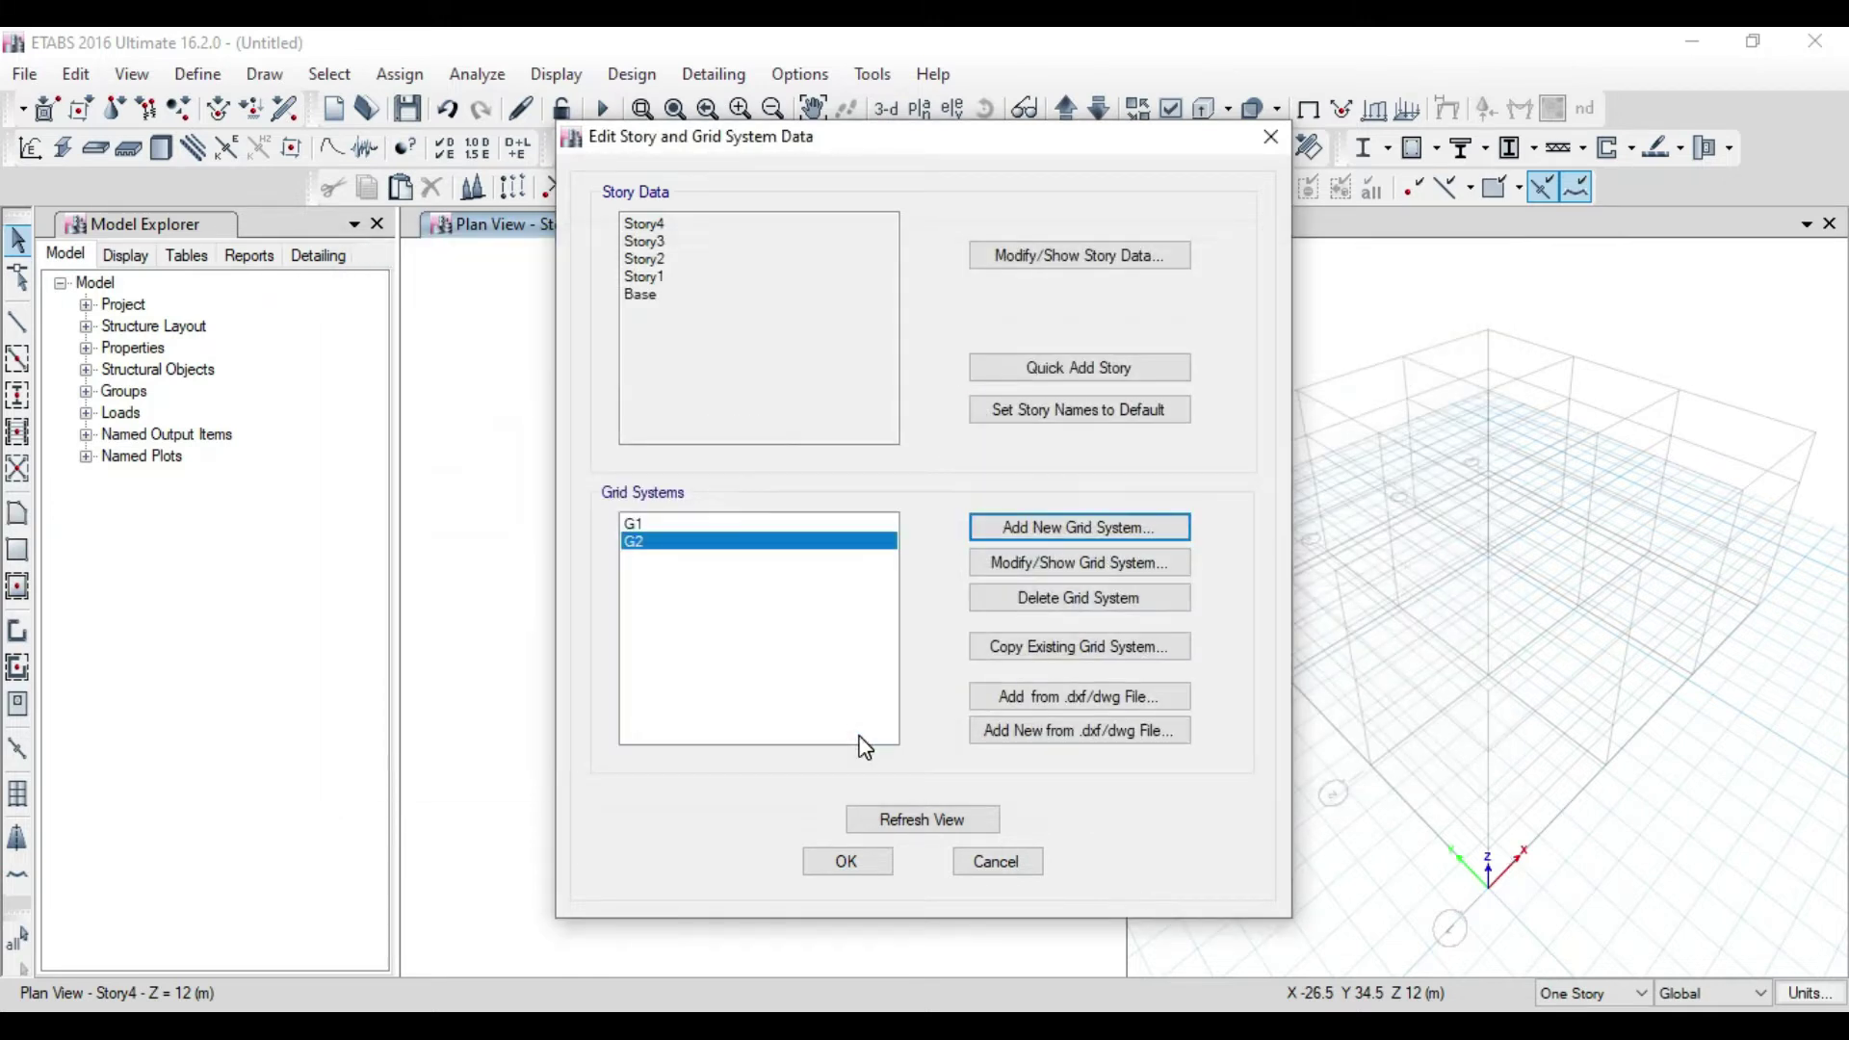
{"action": "left_click", "coordinate": [847, 862]}
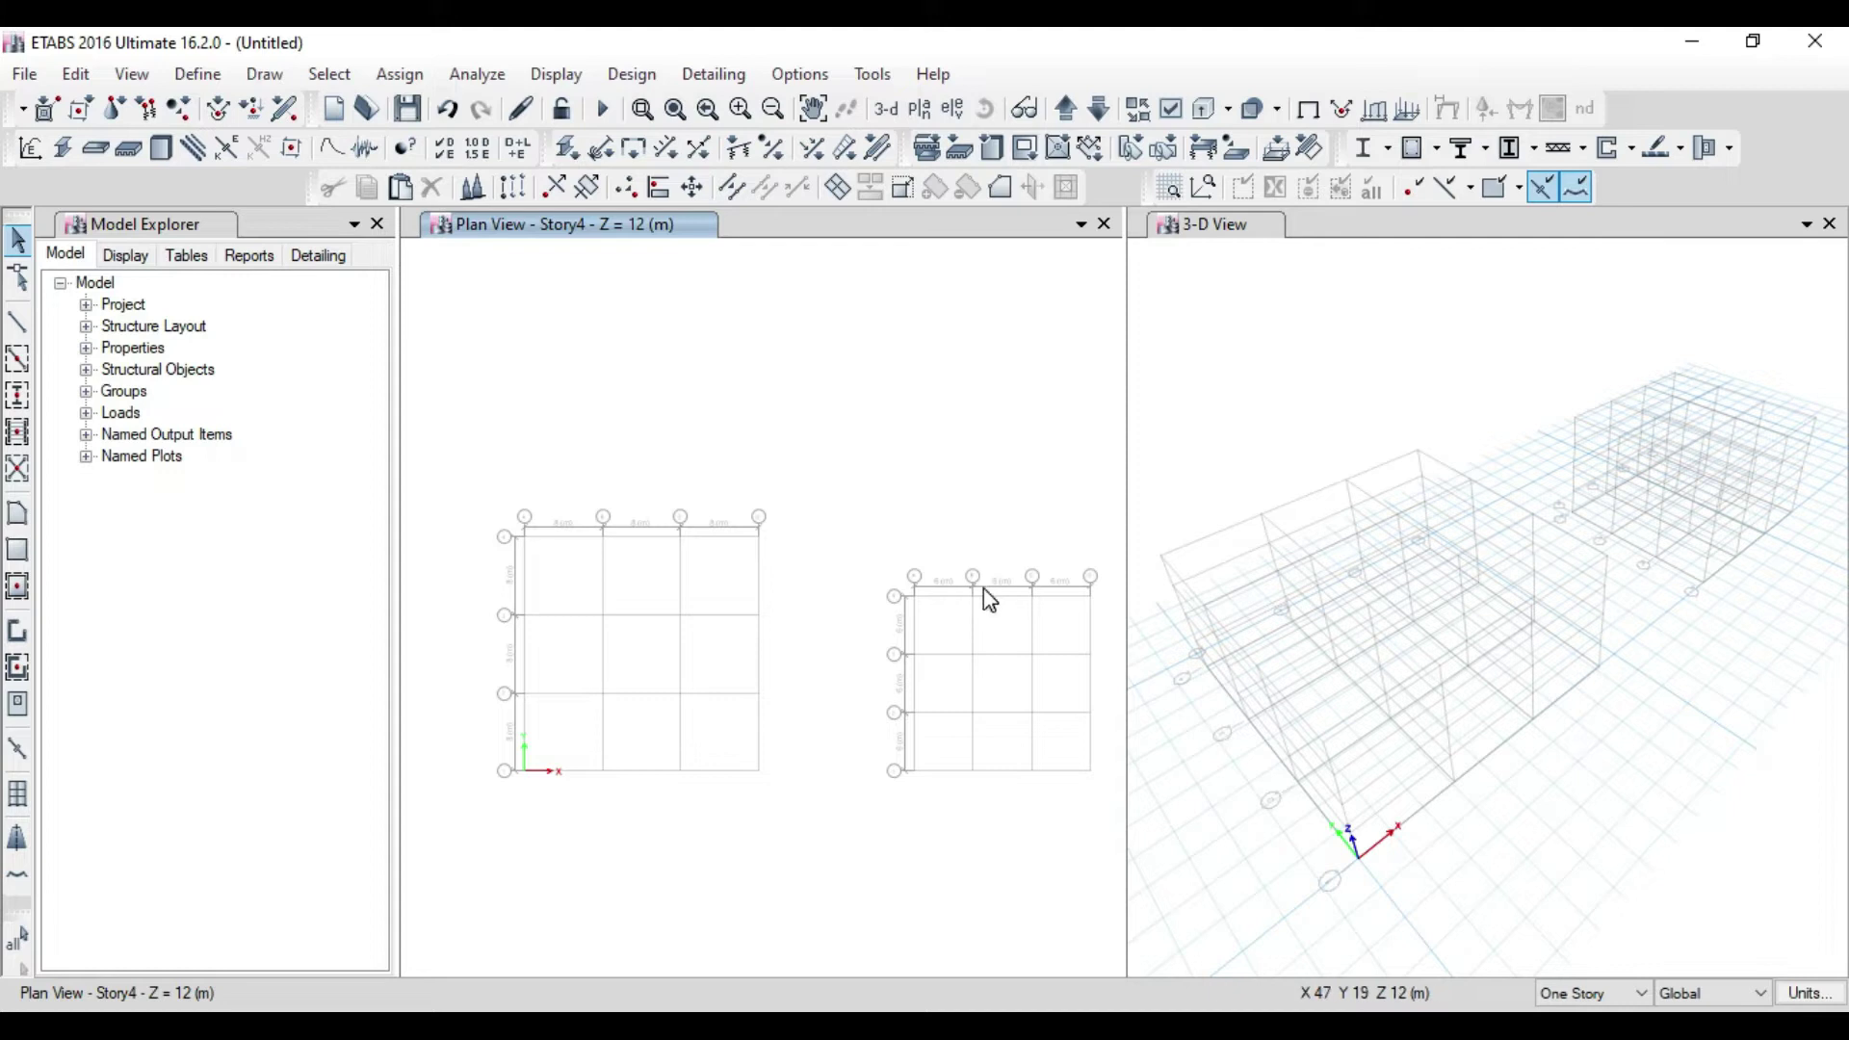
Set the Global X origin of grid system G2 to 30 m and display its grid data as spacing
{"action": "left_click", "coordinate": [84, 75]}
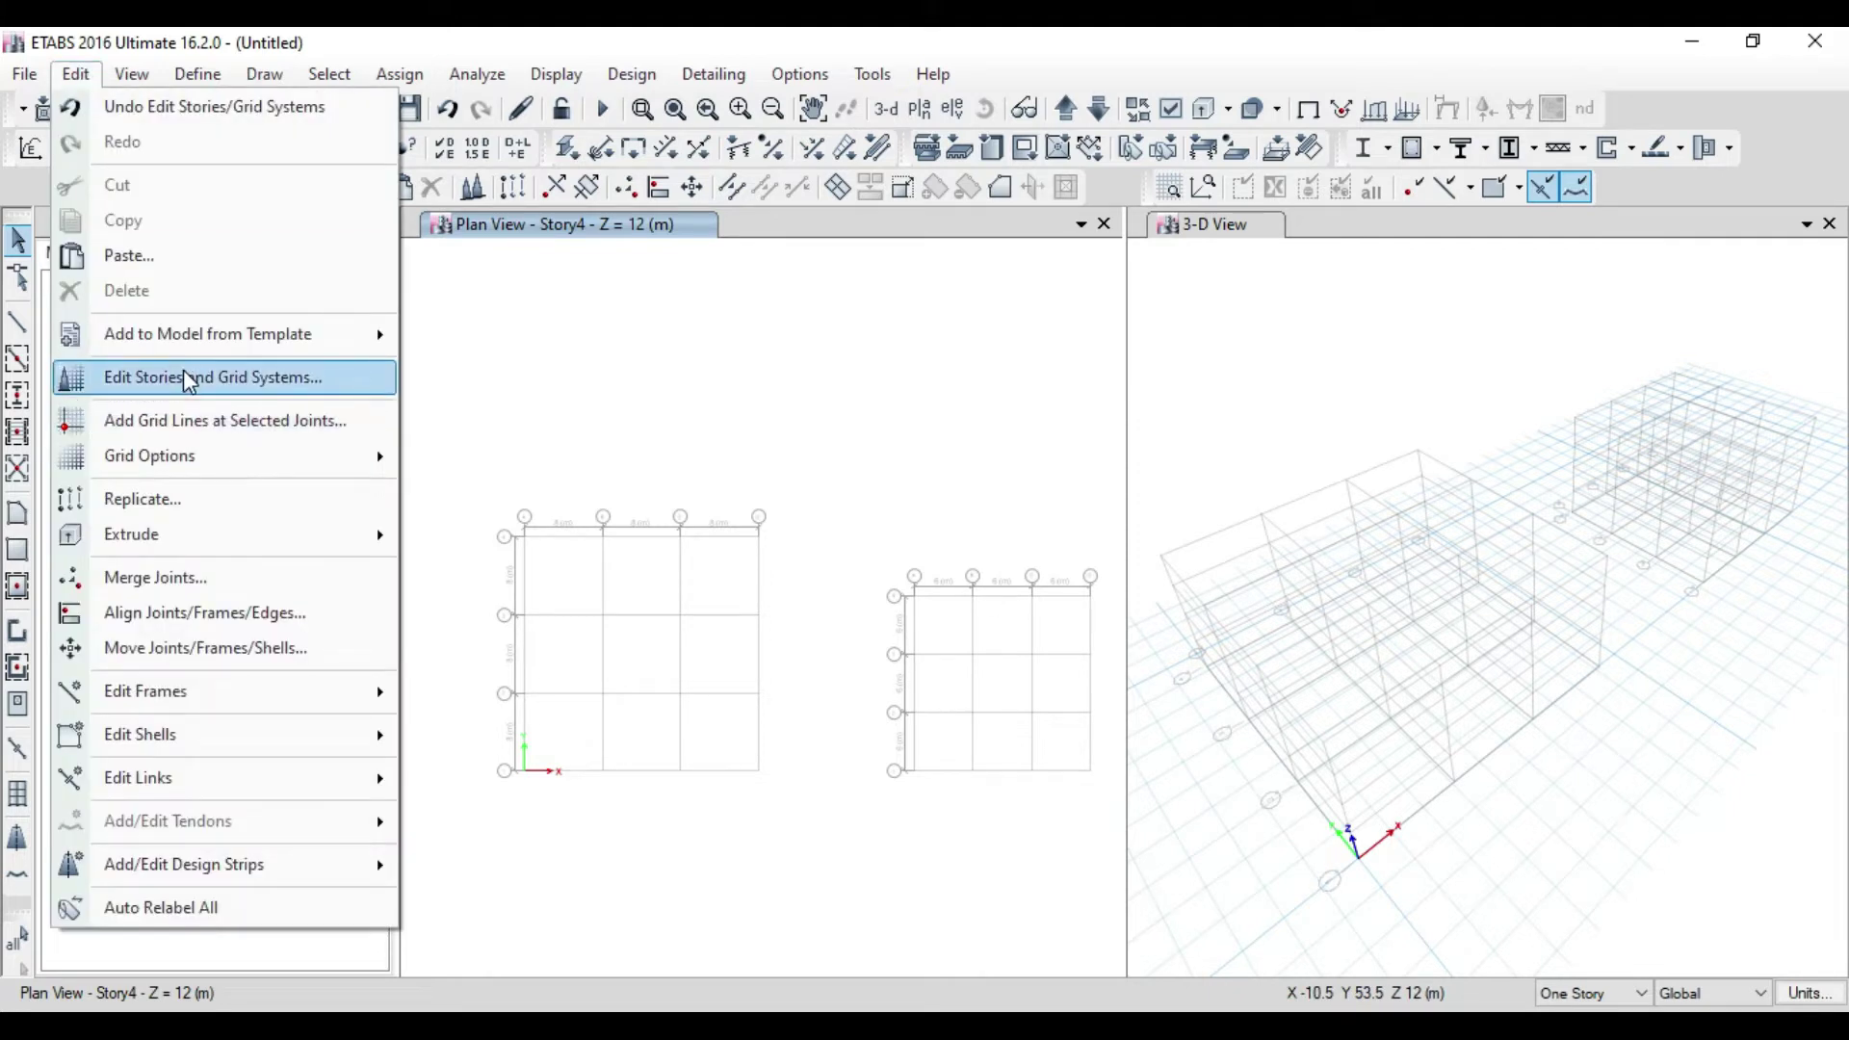
{"action": "left_click", "coordinate": [206, 378]}
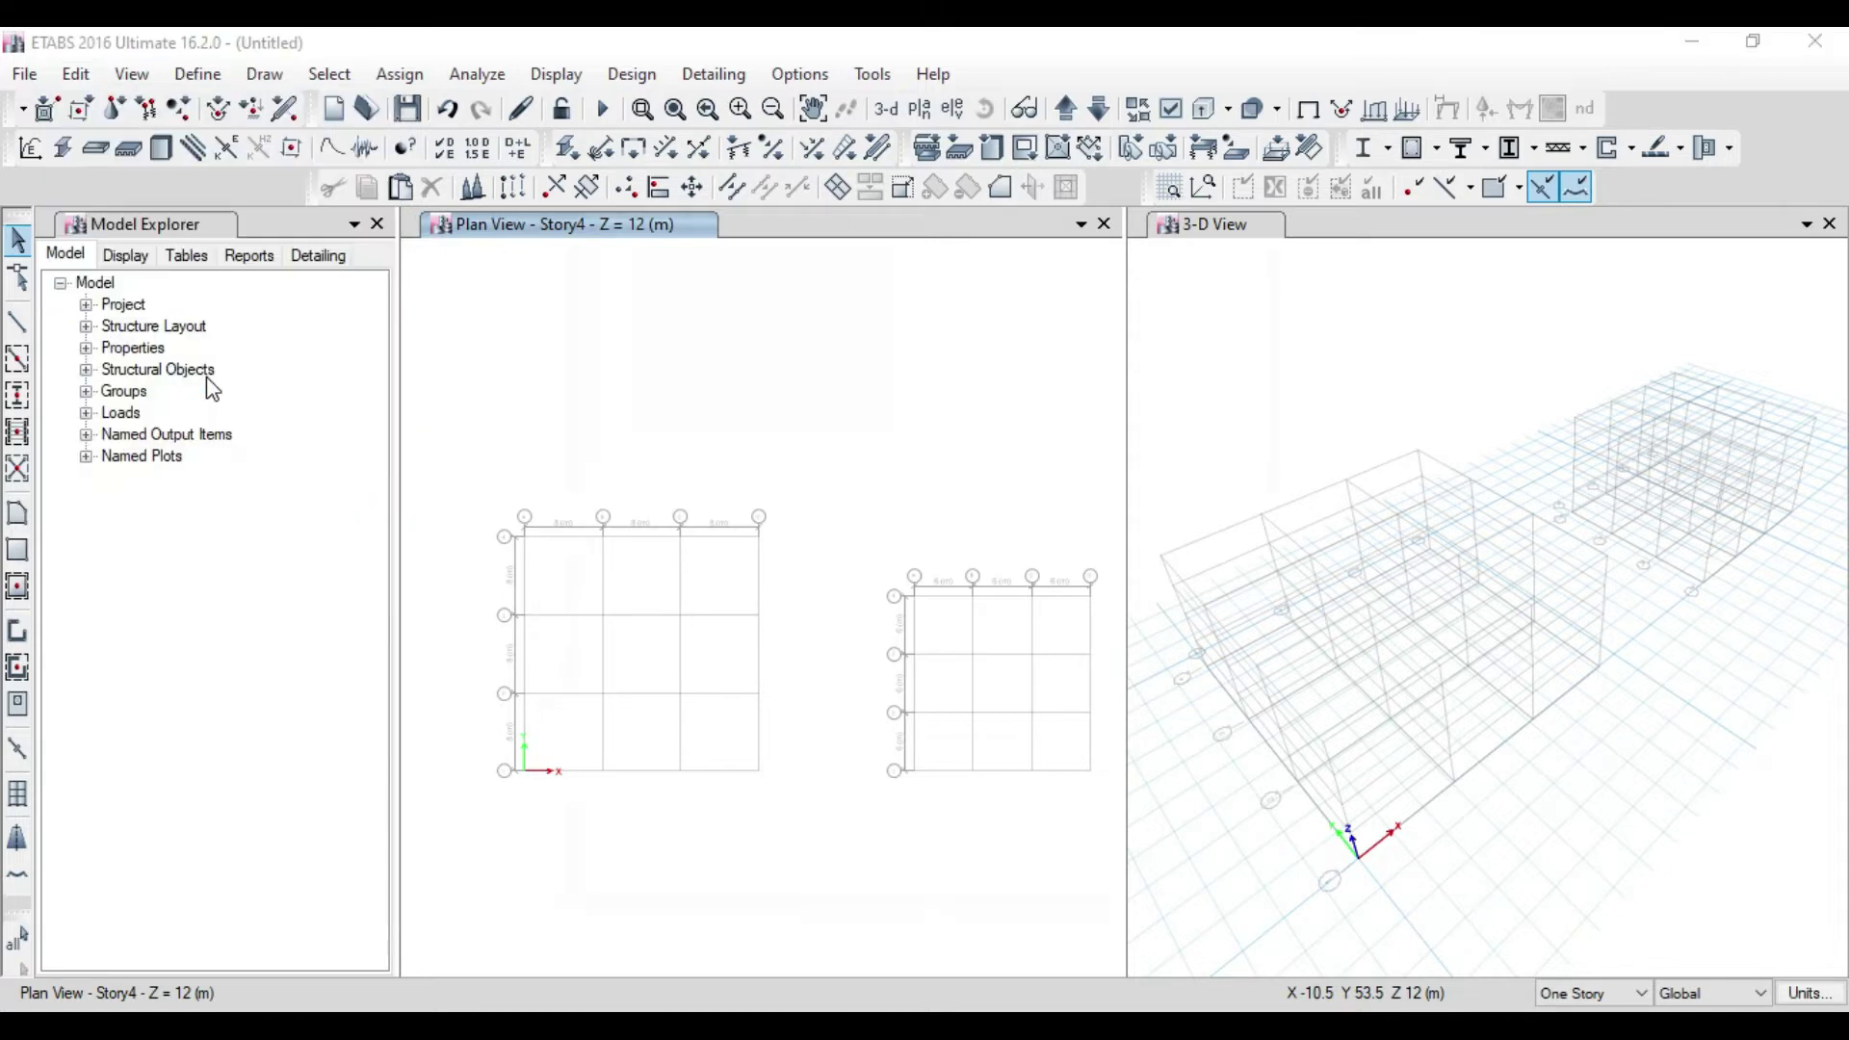
{"action": "left_click", "coordinate": [627, 543]}
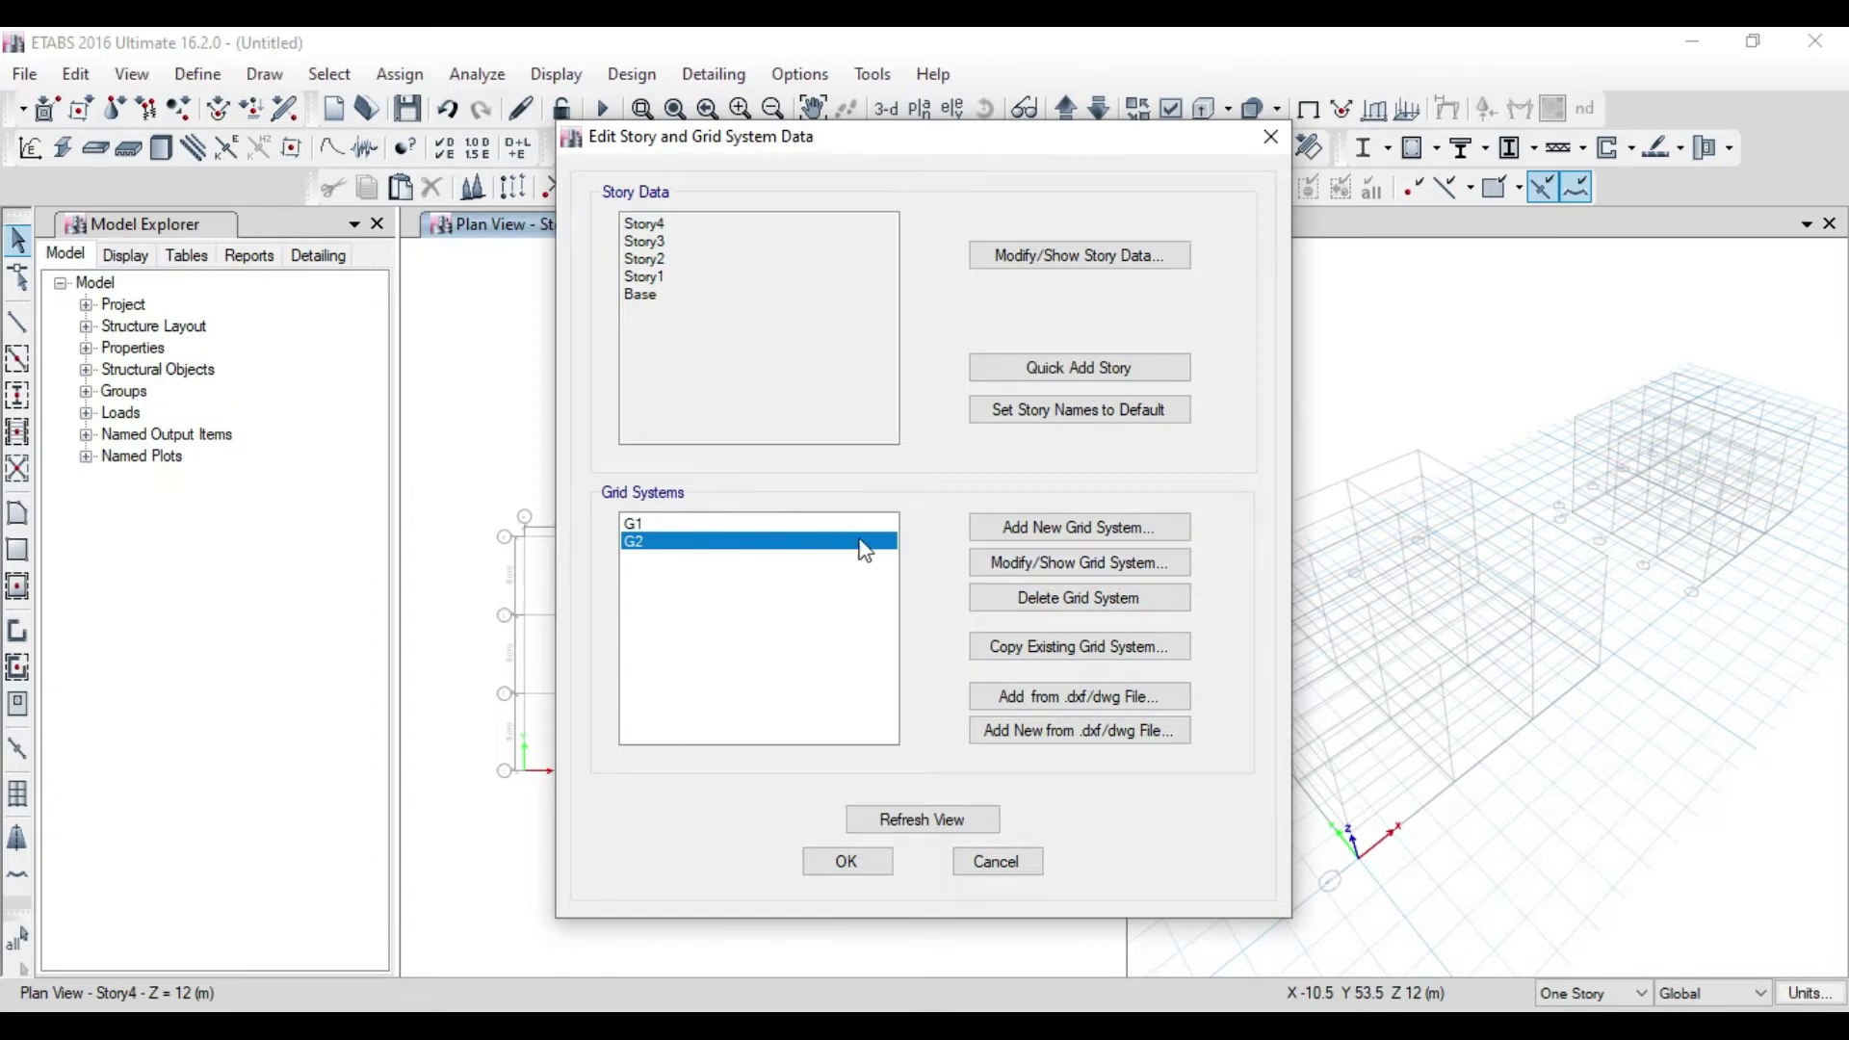
{"action": "left_click", "coordinate": [1049, 565]}
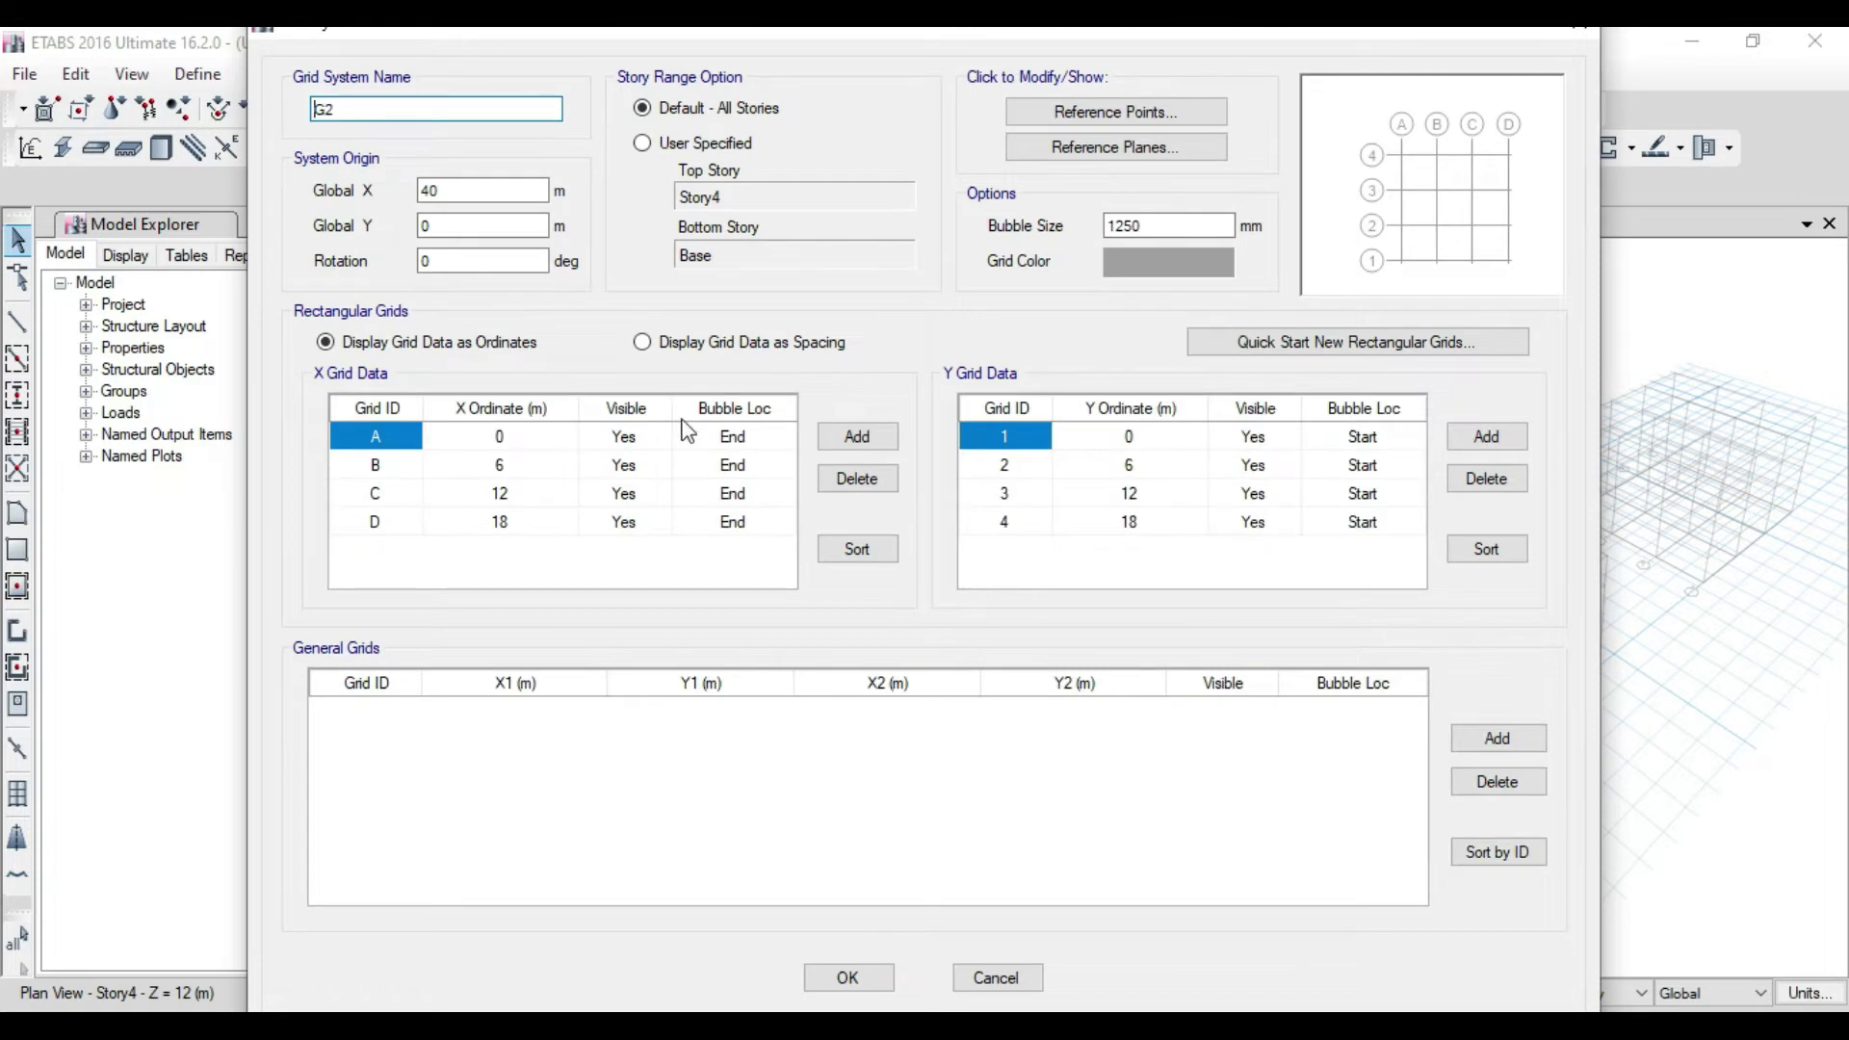
{"action": "double_click", "coordinate": [464, 190]}
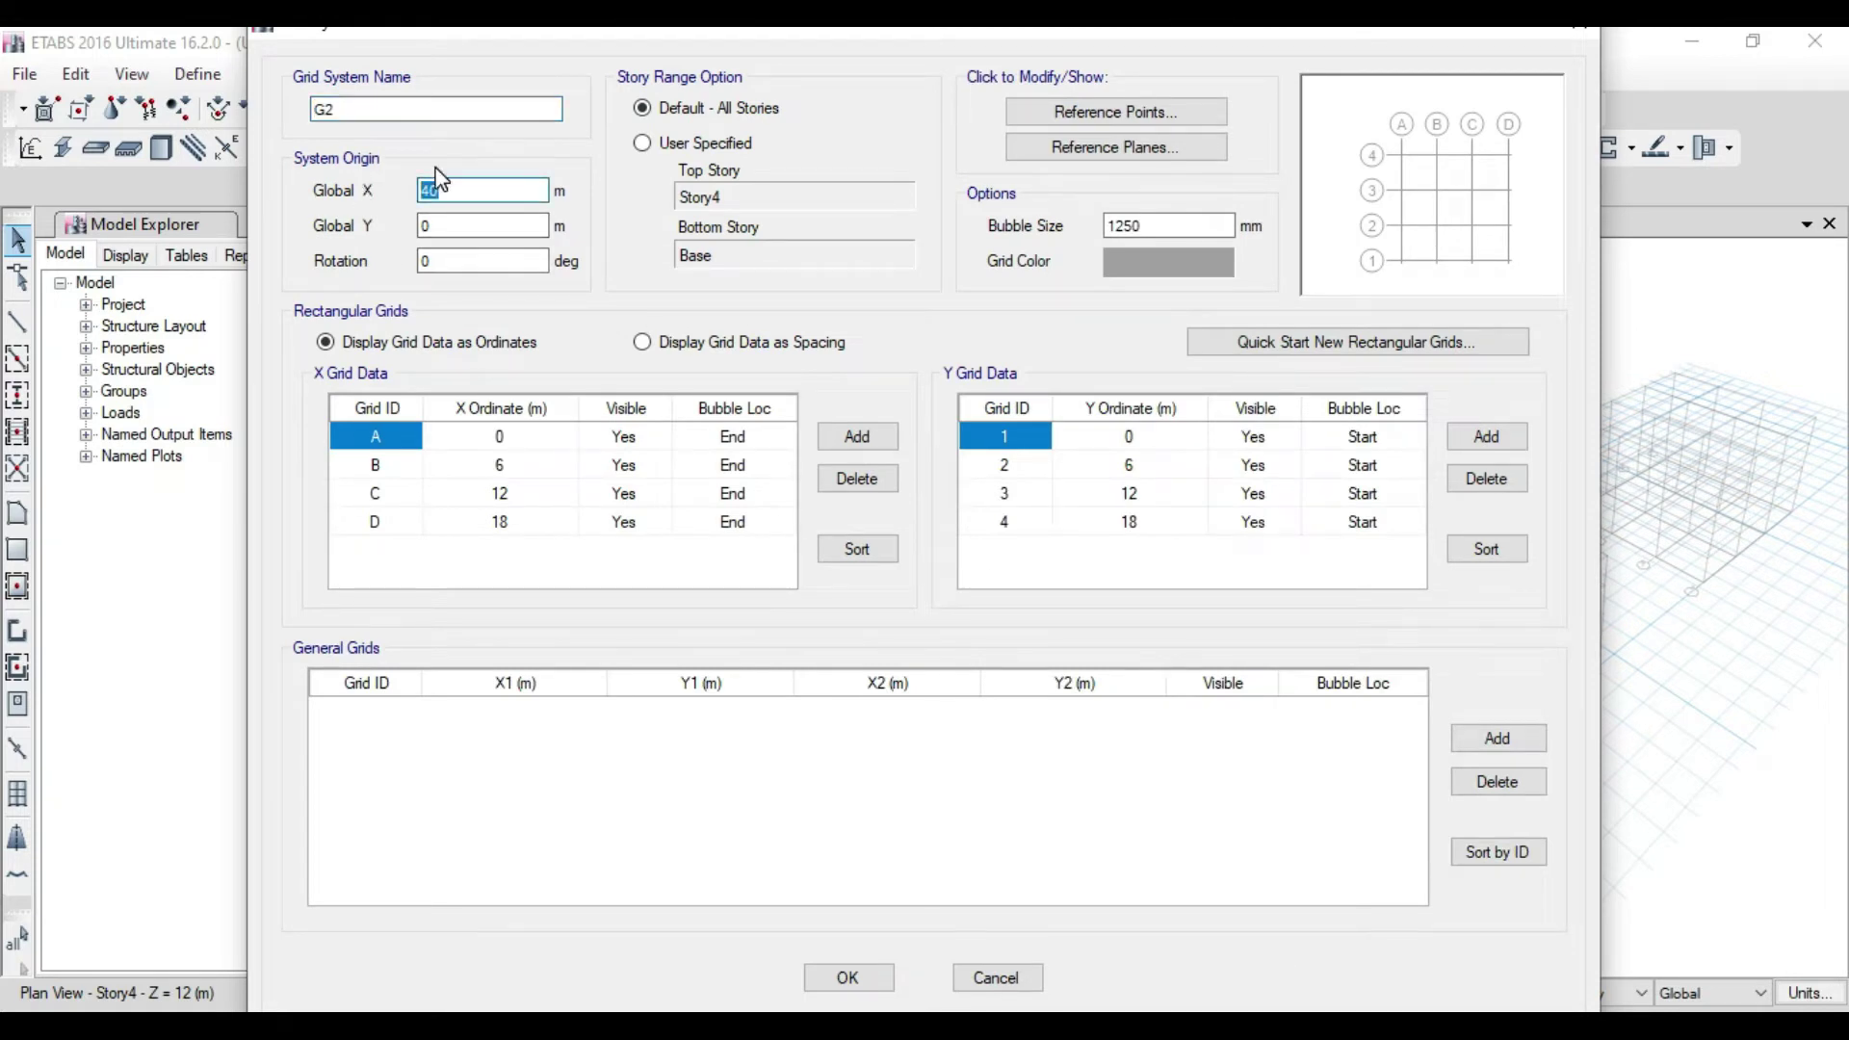
{"action": "type", "text": "3"}
{"action": "left_click", "coordinate": [782, 345]}
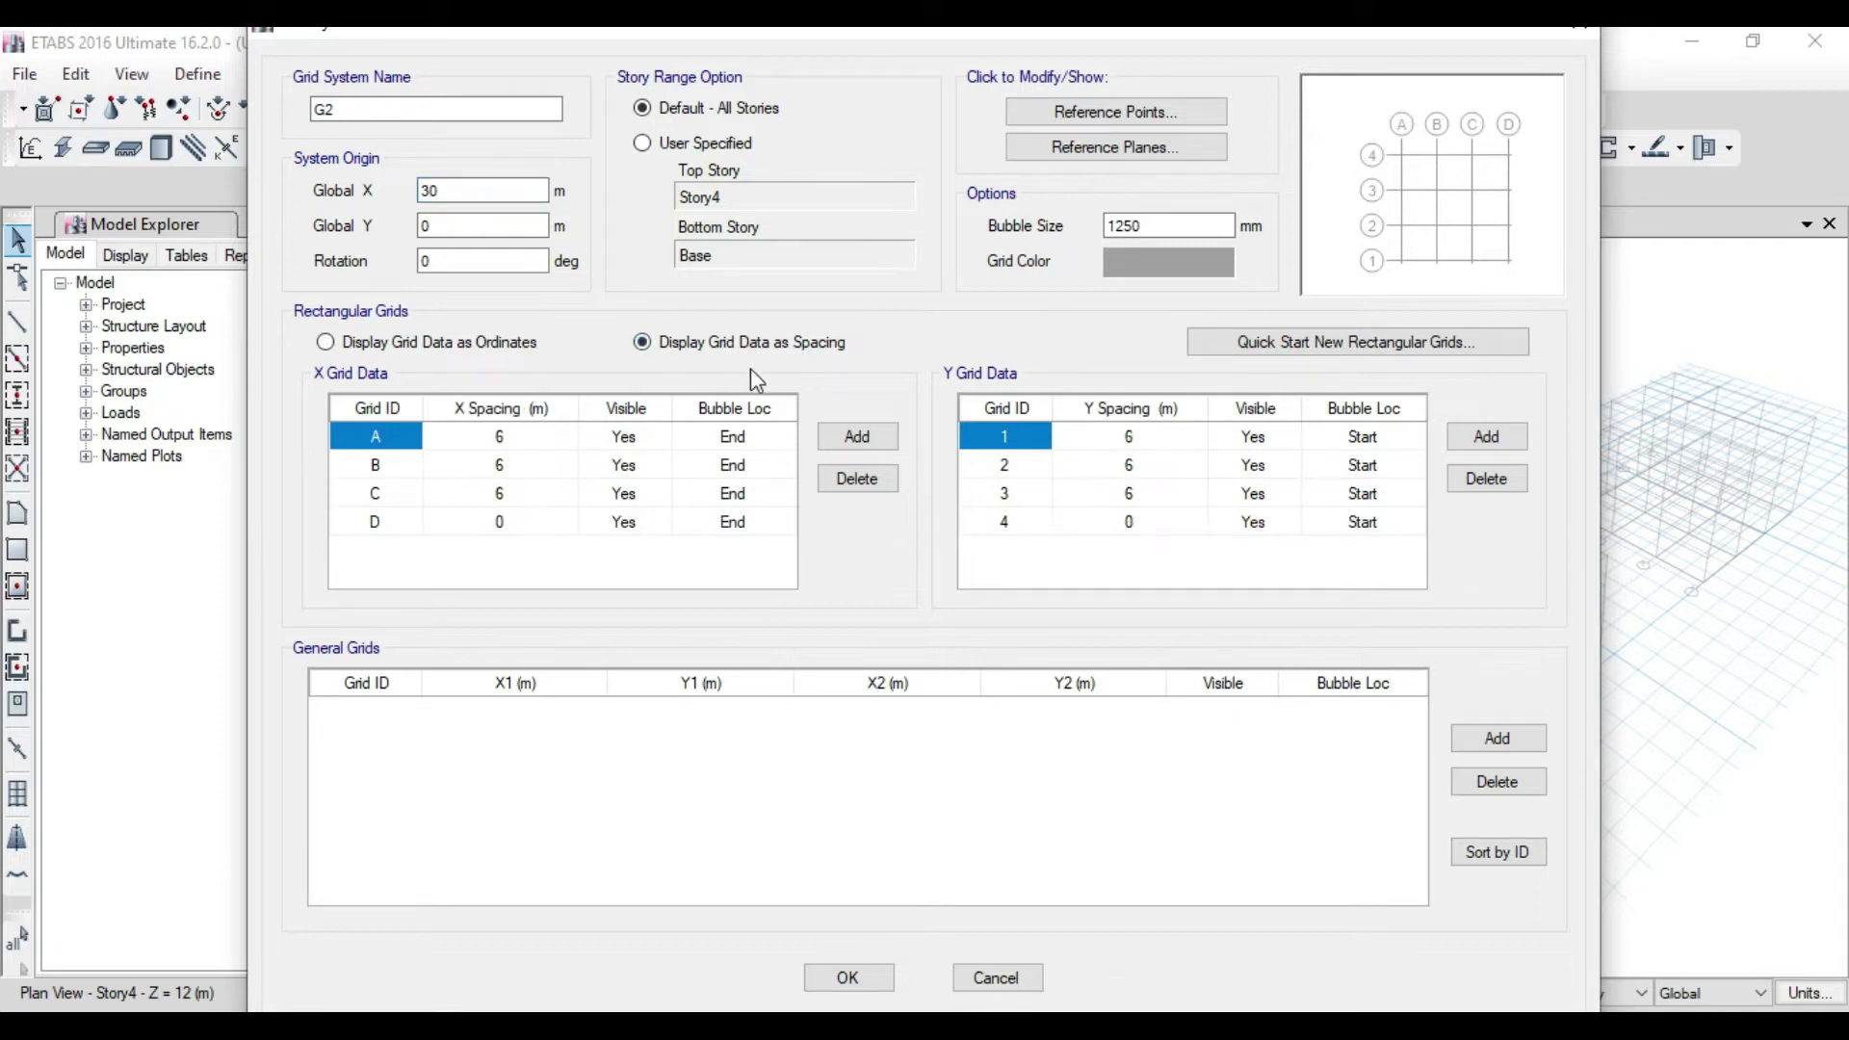
Add X grid lines E and F to G2, with 6 m spacing for lines D and E
{"action": "left_click", "coordinate": [847, 444]}
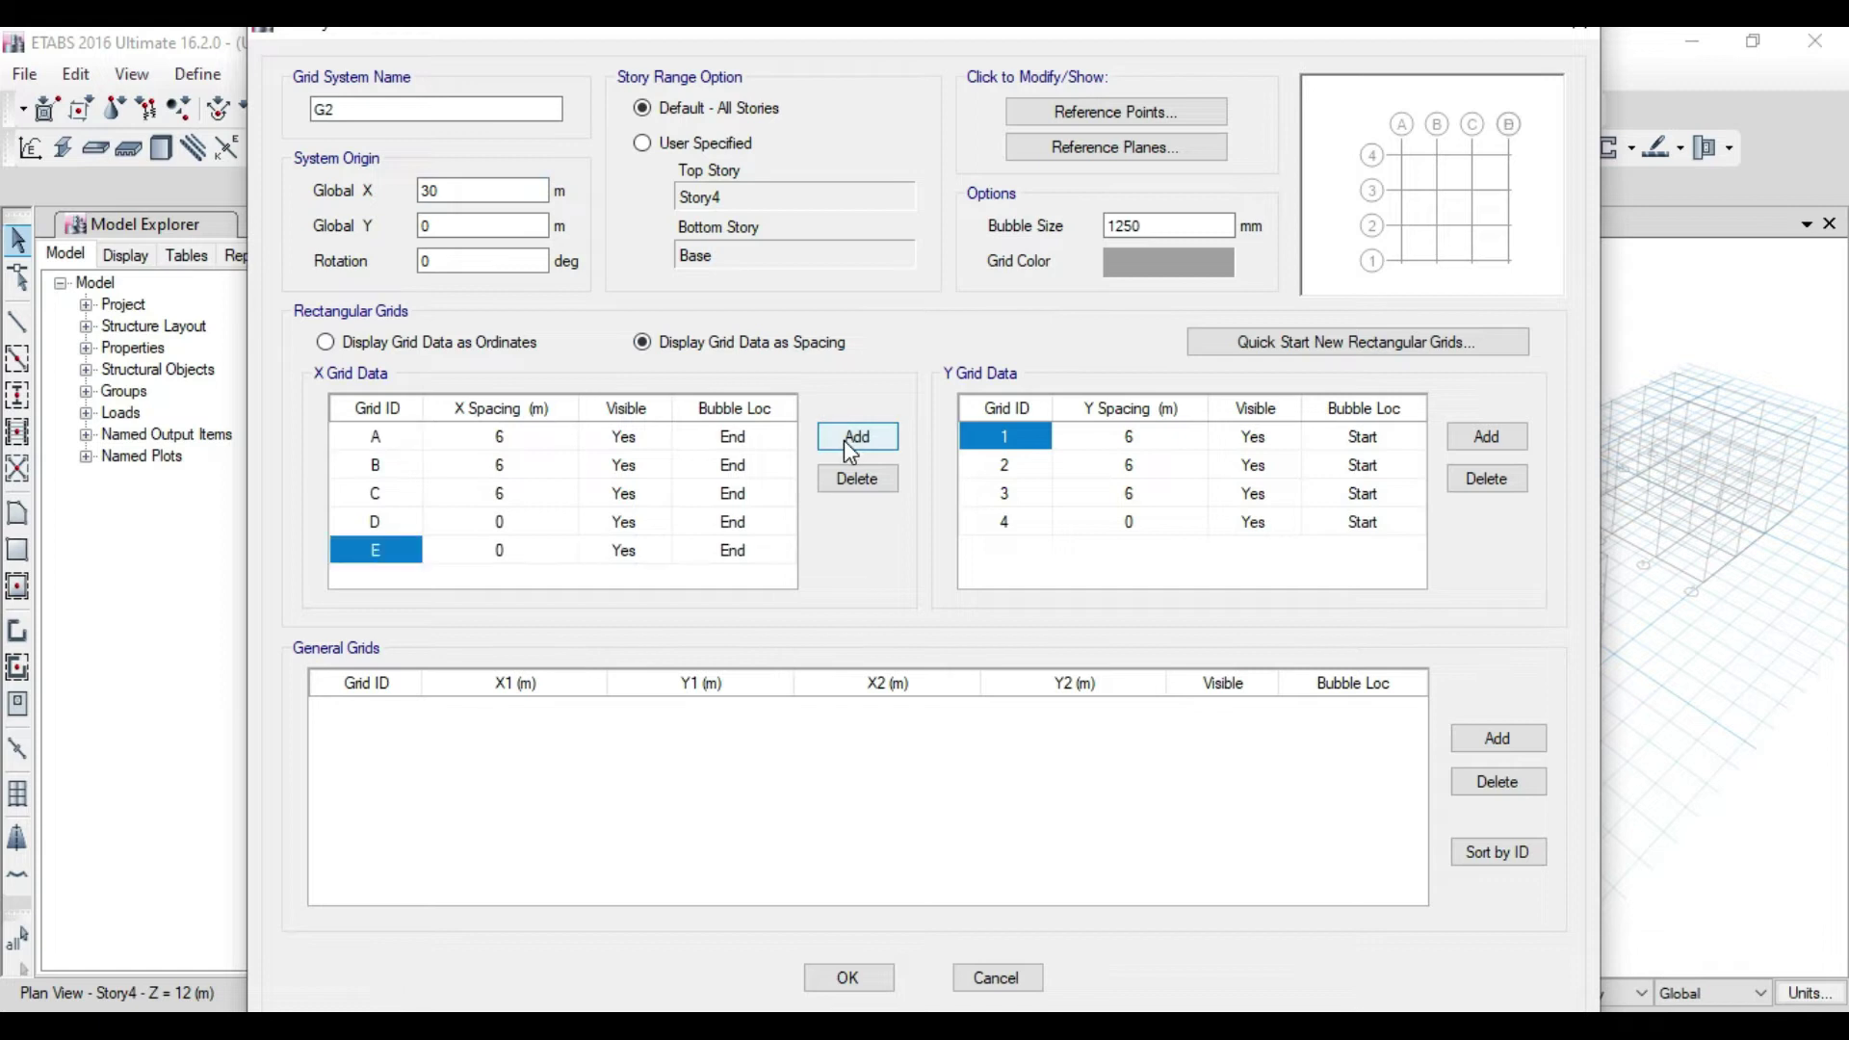
{"action": "left_click", "coordinate": [847, 443]}
{"action": "left_click", "coordinate": [530, 499]}
{"action": "type", "text": "6"}
{"action": "left_click", "coordinate": [520, 527]}
{"action": "type", "text": "6"}
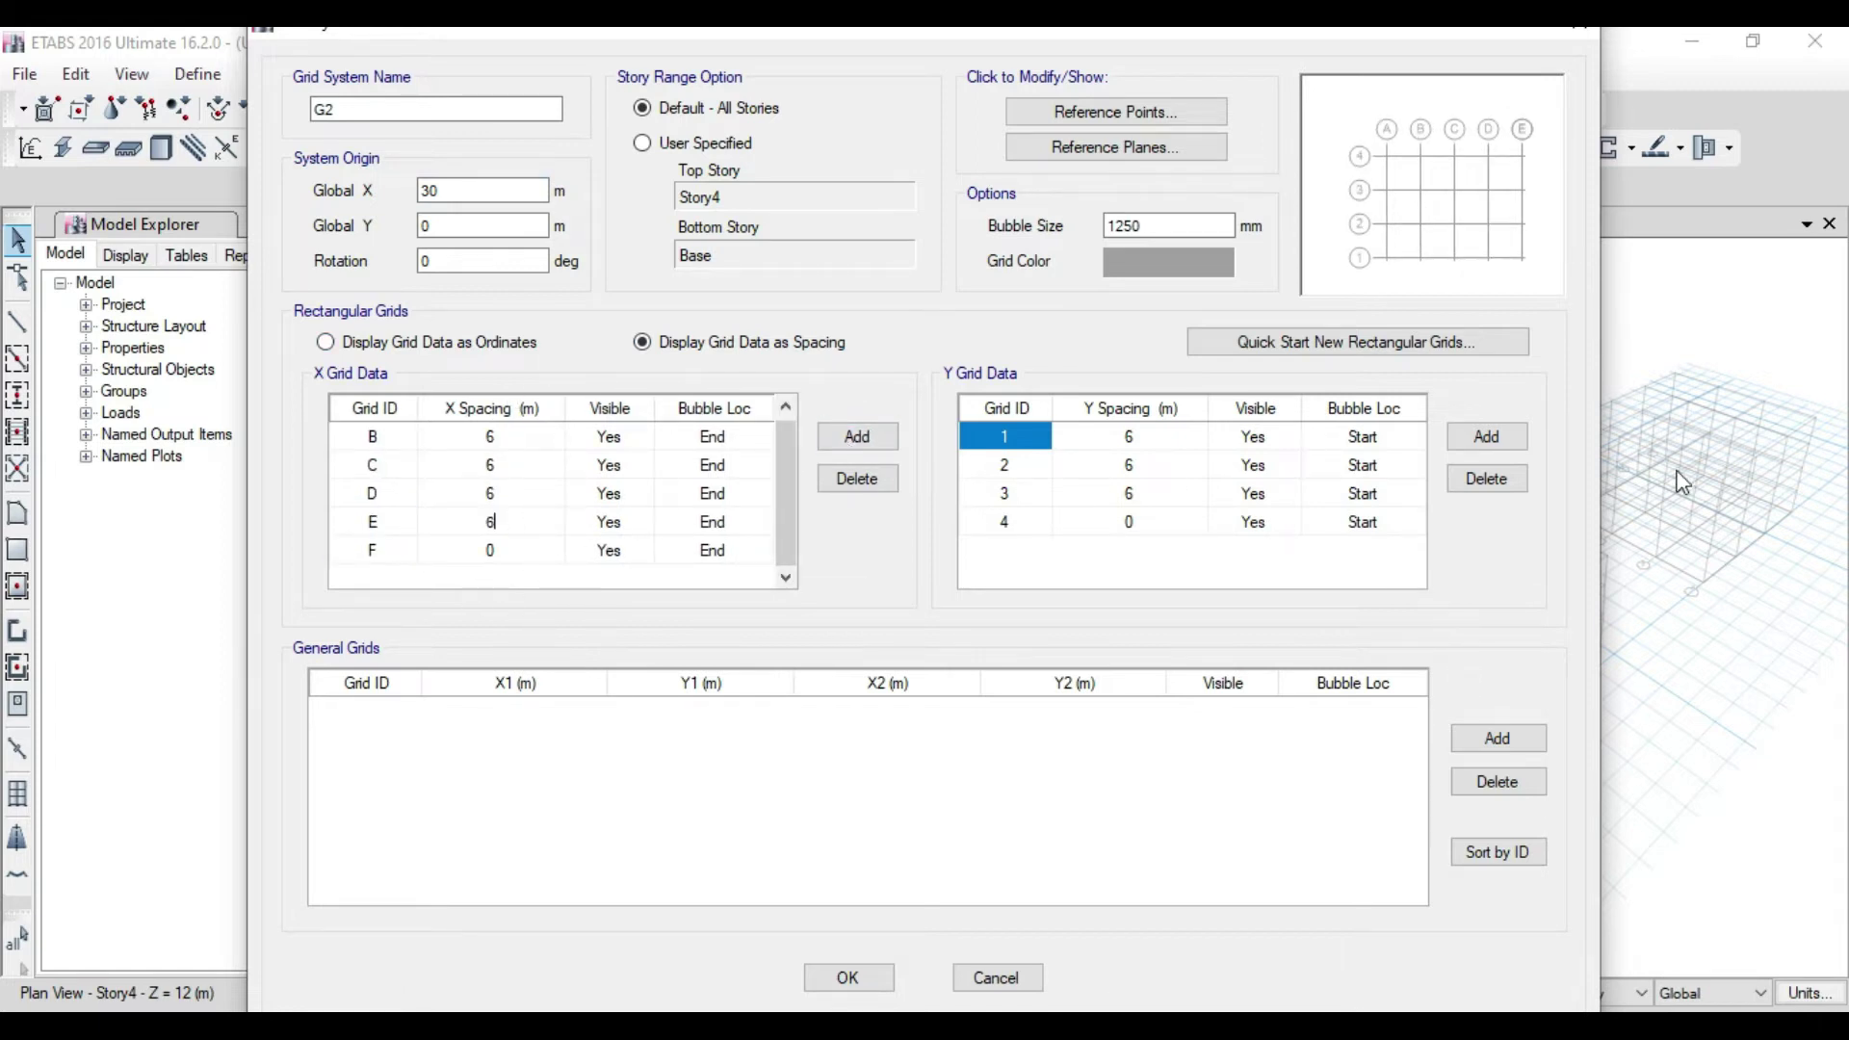
Add Y grid lines 5 and 6 to G2, with 6 m spacing for lines 4 and 5, and apply the grid edits
{"action": "left_click", "coordinate": [1508, 437]}
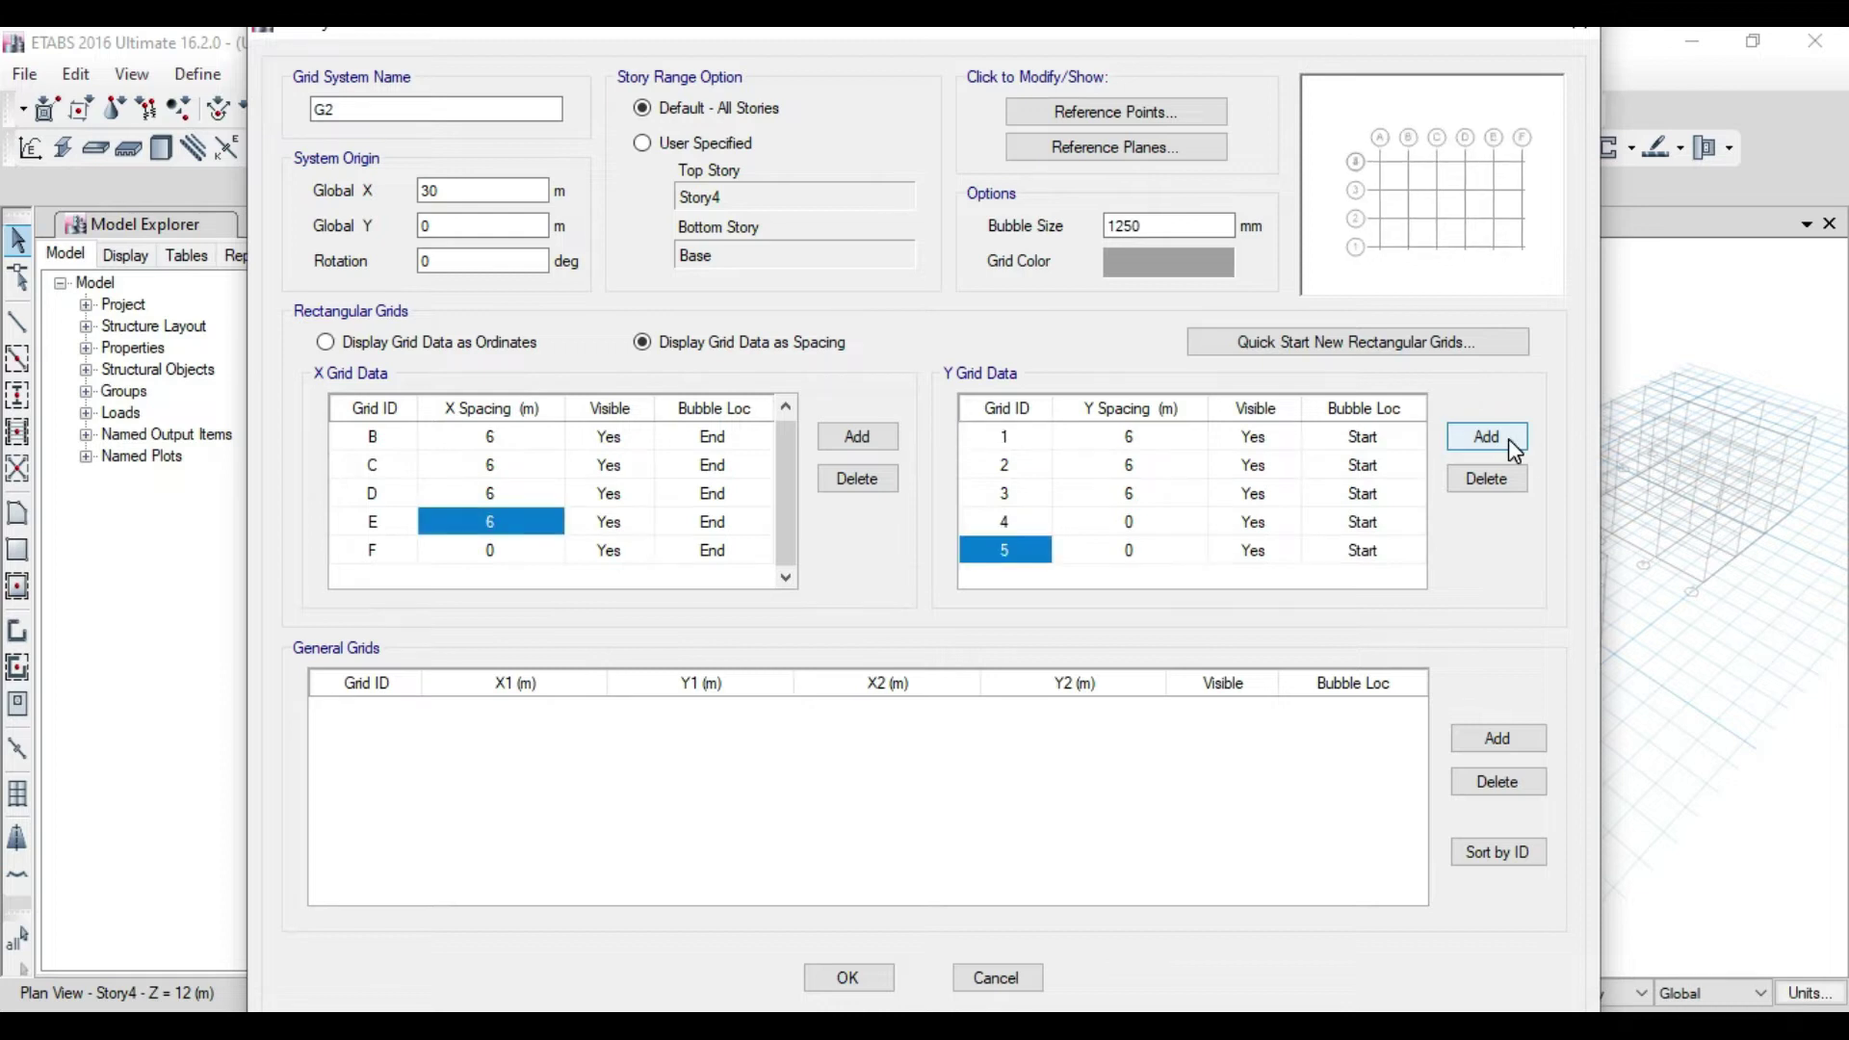
{"action": "left_click", "coordinate": [1456, 446]}
{"action": "left_click", "coordinate": [1133, 495]}
{"action": "type", "text": "6"}
{"action": "left_click", "coordinate": [1138, 522]}
{"action": "type", "text": "6"}
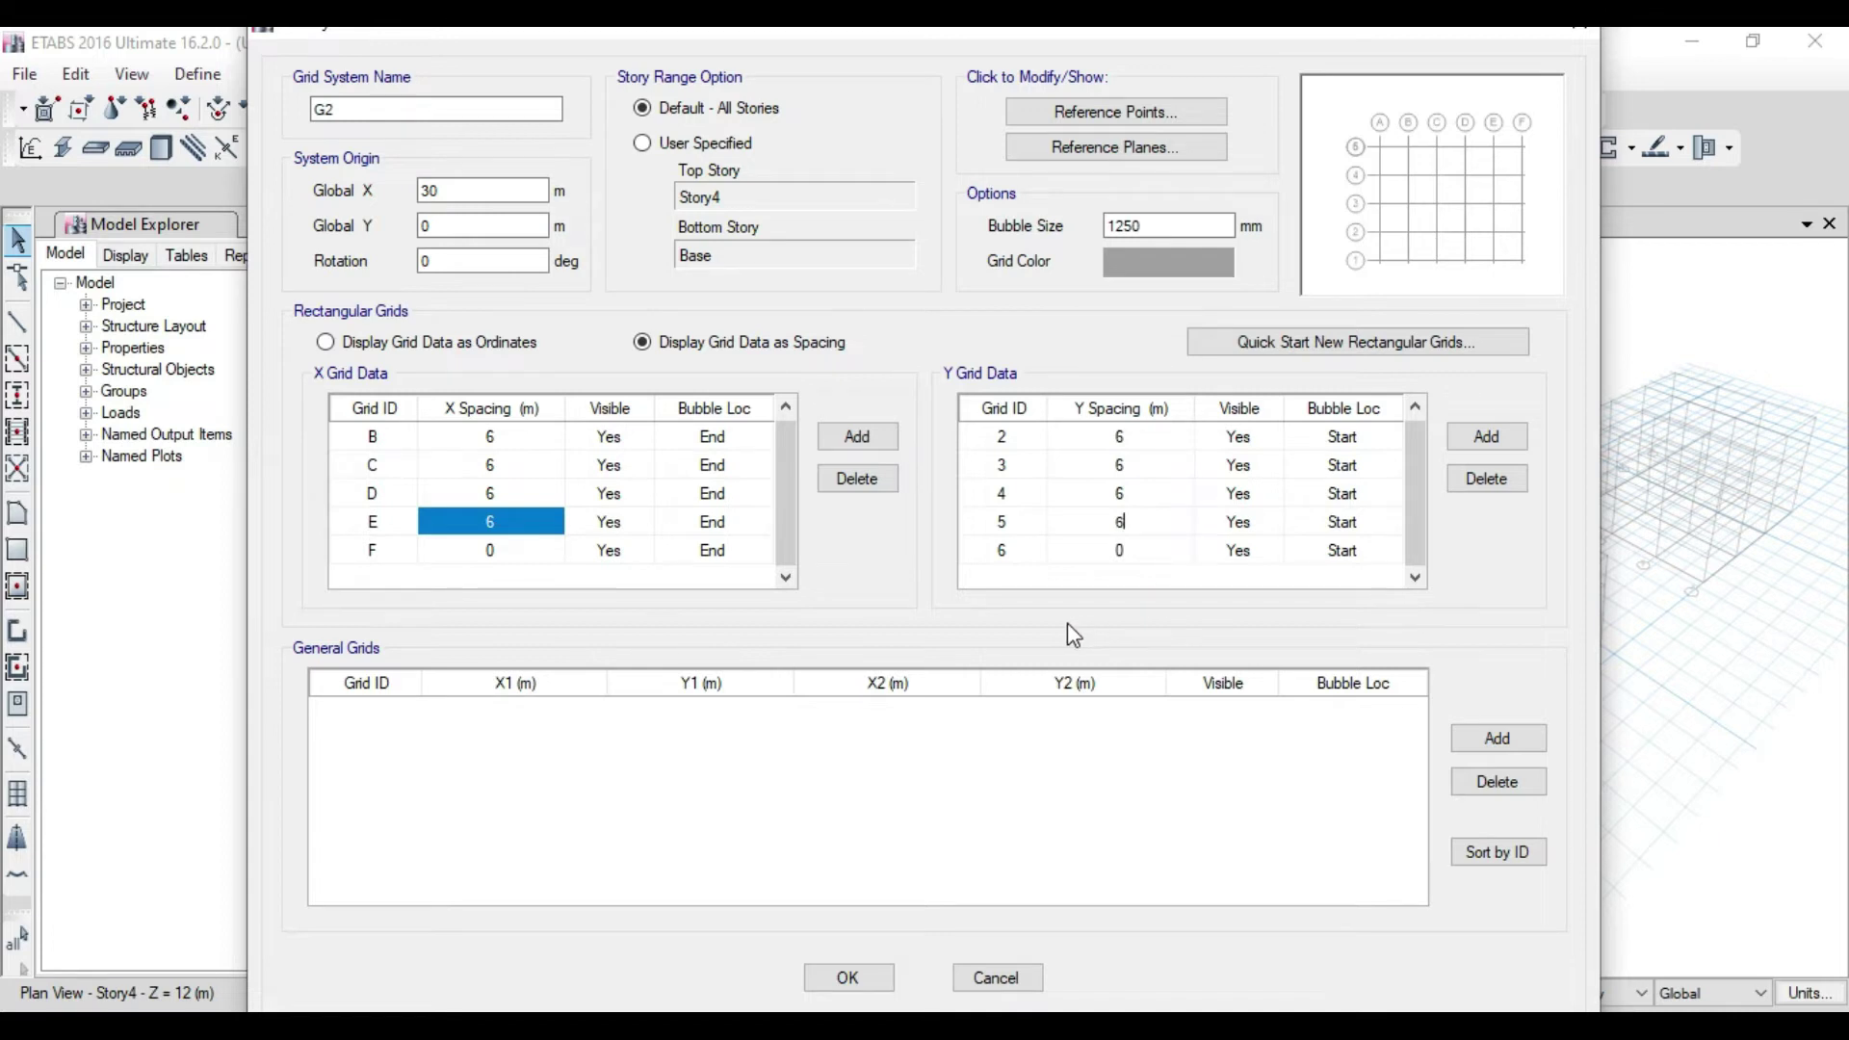
{"action": "left_click", "coordinate": [847, 978]}
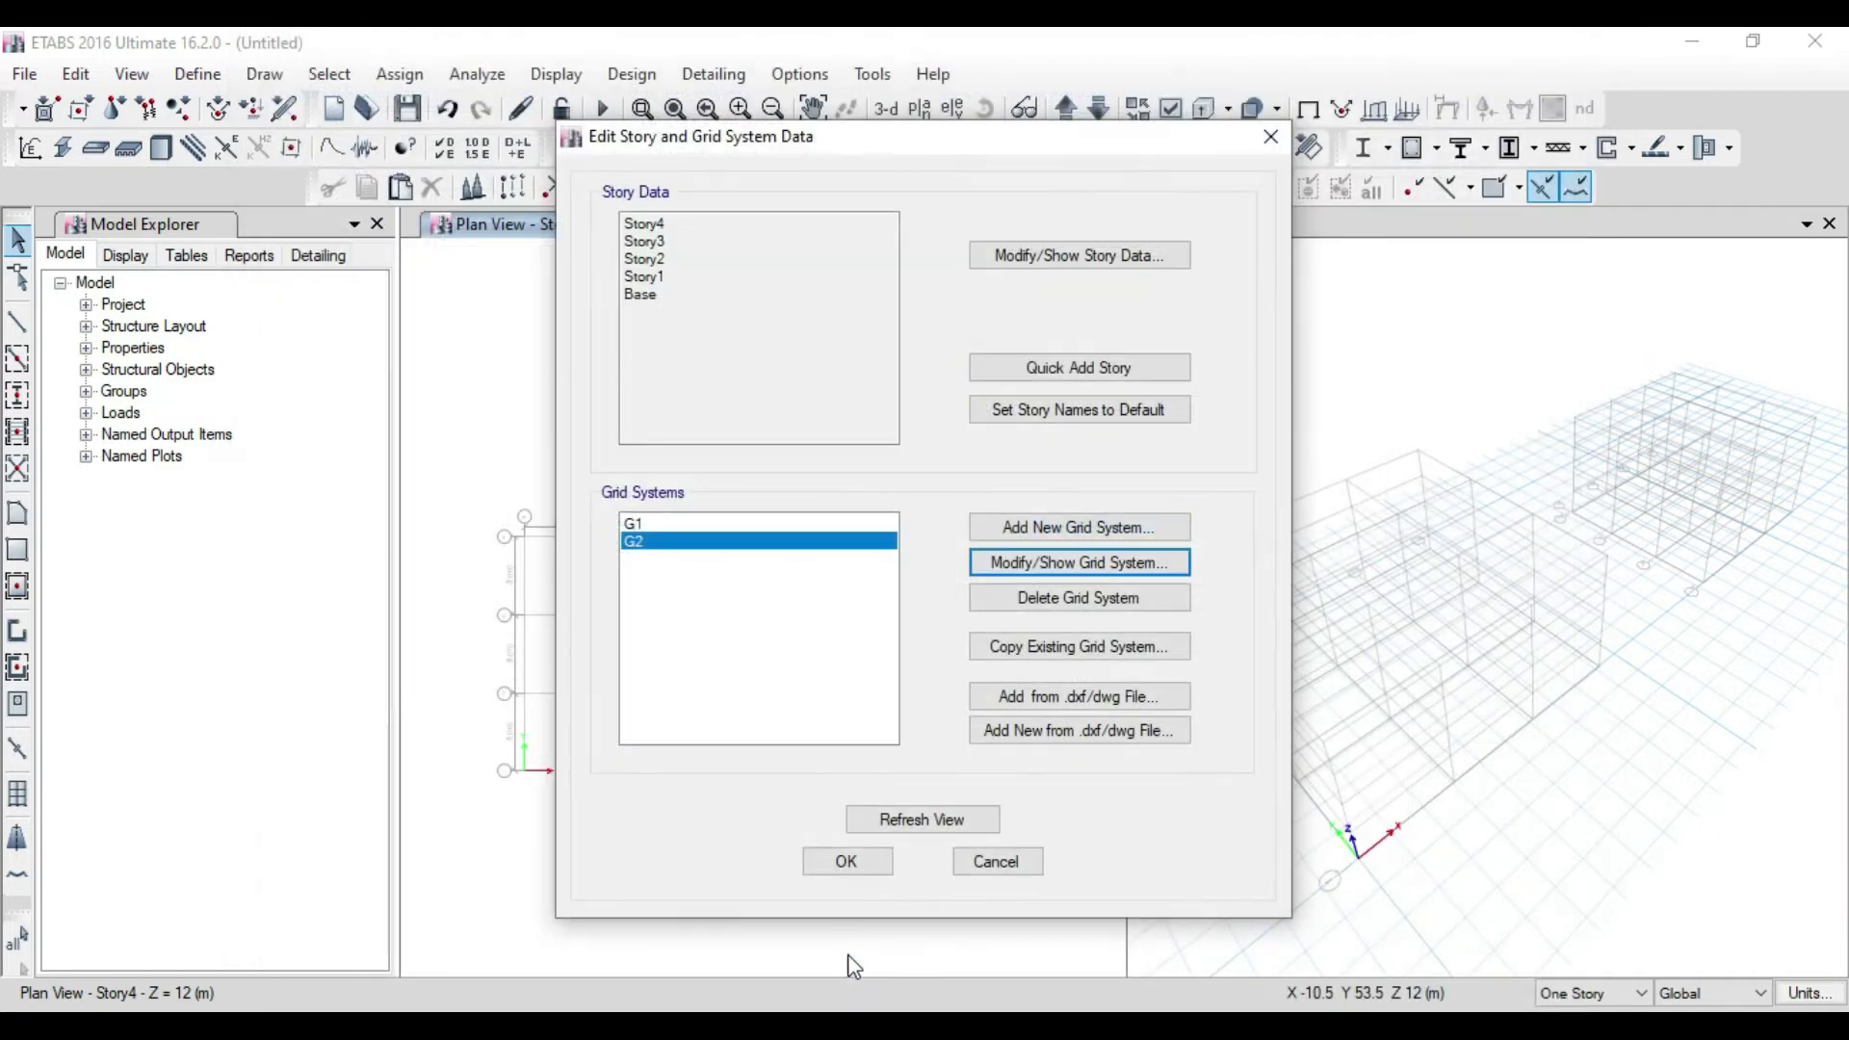
{"action": "left_click", "coordinate": [847, 867]}
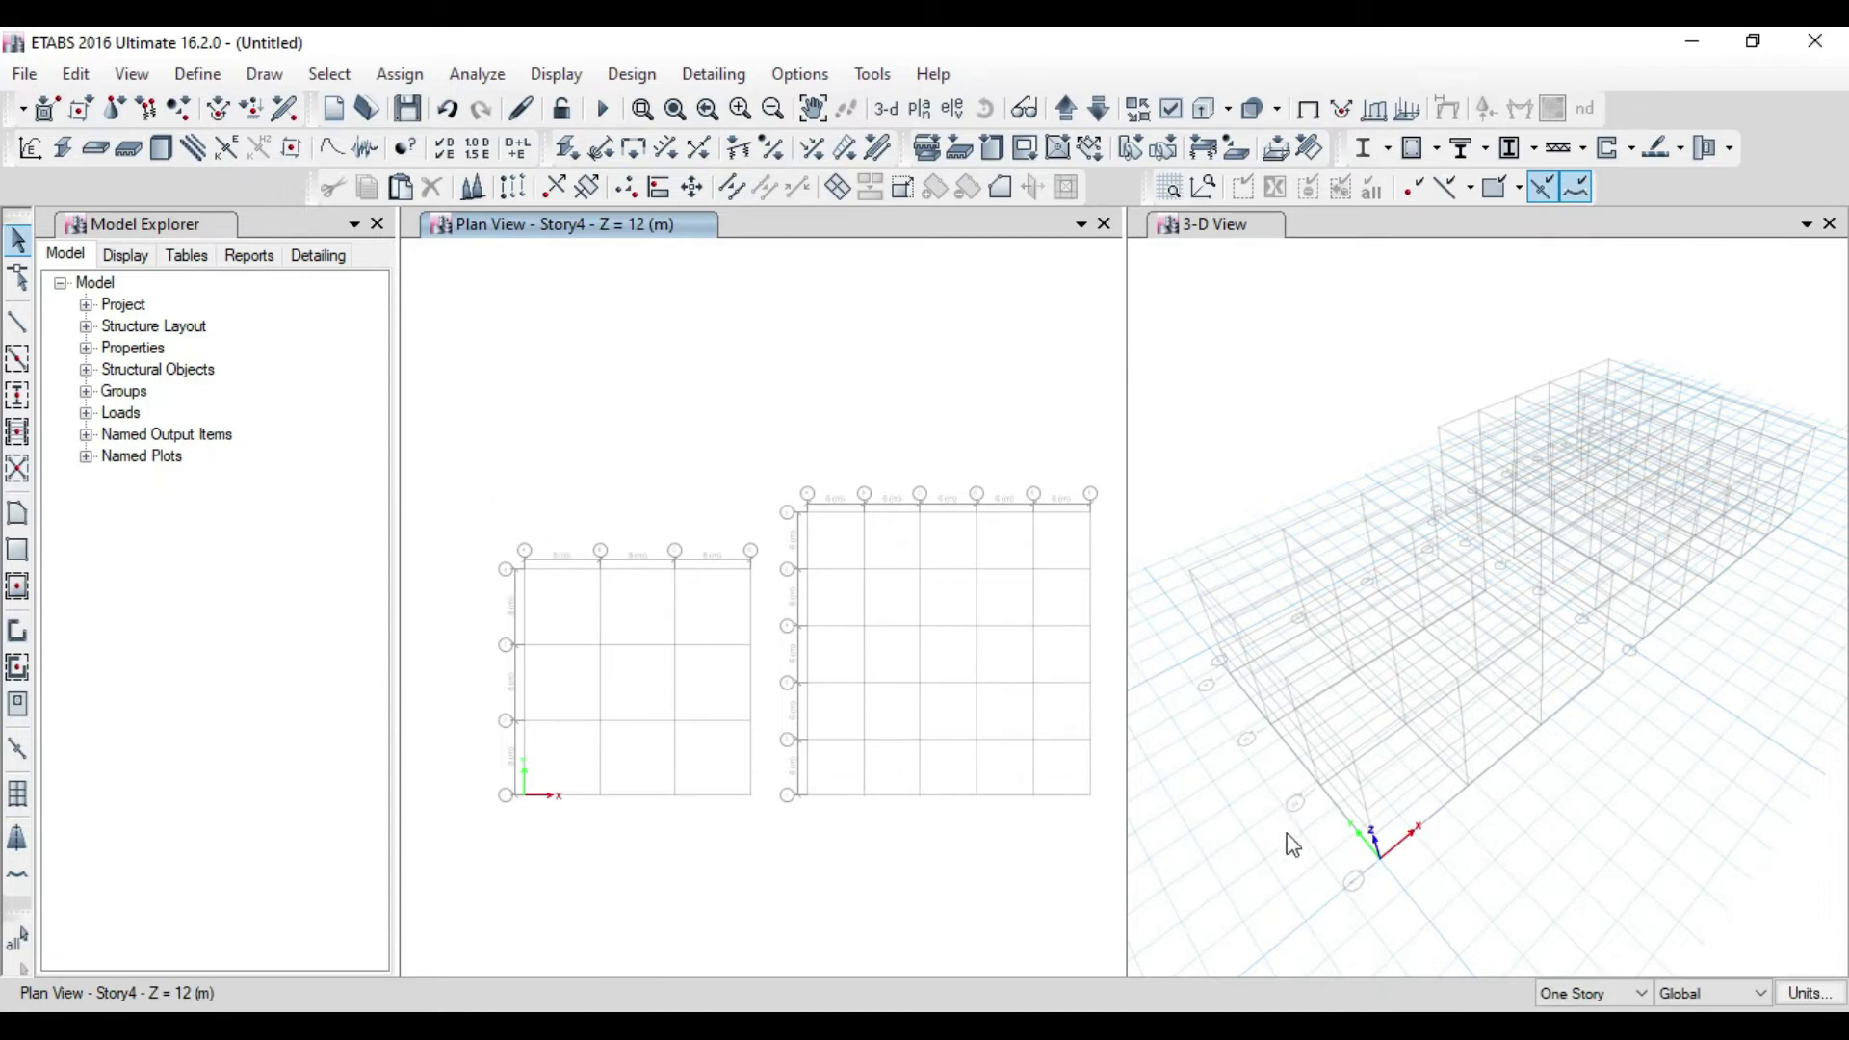
{"action": "right_click_drag", "start_coordinate": [1194, 847], "coordinate": [1325, 712]}
{"action": "right_click_drag", "start_coordinate": [1551, 773], "coordinate": [1349, 627]}
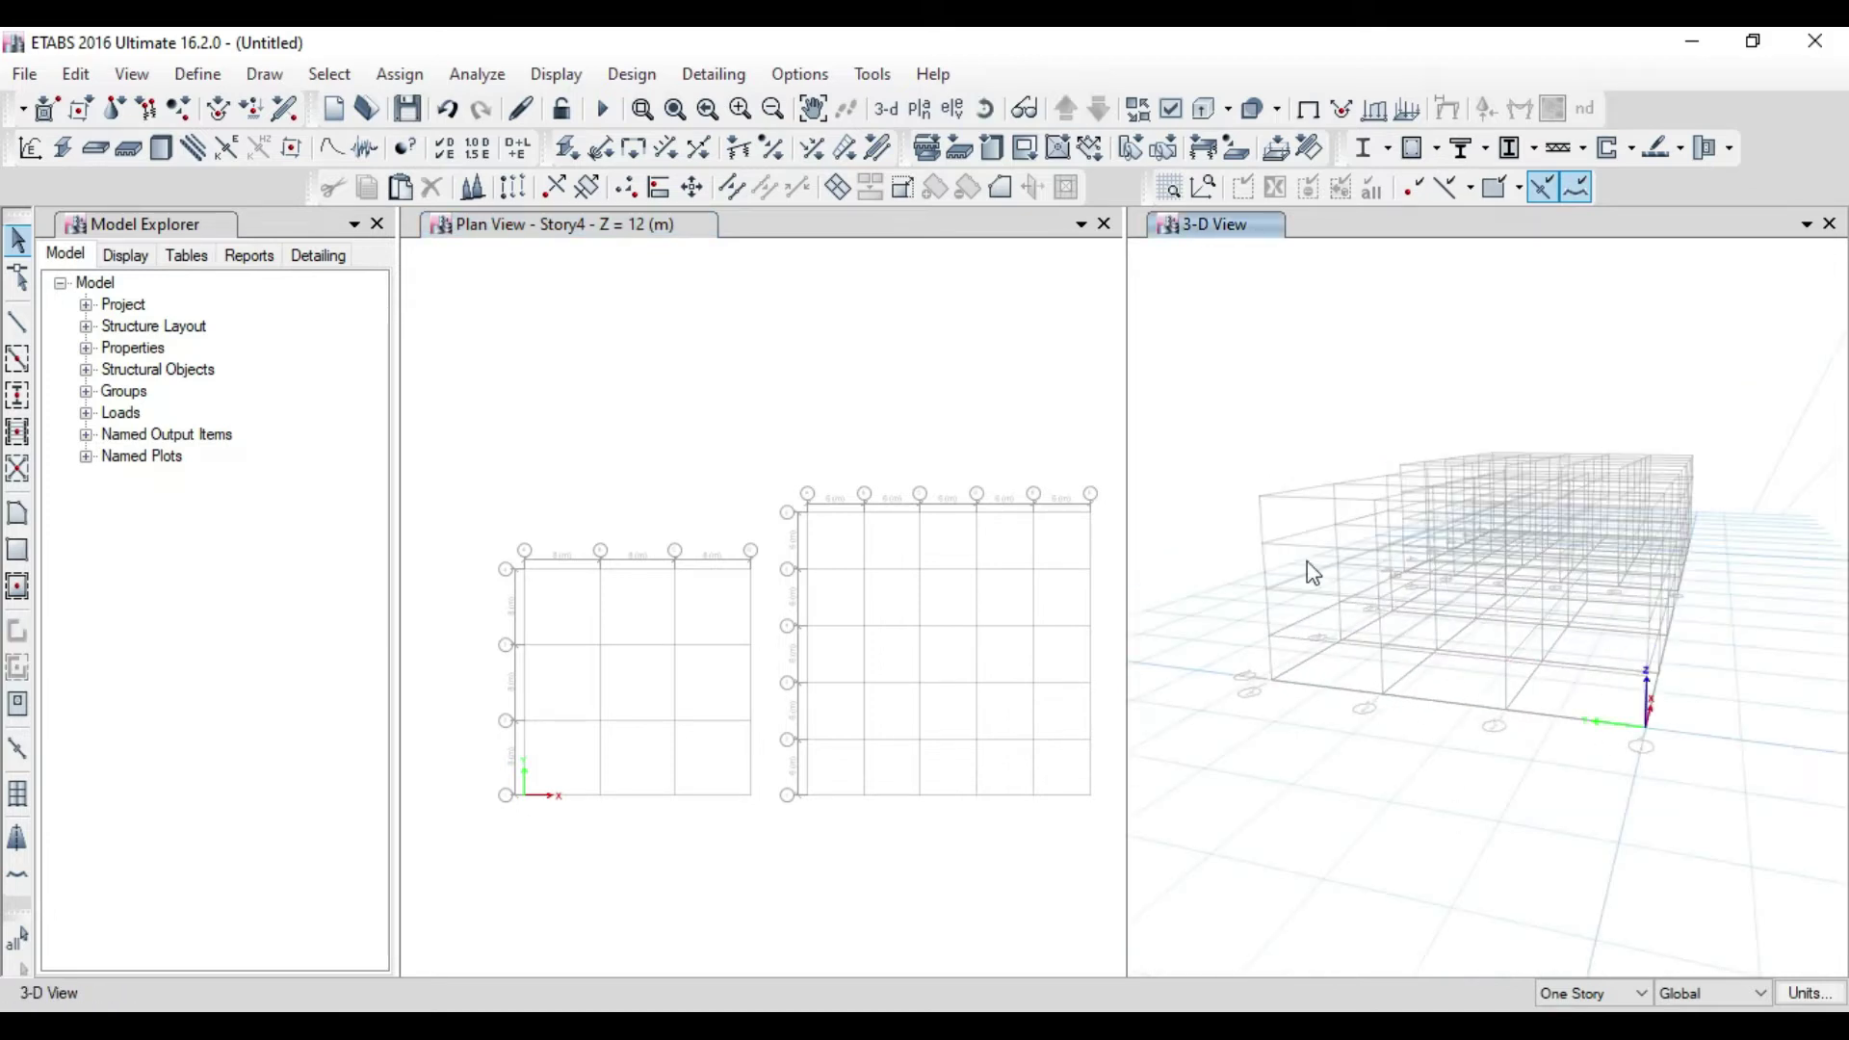
{"action": "right_click_drag", "start_coordinate": [1609, 857], "coordinate": [1747, 541]}
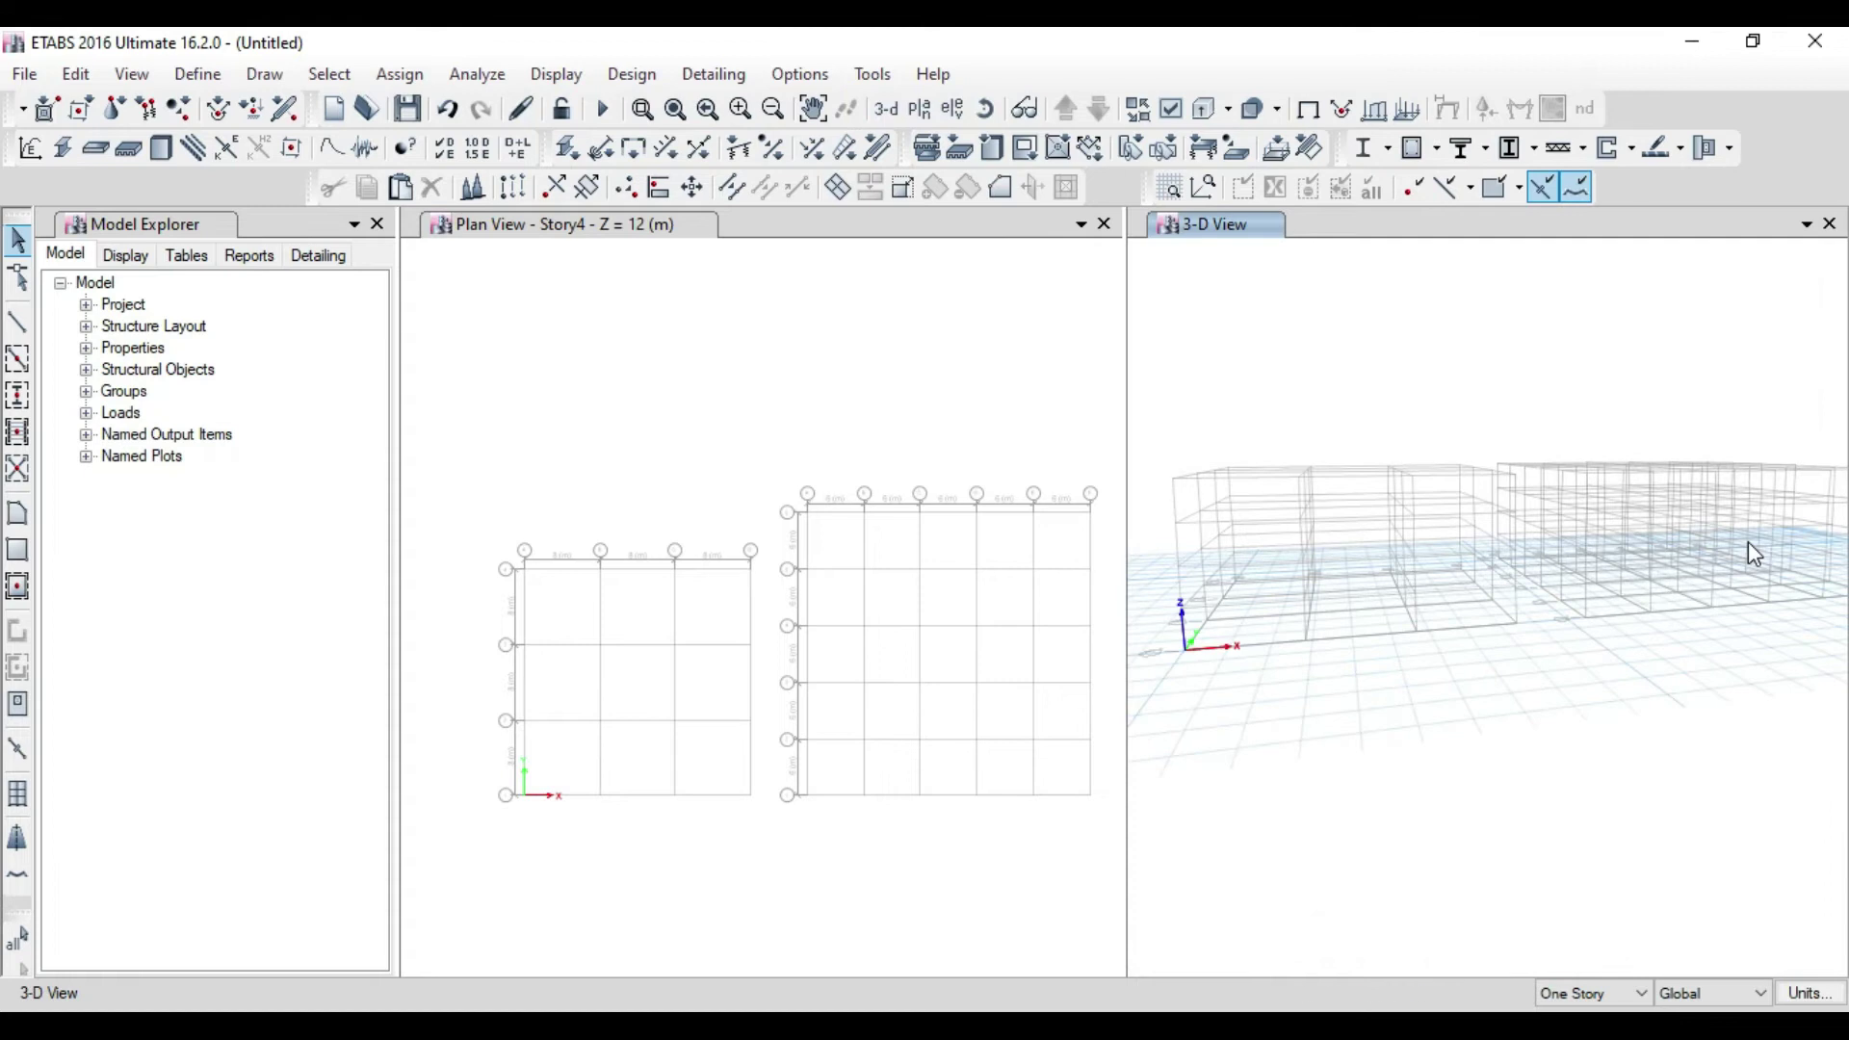
{"action": "right_click_drag", "start_coordinate": [1701, 731], "coordinate": [1464, 505]}
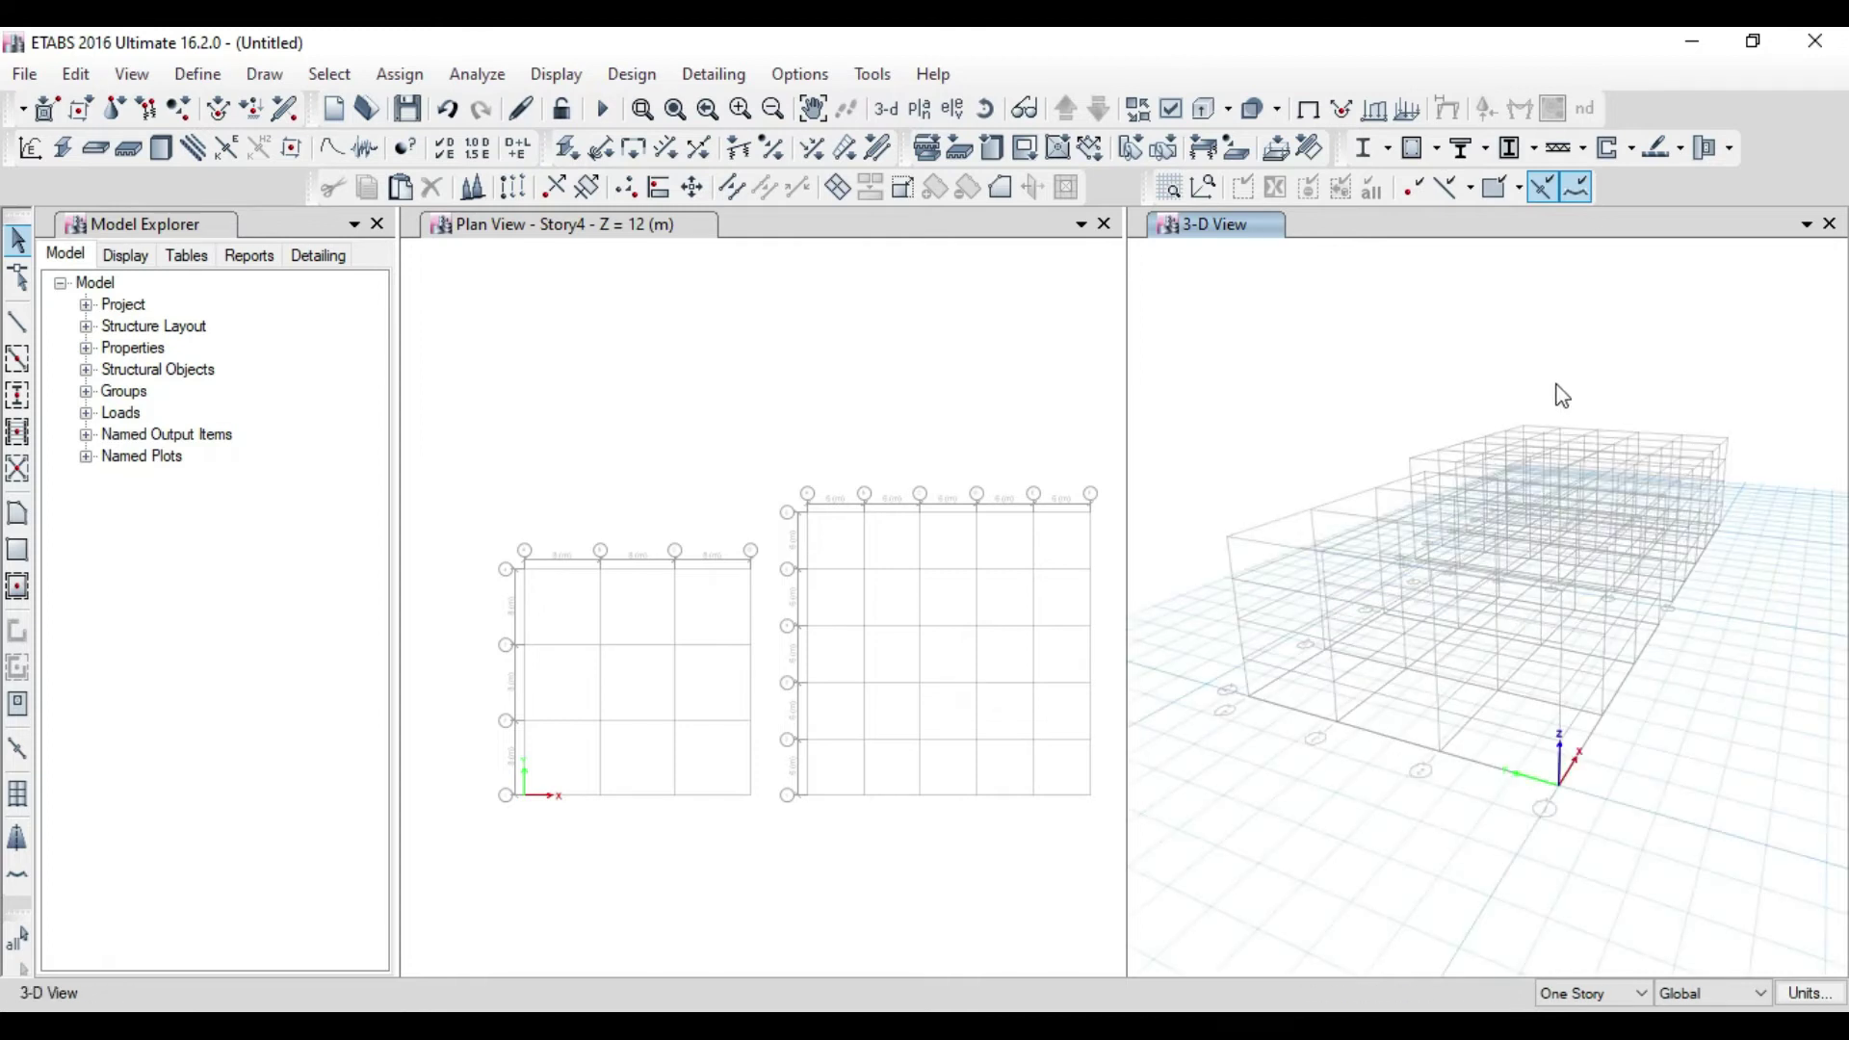
Hide grid system G1 in the plan view, leaving G2 as the only visible grid system
{"action": "left_click", "coordinate": [622, 541]}
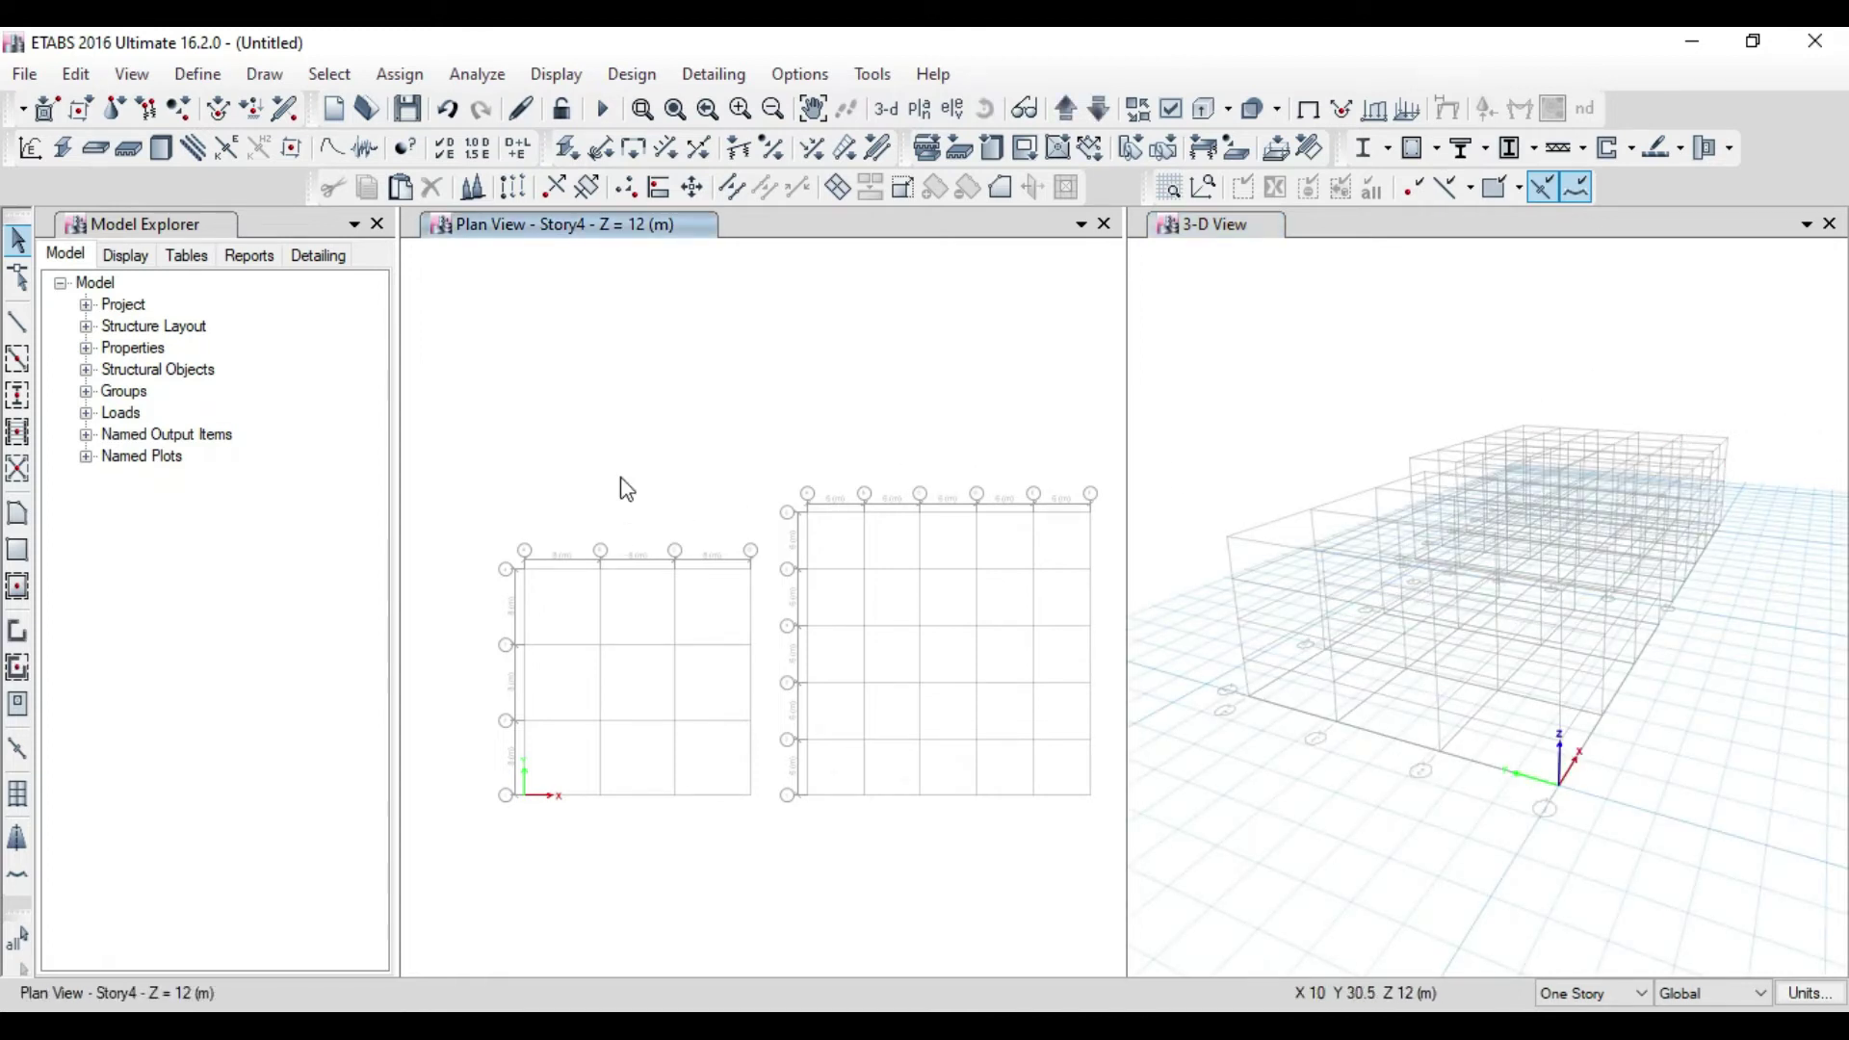
{"action": "right_click", "coordinate": [666, 337]}
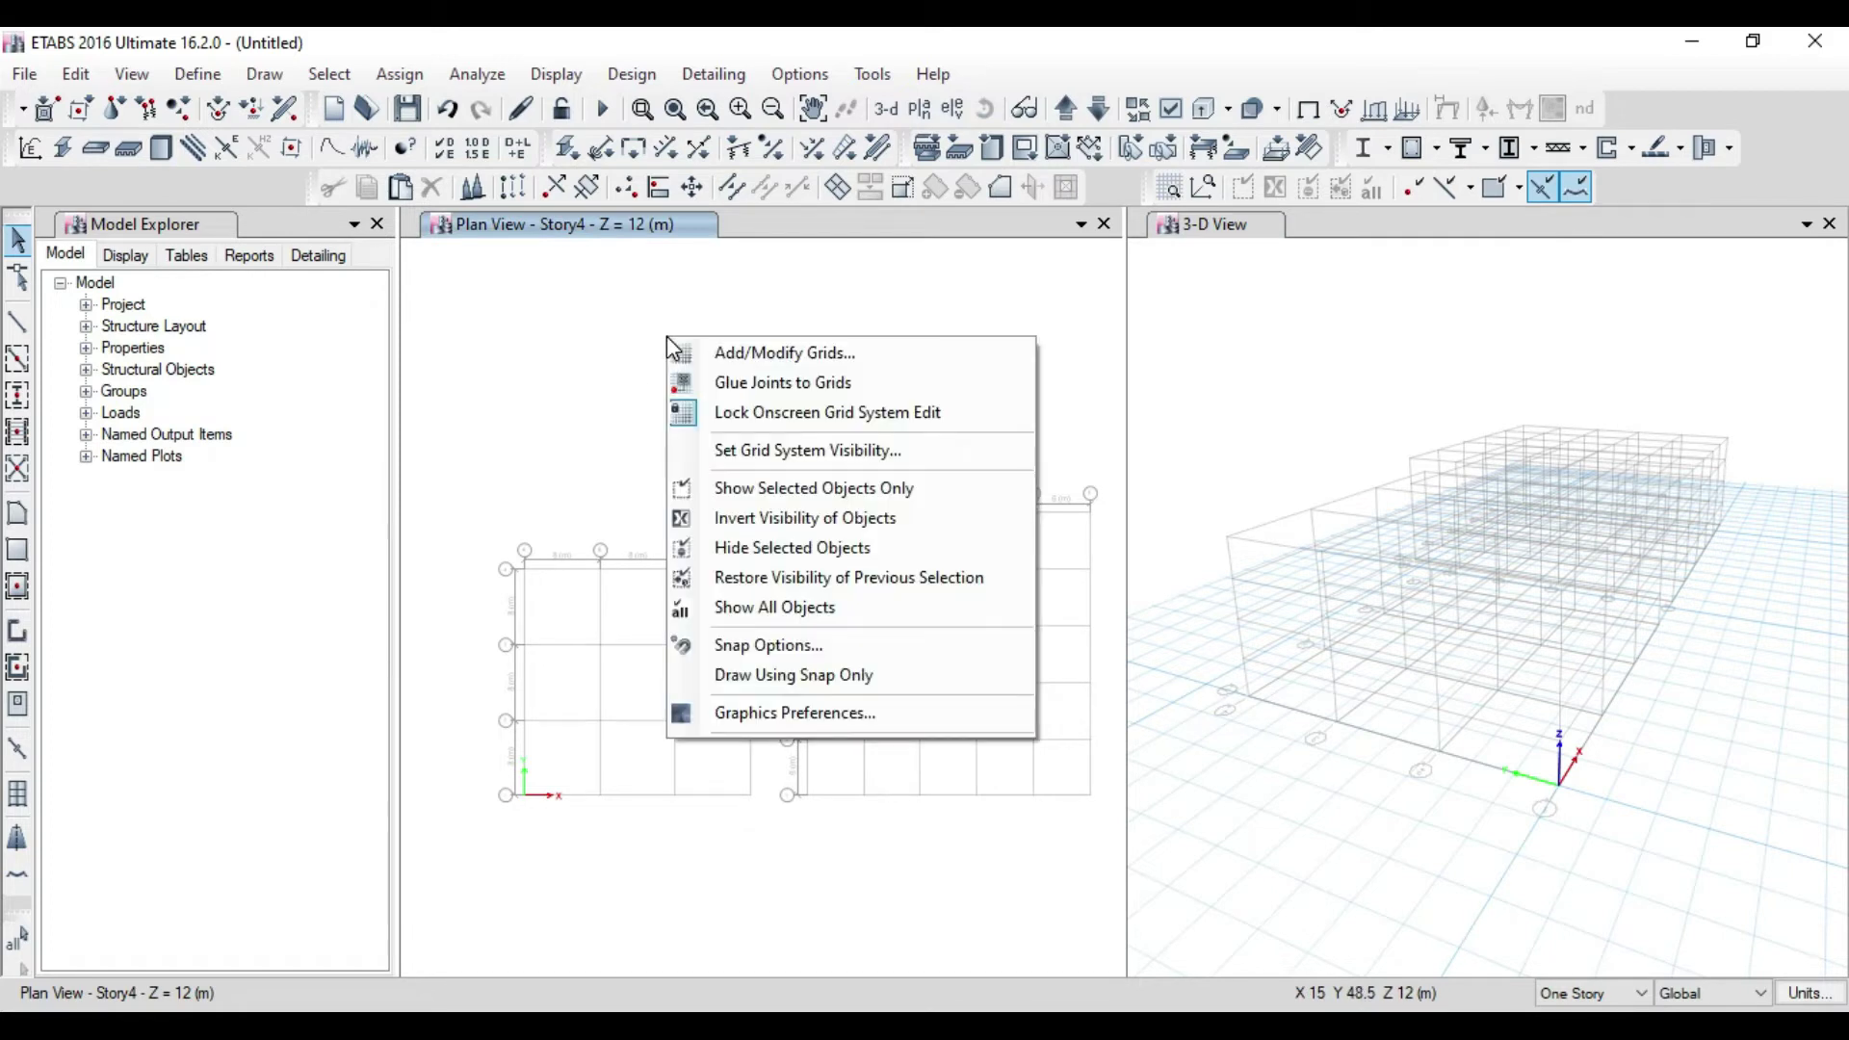
{"action": "left_click", "coordinate": [790, 451]}
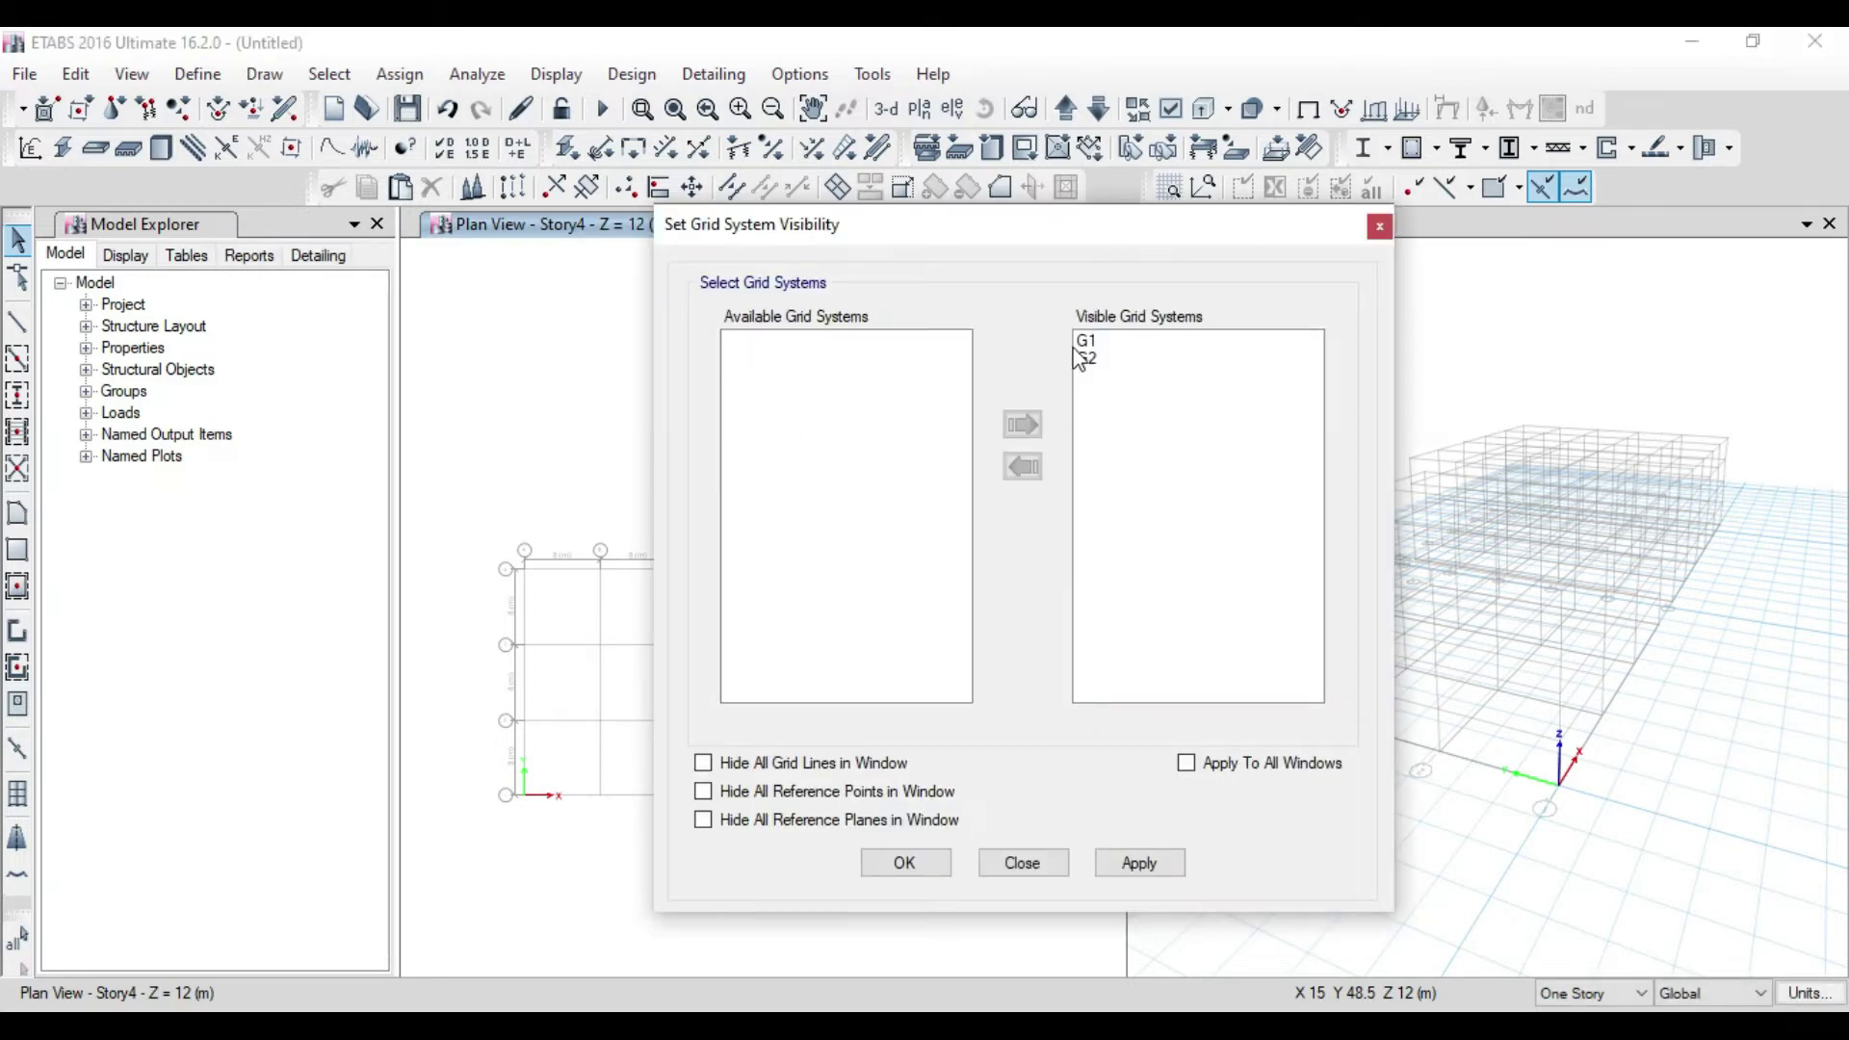
{"action": "left_click", "coordinate": [1087, 347]}
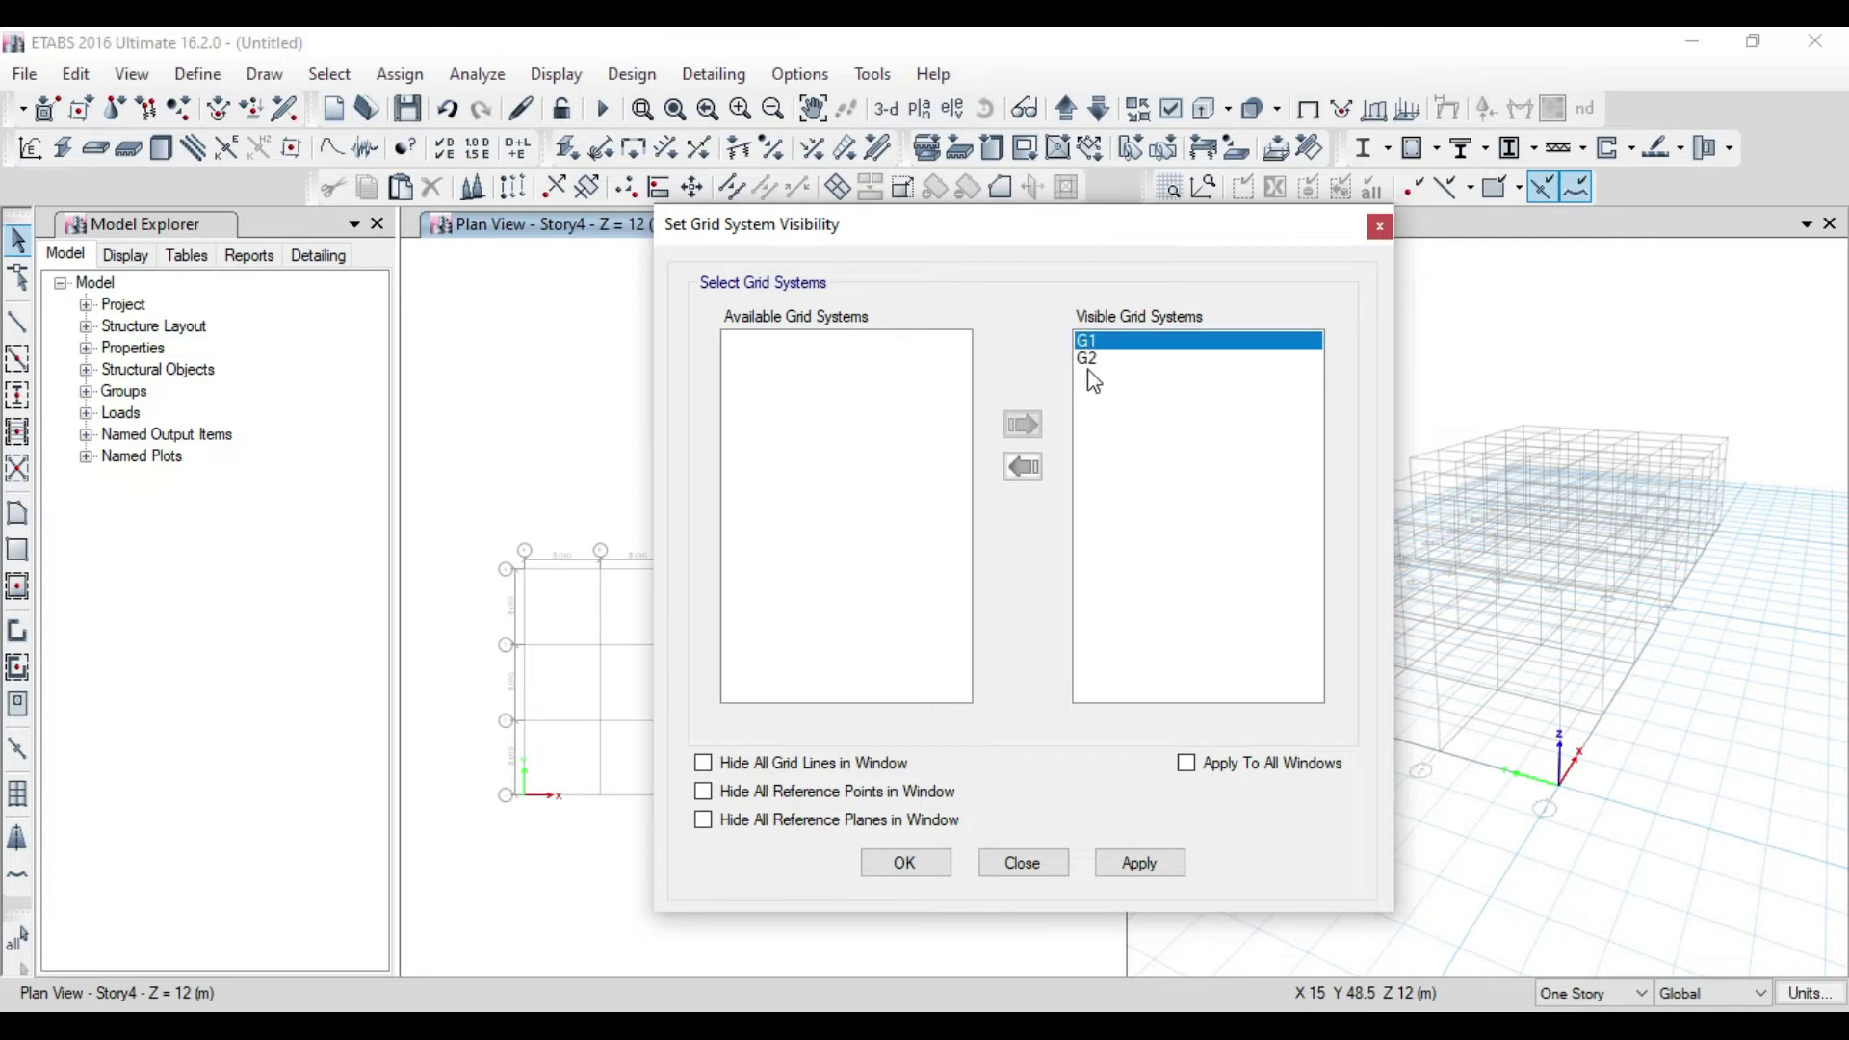
{"action": "left_click", "coordinate": [1027, 470]}
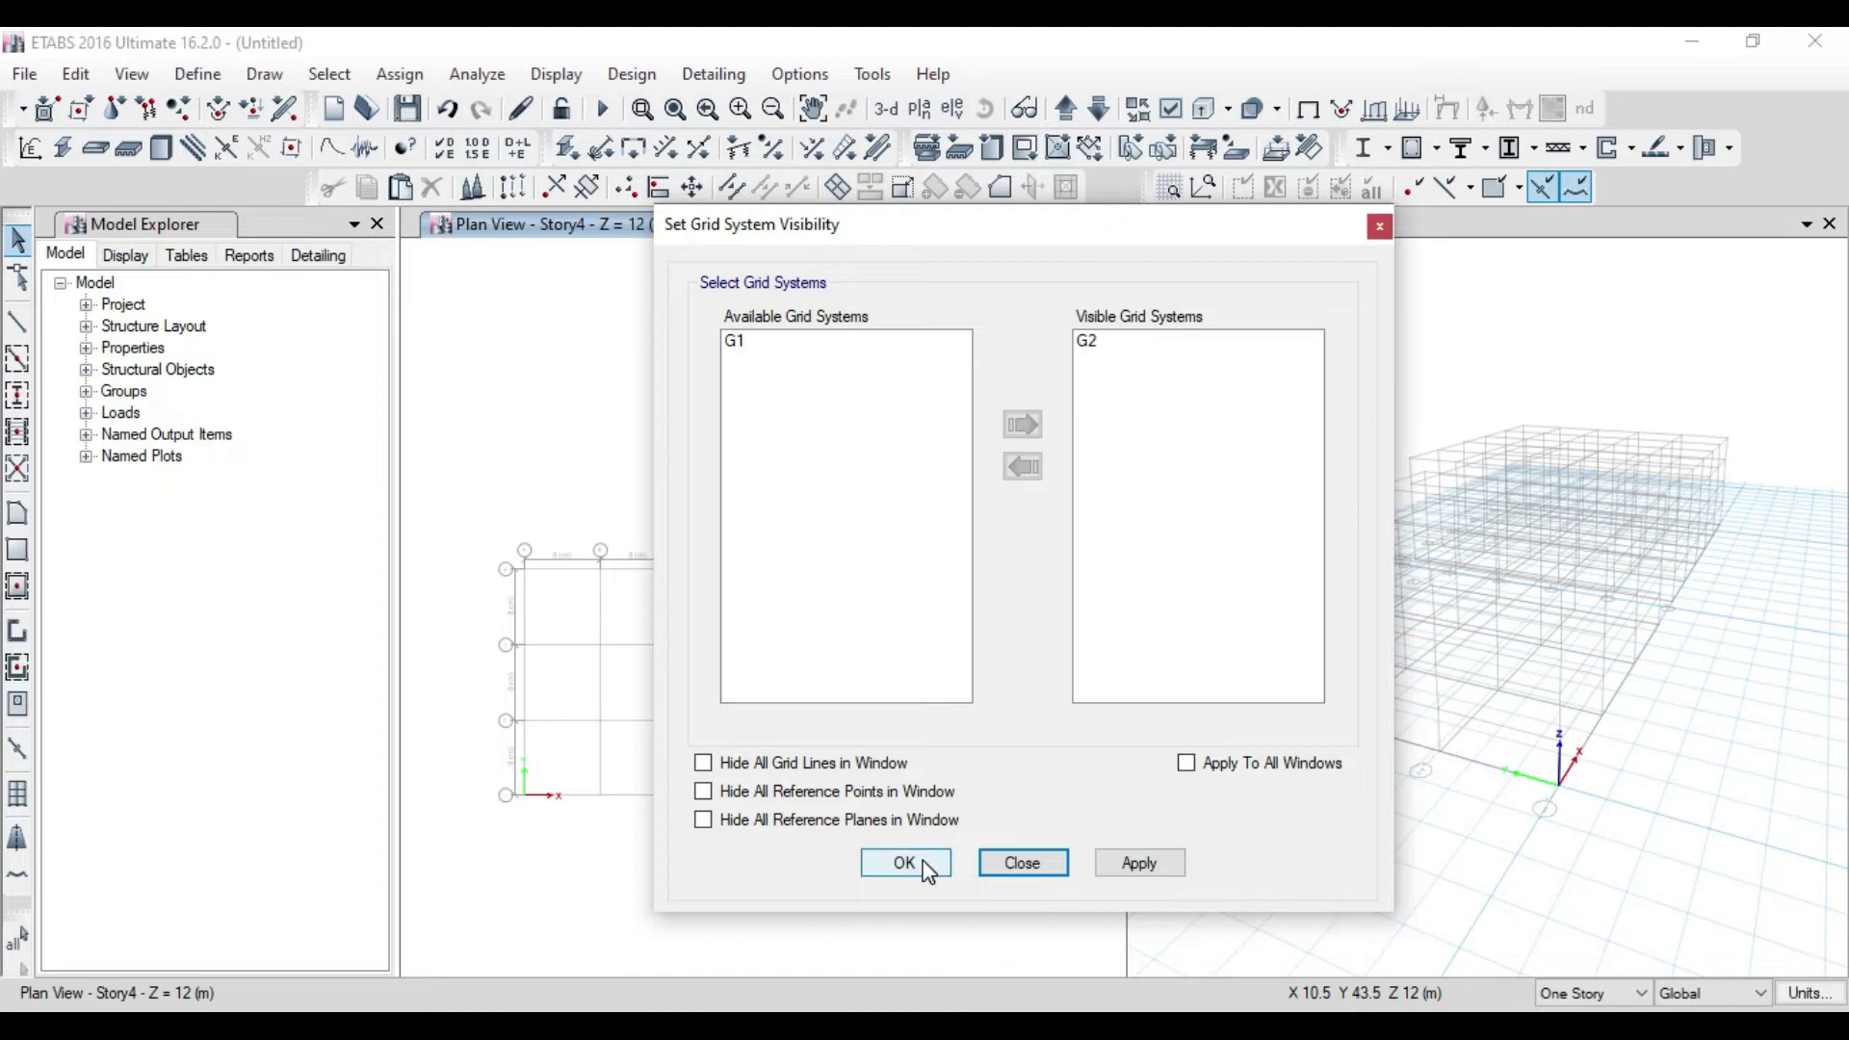
{"action": "left_click", "coordinate": [1146, 862]}
{"action": "left_click", "coordinate": [910, 861]}
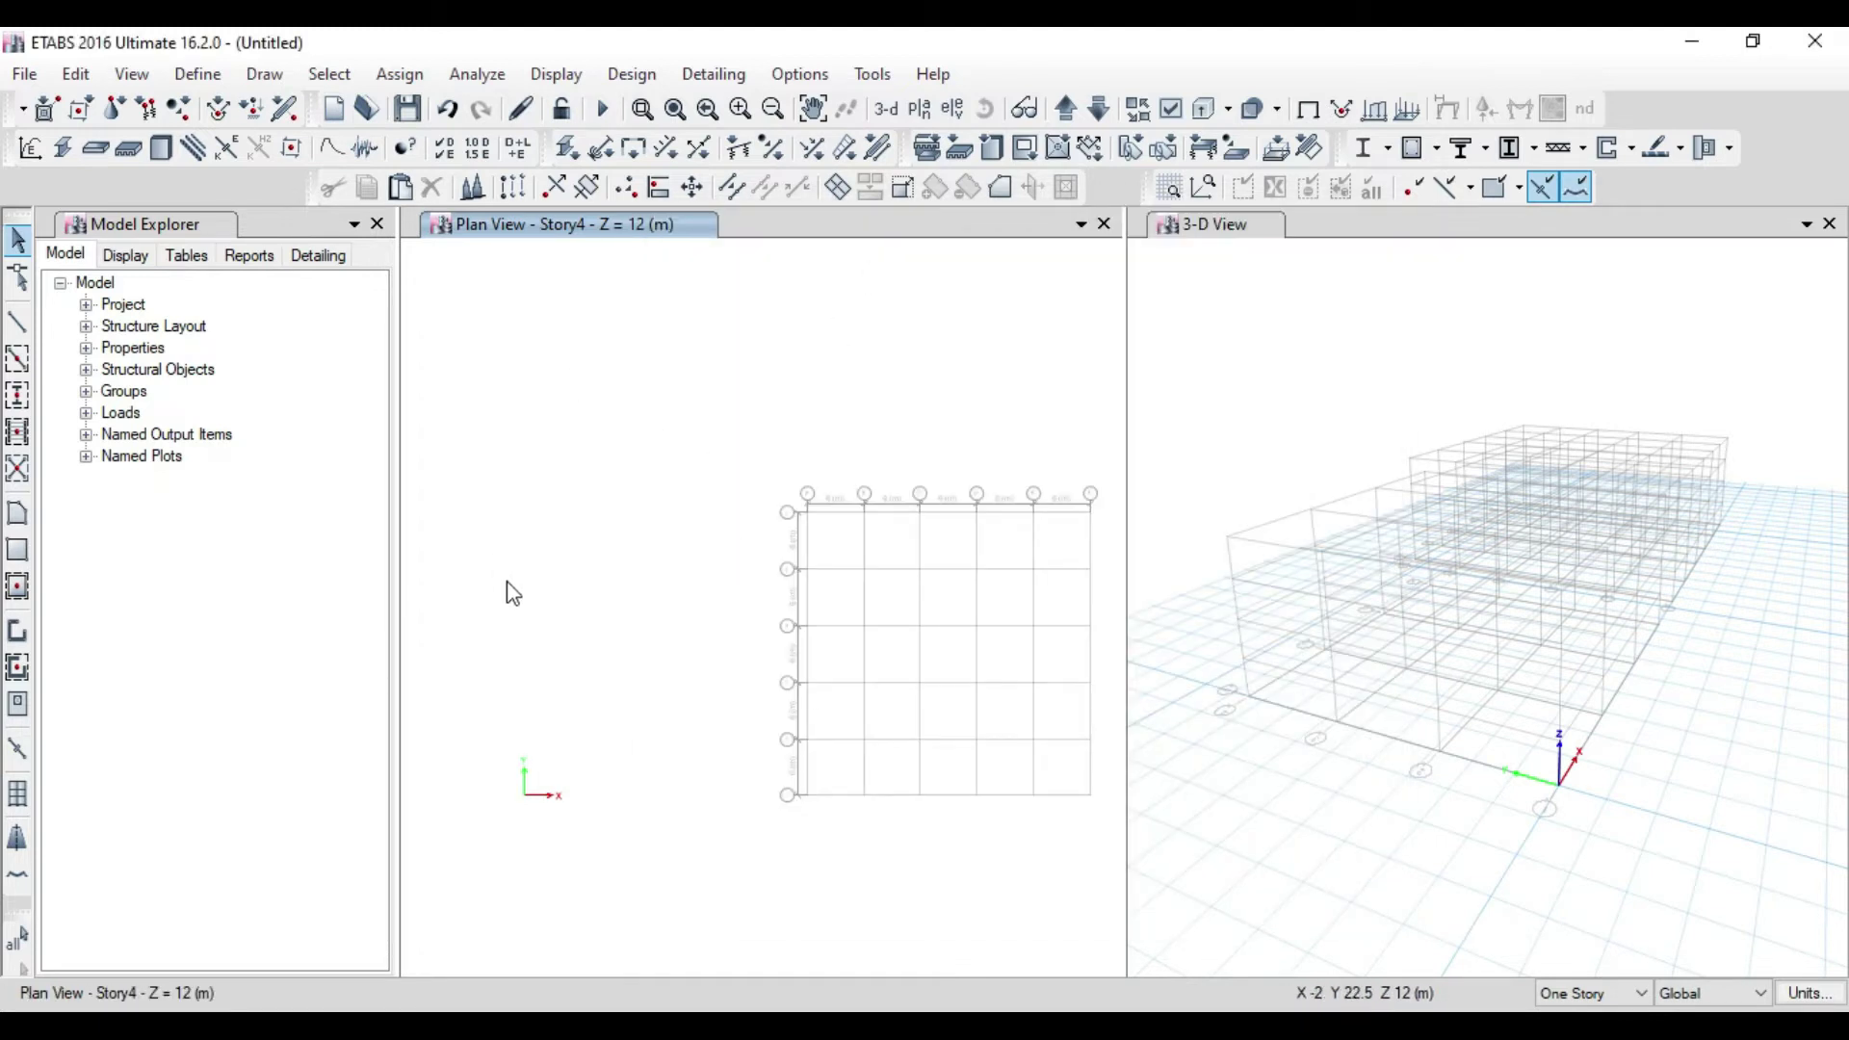
{"action": "left_click", "coordinate": [1306, 402]}
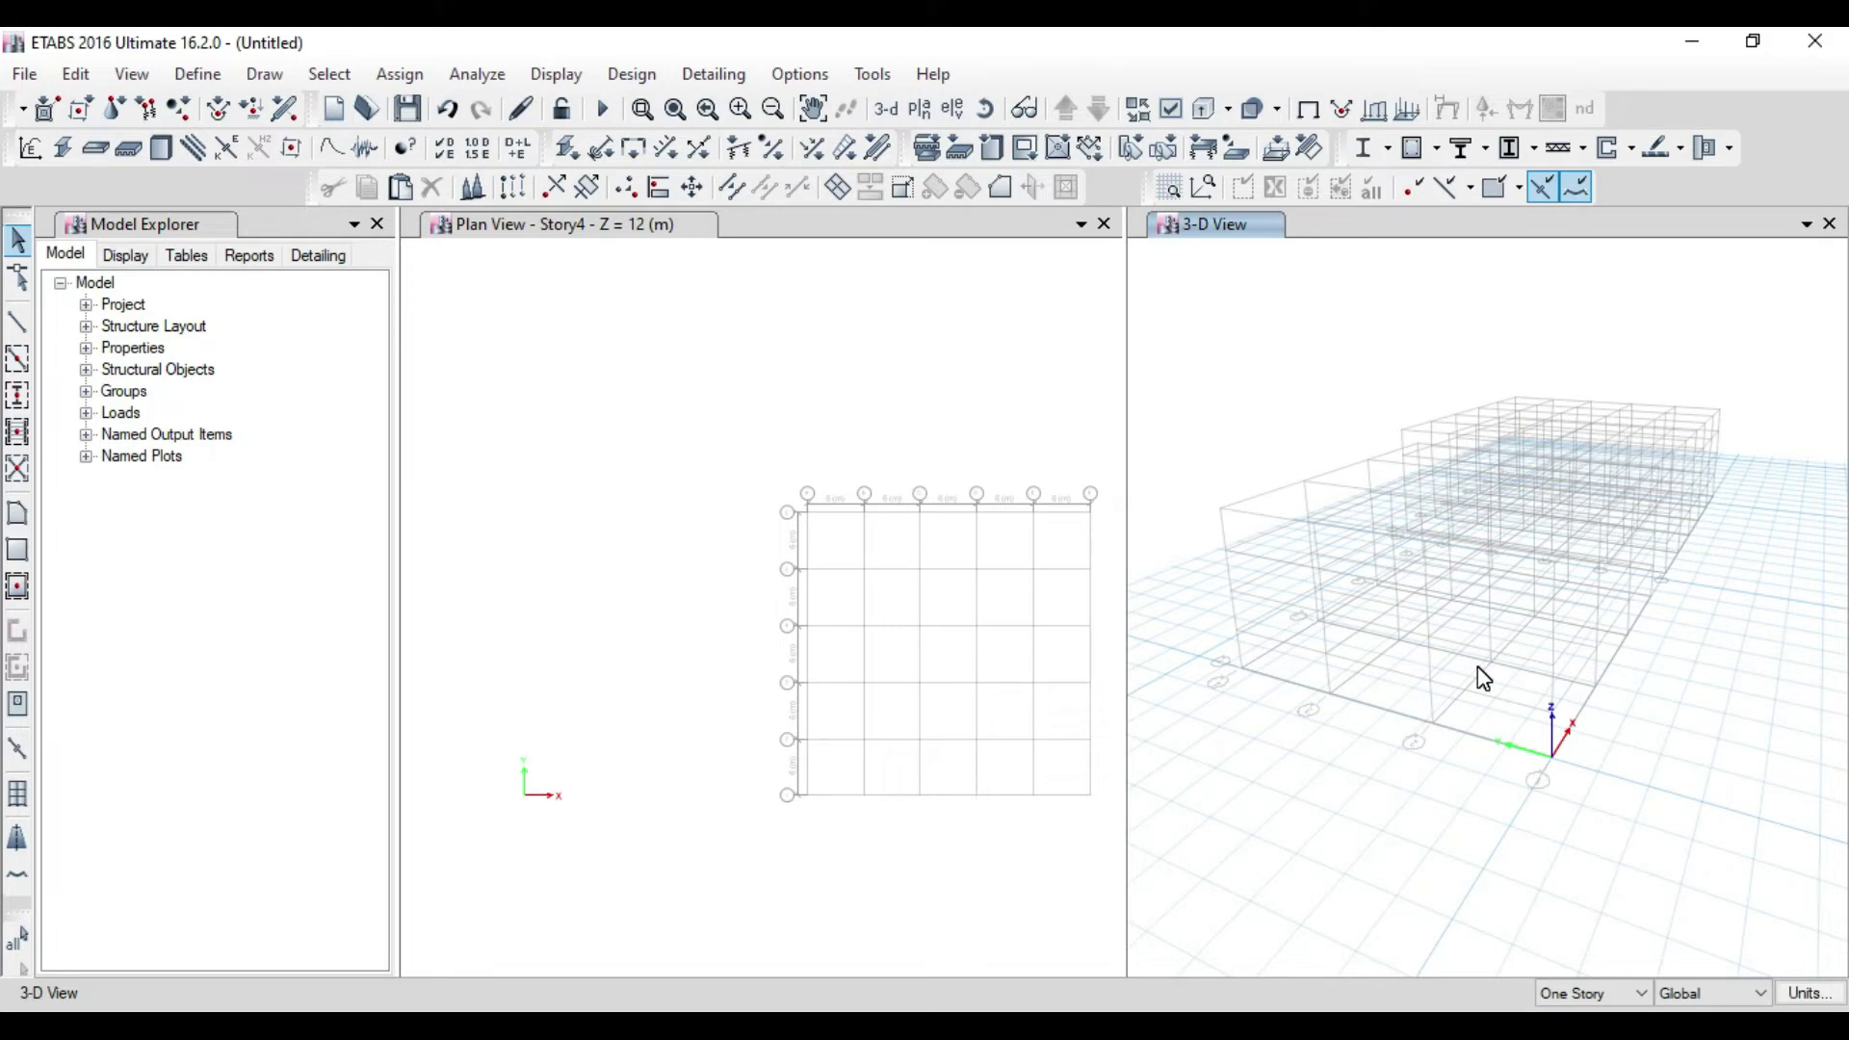
Apply the grid visibility setting, with G1 hidden and G2 visible, to all windows
{"action": "left_click", "coordinate": [1053, 387]}
{"action": "right_click", "coordinate": [1048, 379]}
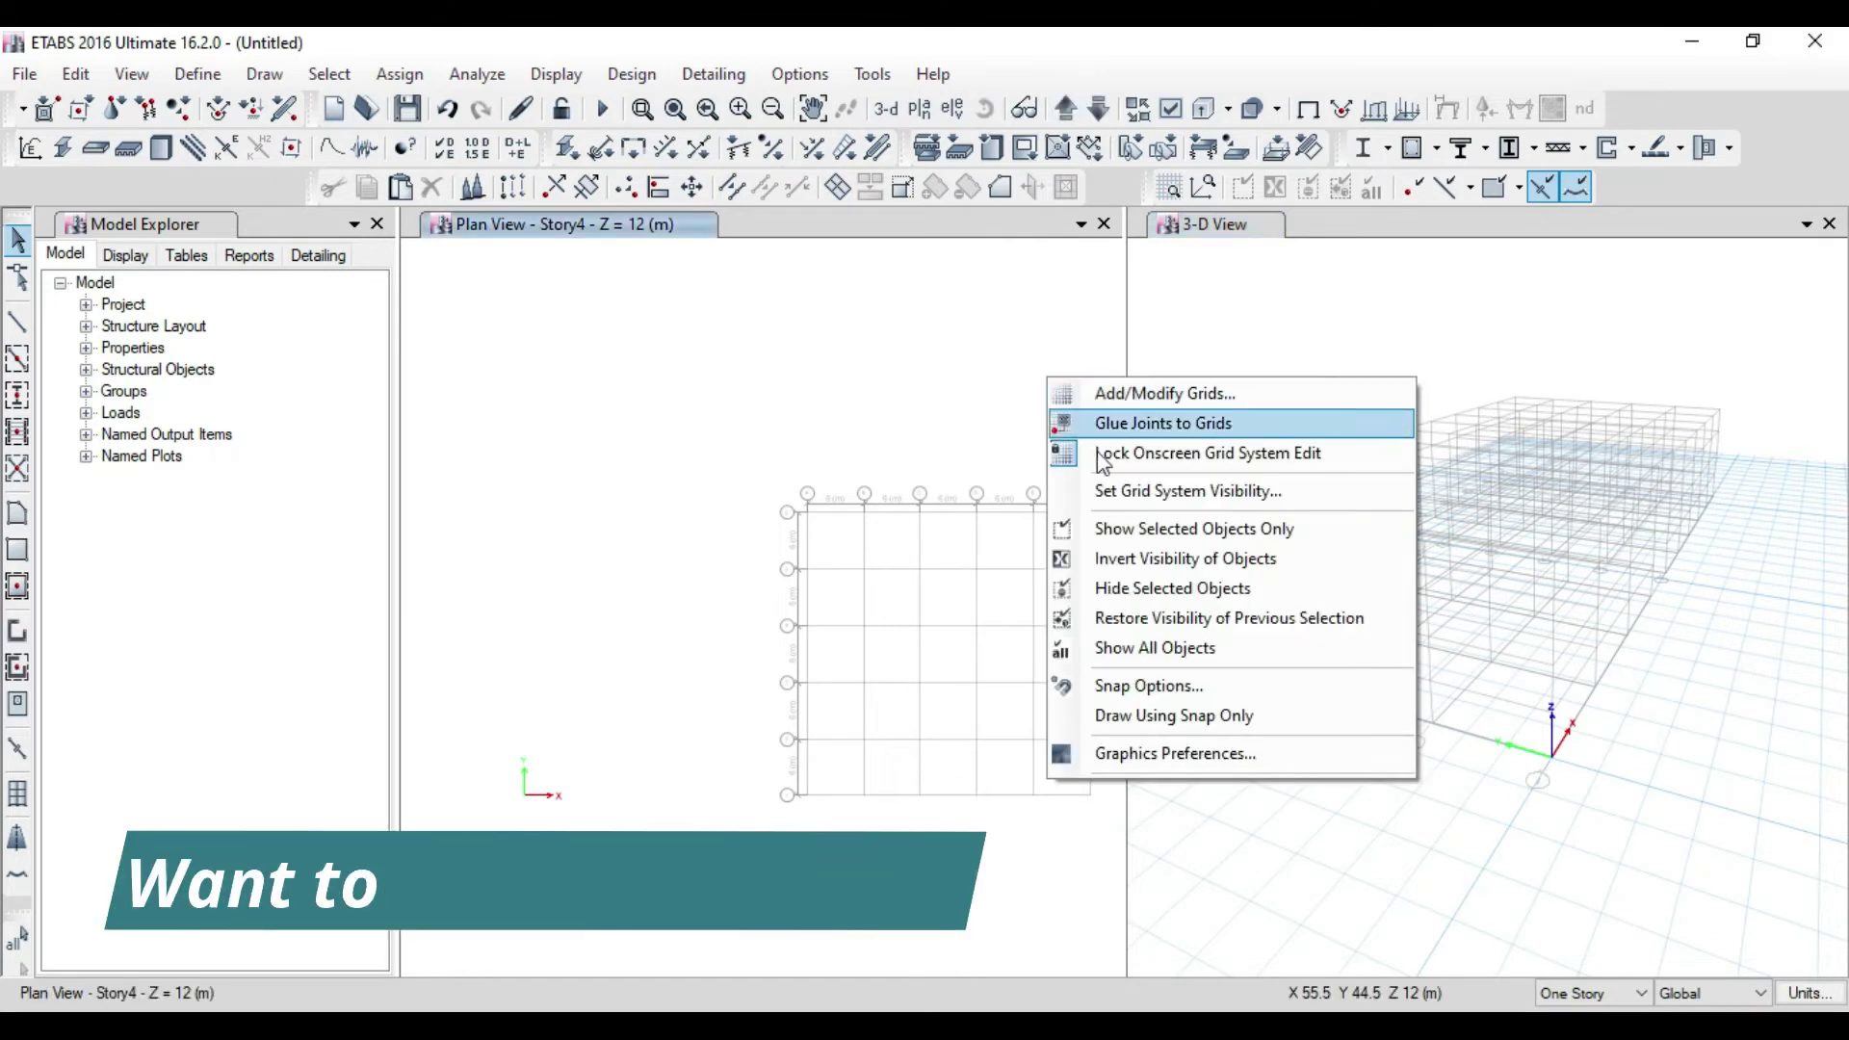
{"action": "left_click", "coordinate": [1175, 499]}
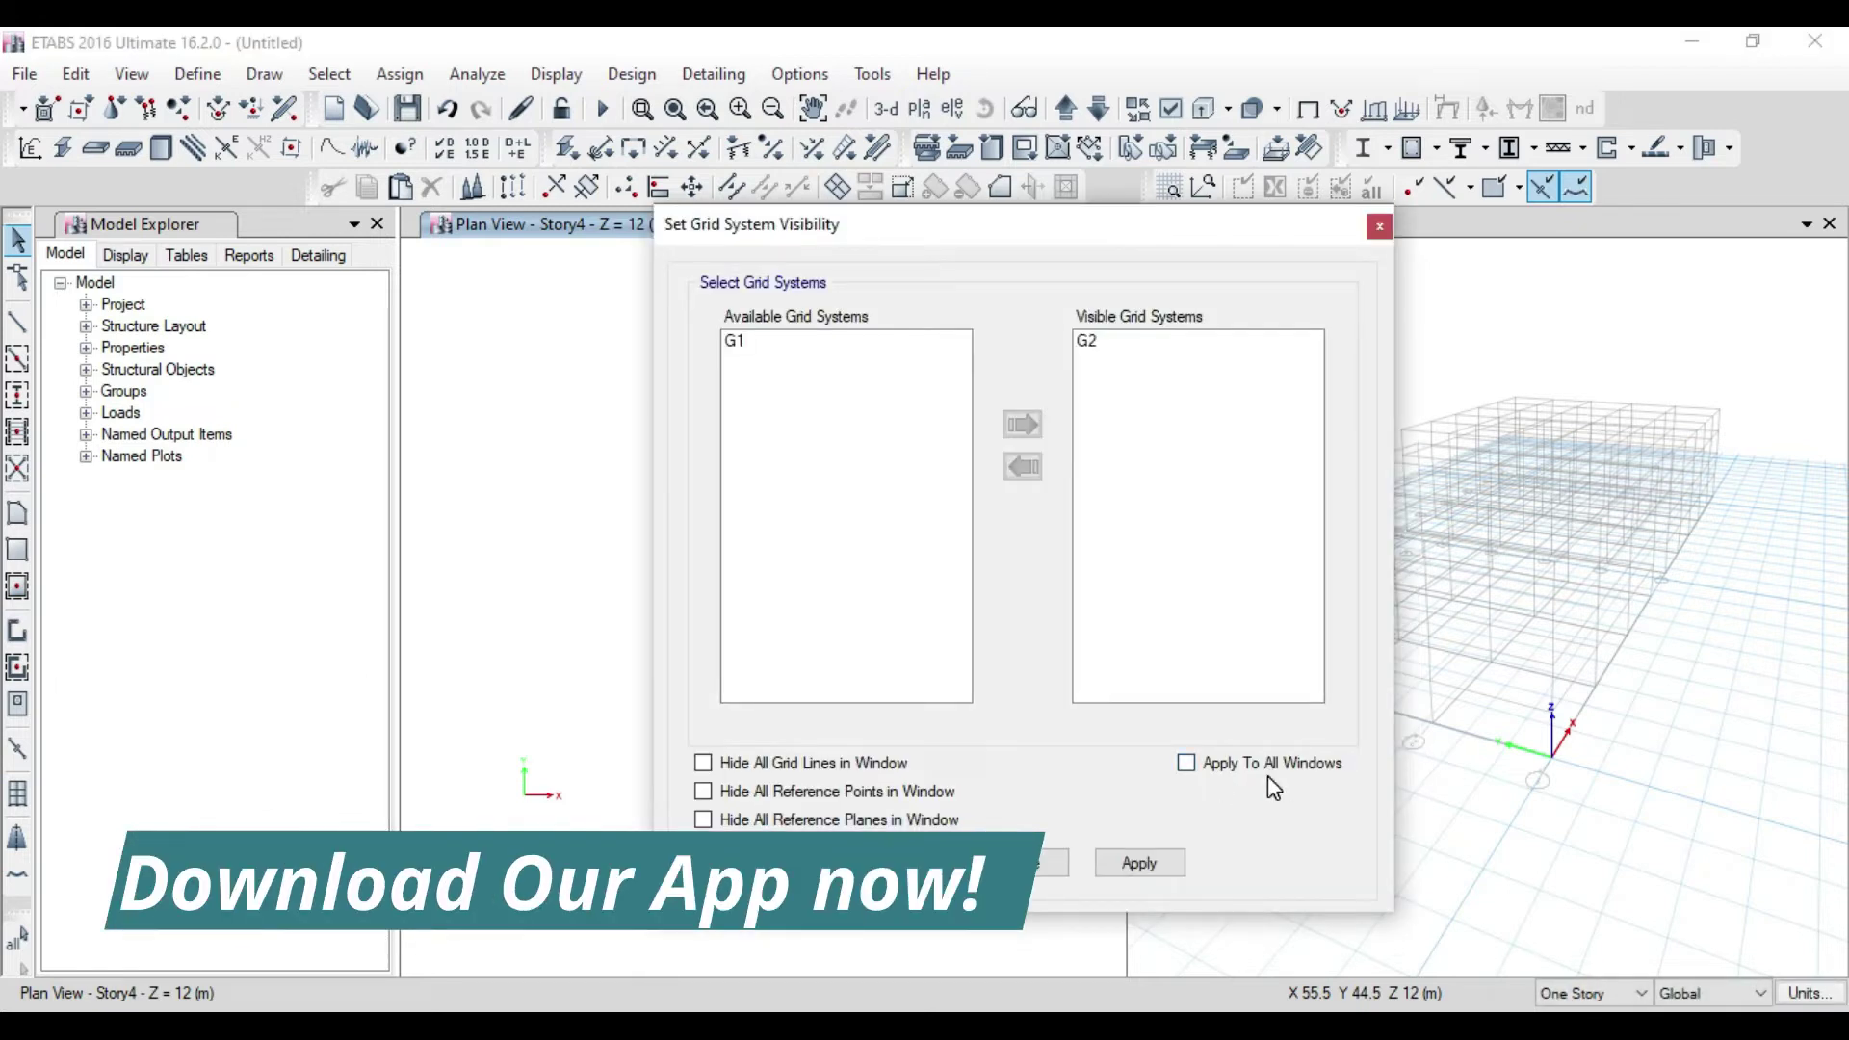
{"action": "left_click", "coordinate": [1232, 776]}
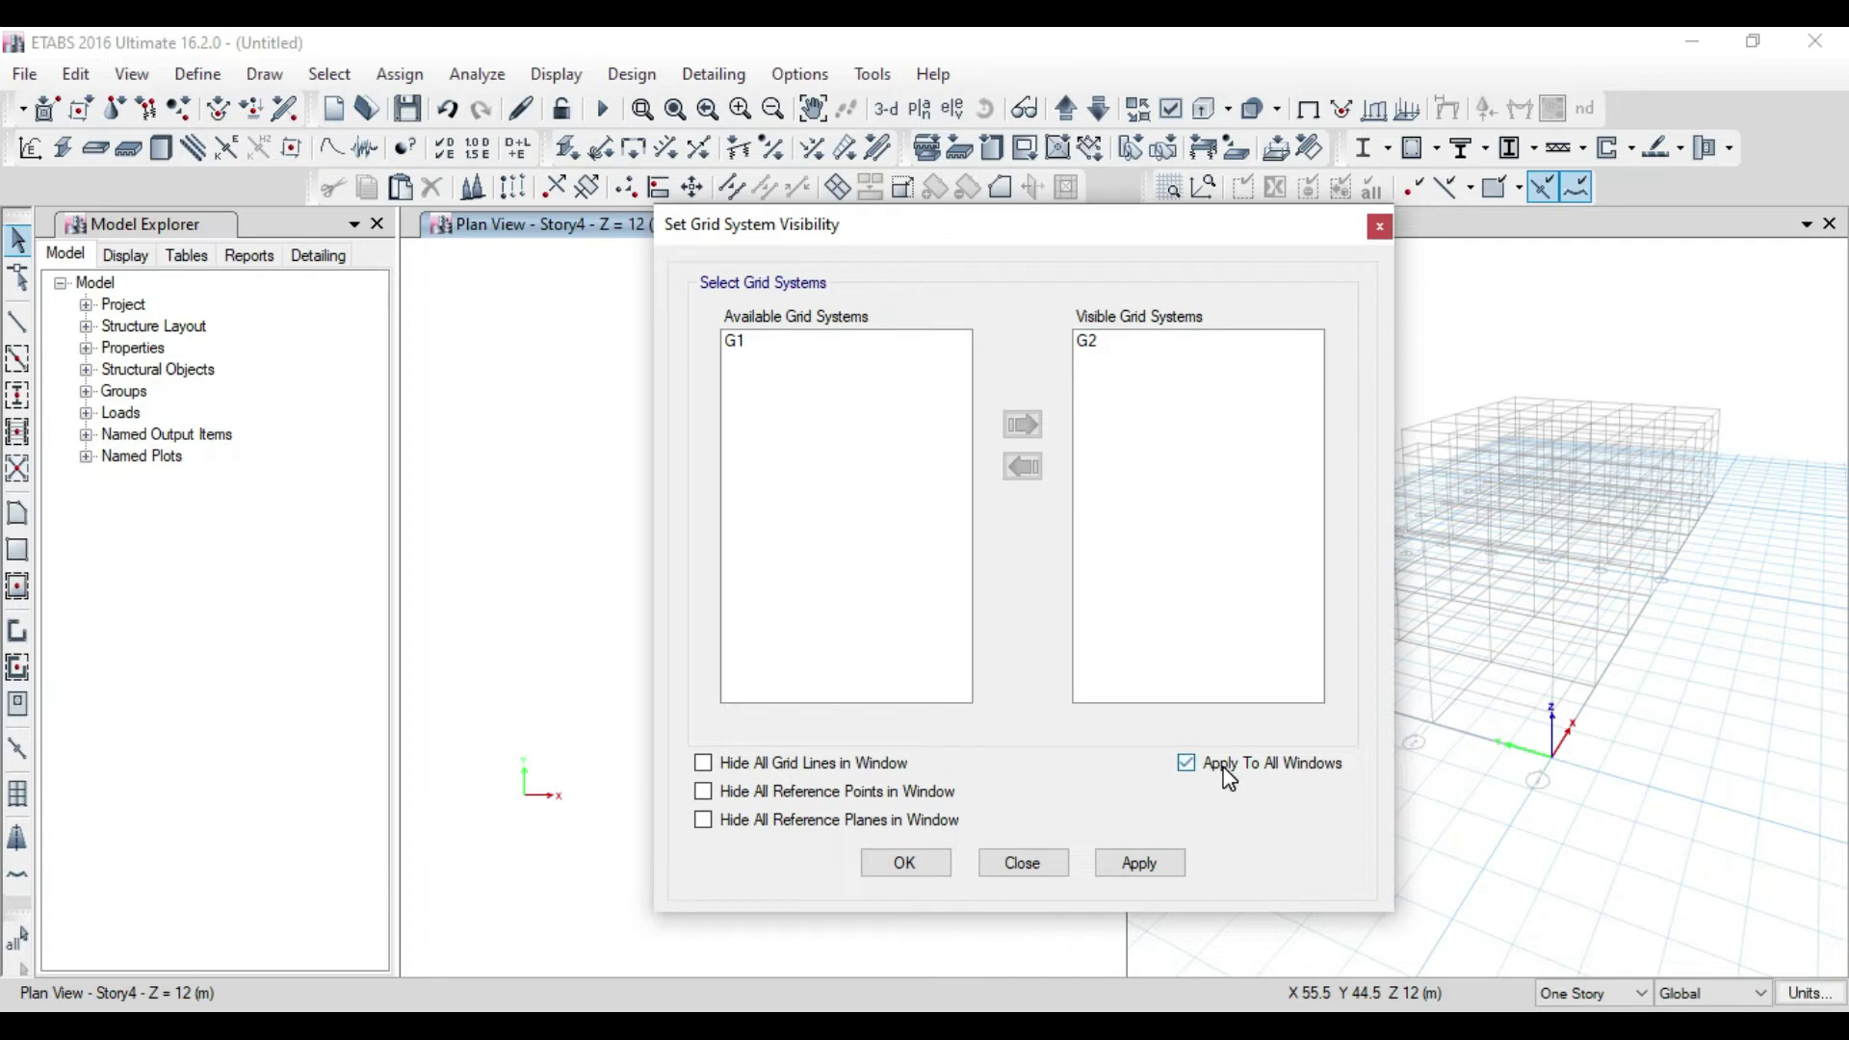
{"action": "left_click", "coordinate": [1161, 872]}
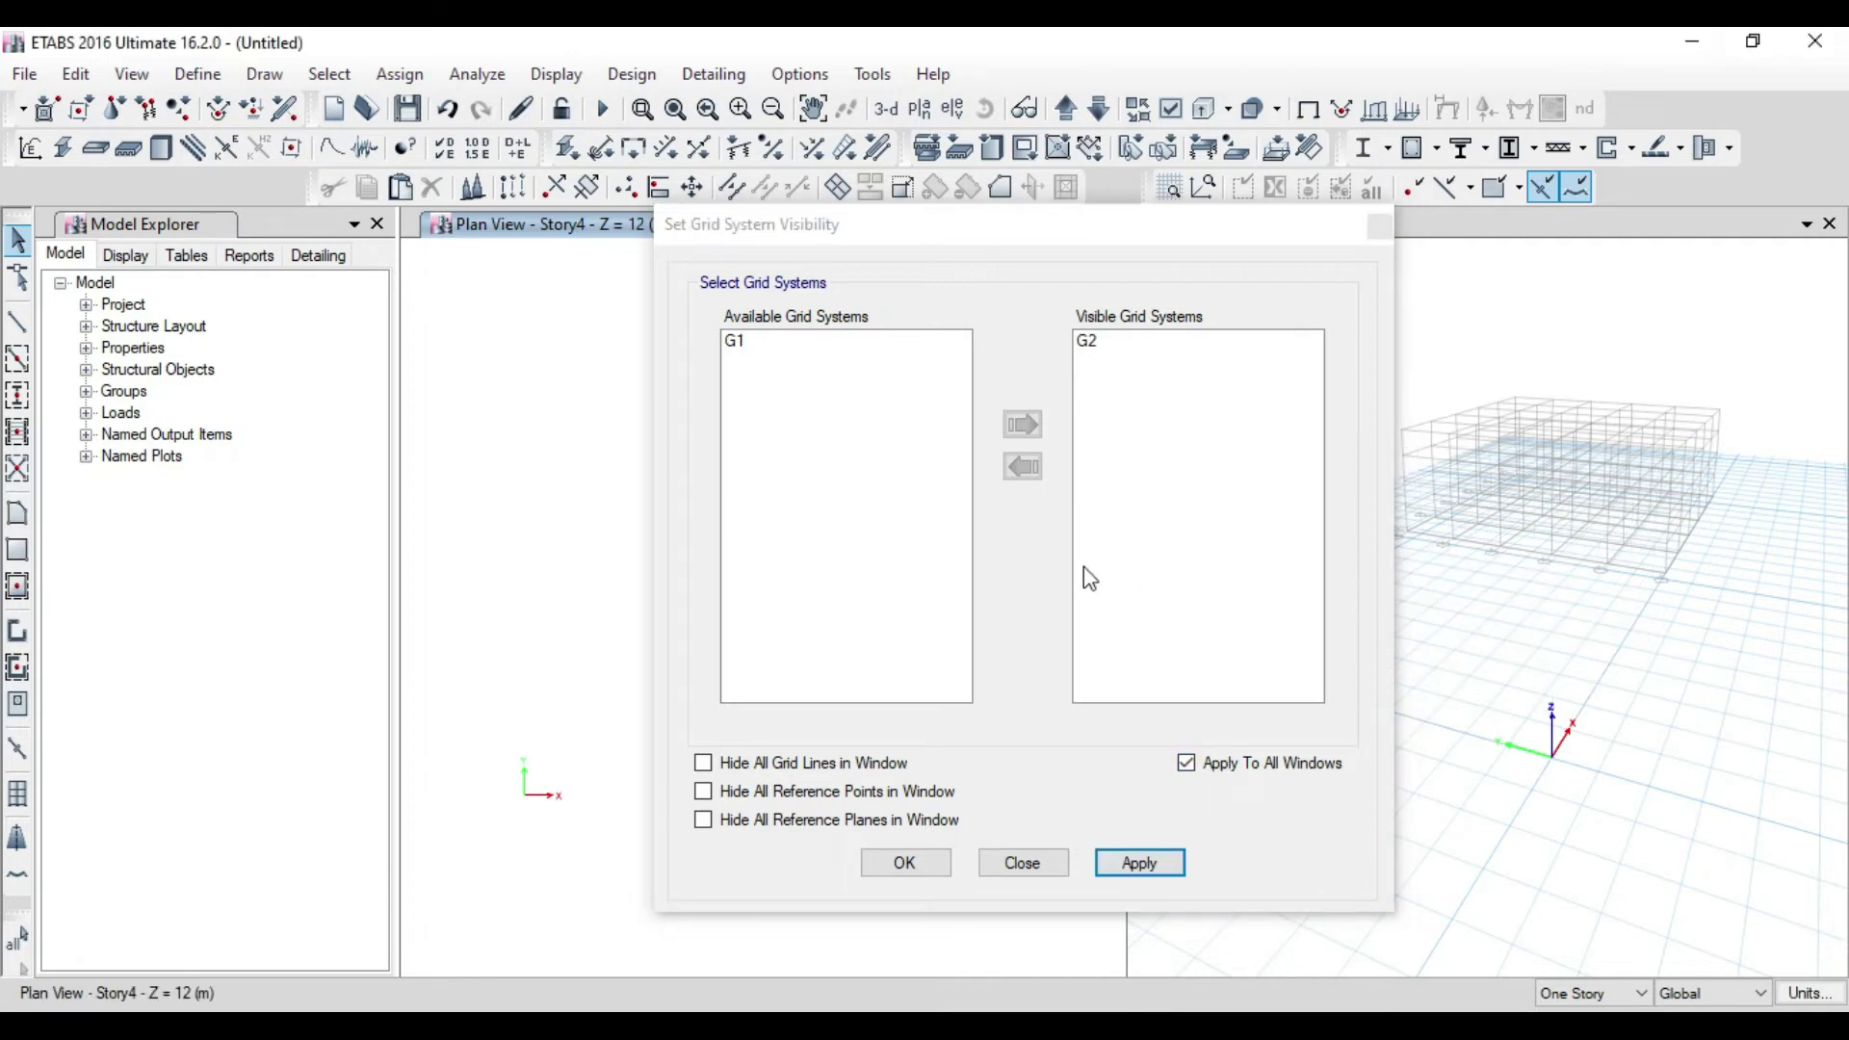
Make grid system G1 visible again in all windows
{"action": "left_click_drag", "start_coordinate": [821, 231], "coordinate": [413, 257]}
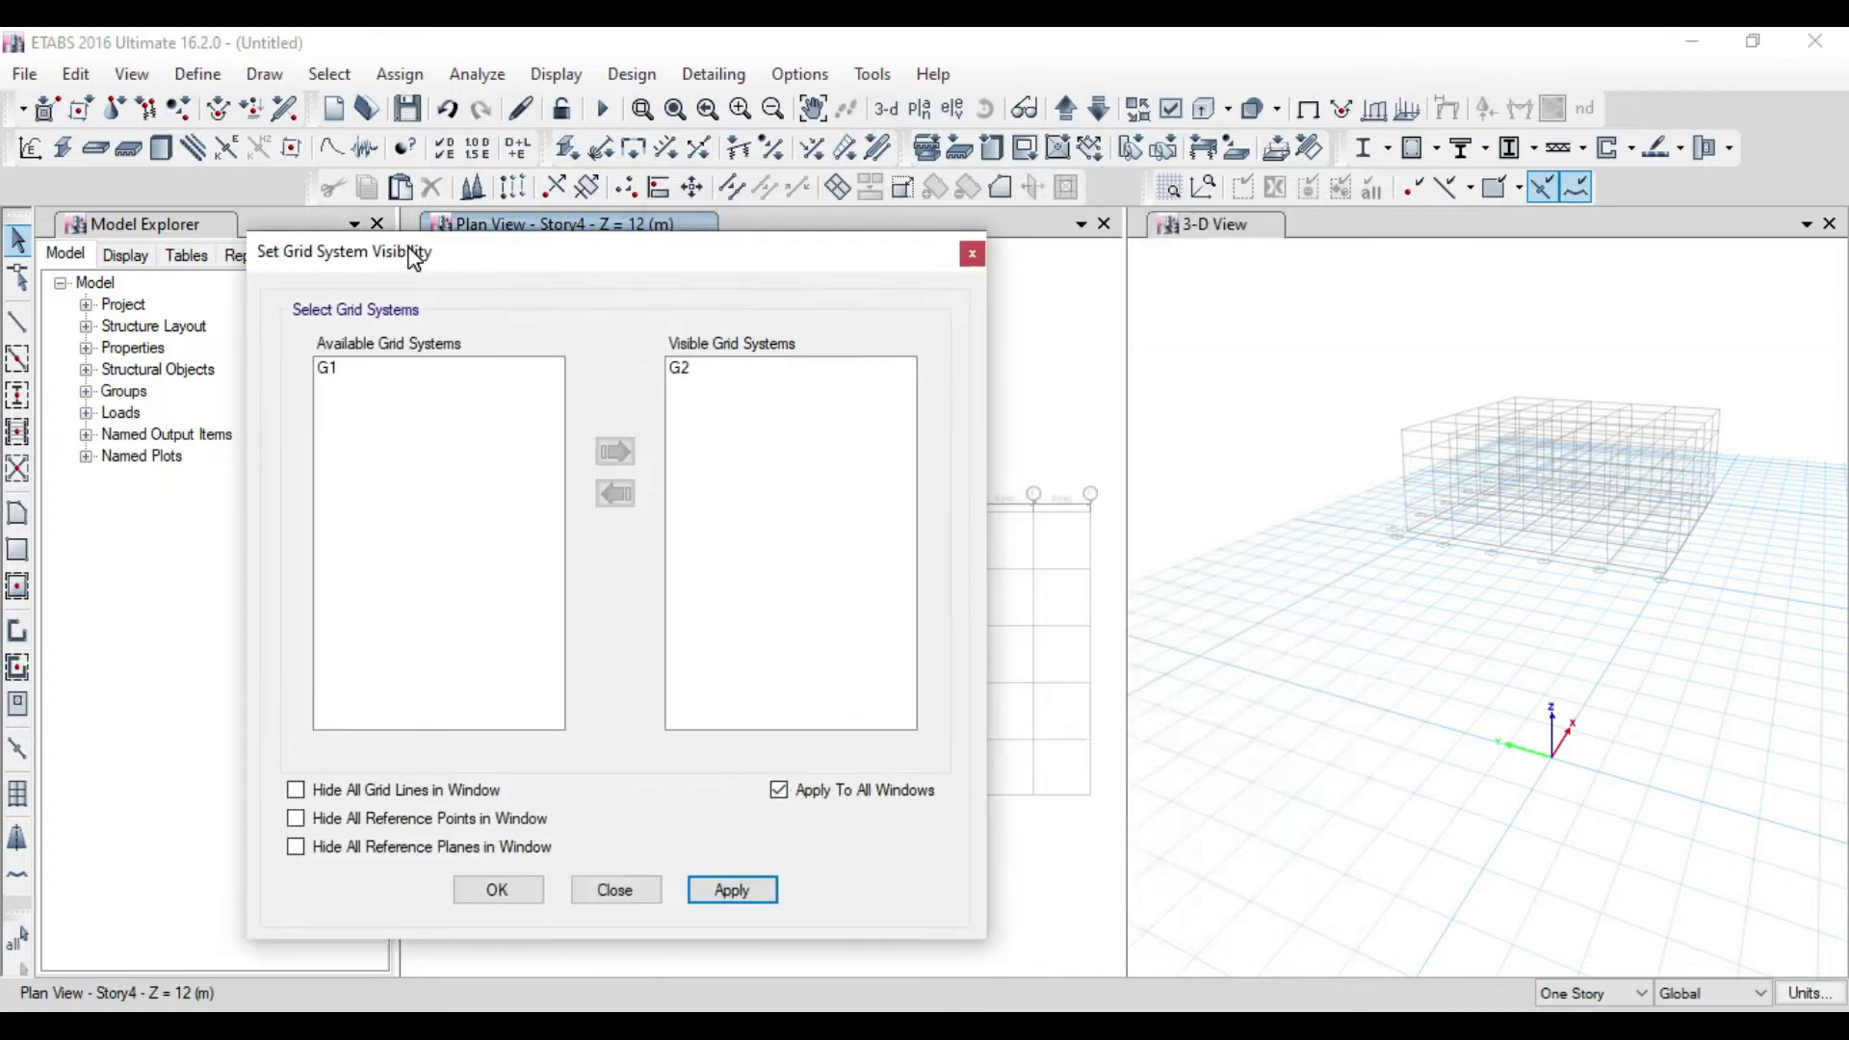
{"action": "left_click", "coordinate": [356, 377]}
{"action": "left_click", "coordinate": [613, 452]}
{"action": "left_click", "coordinate": [729, 889]}
{"action": "left_click_drag", "start_coordinate": [747, 272], "coordinate": [1010, 192]}
{"action": "left_click", "coordinate": [1239, 190]}
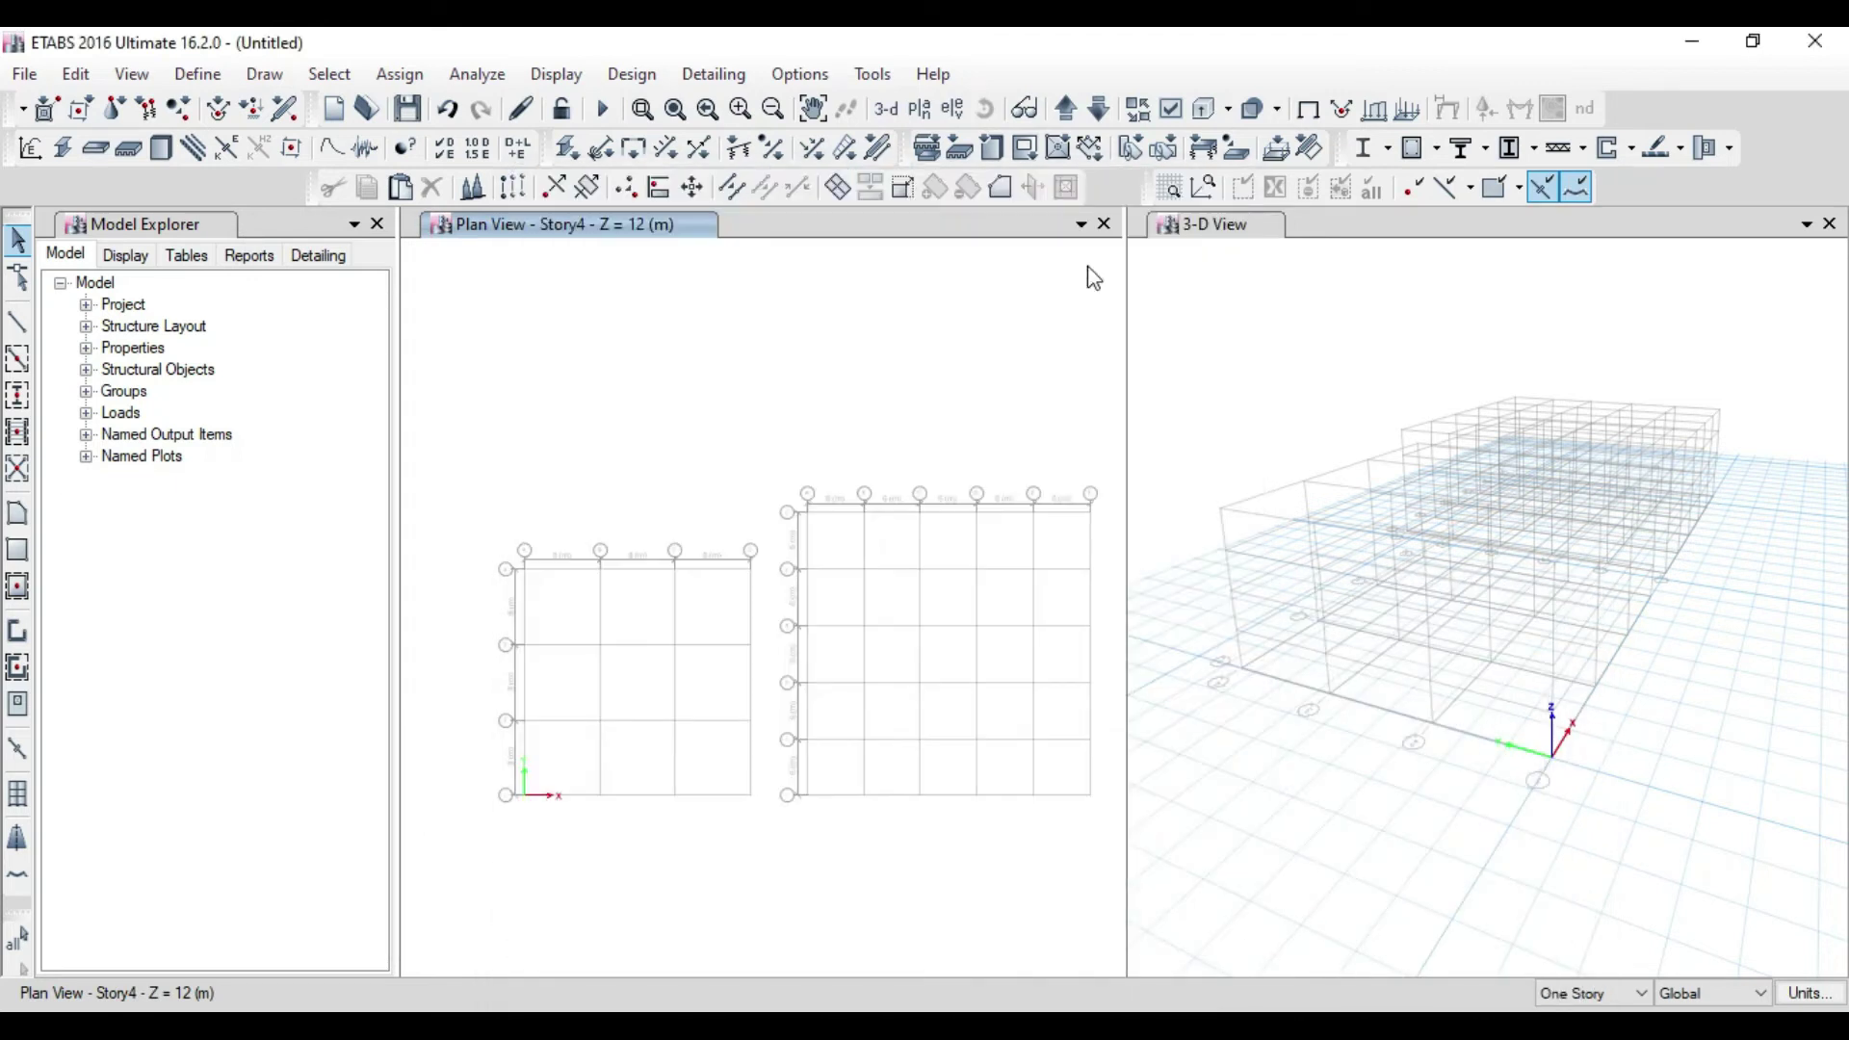
Add Cartesian grid system G3 with its origin at Global X 10 m and Y 30 m, using 4 by 4 grid lines at 6 m spacing
{"action": "left_click", "coordinate": [90, 77]}
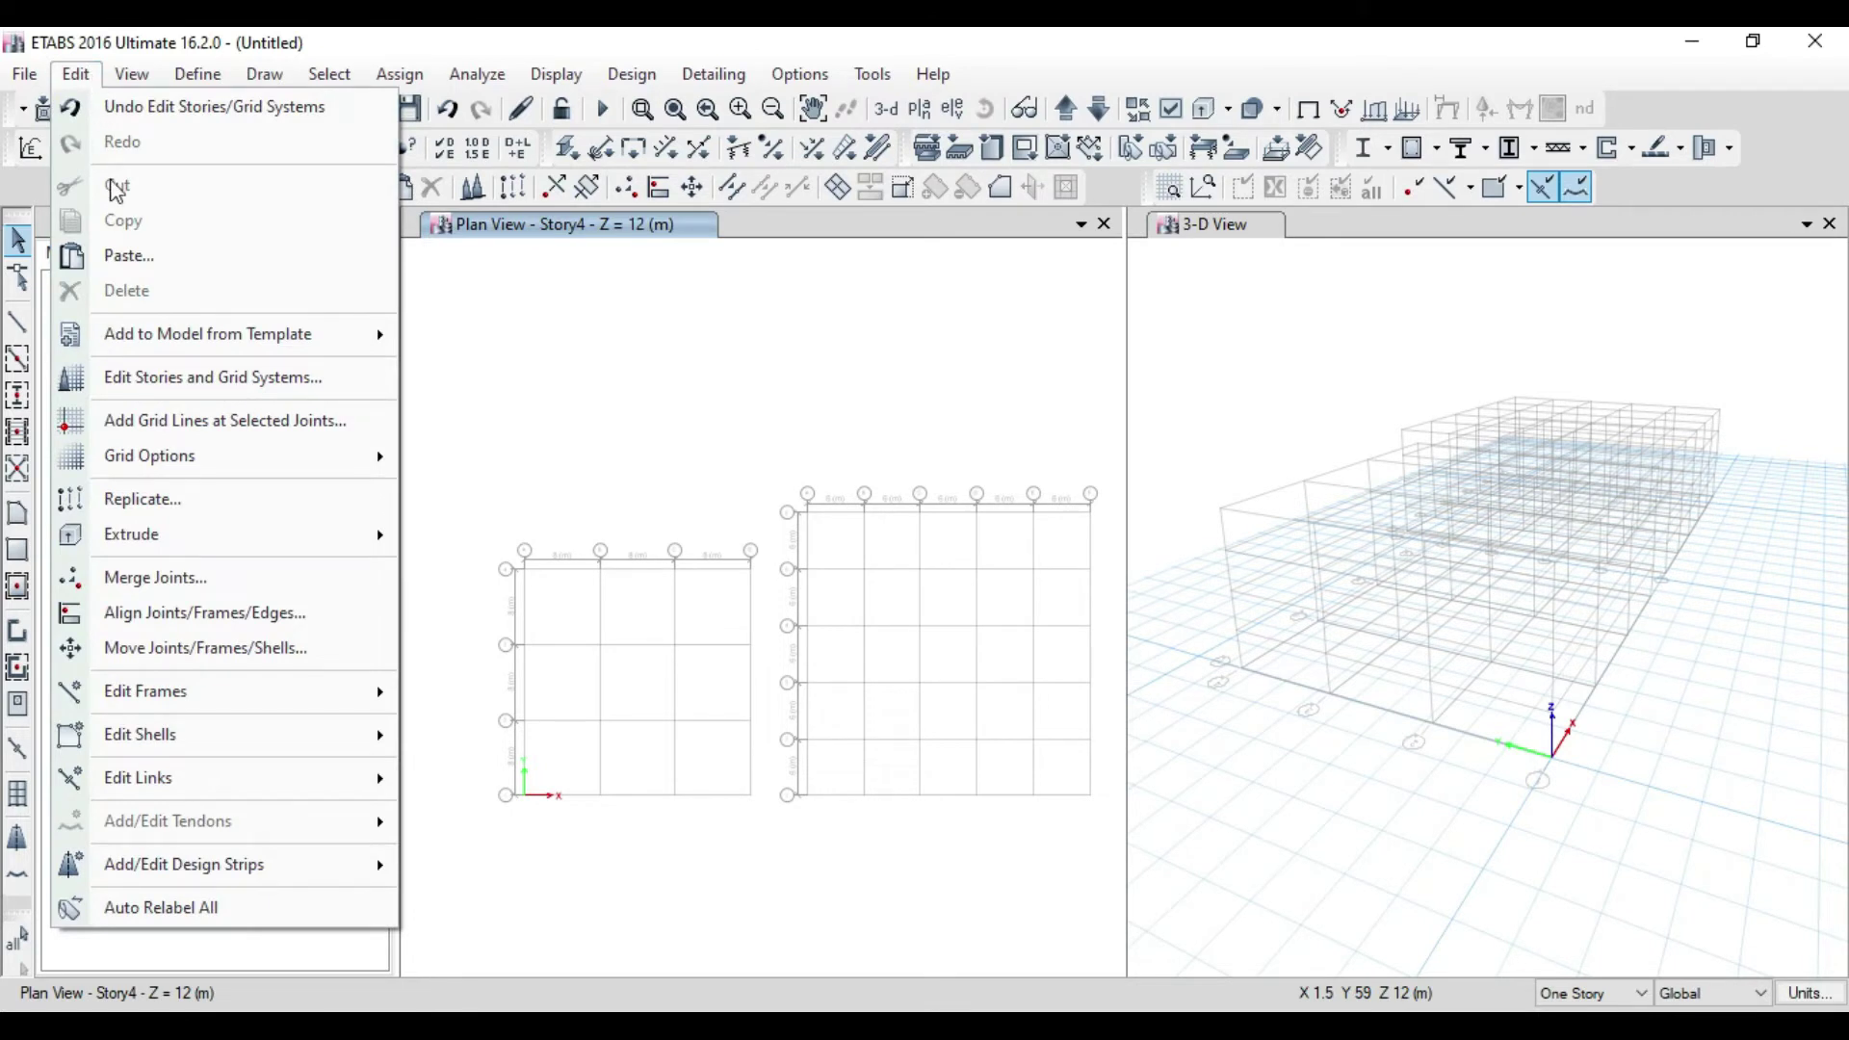
{"action": "left_click", "coordinate": [185, 379]}
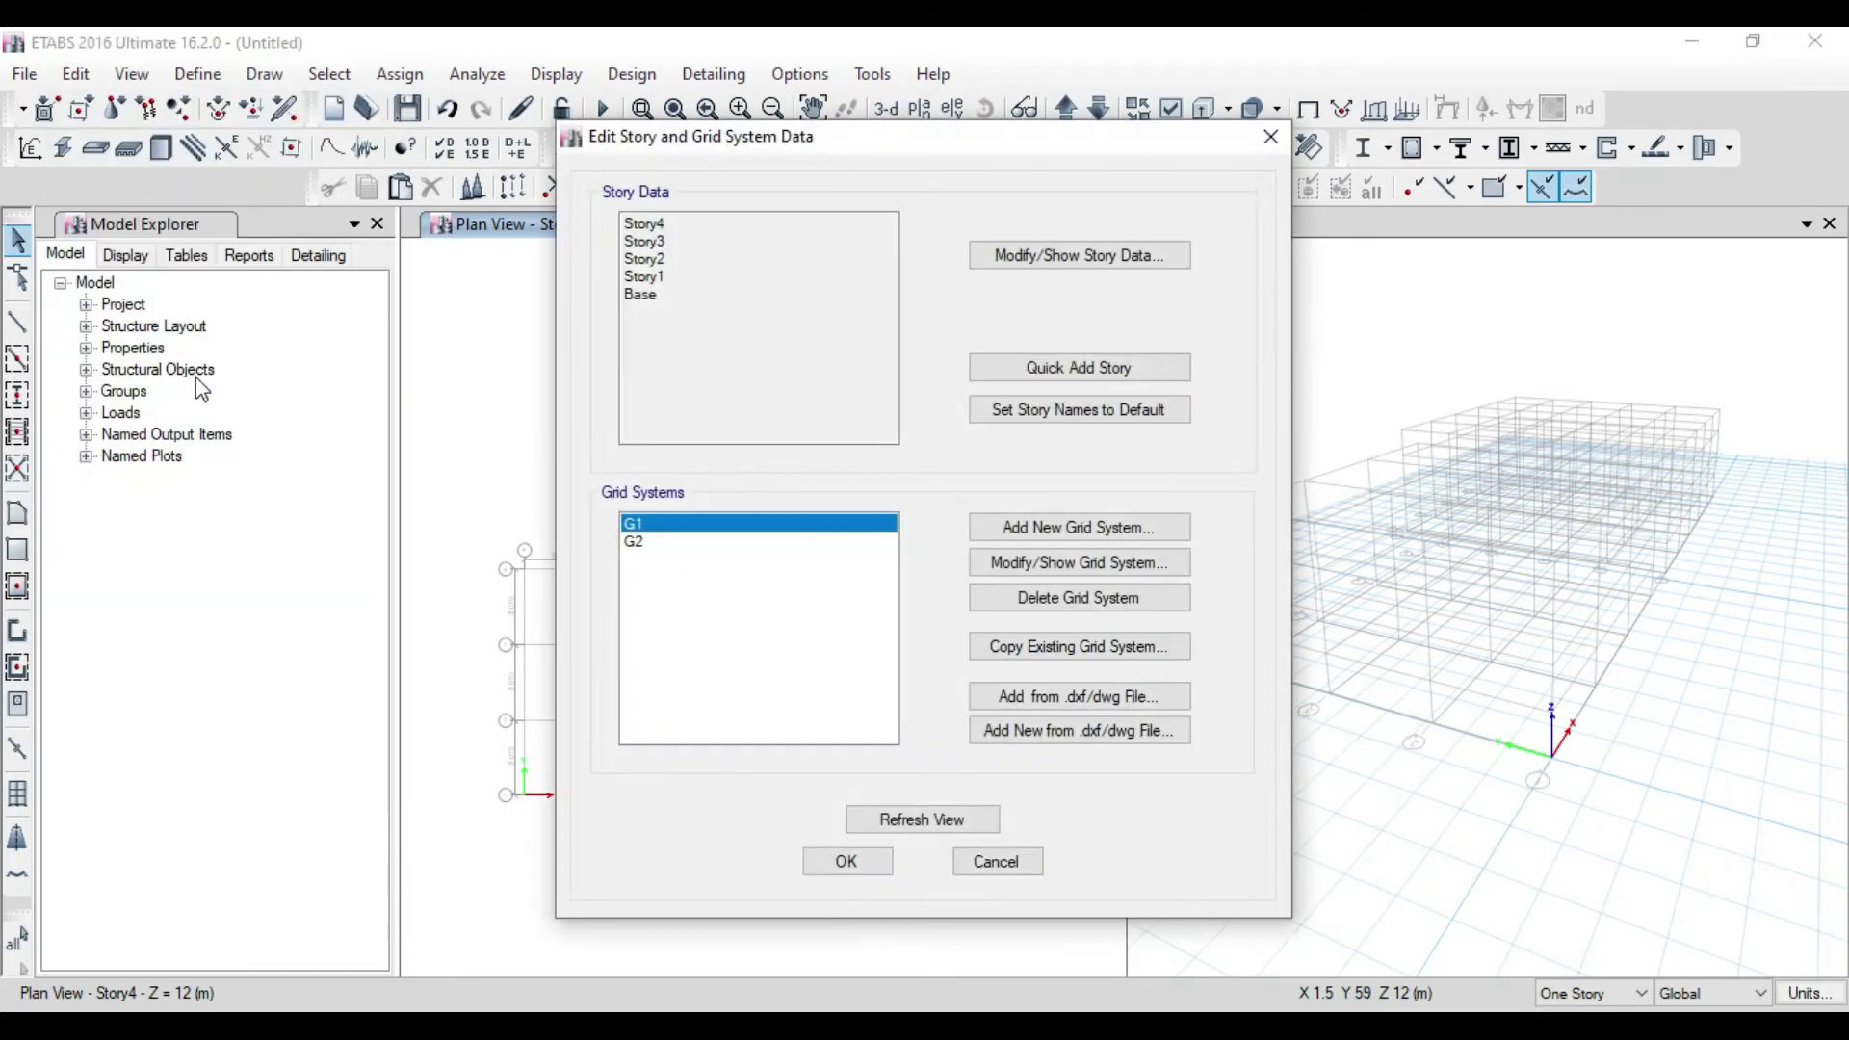
{"action": "left_click", "coordinate": [1110, 528]}
{"action": "left_click", "coordinate": [740, 348]}
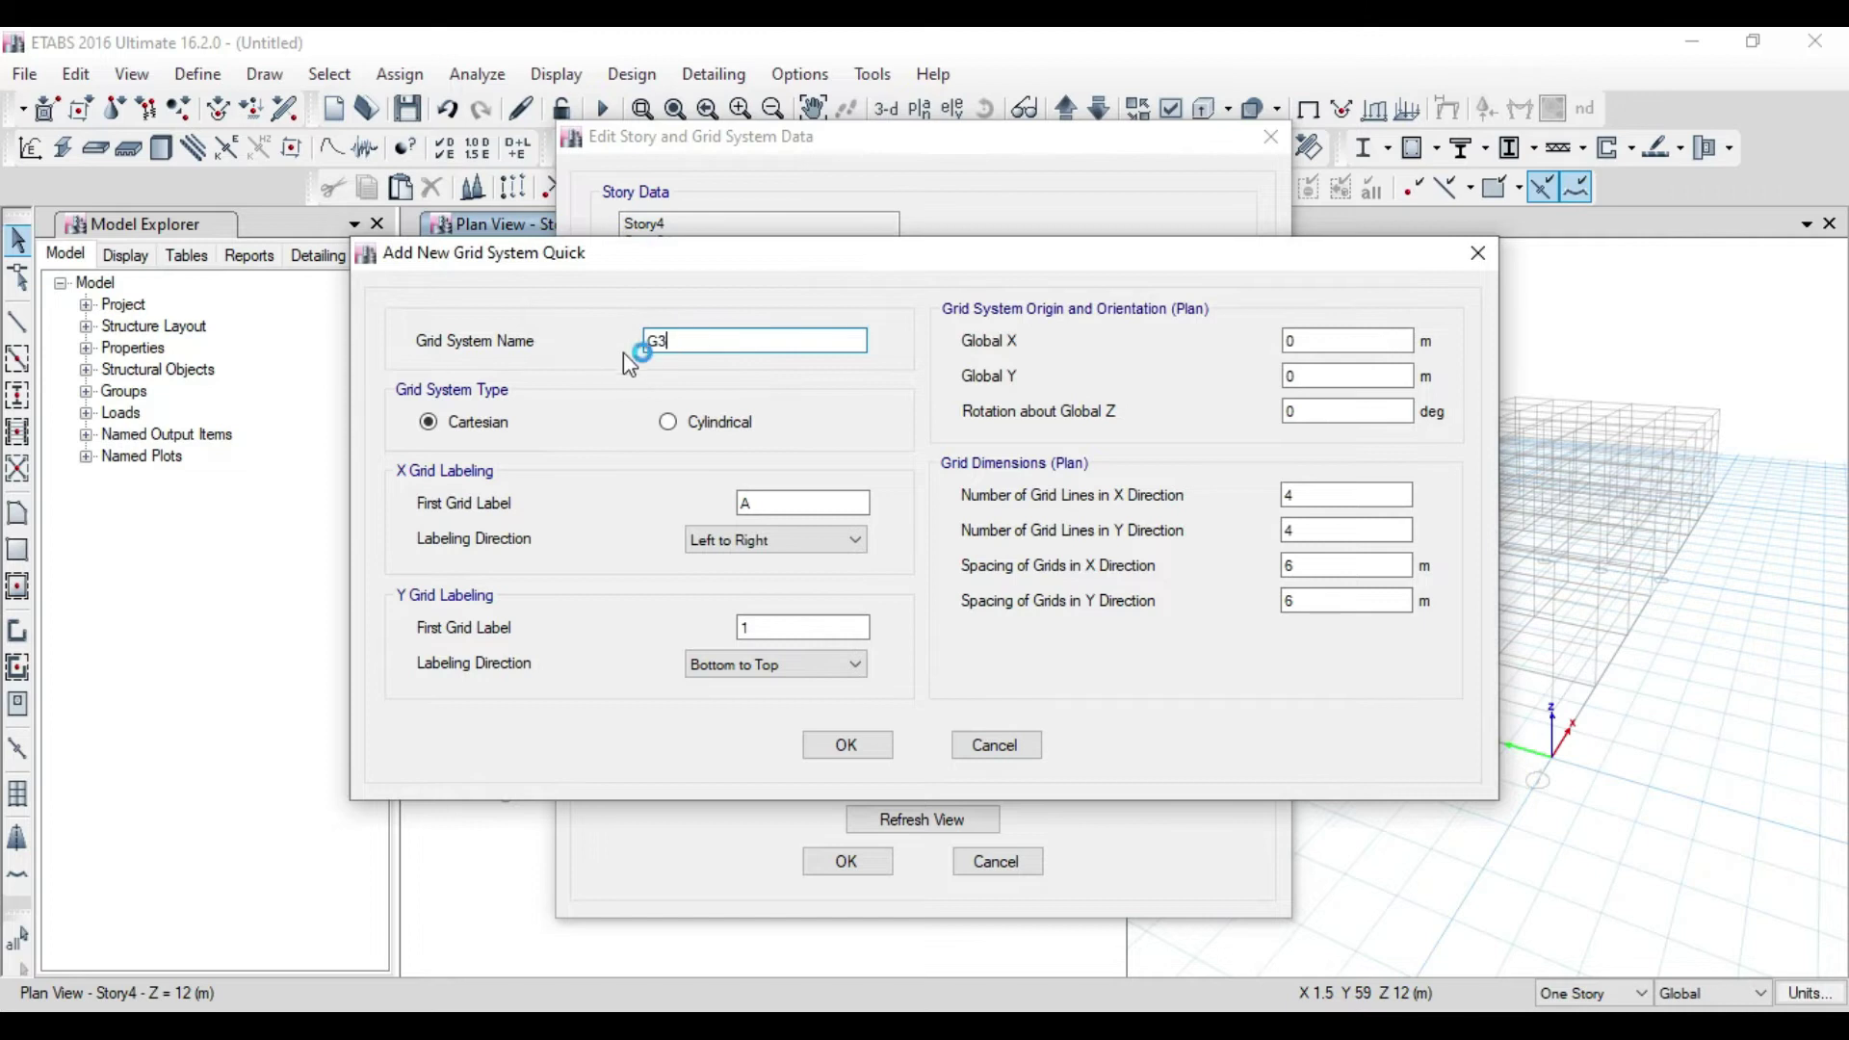
{"action": "left_click", "coordinate": [1309, 343]}
{"action": "double_click", "coordinate": [1290, 341]}
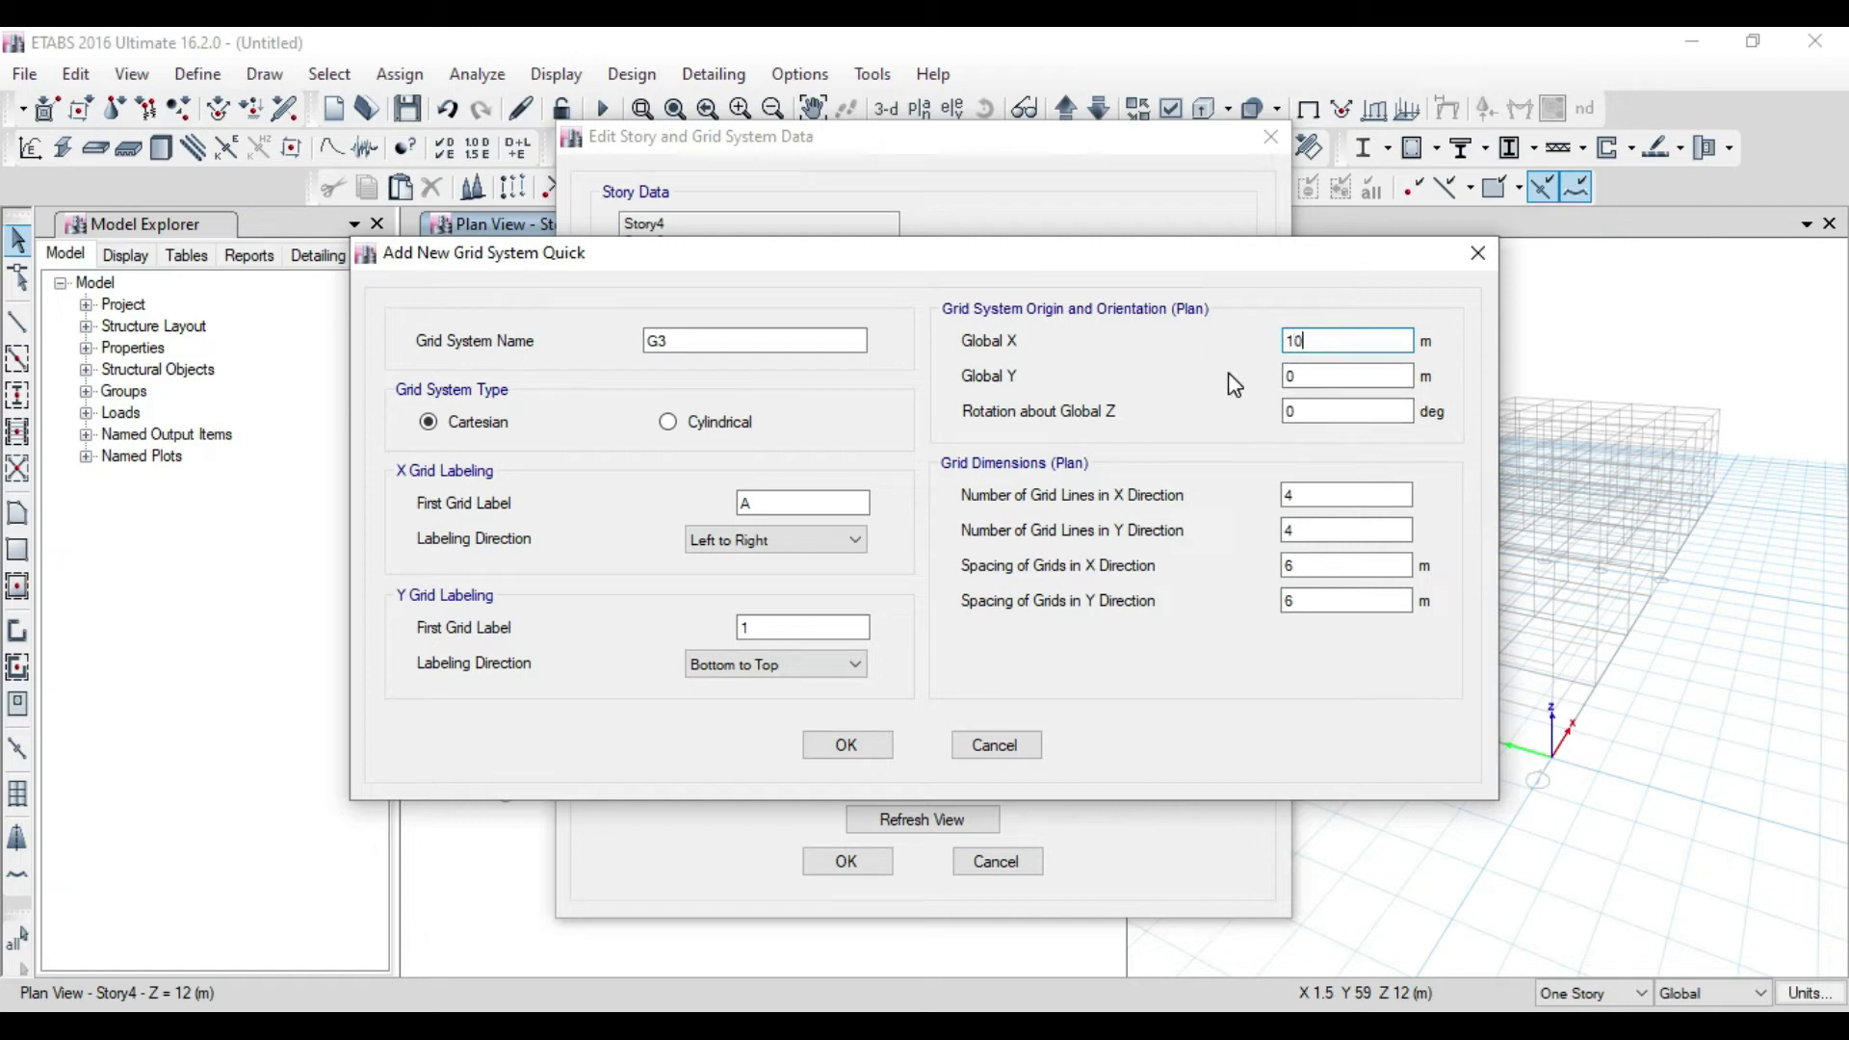
{"action": "left_click_drag", "start_coordinate": [1318, 376], "coordinate": [1264, 374]}
{"action": "type", "text": "25"}
{"action": "left_click_drag", "start_coordinate": [1304, 382], "coordinate": [1143, 392]}
{"action": "type", "text": "3"}
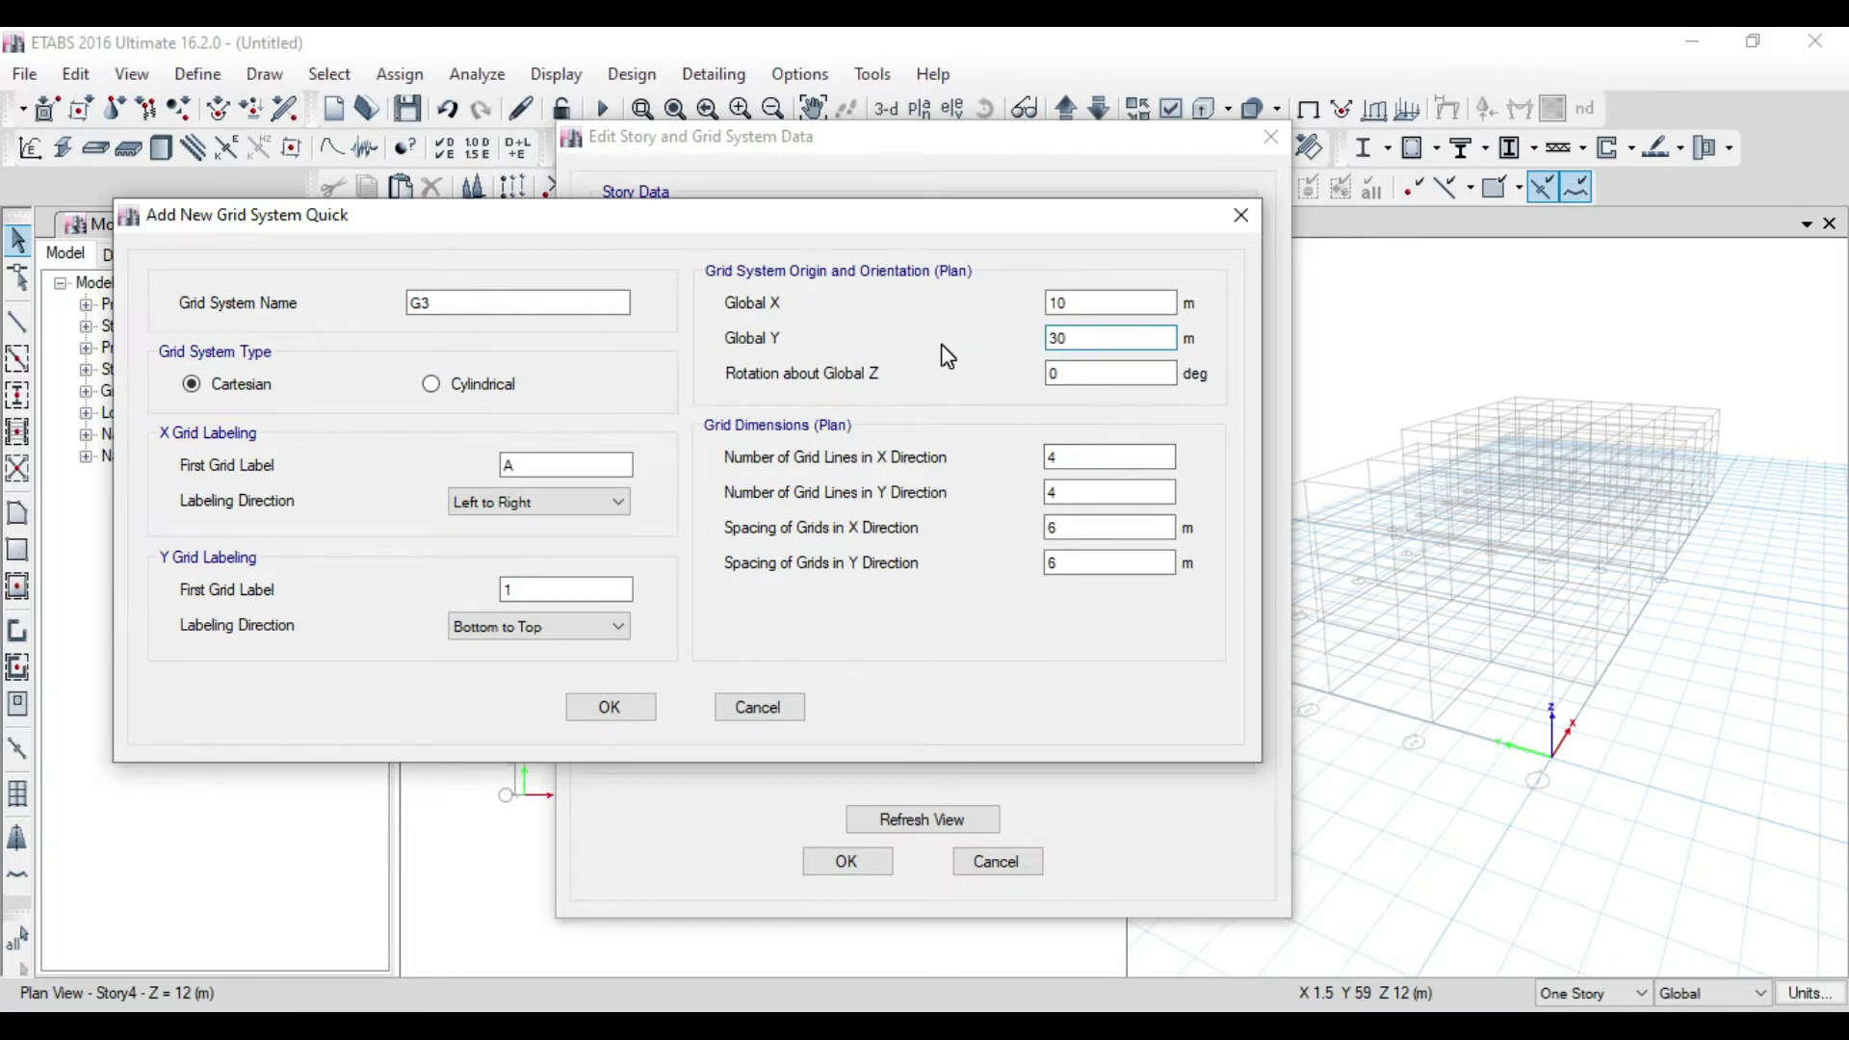
{"action": "left_click", "coordinate": [609, 707]}
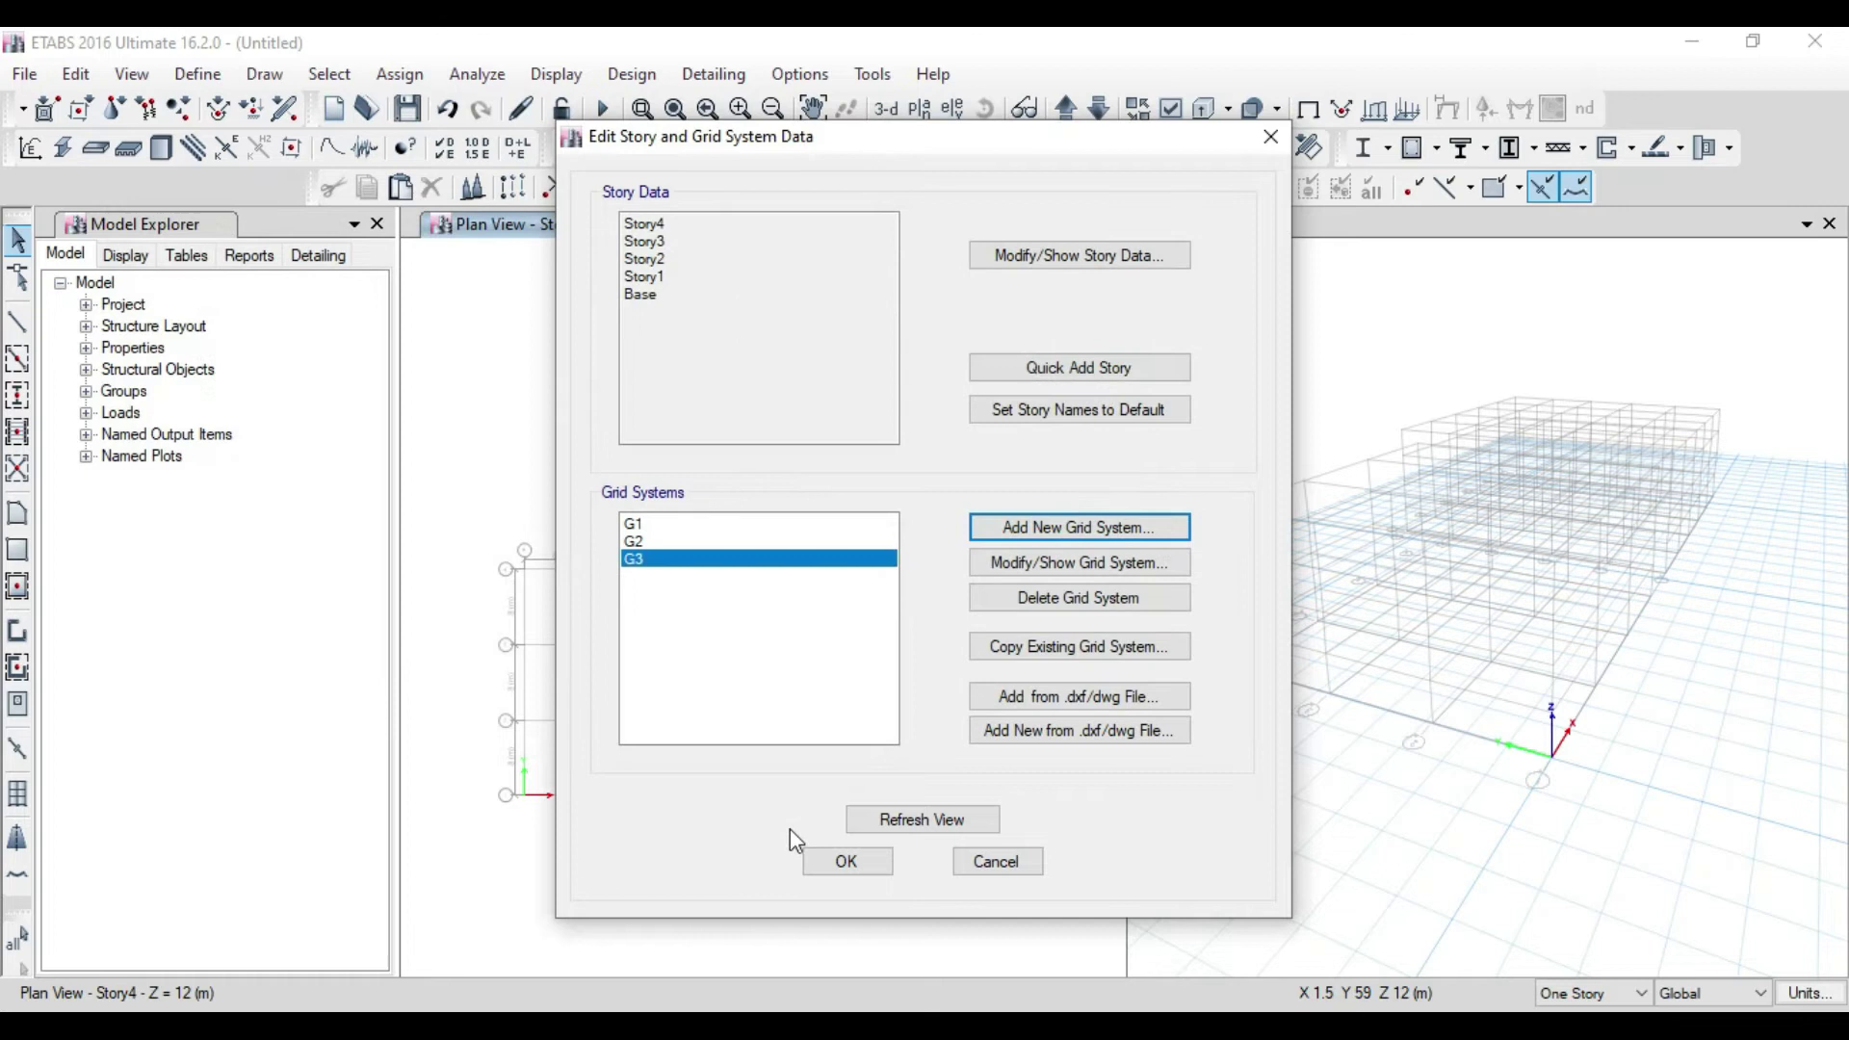
{"action": "left_click", "coordinate": [823, 862]}
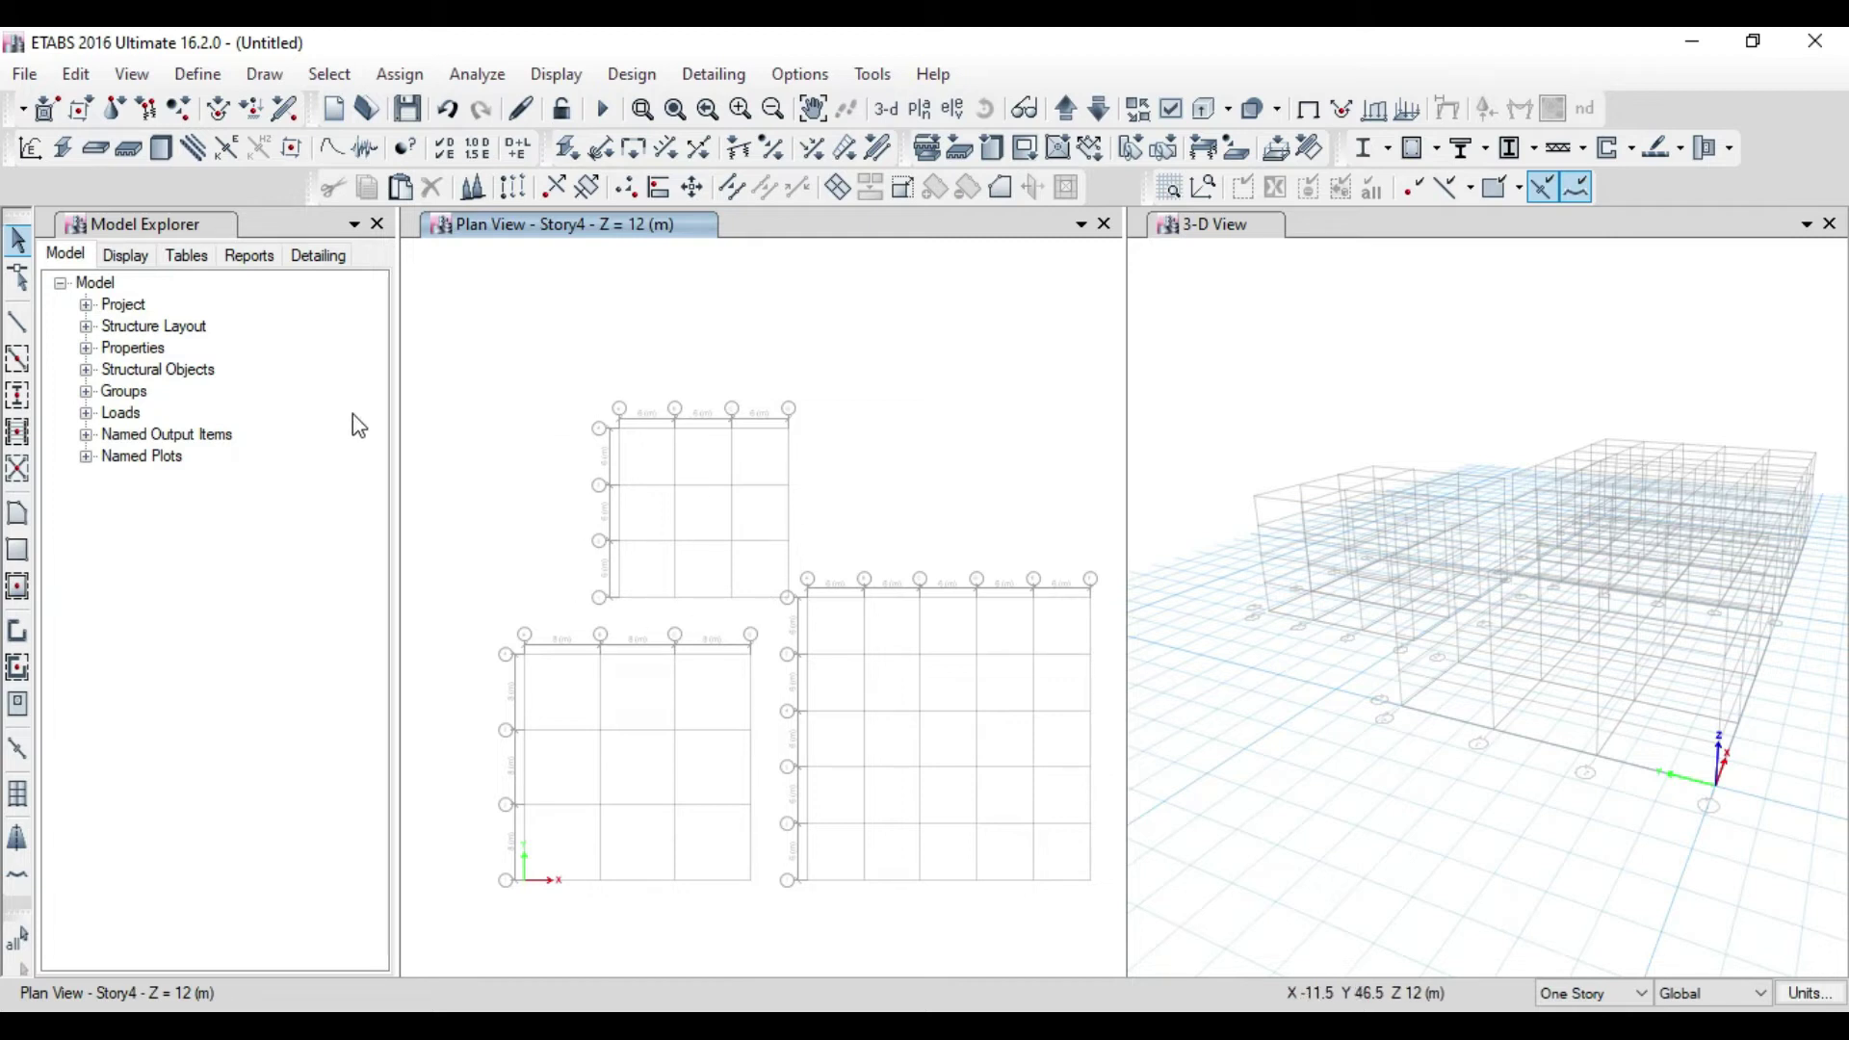
Set the rotation of grid system G3 to 45 degrees and apply the grid edits
{"action": "left_click", "coordinate": [72, 77]}
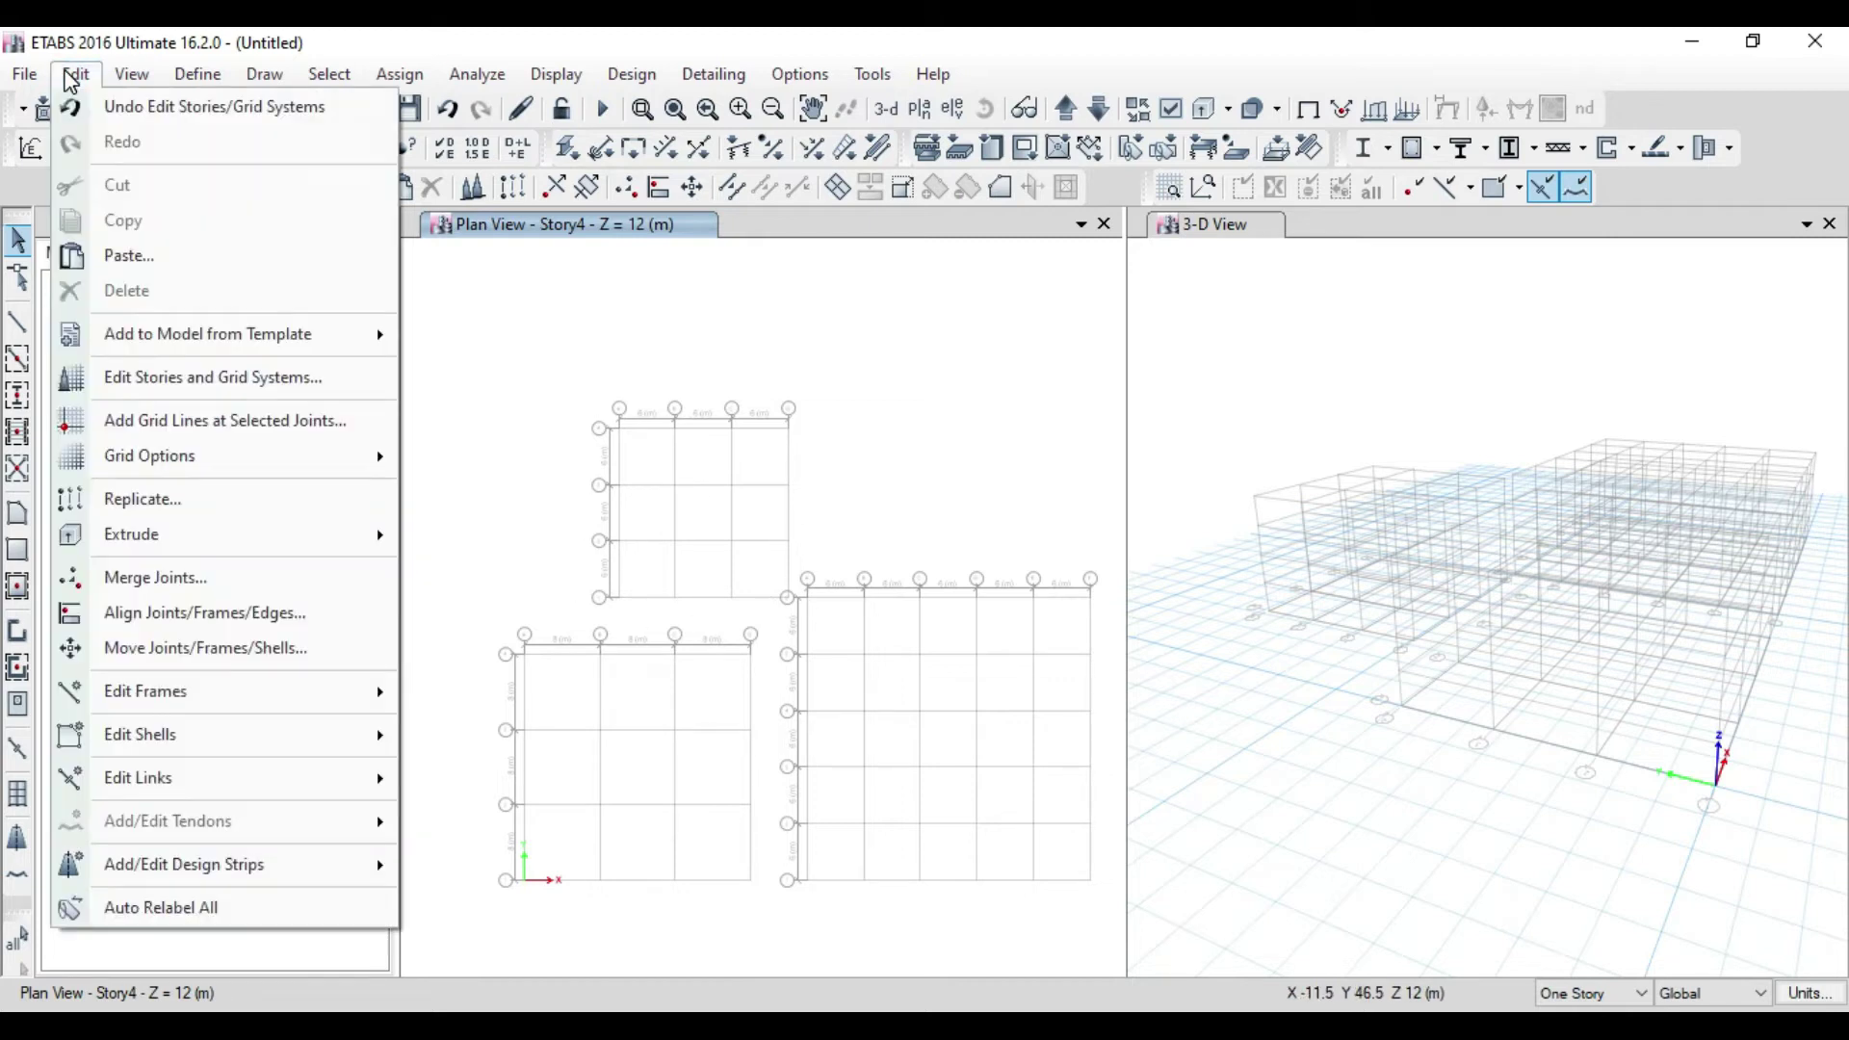
{"action": "left_click", "coordinate": [152, 378]}
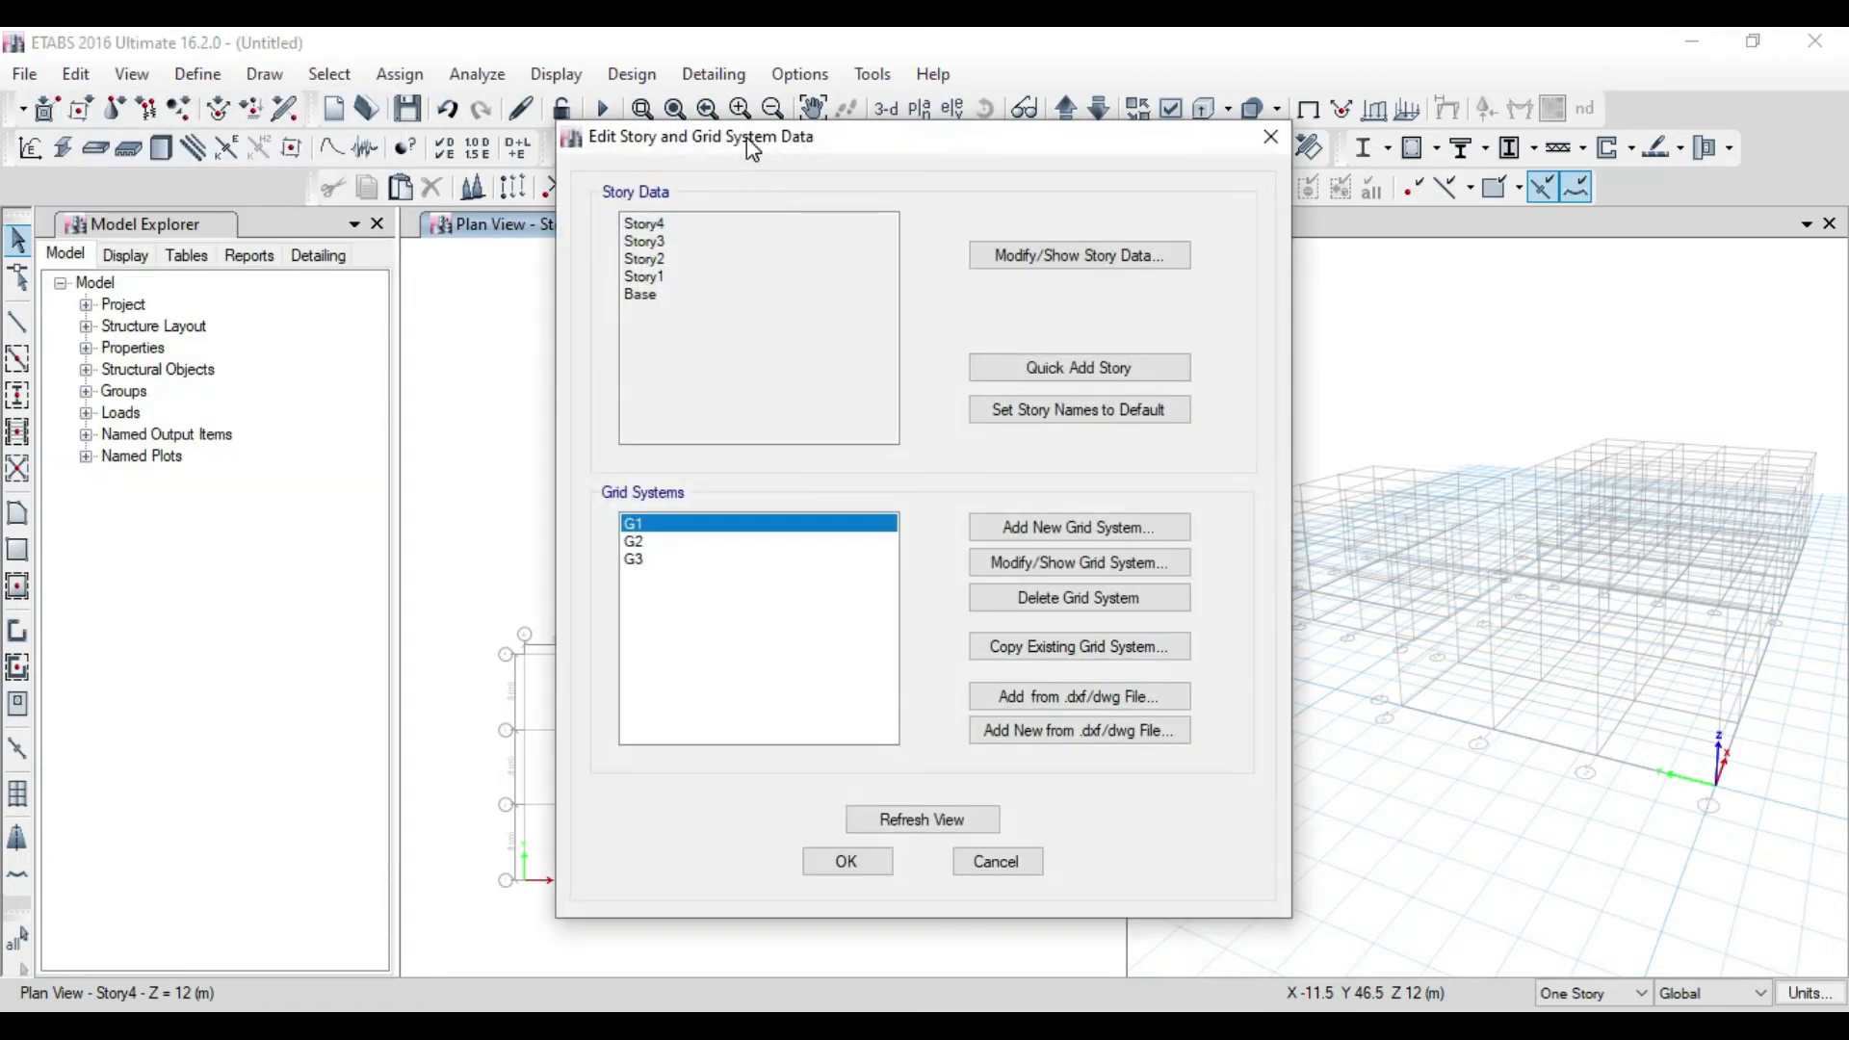
{"action": "left_click", "coordinate": [903, 556]}
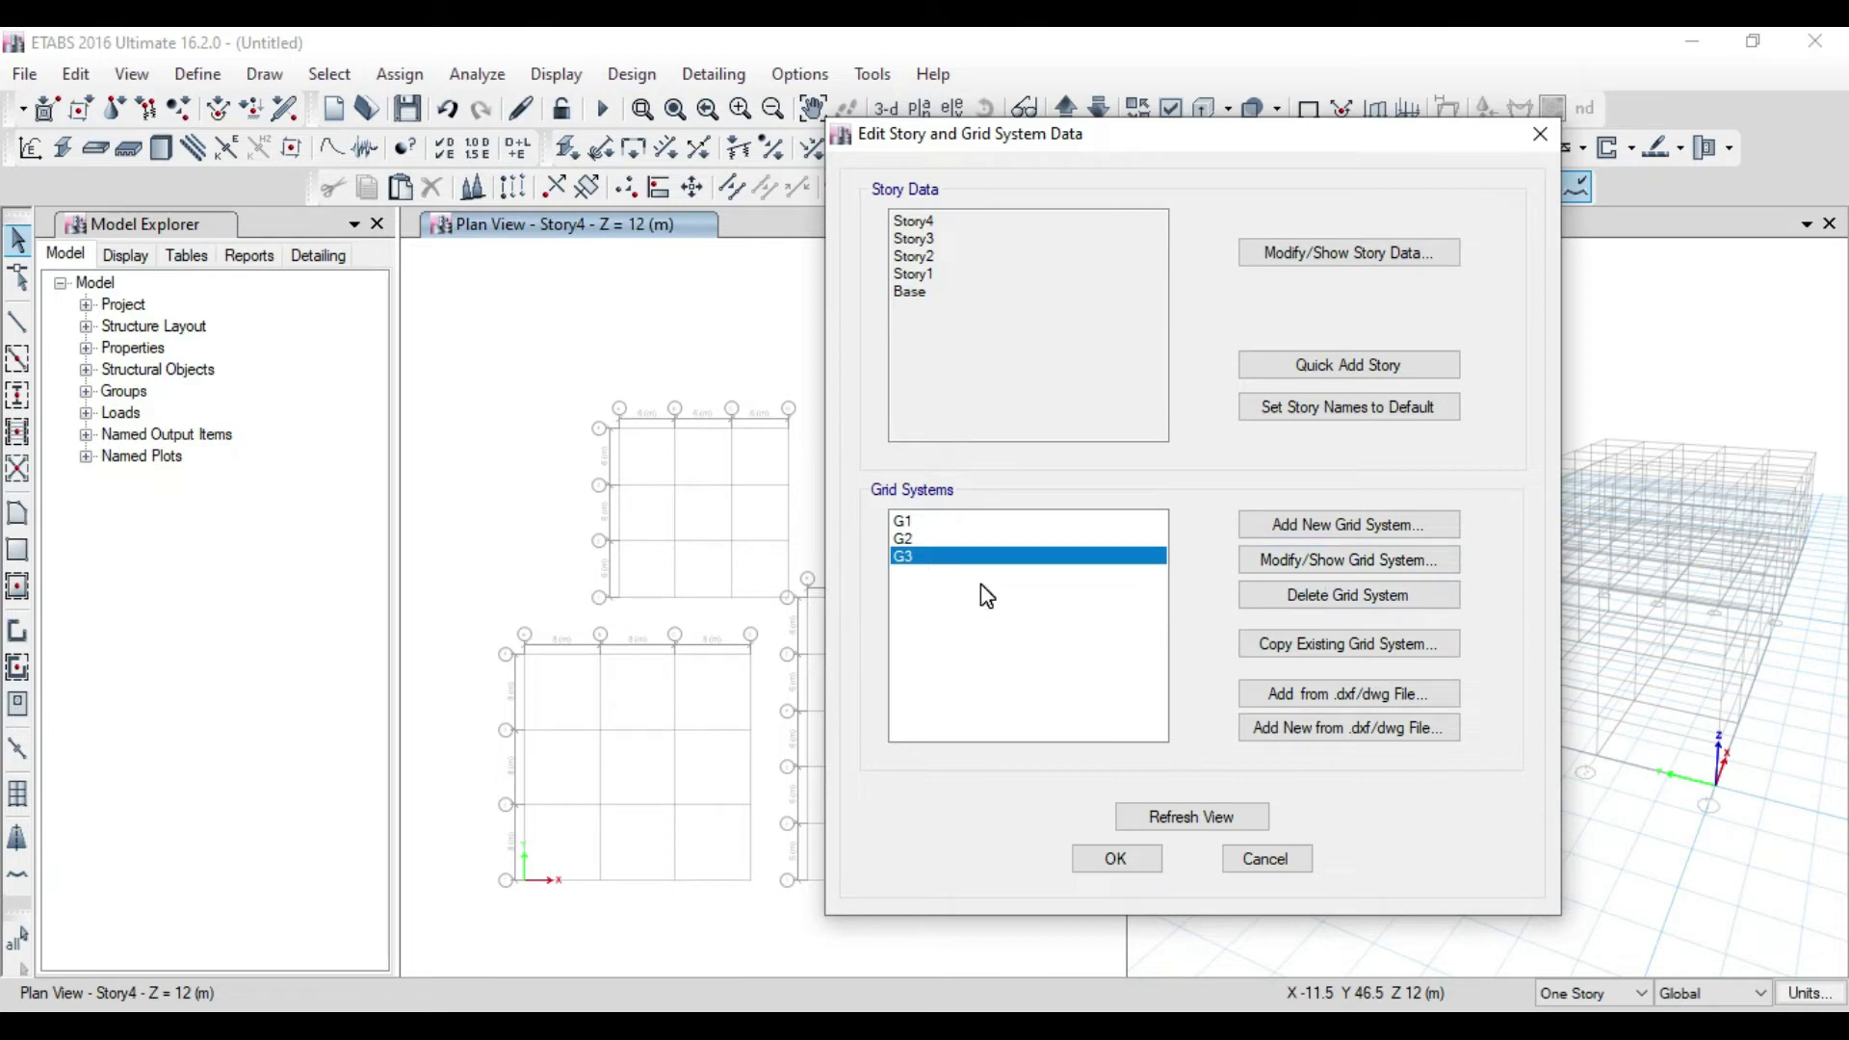
{"action": "left_click", "coordinate": [1293, 569]}
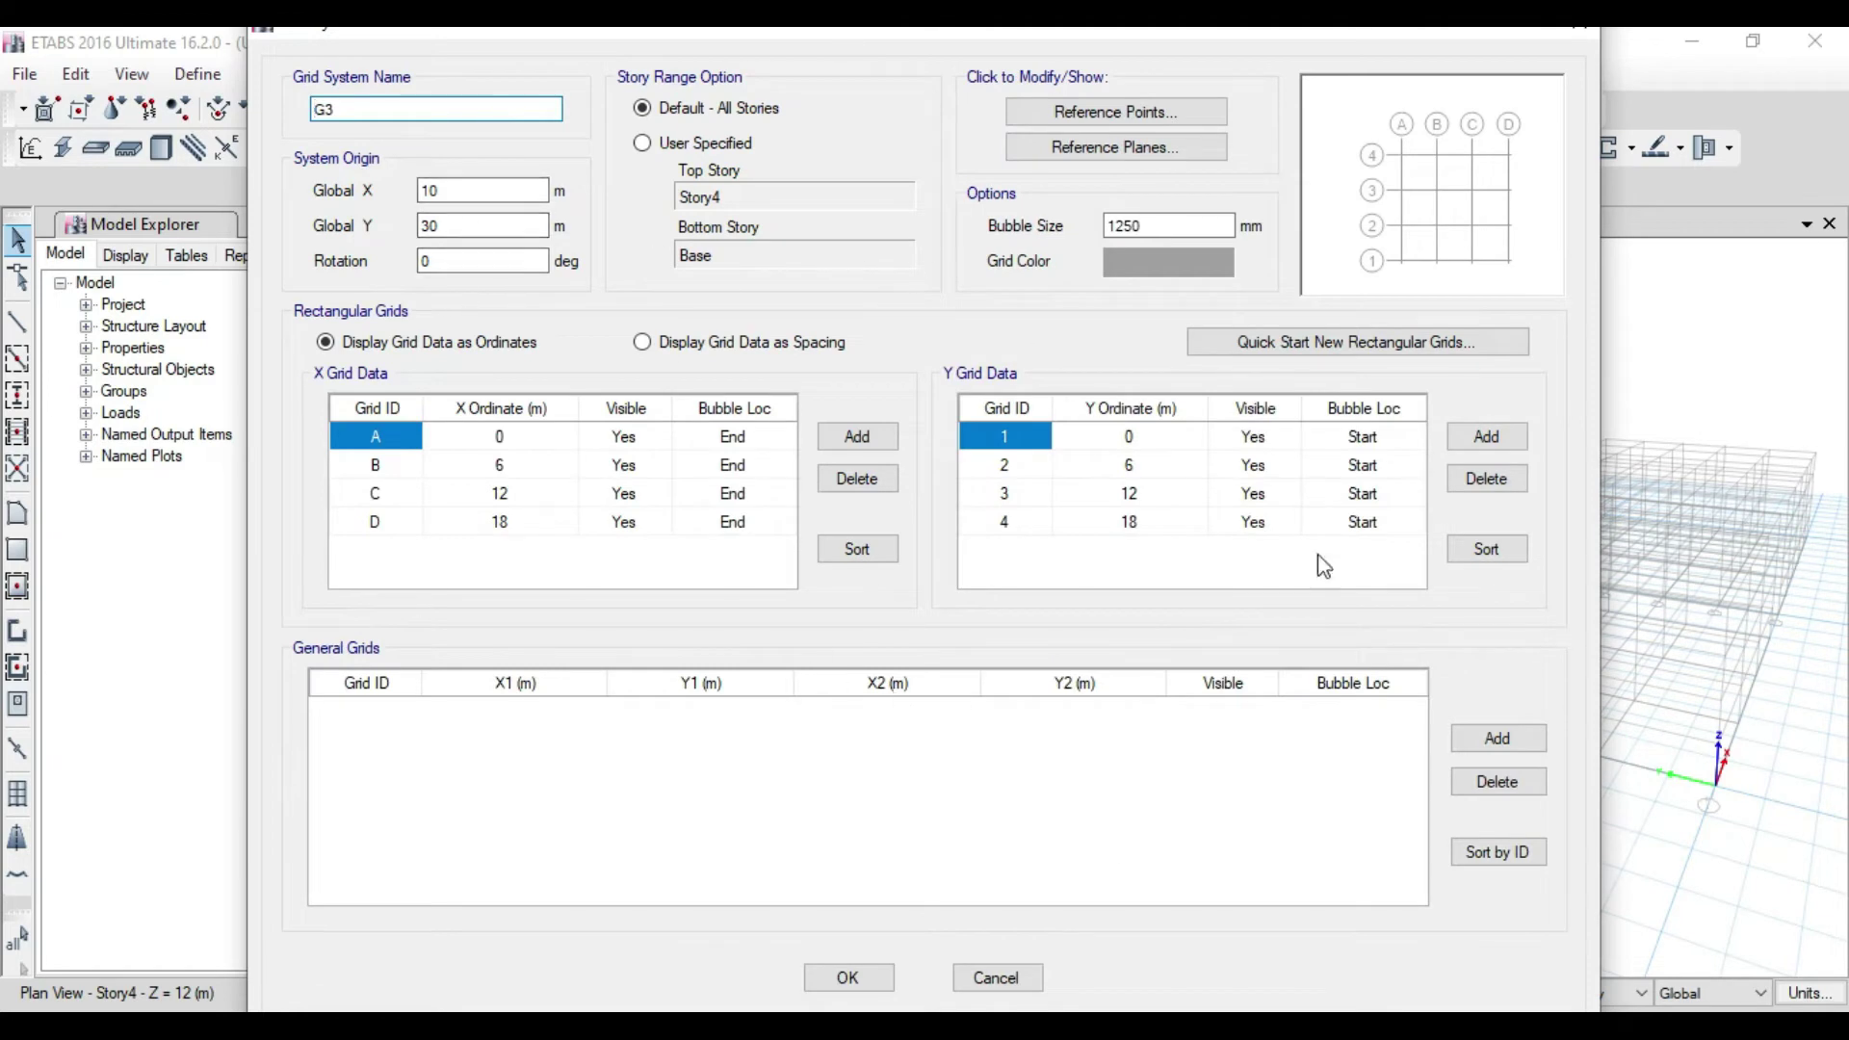
{"action": "left_click_drag", "start_coordinate": [1251, 29], "coordinate": [1640, 72]}
{"action": "left_click_drag", "start_coordinate": [845, 66], "coordinate": [1165, 115]}
{"action": "left_click_drag", "start_coordinate": [1176, 356], "coordinate": [1032, 361]}
{"action": "type", "text": "45"}
{"action": "left_click_drag", "start_coordinate": [1281, 120], "coordinate": [879, 150]}
{"action": "left_click_drag", "start_coordinate": [1166, 133], "coordinate": [833, 14]}
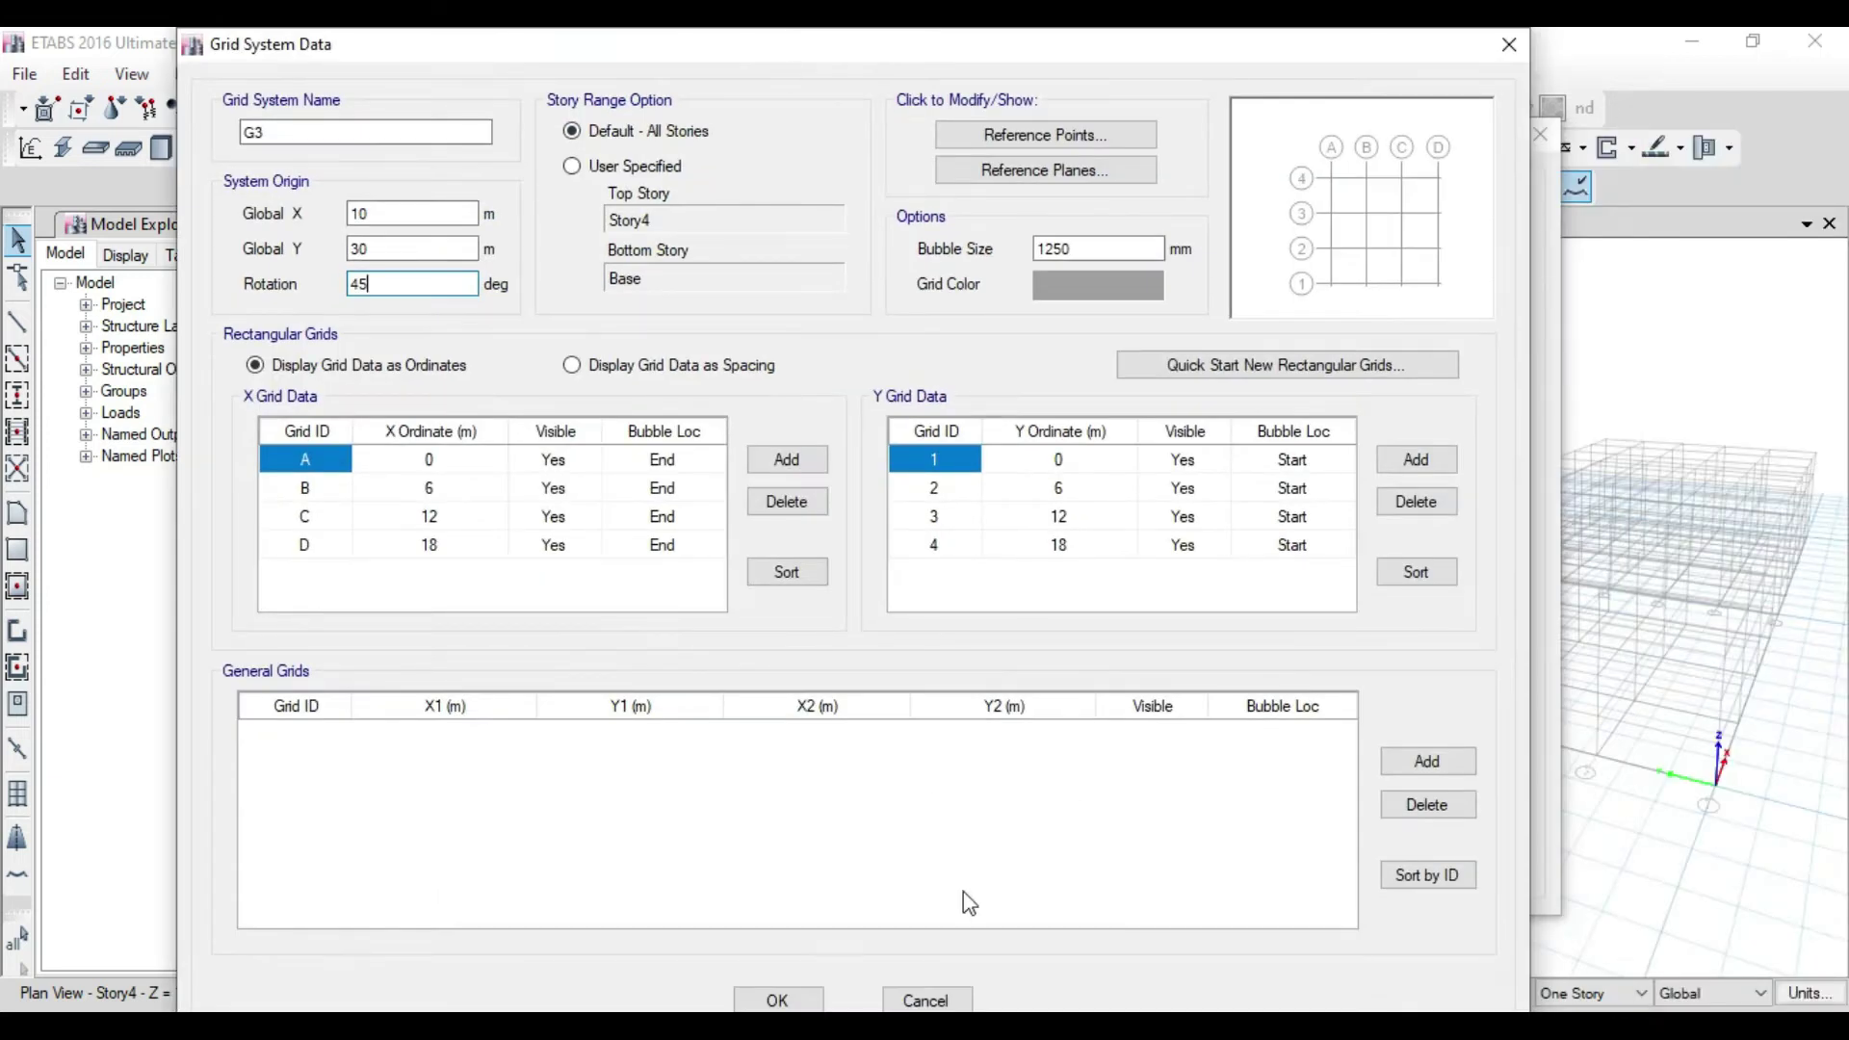
{"action": "left_click", "coordinate": [774, 994]}
{"action": "left_click", "coordinate": [1117, 860]}
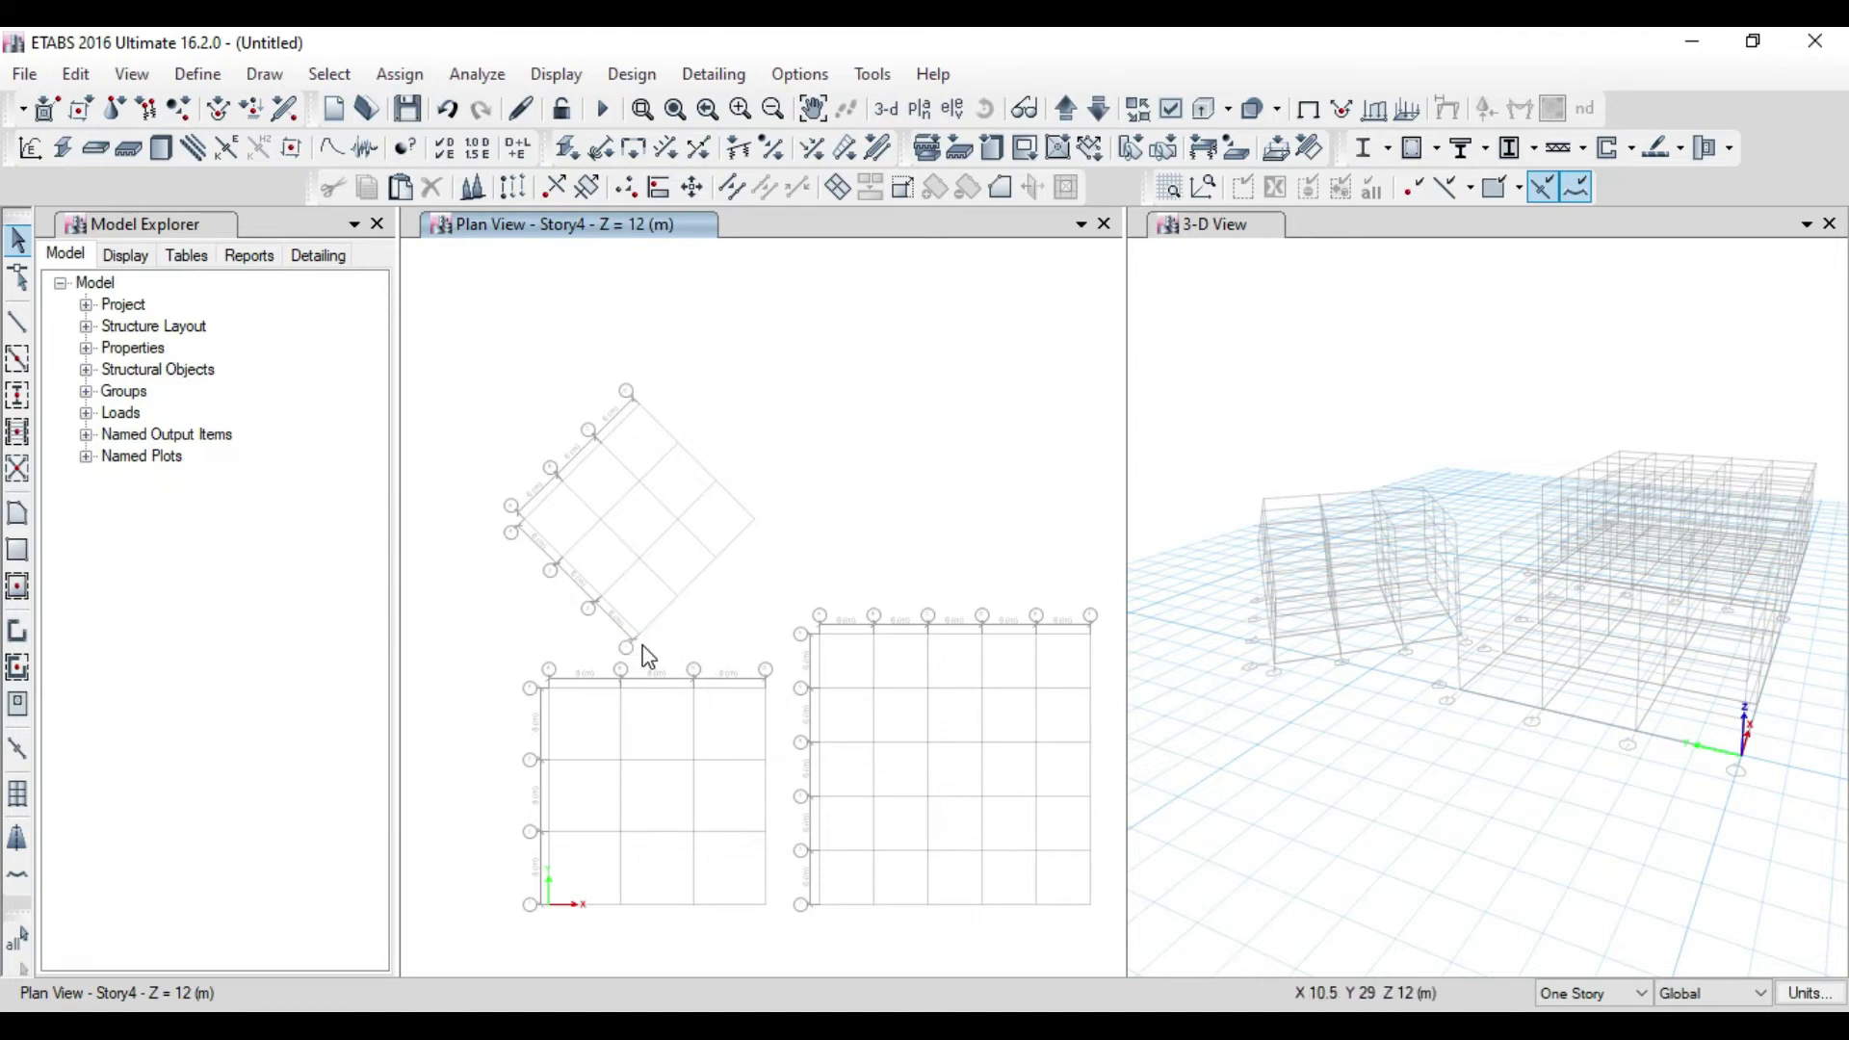
Draw a straight A-LatBm frame on Story4 from the G3 origin corner to the A-6 grid intersection of G2
{"action": "left_click", "coordinate": [17, 321]}
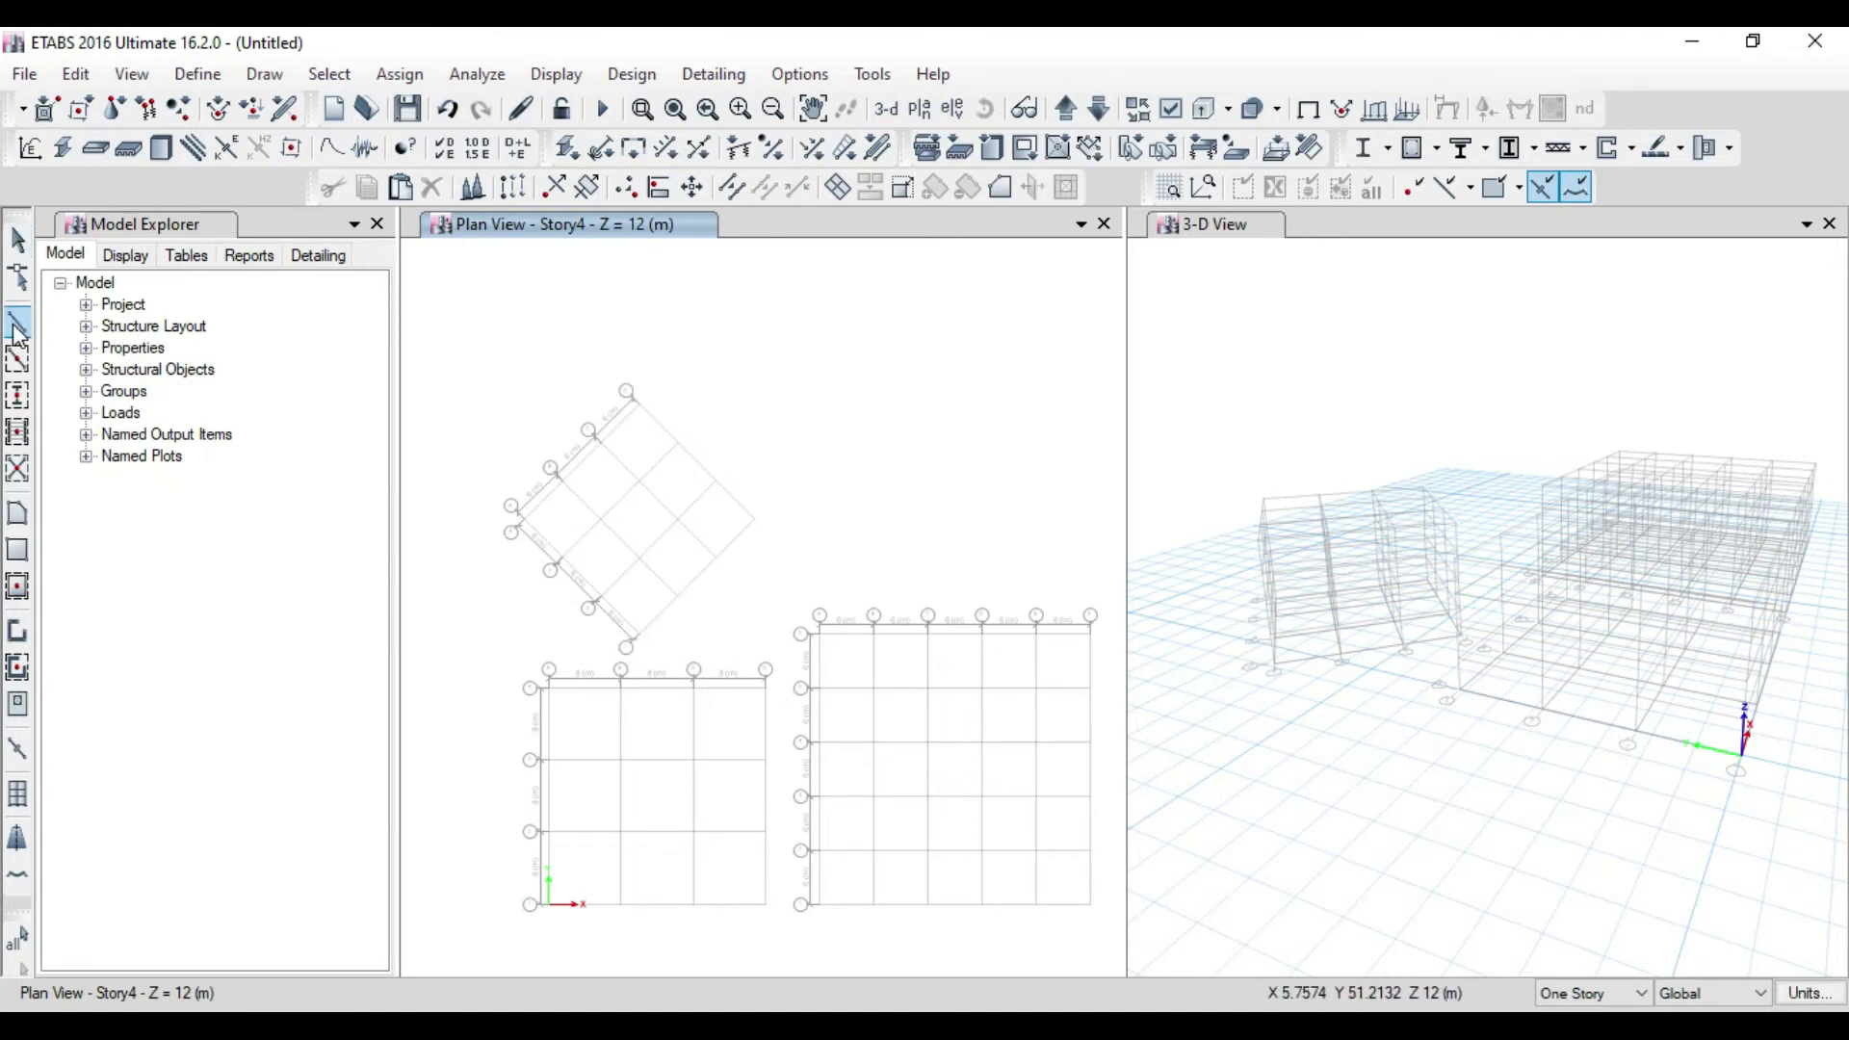
{"action": "left_click", "coordinate": [629, 643]}
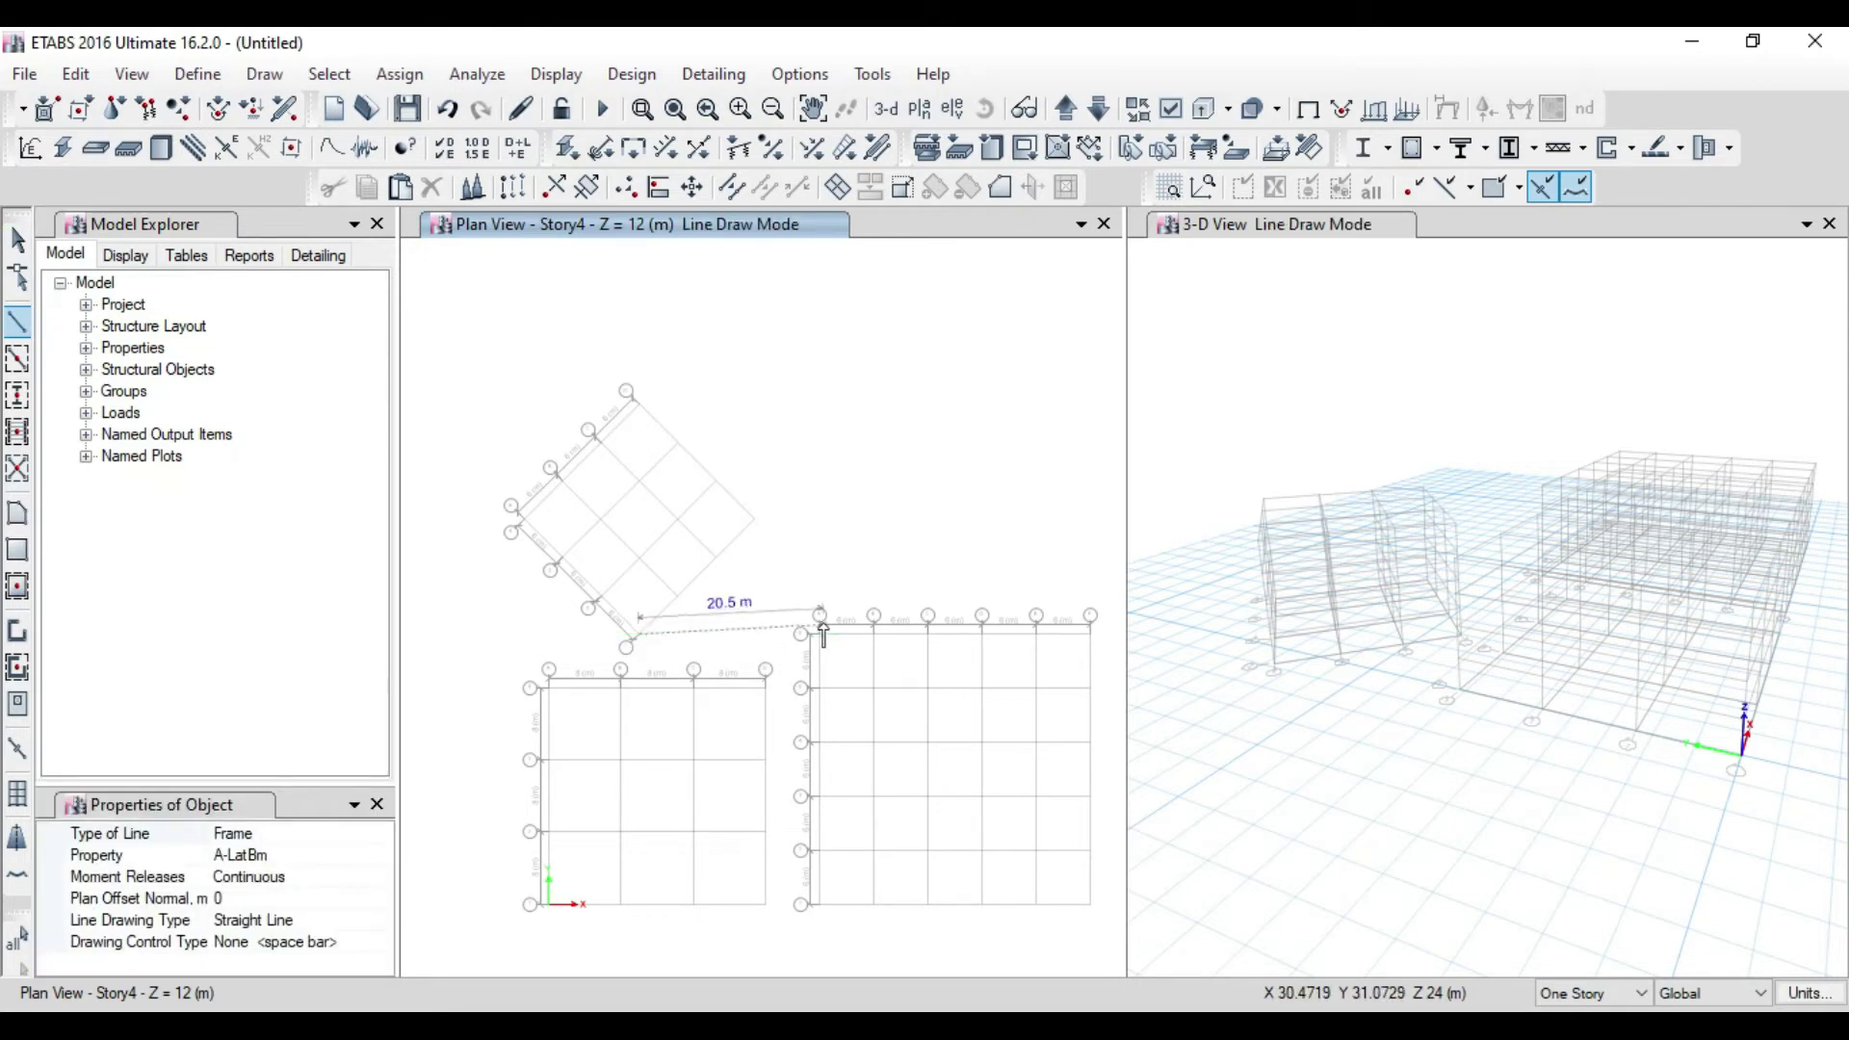
{"action": "scroll", "coordinate": [816, 635], "scroll_direction": "up", "scroll_amount": 3}
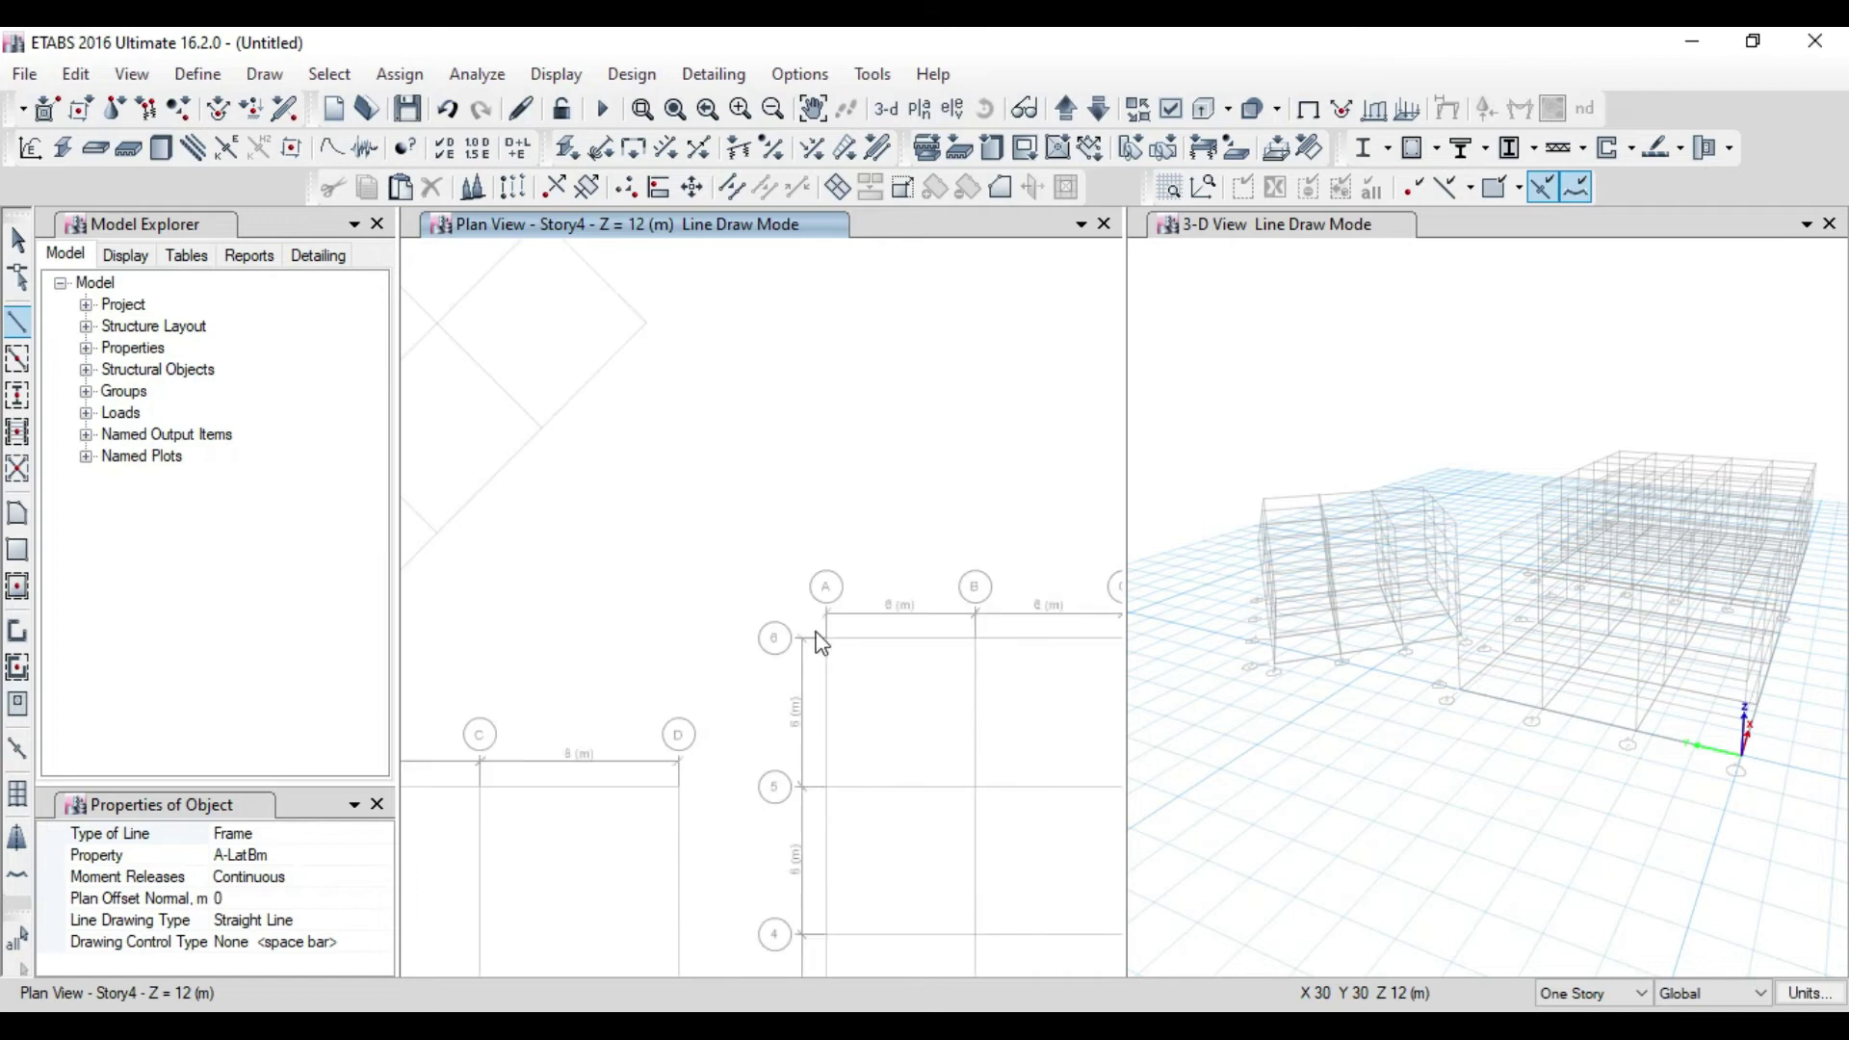
{"action": "scroll", "coordinate": [816, 632], "scroll_direction": "down", "scroll_amount": 3}
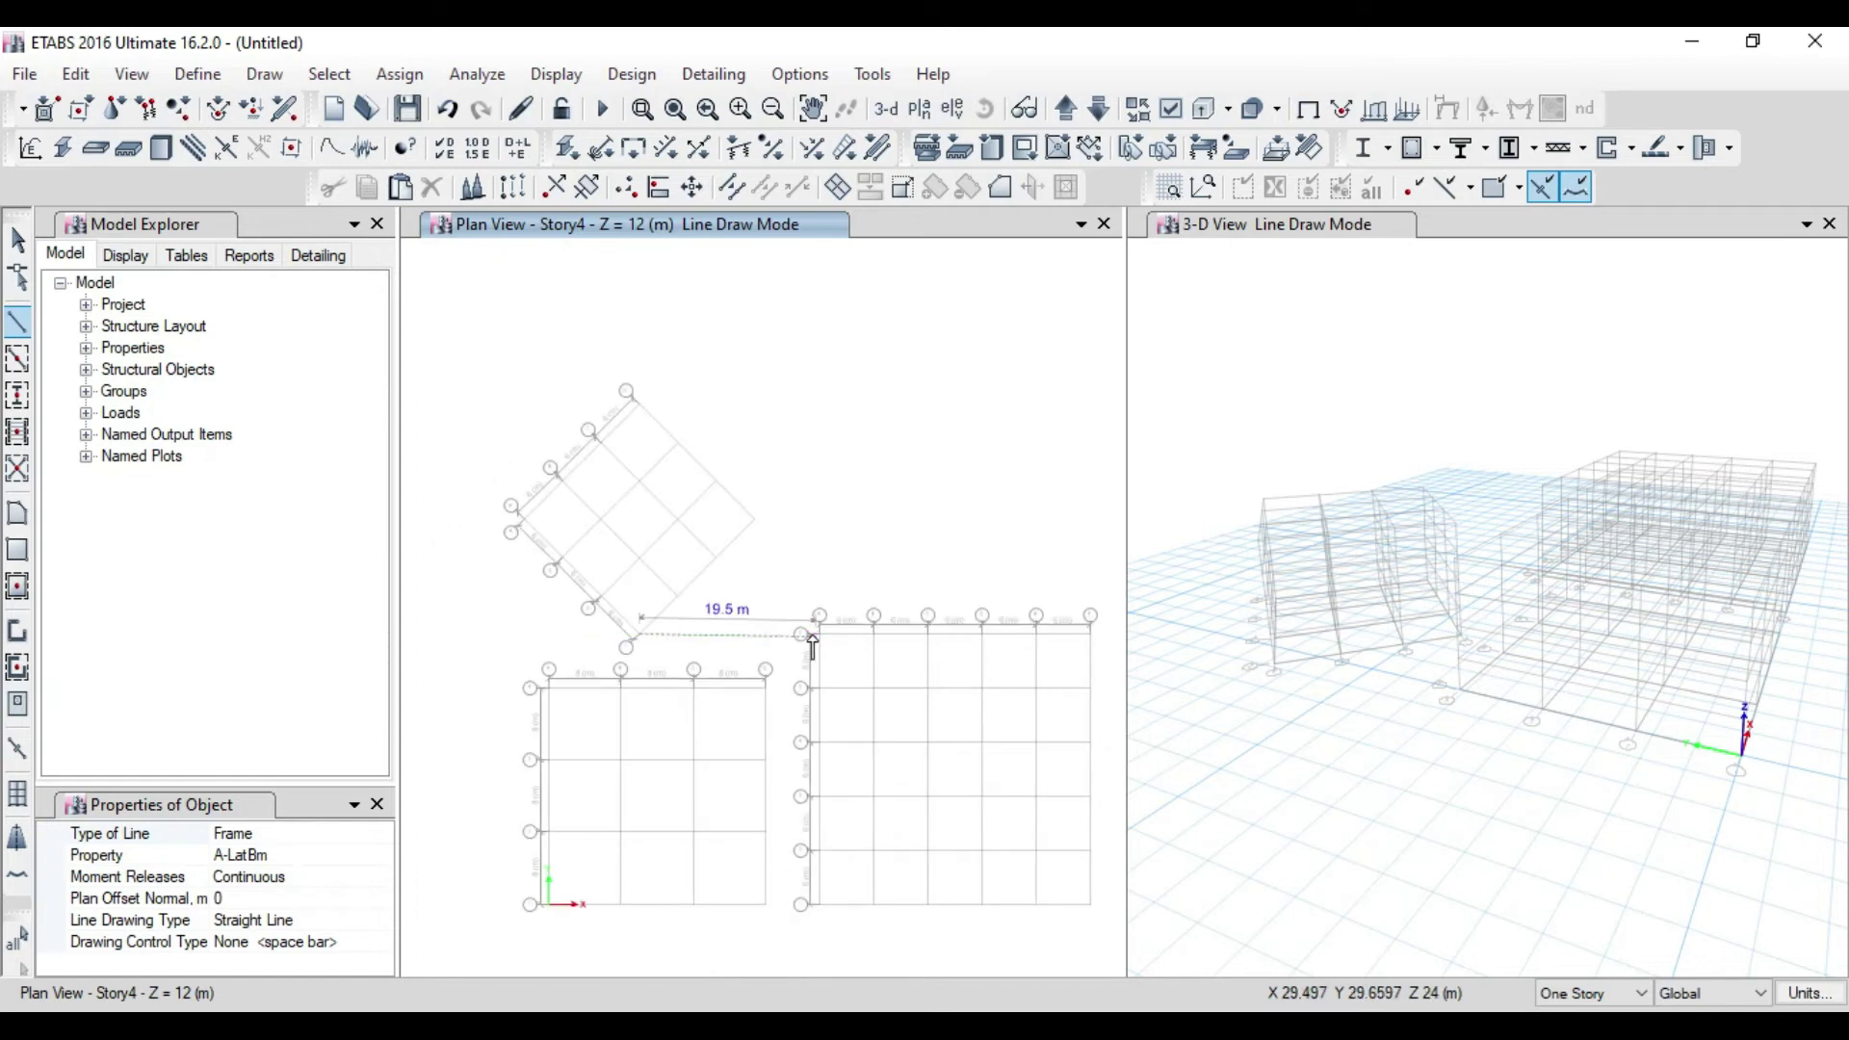
{"action": "left_click", "coordinate": [821, 642]}
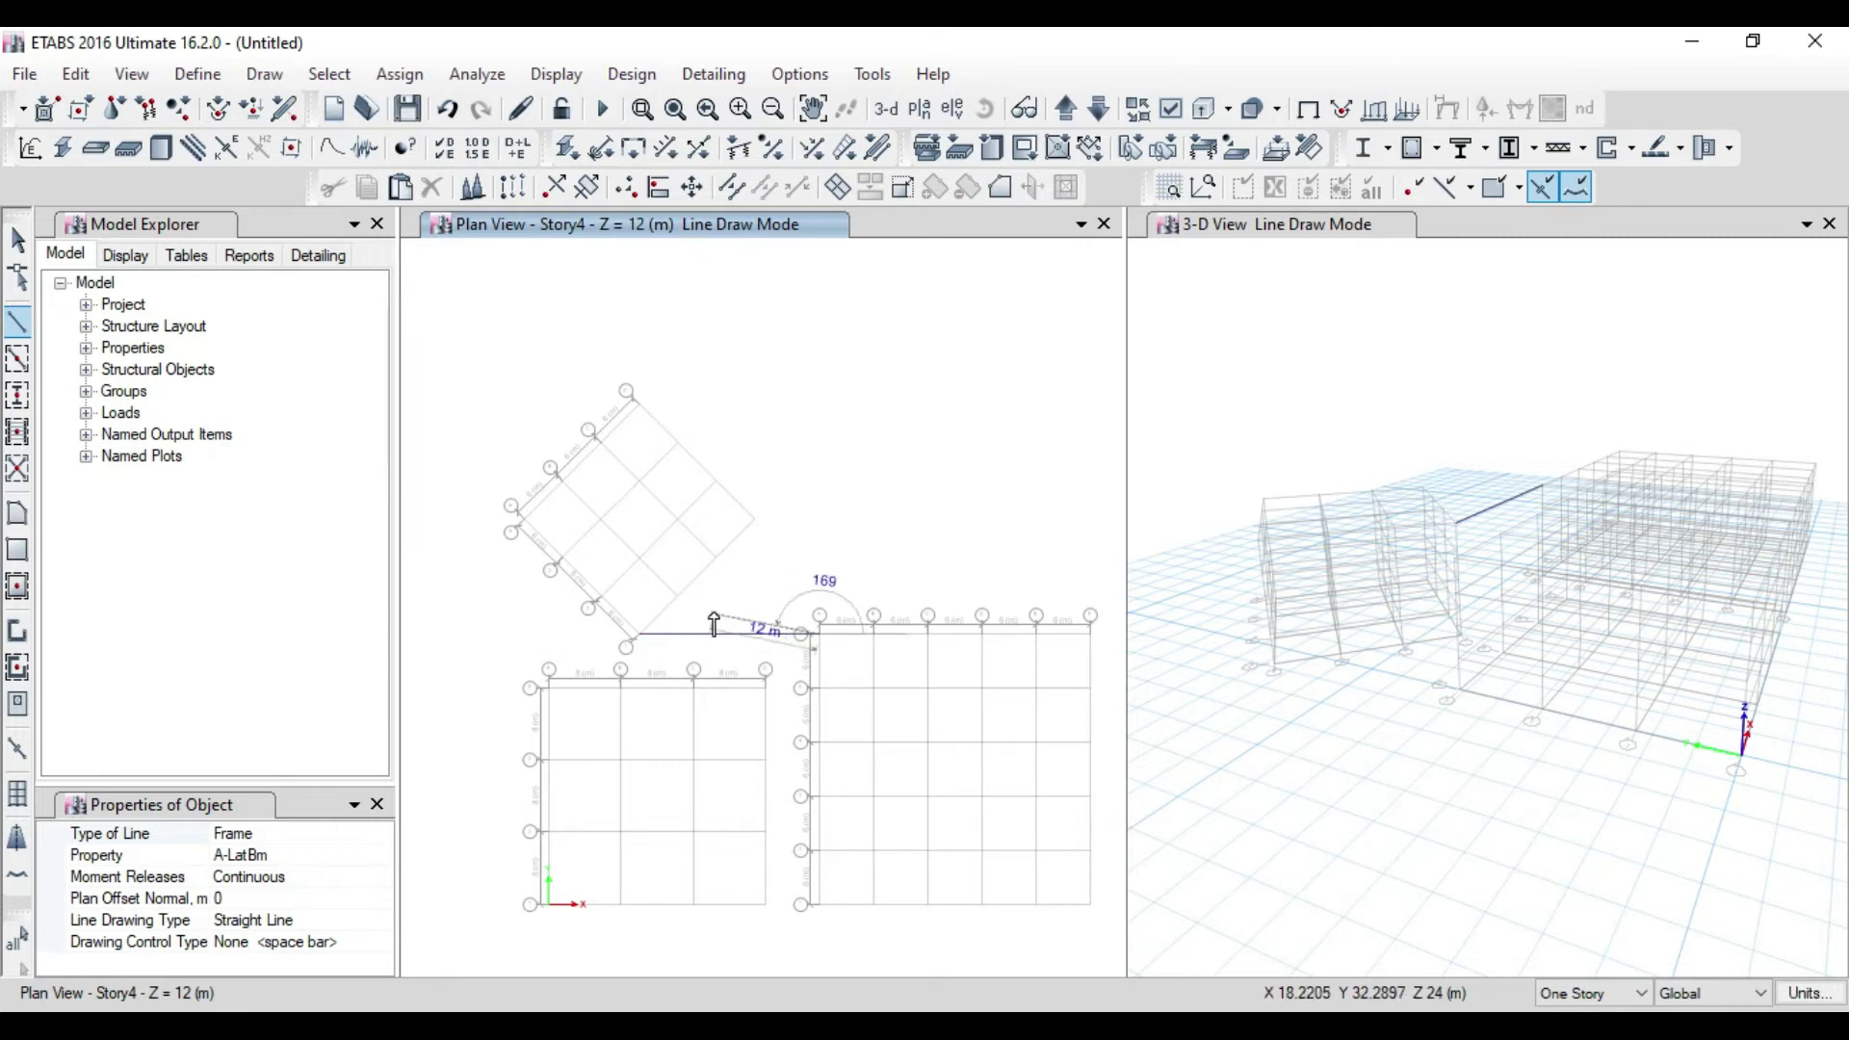
{"action": "key", "text": "Escape"}
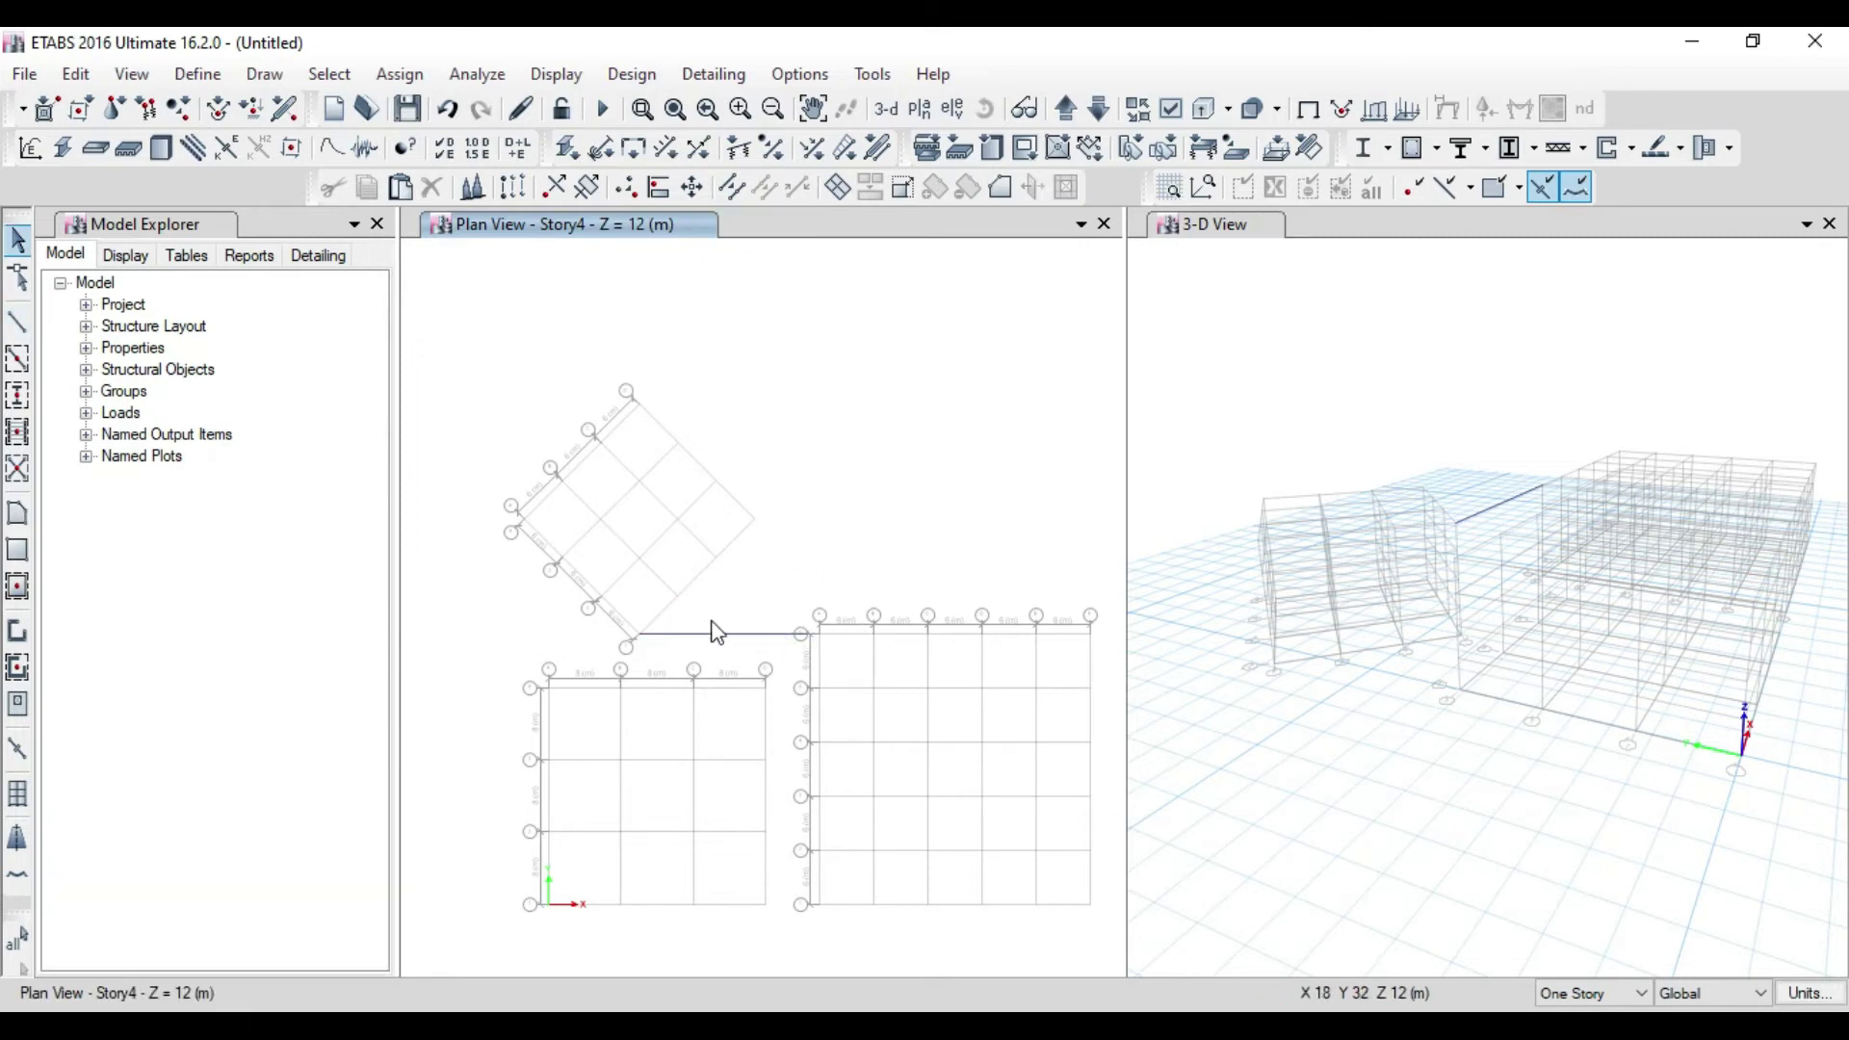
Delete the straight frame on Story4 that connects grid systems G3 and G2
{"action": "left_click", "coordinate": [83, 79]}
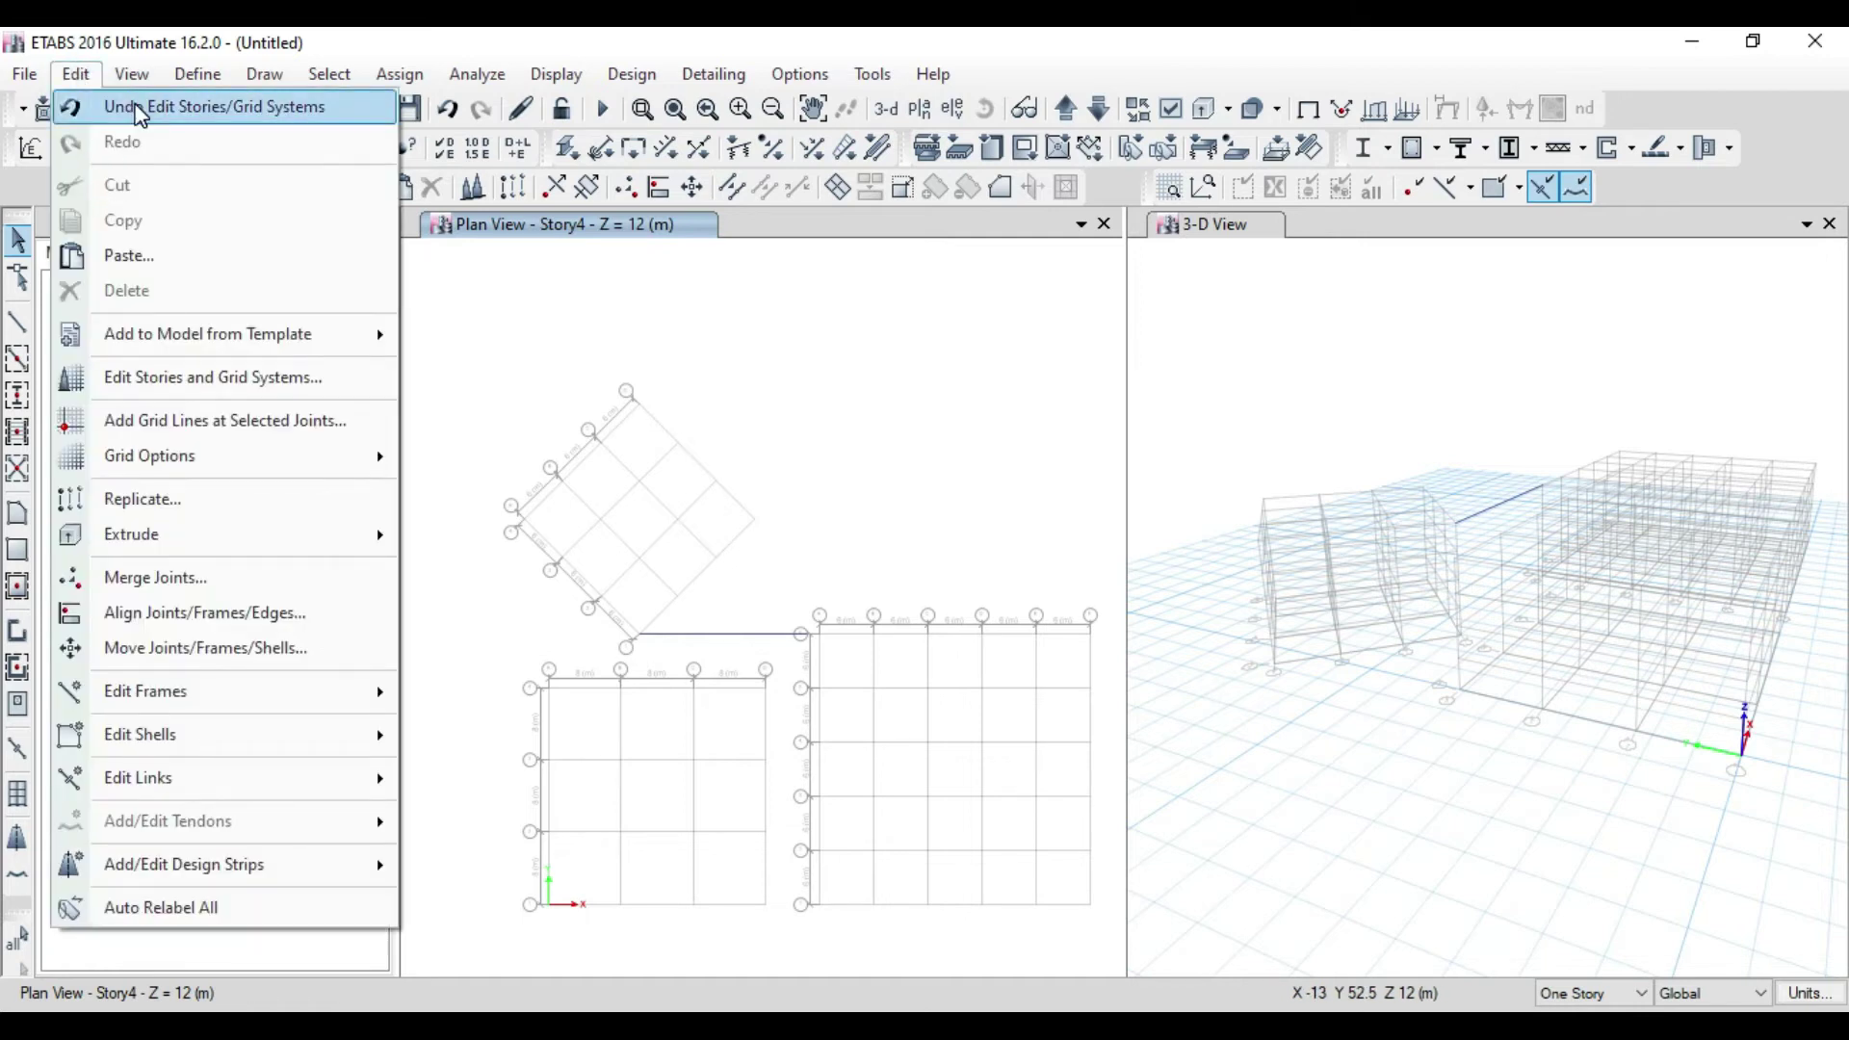
{"action": "key", "text": "Escape"}
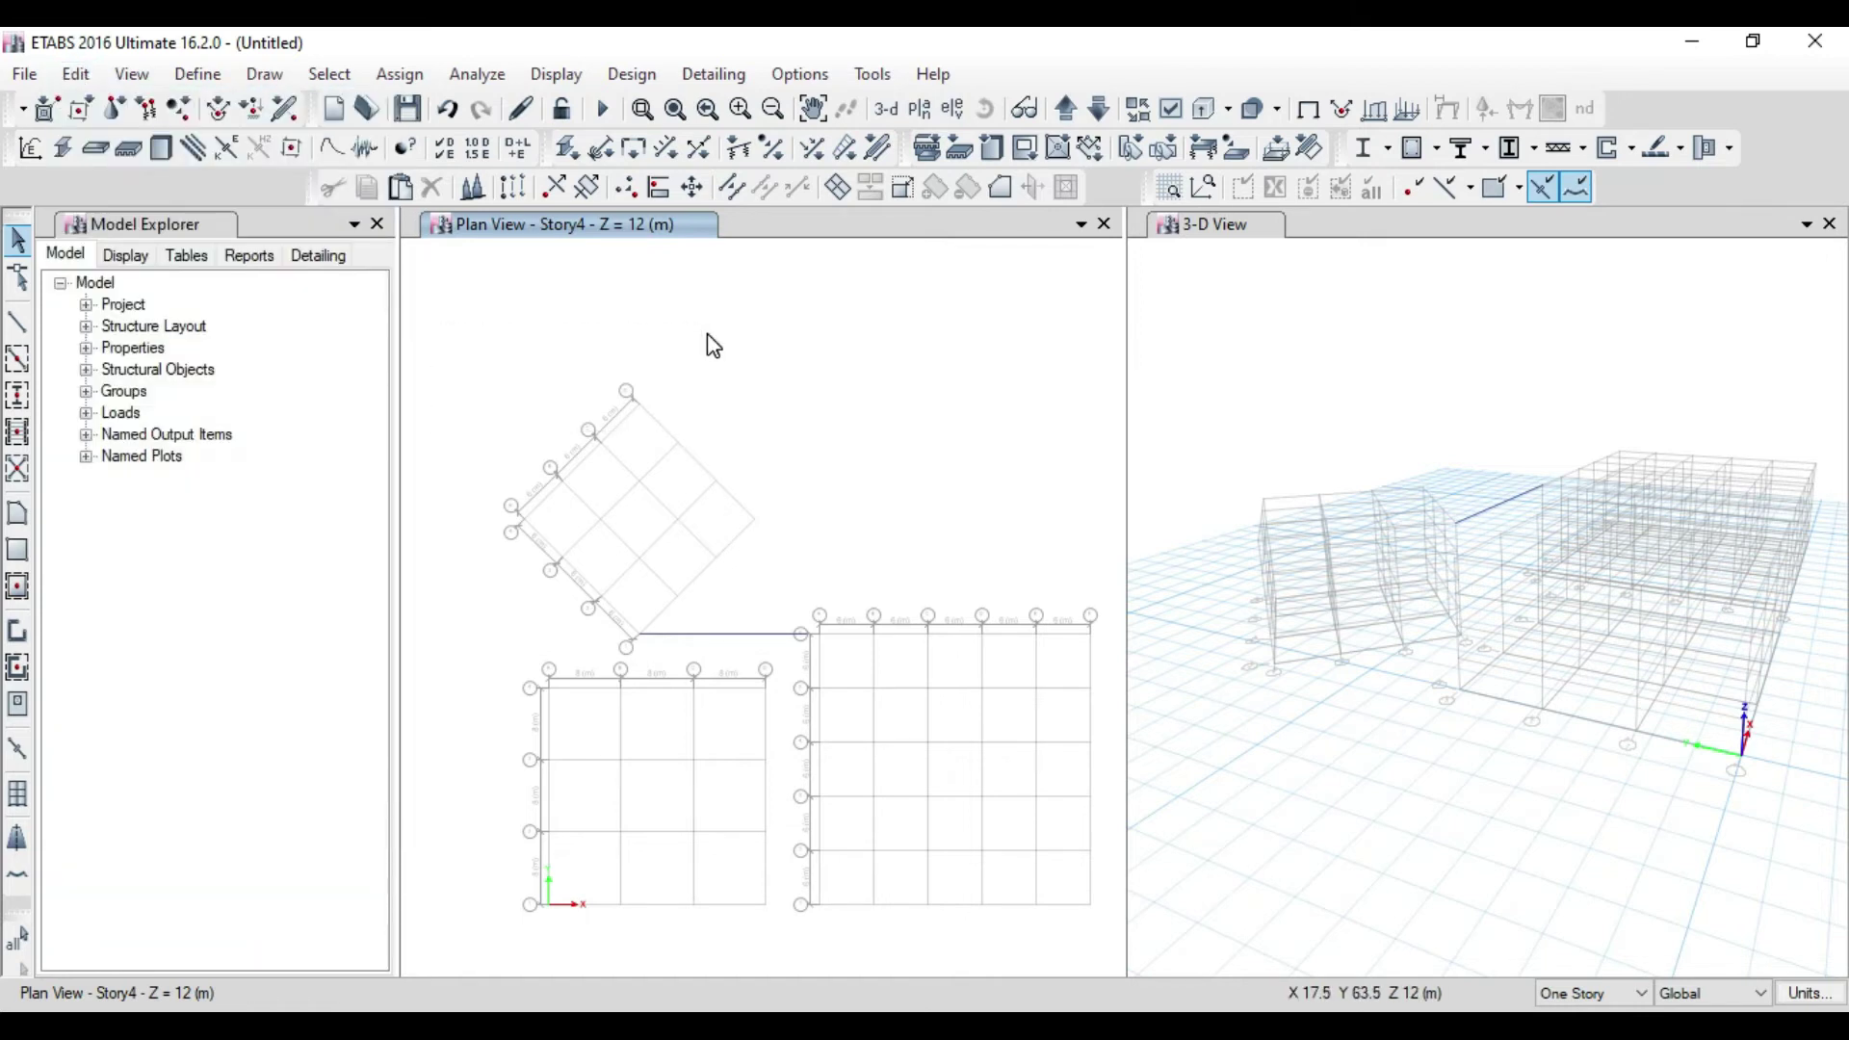
{"action": "left_click", "coordinate": [726, 632]}
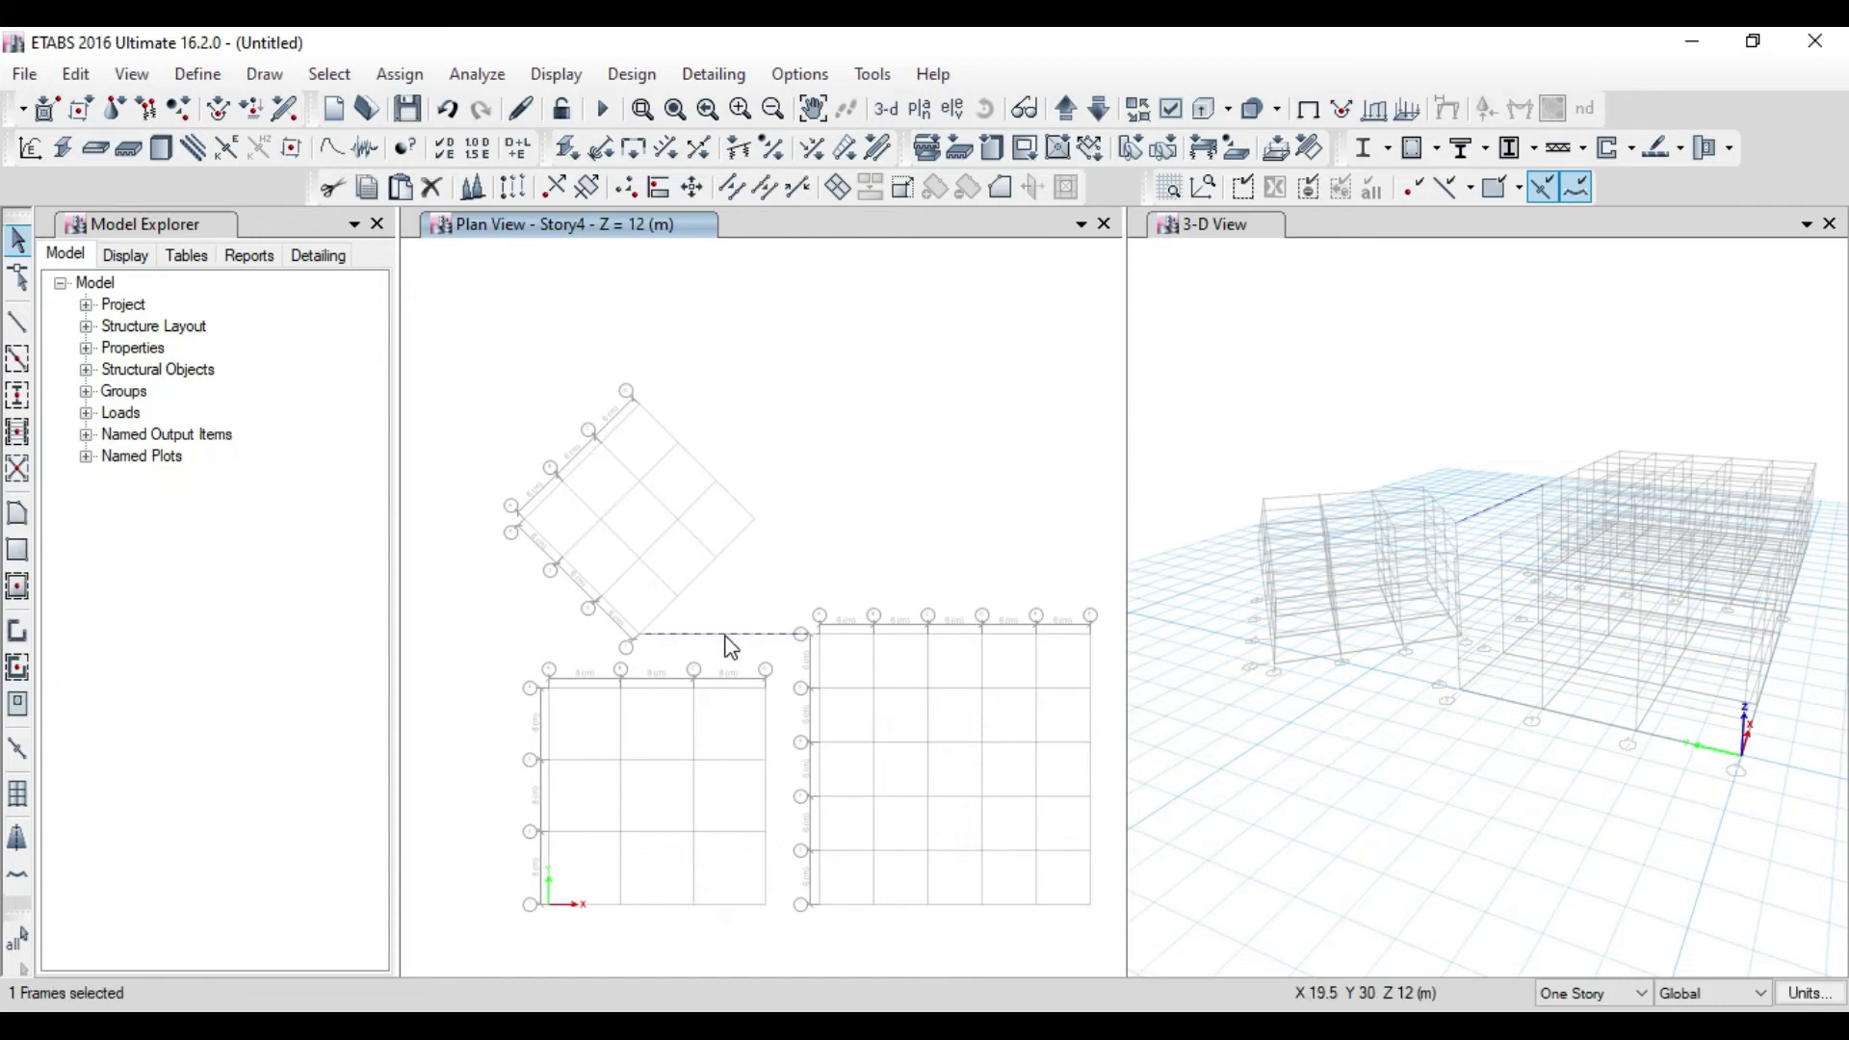
{"action": "left_click", "coordinate": [428, 191]}
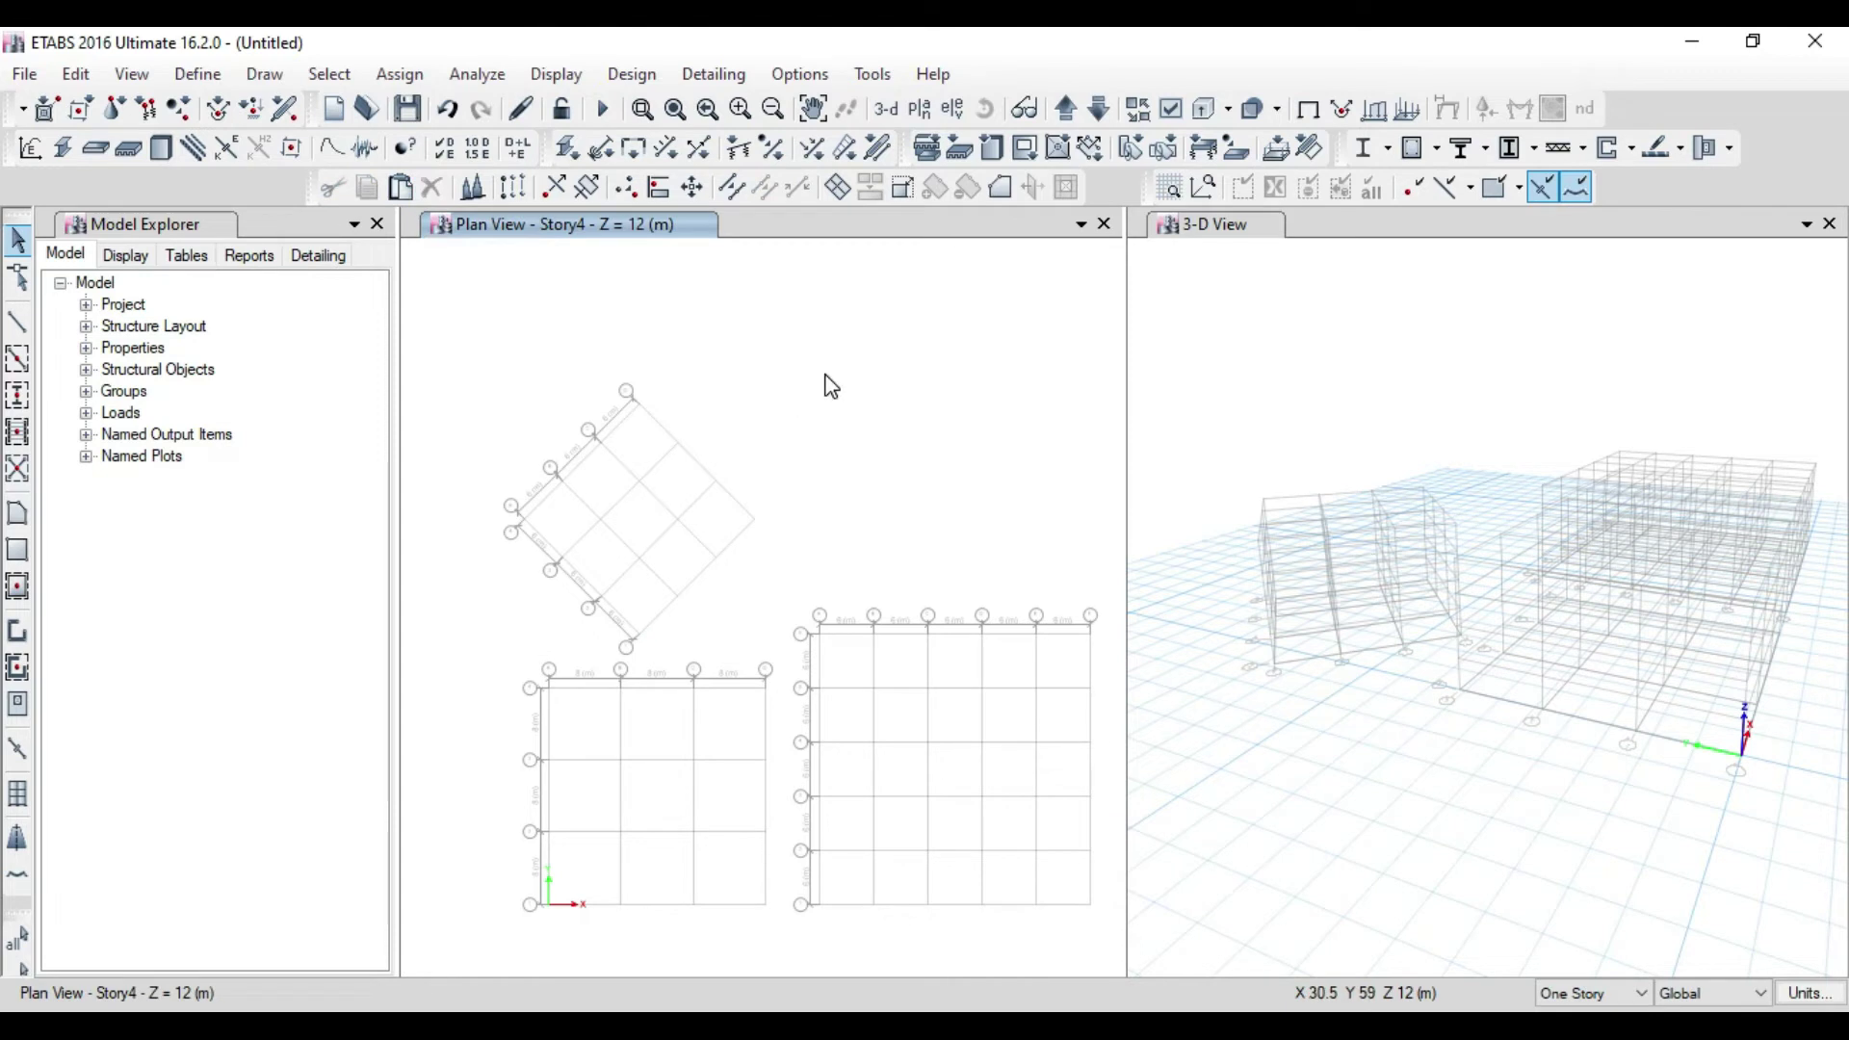
{"action": "right_click", "coordinate": [794, 331]}
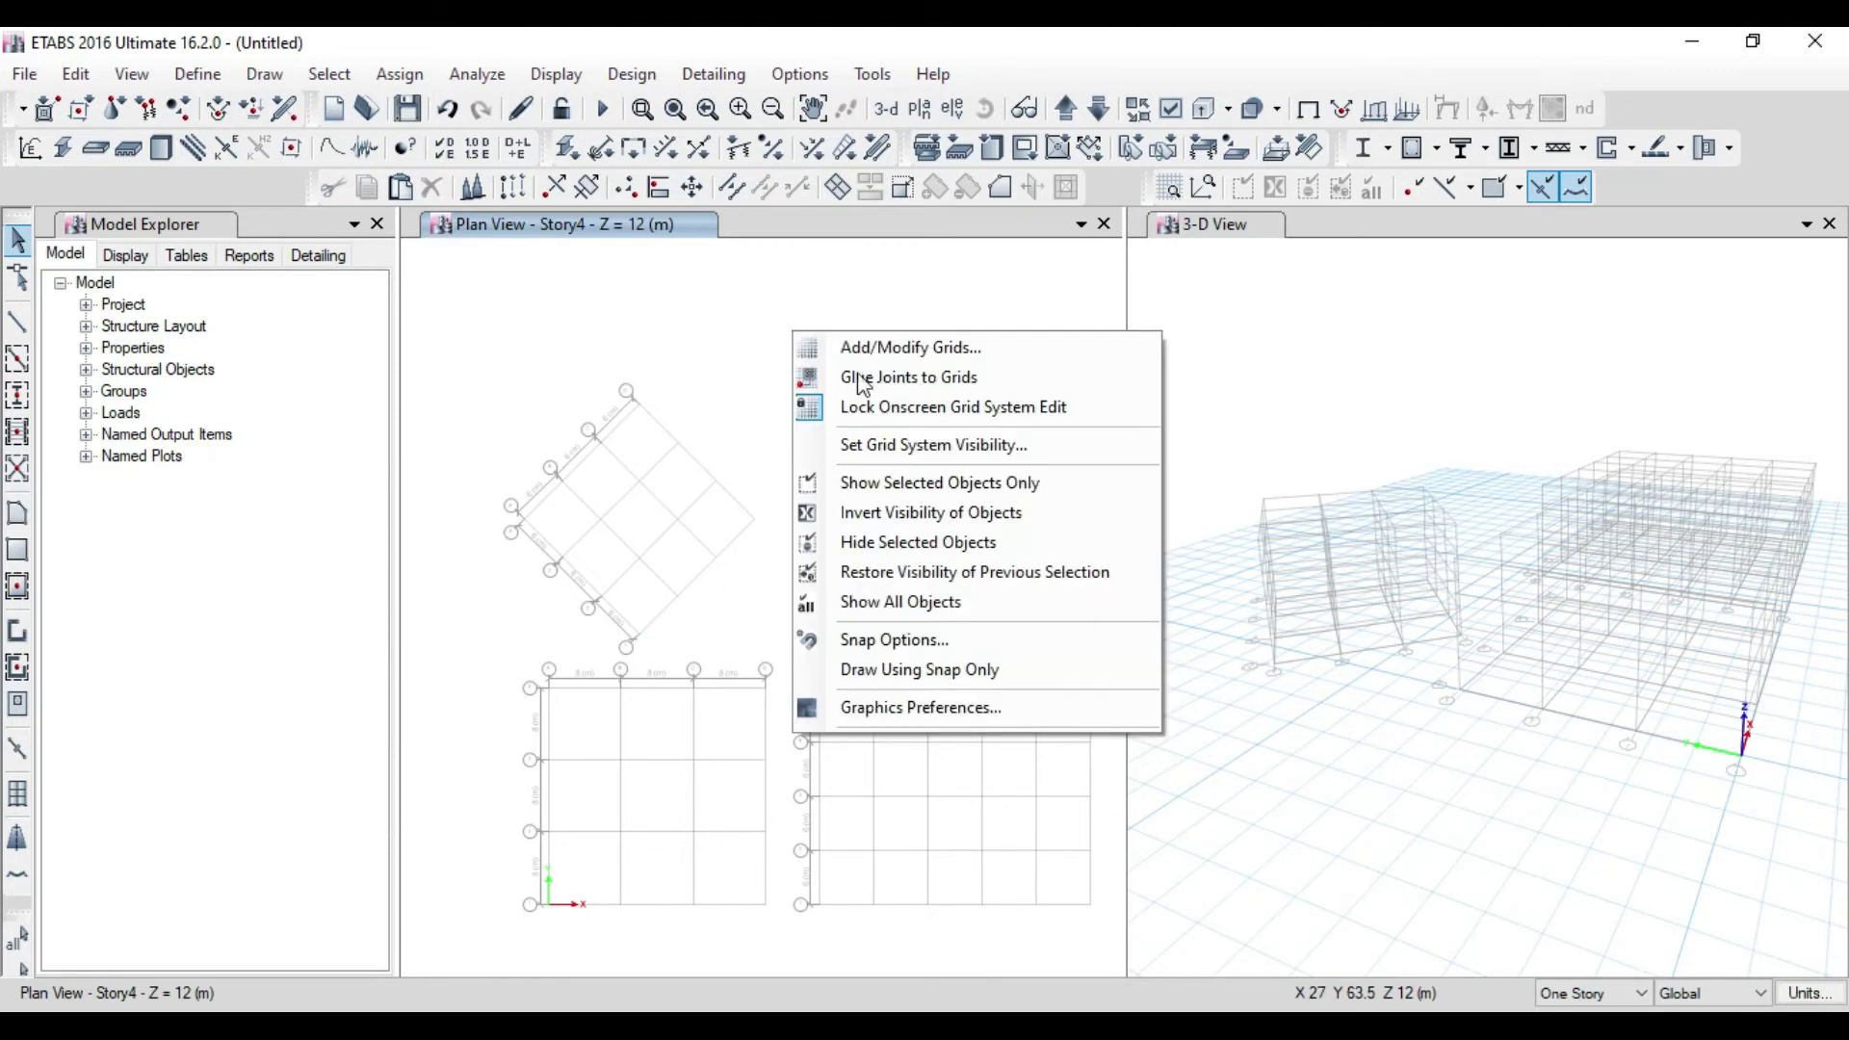
{"action": "left_click", "coordinate": [954, 459]}
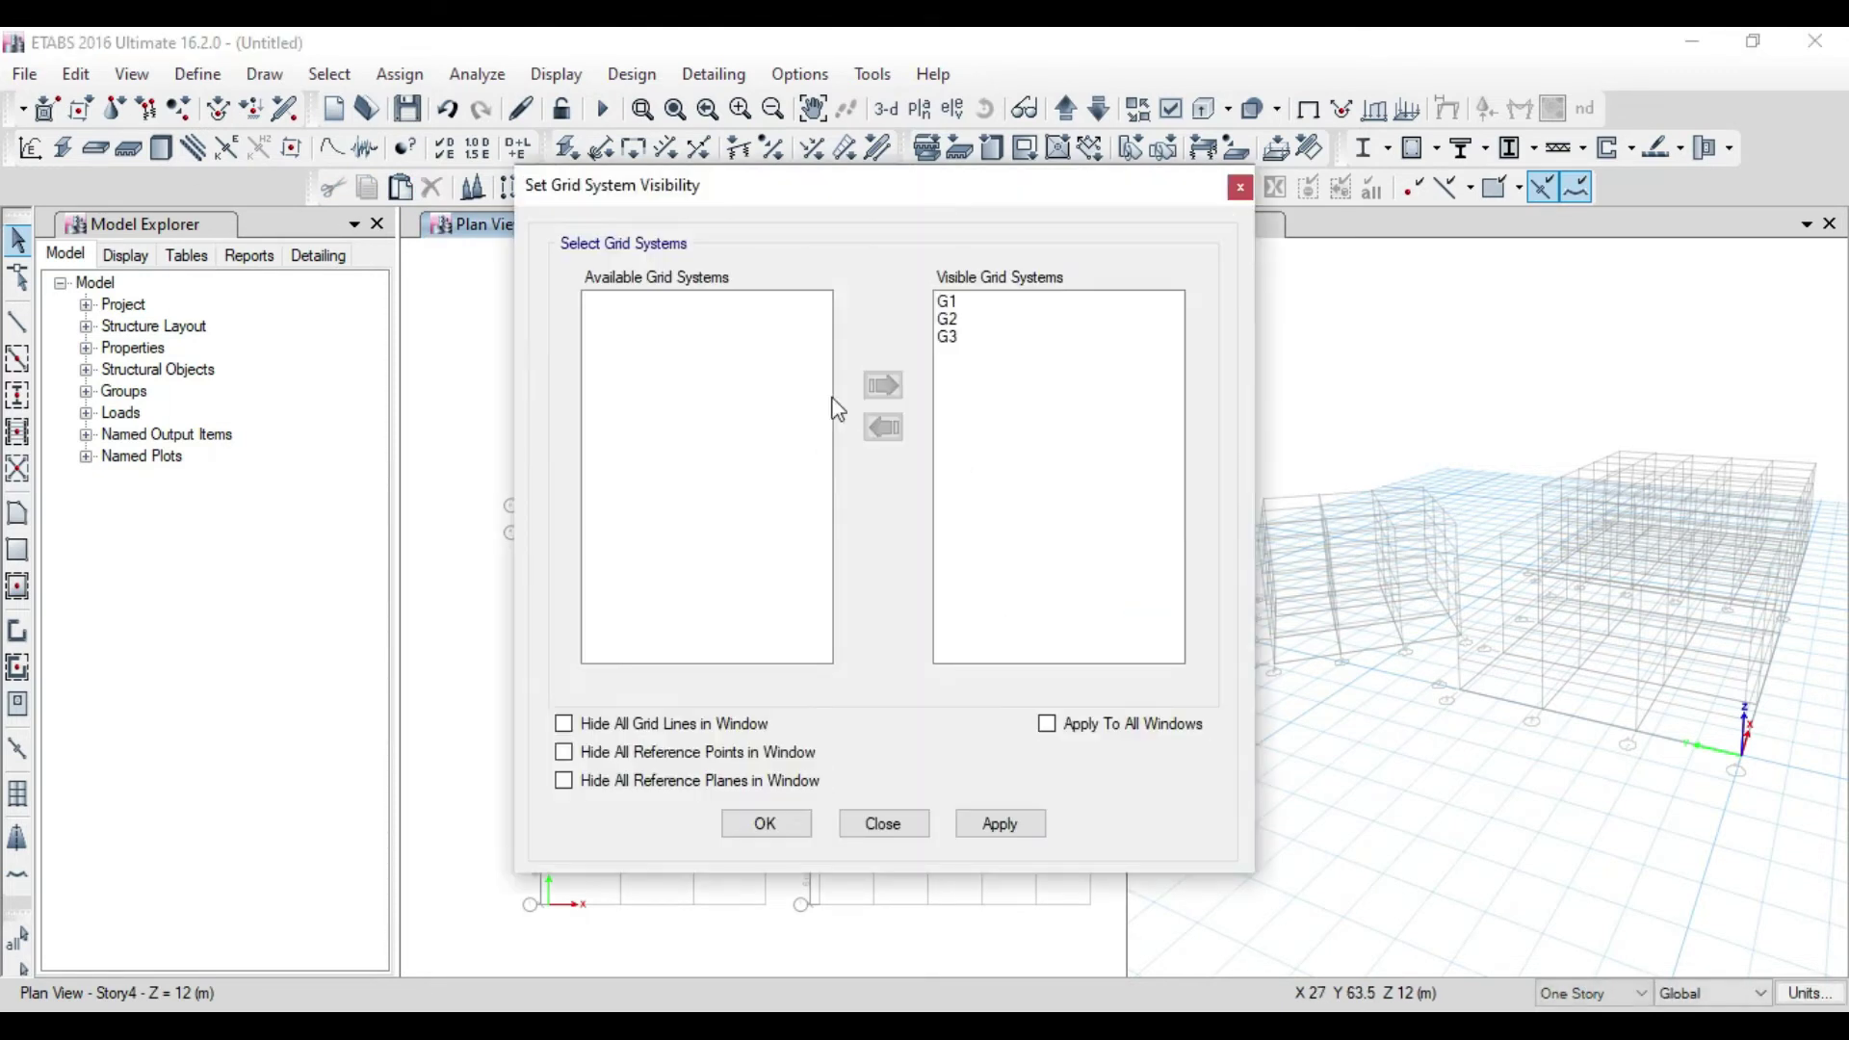
{"action": "left_click", "coordinate": [1240, 187]}
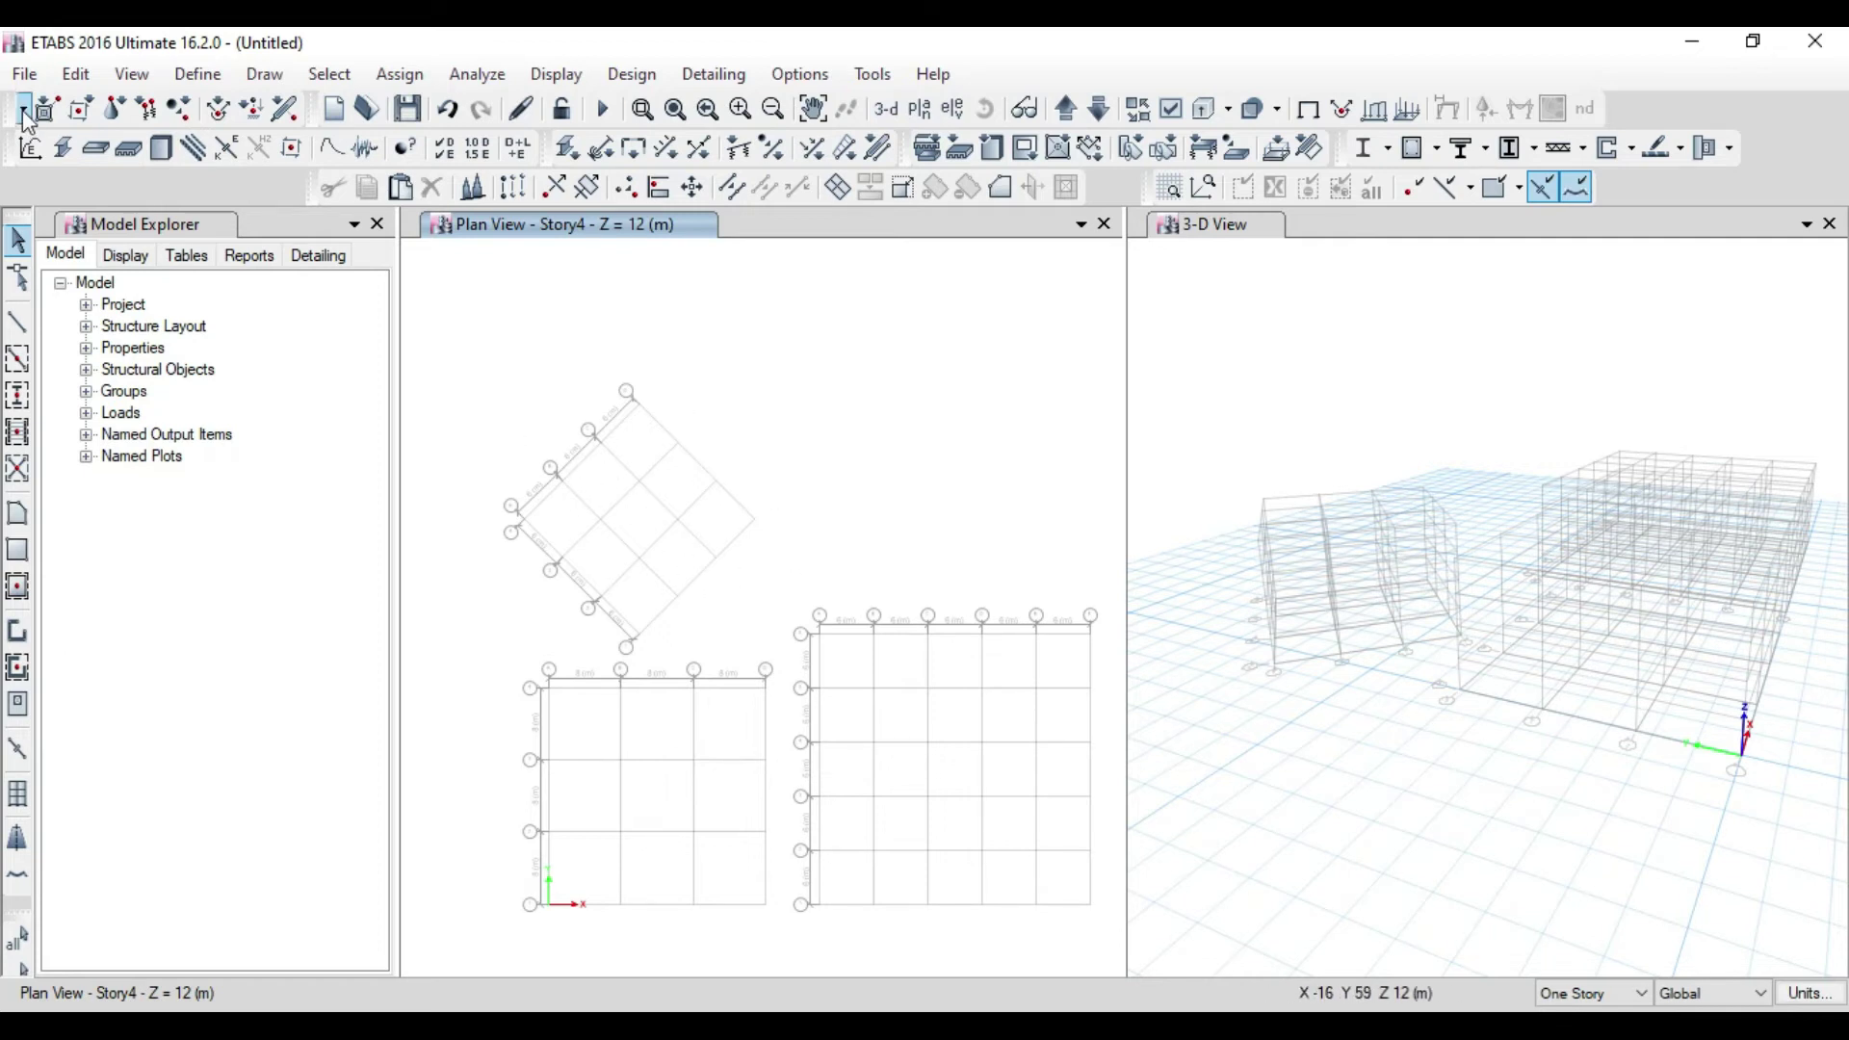
{"action": "left_click", "coordinate": [76, 77]}
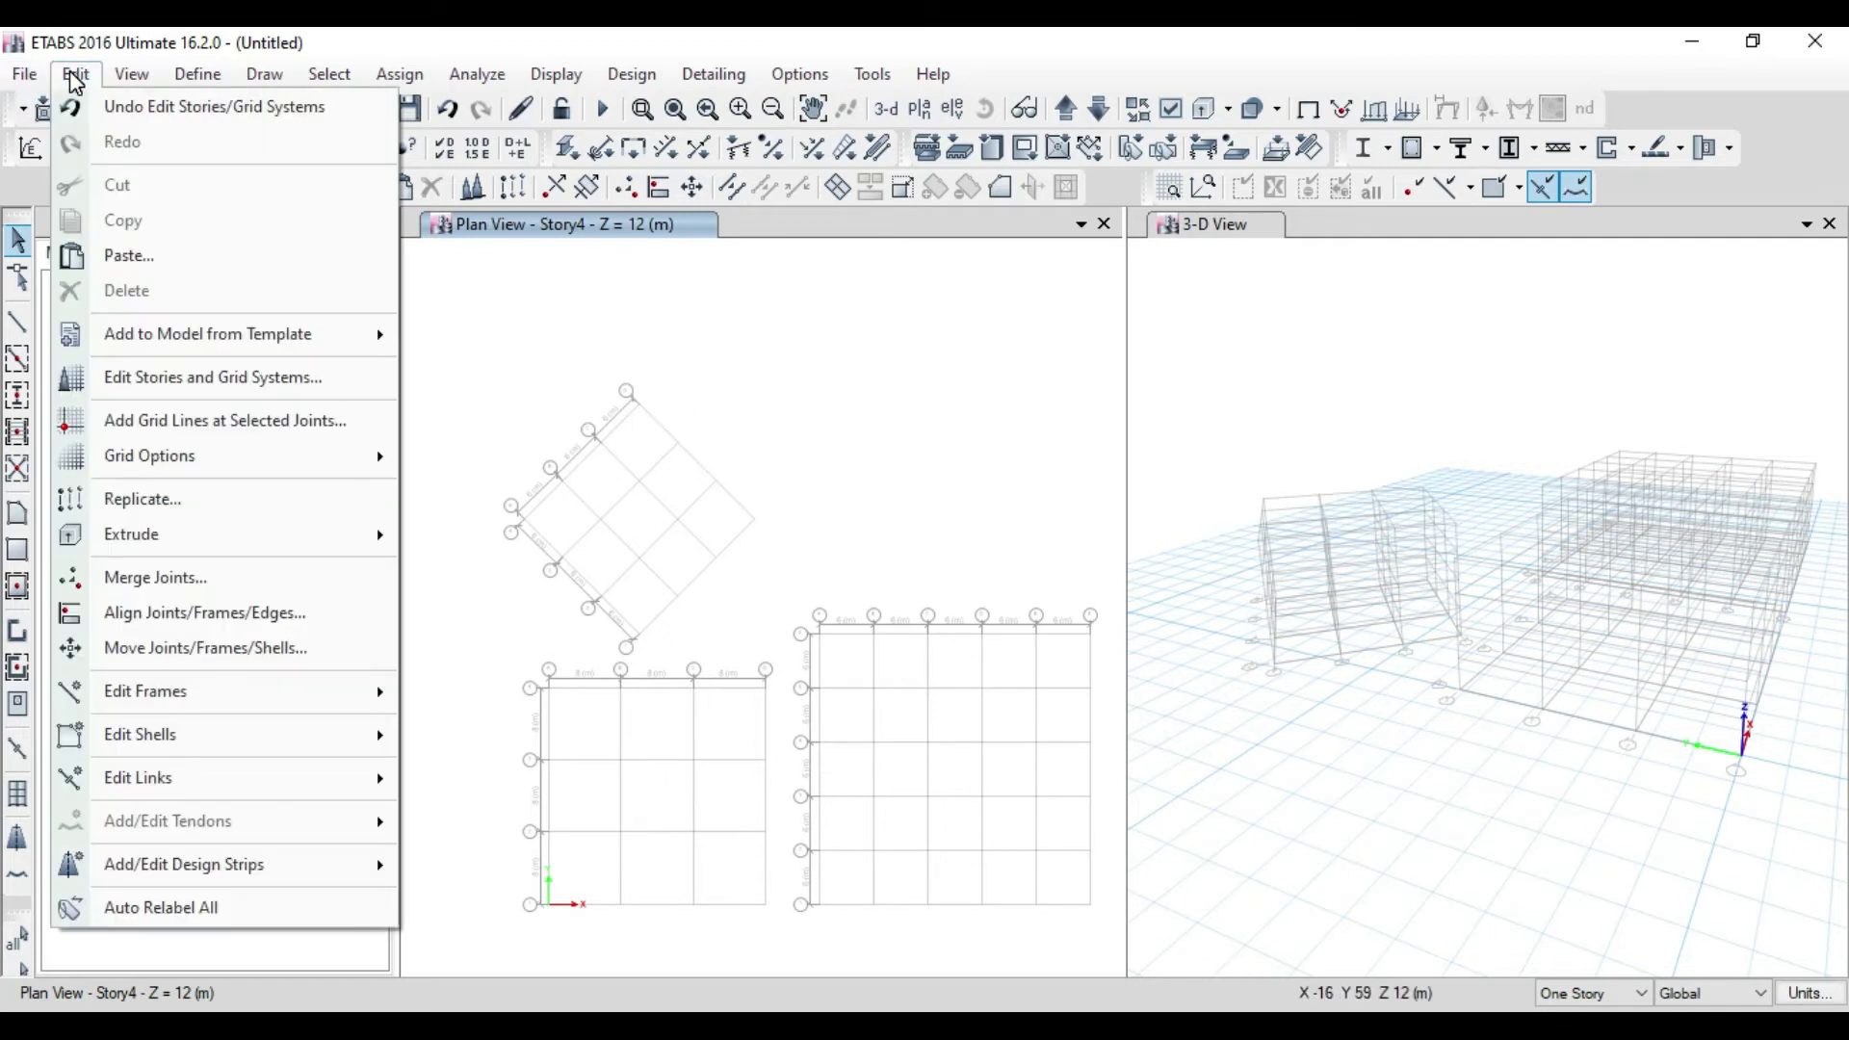
{"action": "left_click", "coordinate": [844, 393]}
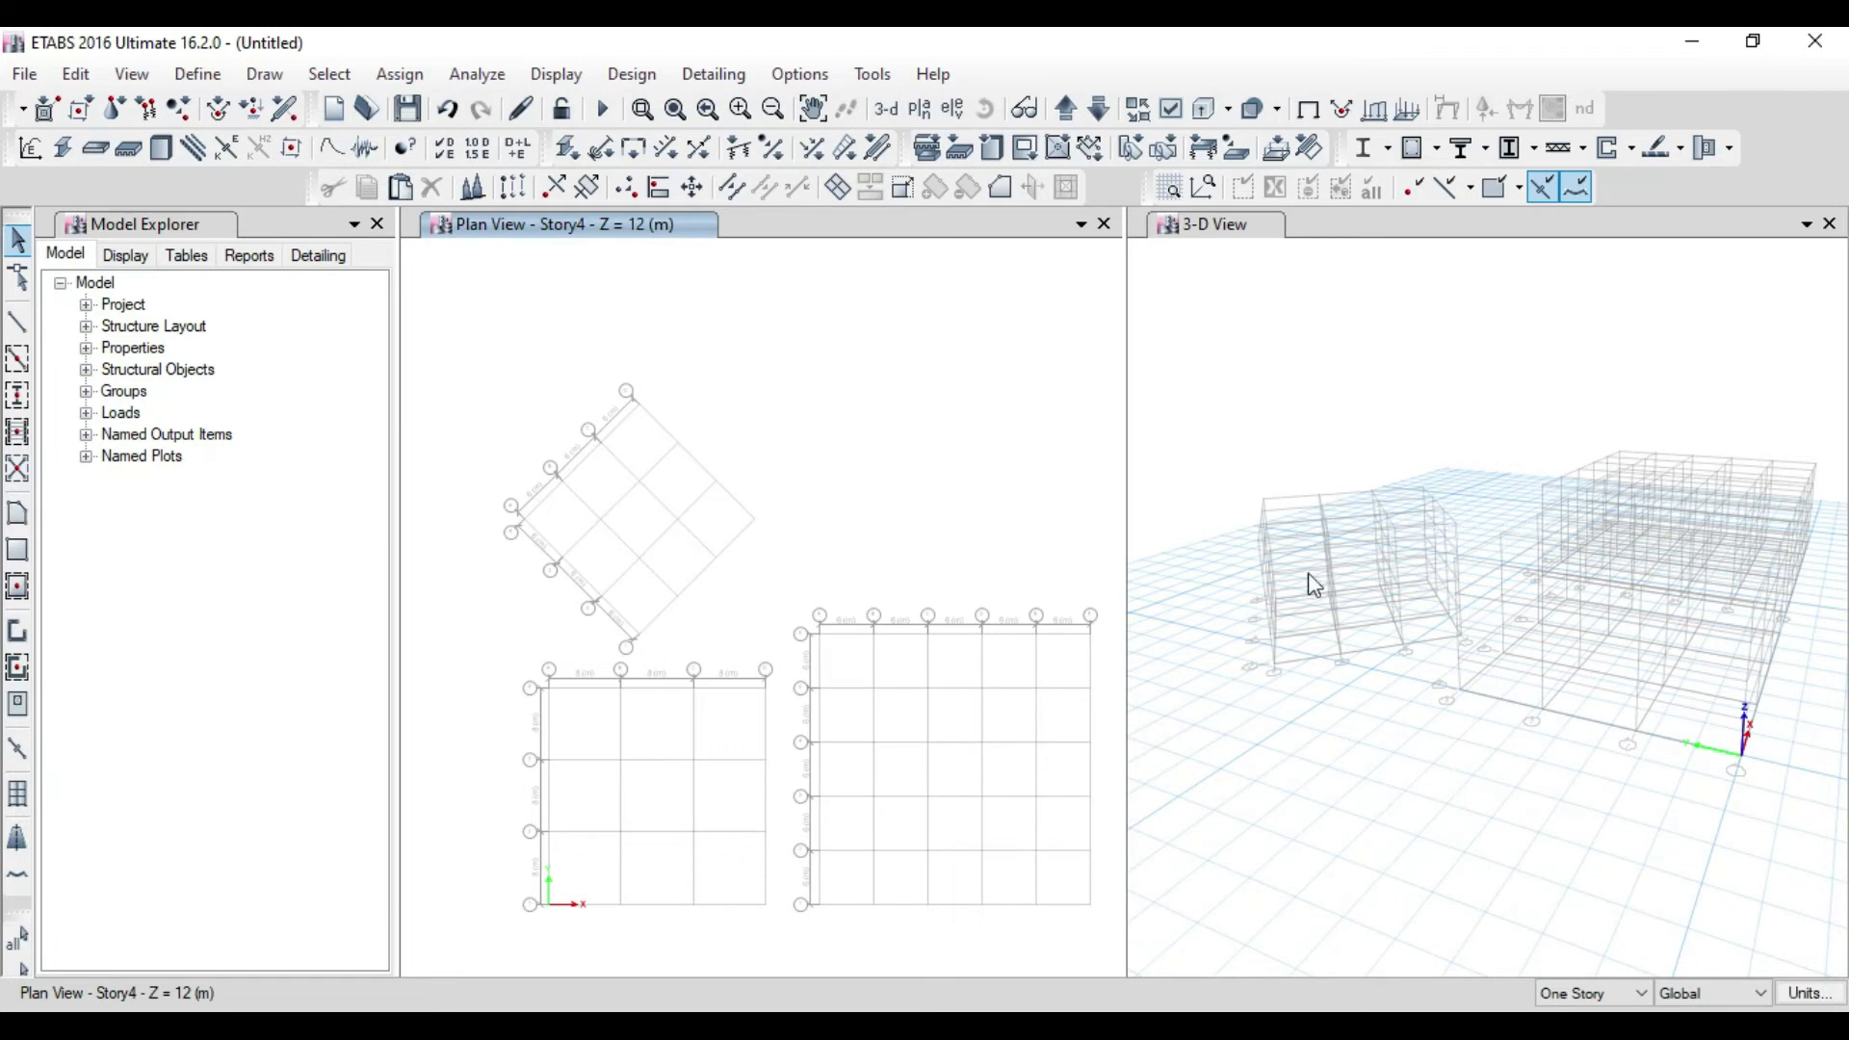
{"action": "middle_click_drag", "start_coordinate": [1408, 855], "coordinate": [1491, 789]}
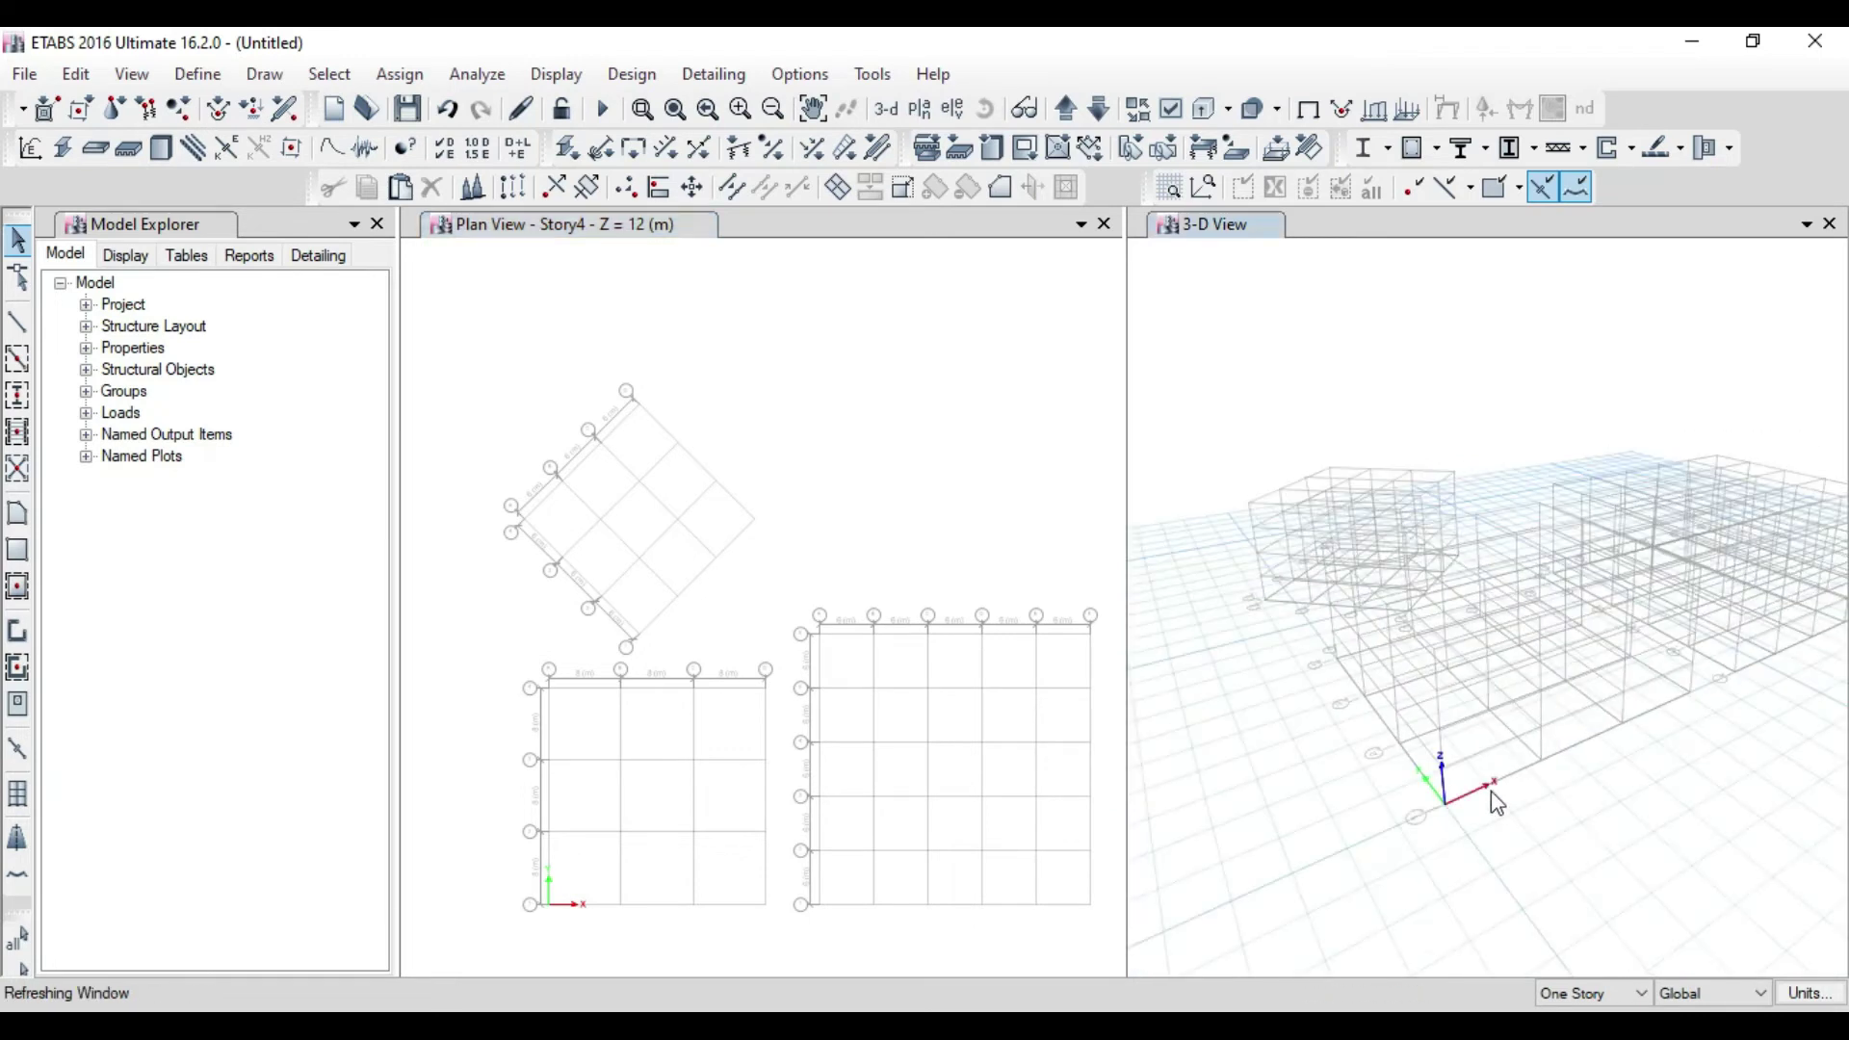
{"action": "left_click", "coordinate": [908, 506]}
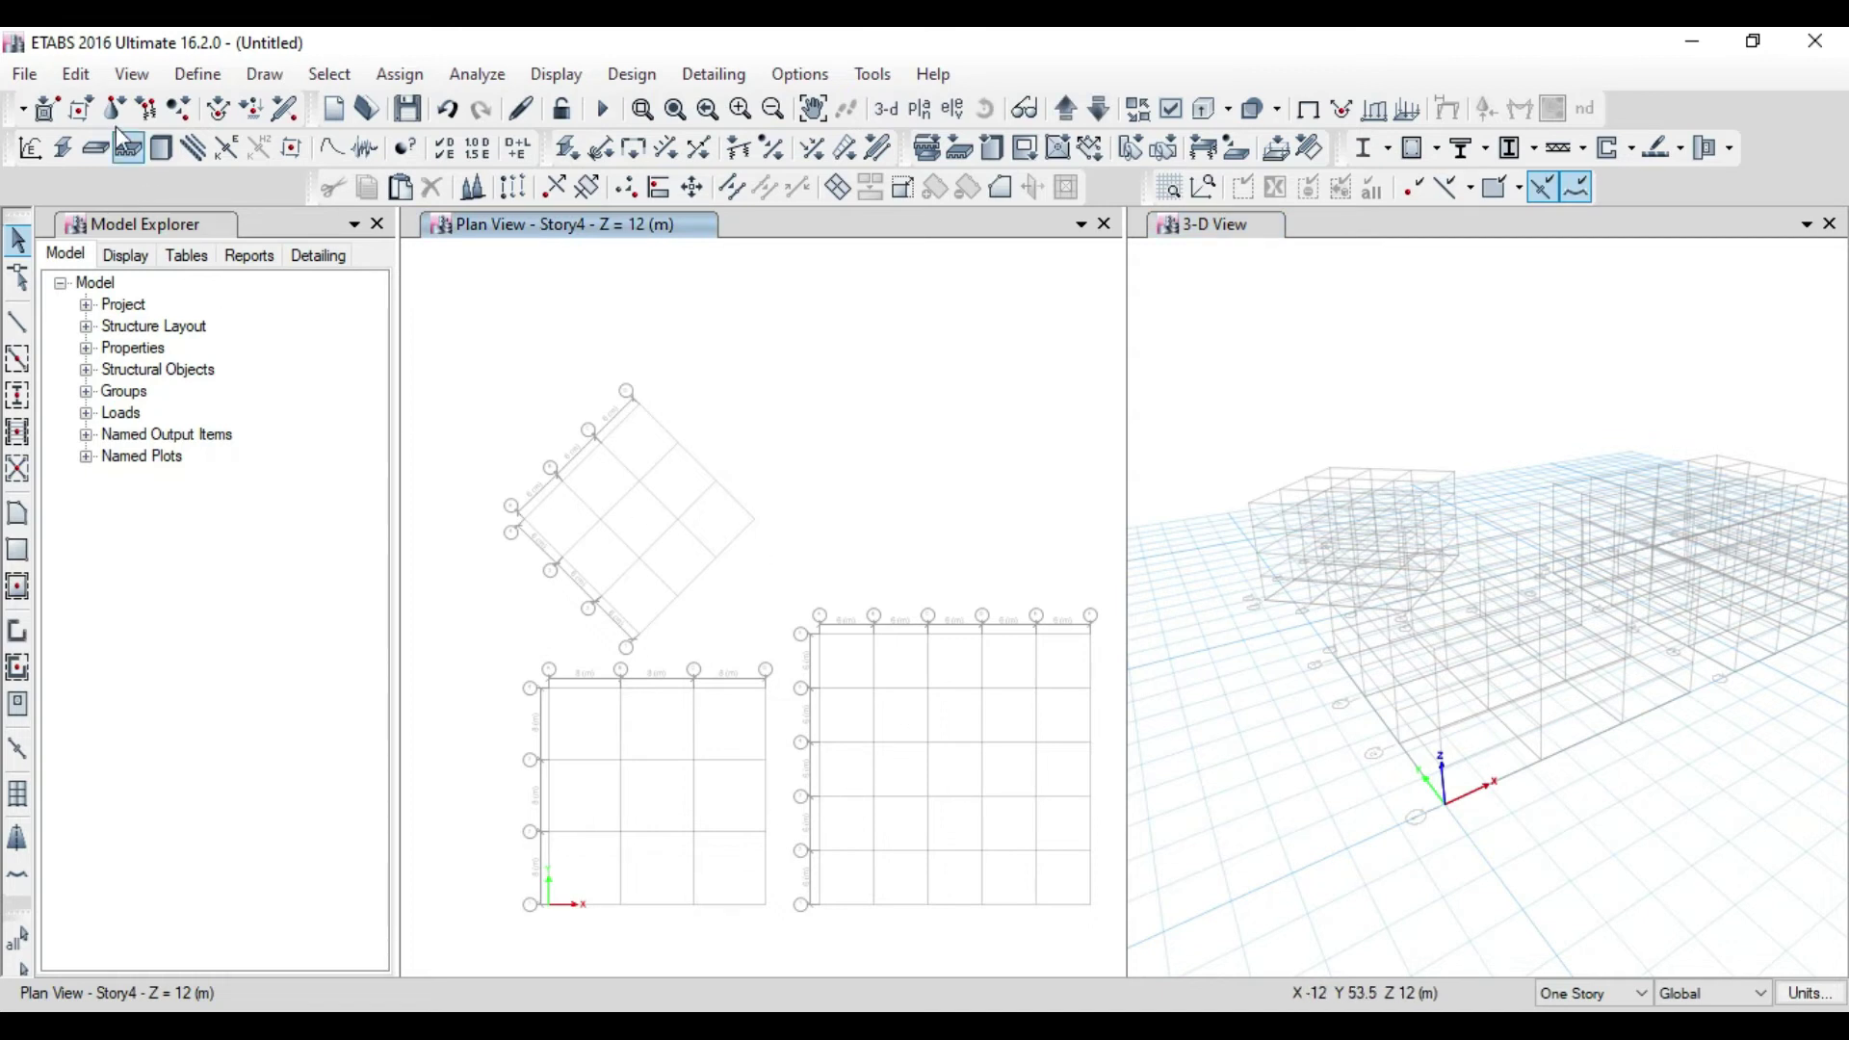
Open the model's story data for editing from the story and grid system settings
{"action": "left_click", "coordinate": [76, 75]}
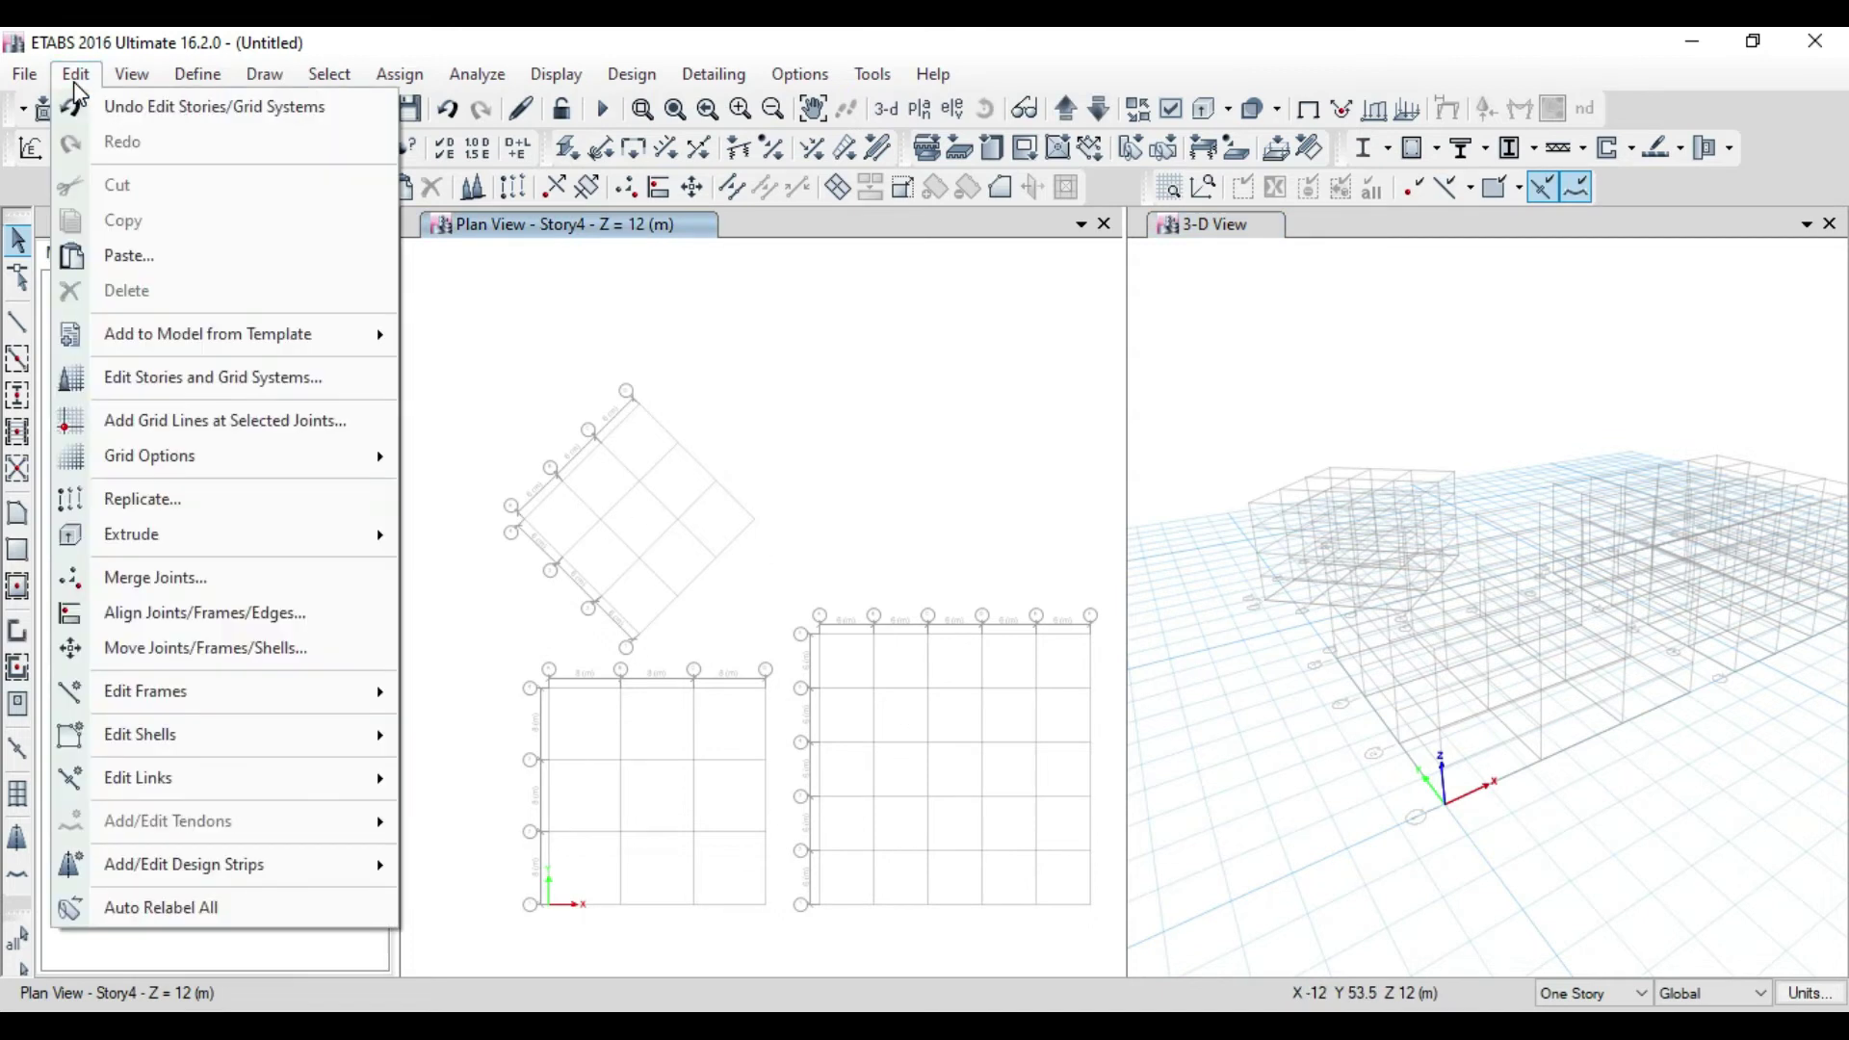
{"action": "left_click", "coordinate": [154, 380]}
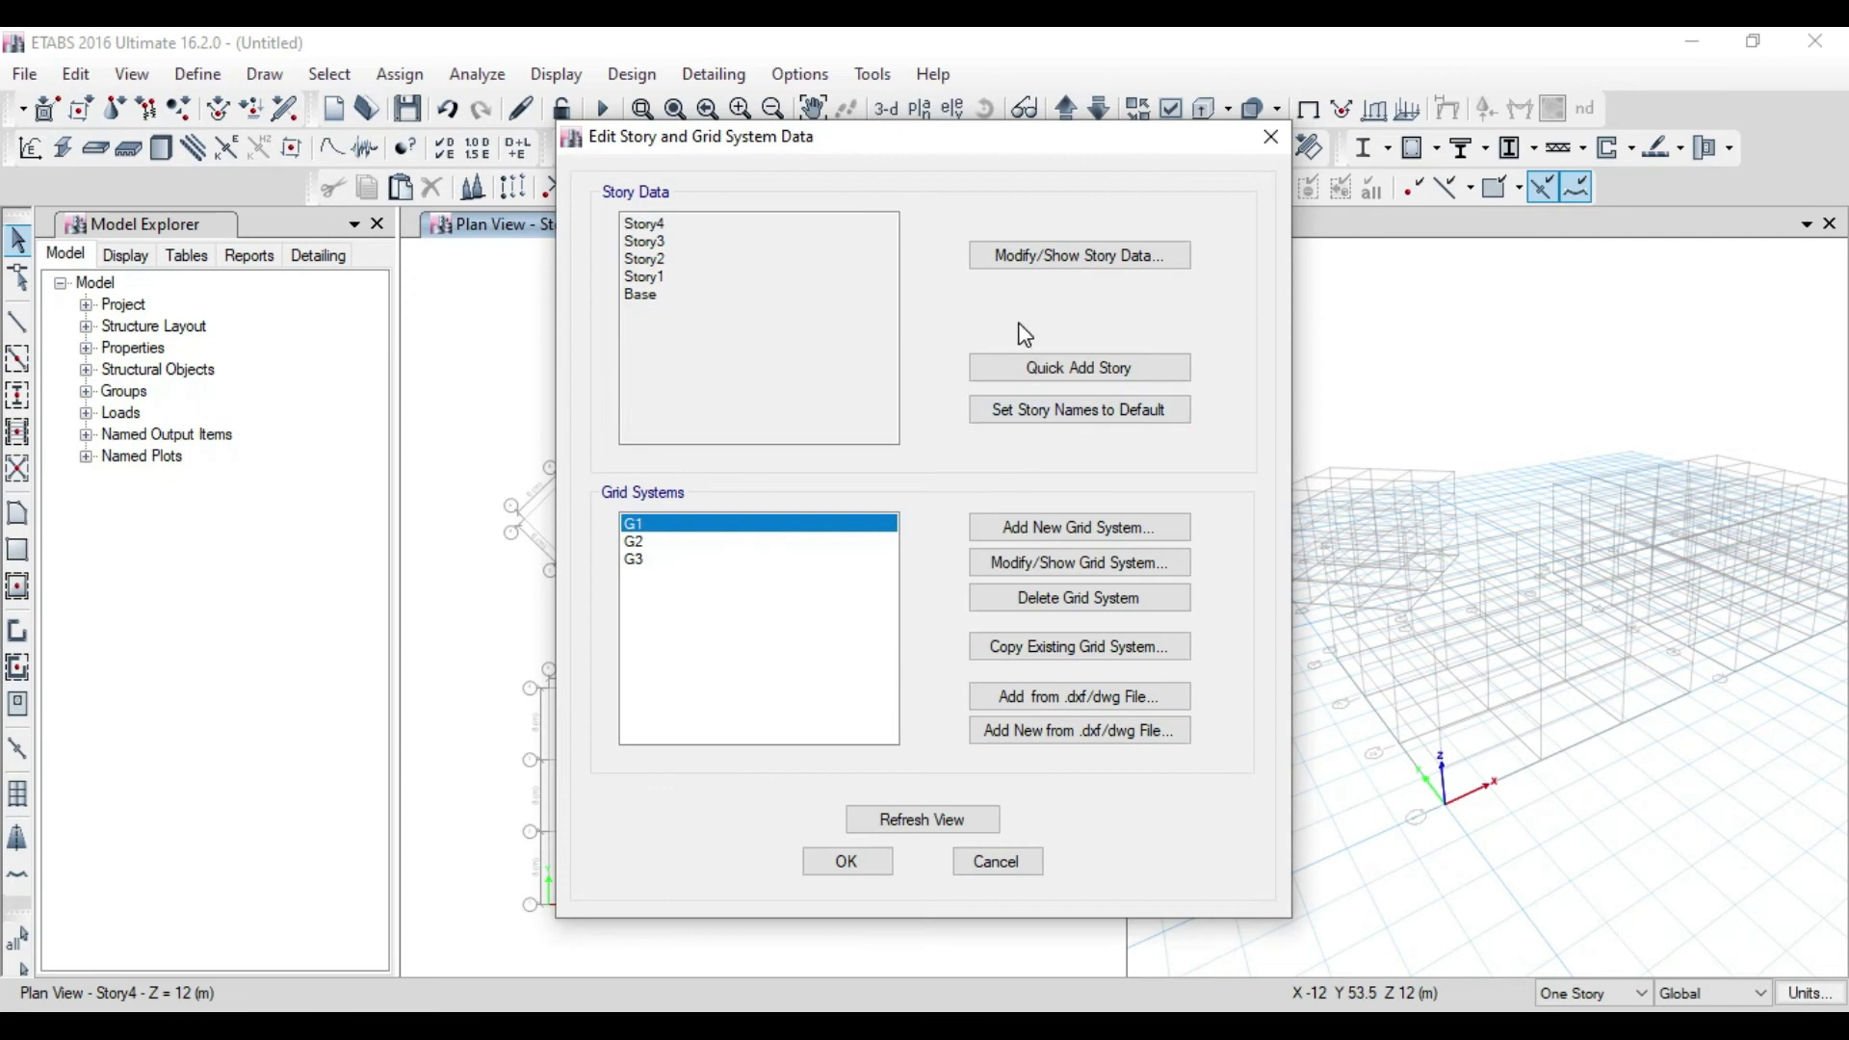
{"action": "left_click_drag", "start_coordinate": [1002, 162], "coordinate": [1291, 159]}
{"action": "left_click", "coordinate": [1287, 254]}
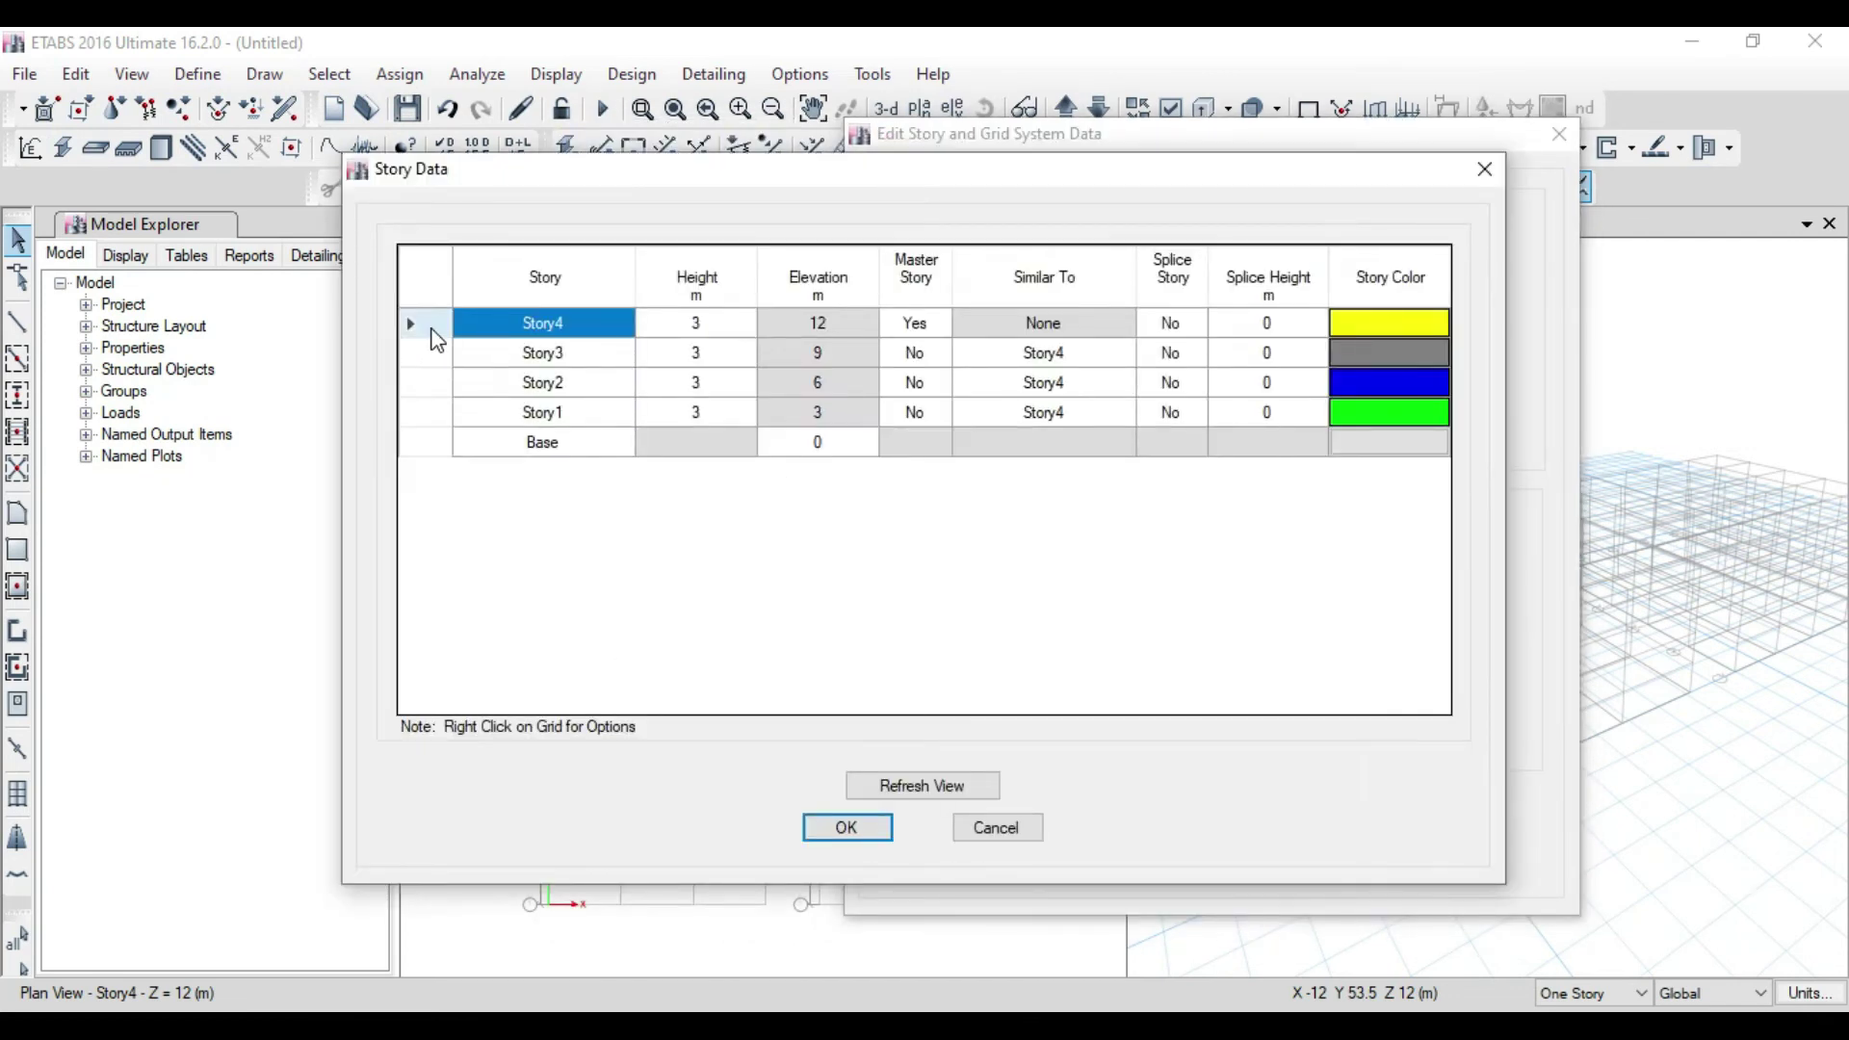
Add one 10 m high story above Story4, keeping the existing story heights
{"action": "right_click", "coordinate": [433, 329]}
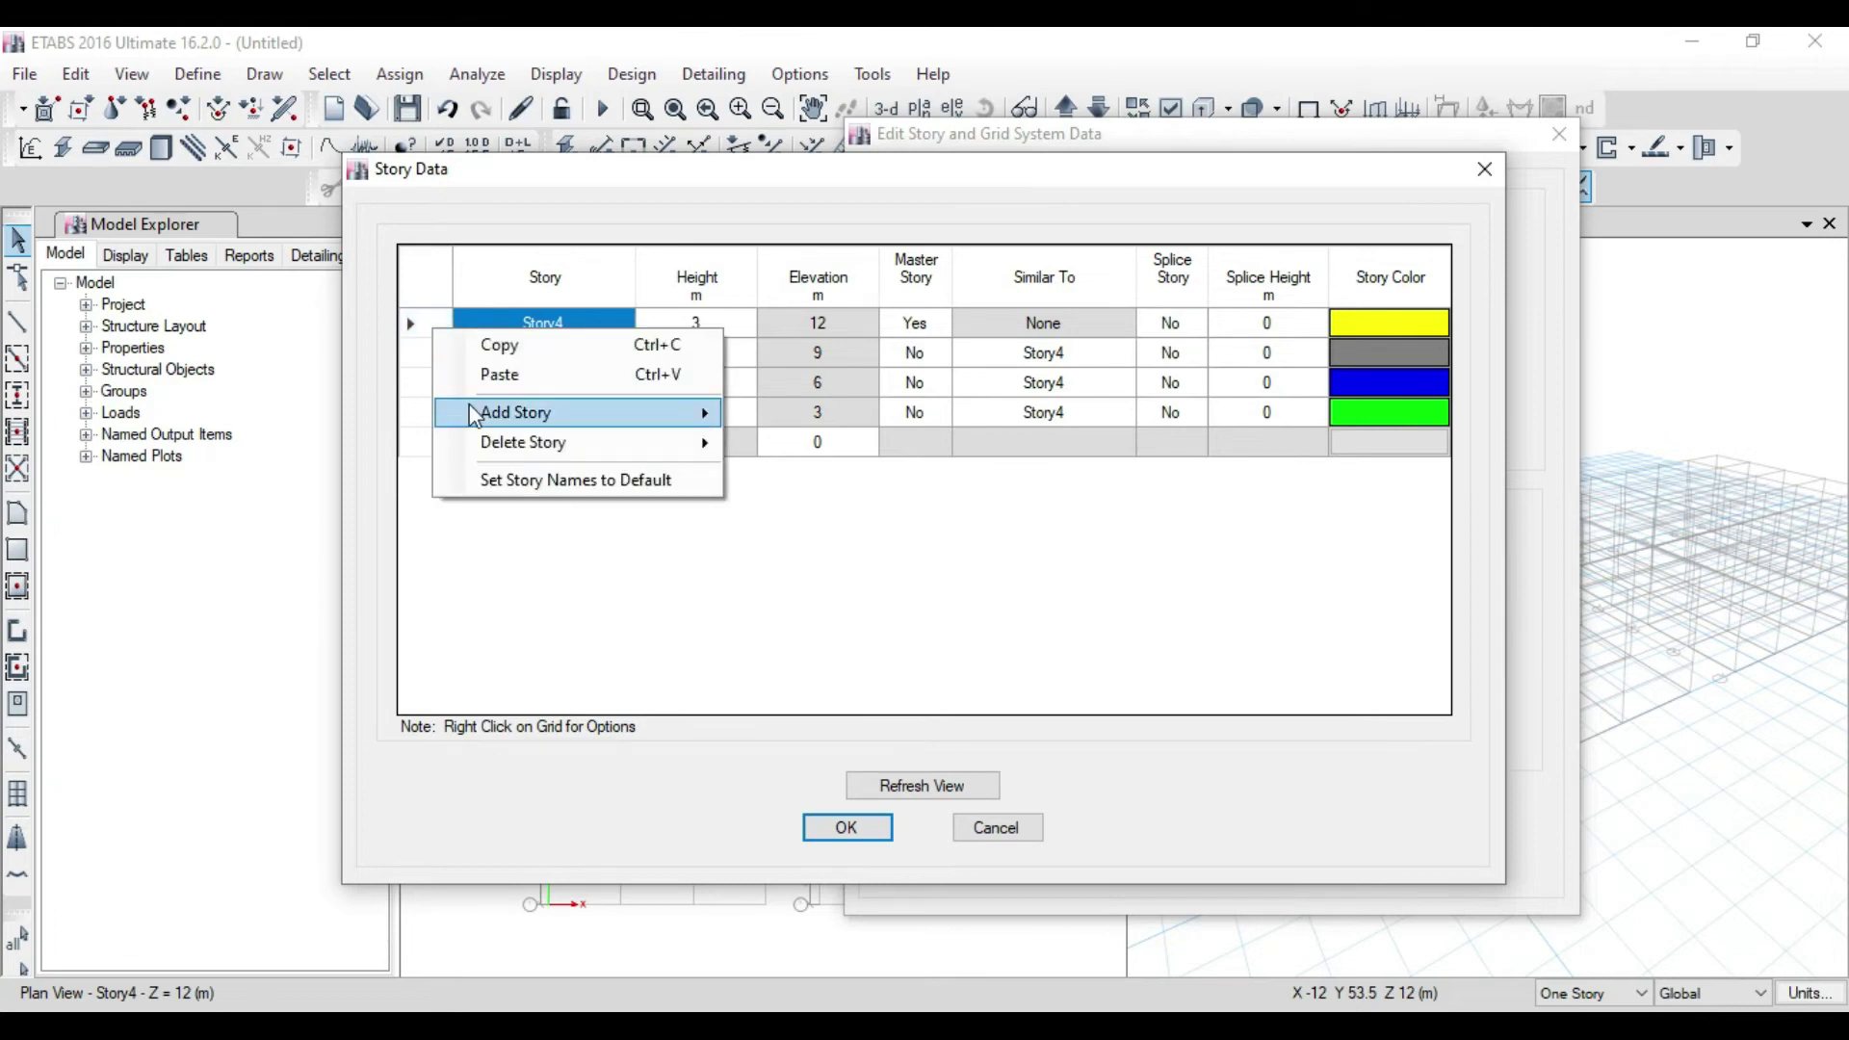
{"action": "mouse_move", "coordinate": [478, 412]}
{"action": "left_click", "coordinate": [762, 414]}
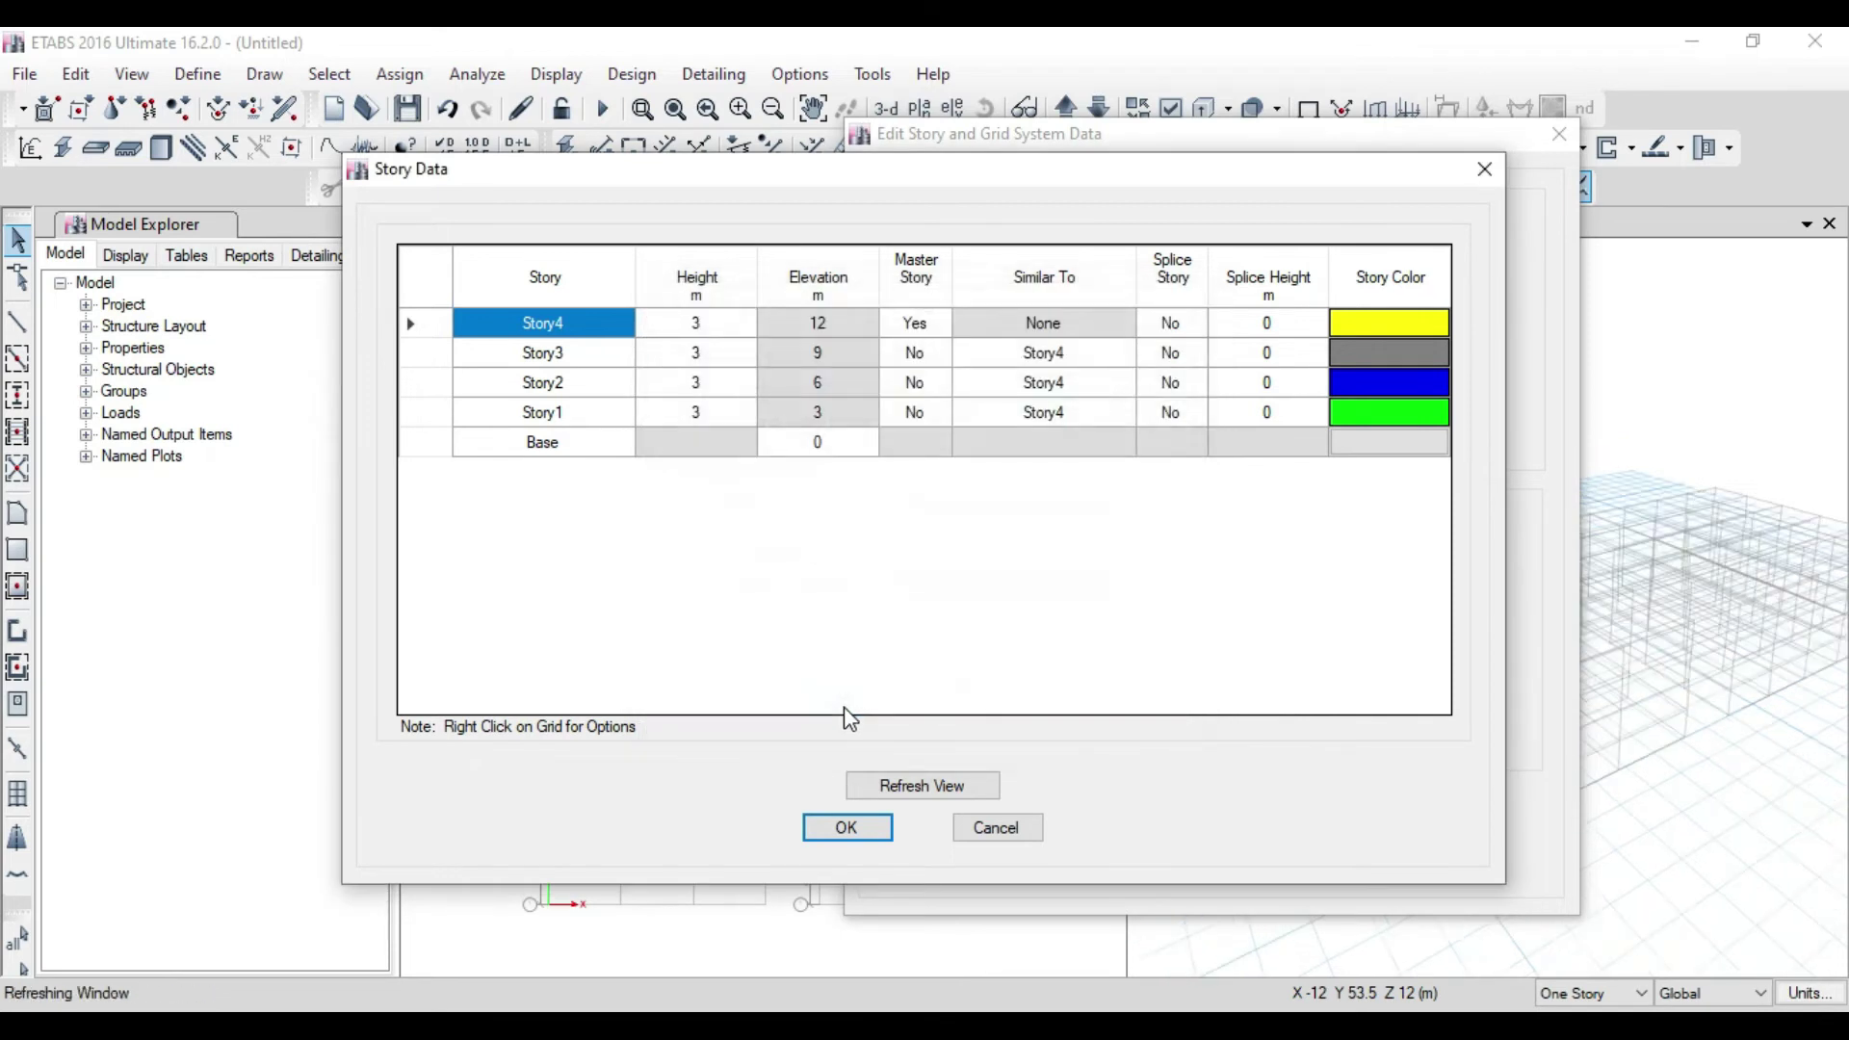
{"action": "right_click", "coordinate": [448, 363]}
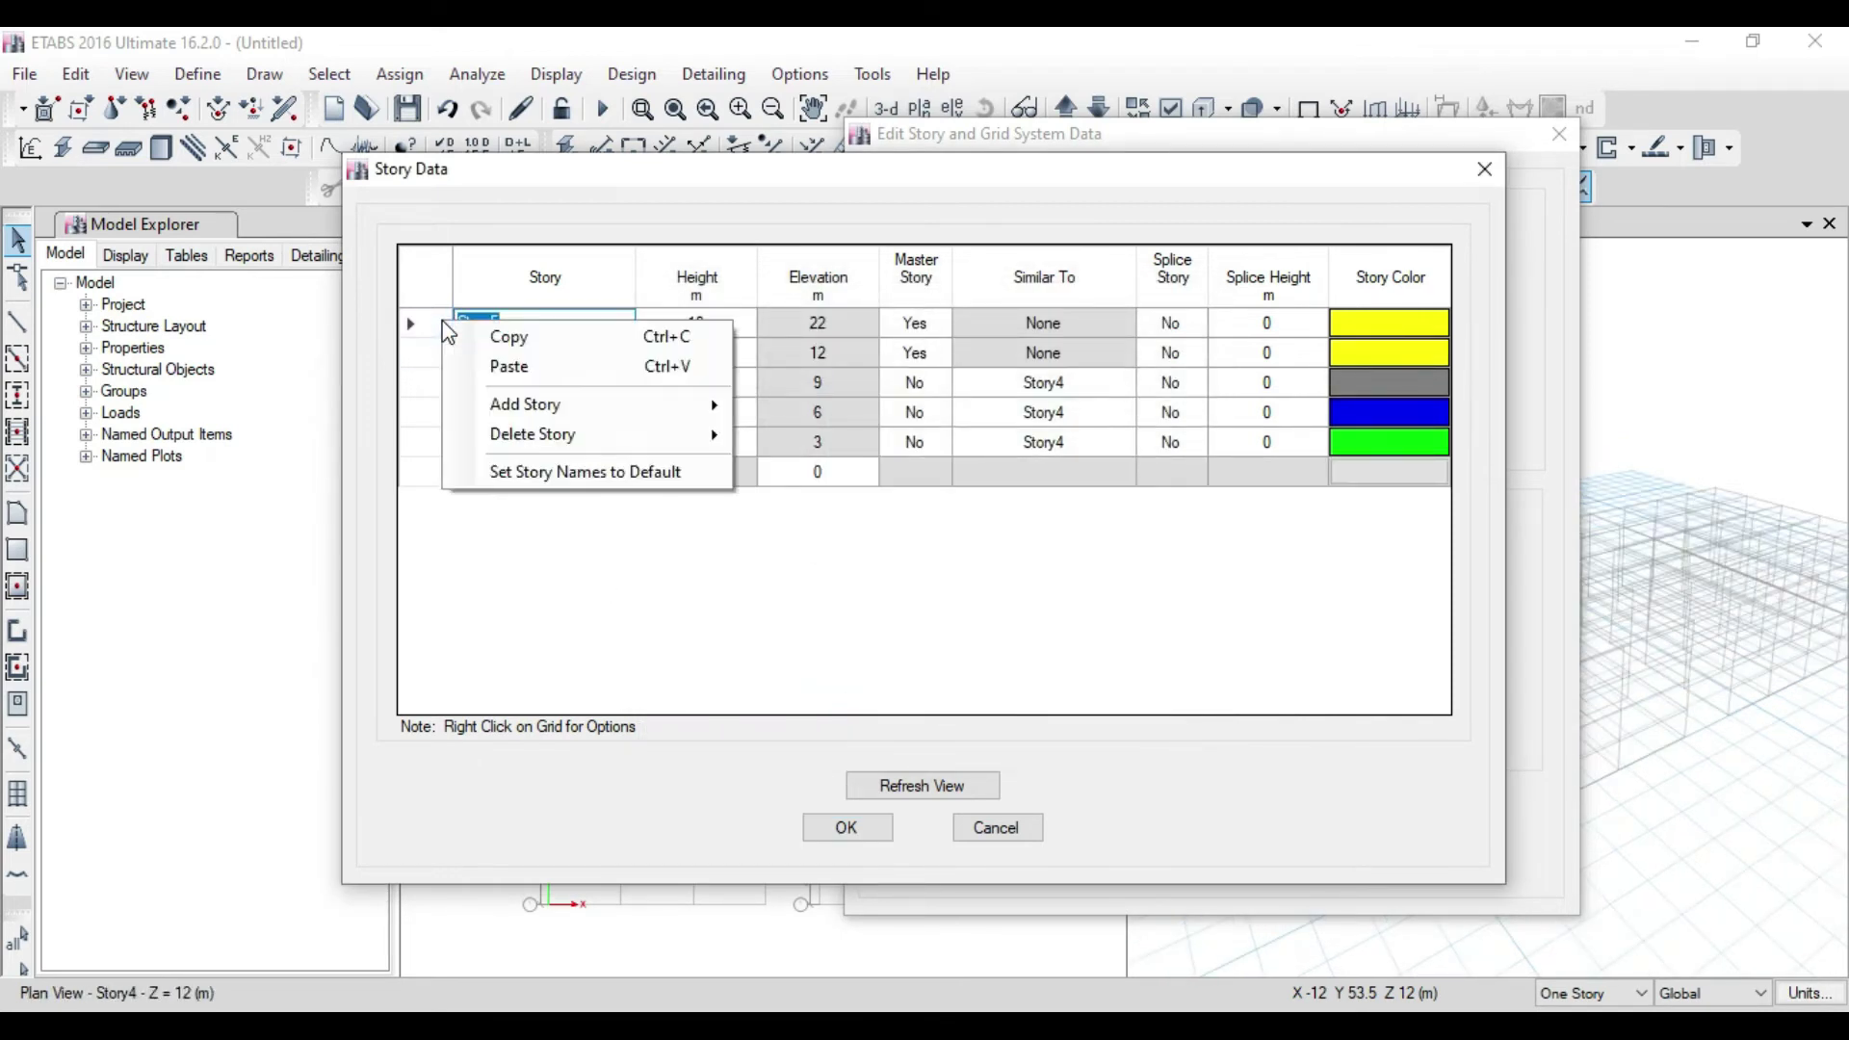
{"action": "mouse_move", "coordinate": [607, 408]}
{"action": "left_click", "coordinate": [806, 408]}
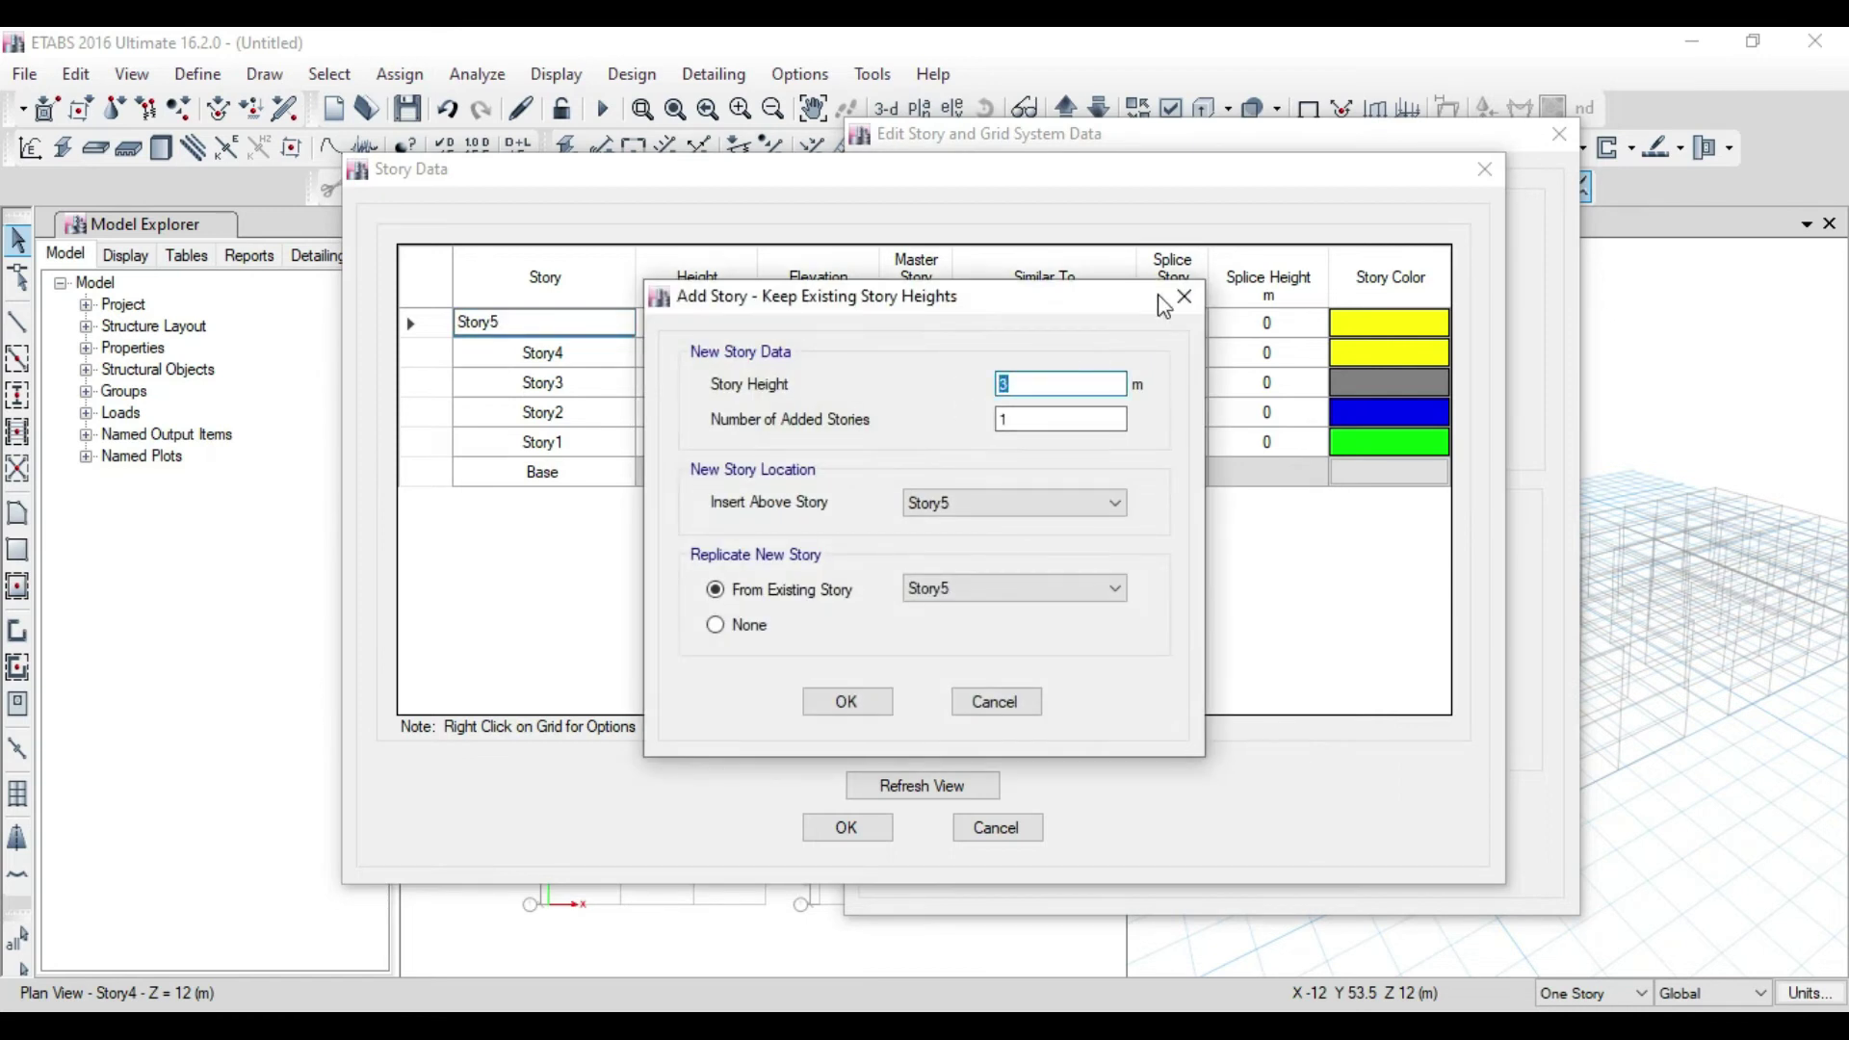
{"action": "left_click", "coordinate": [1184, 296]}
Delete the 10 m high Story5 from the story data
{"action": "left_click", "coordinate": [433, 318]}
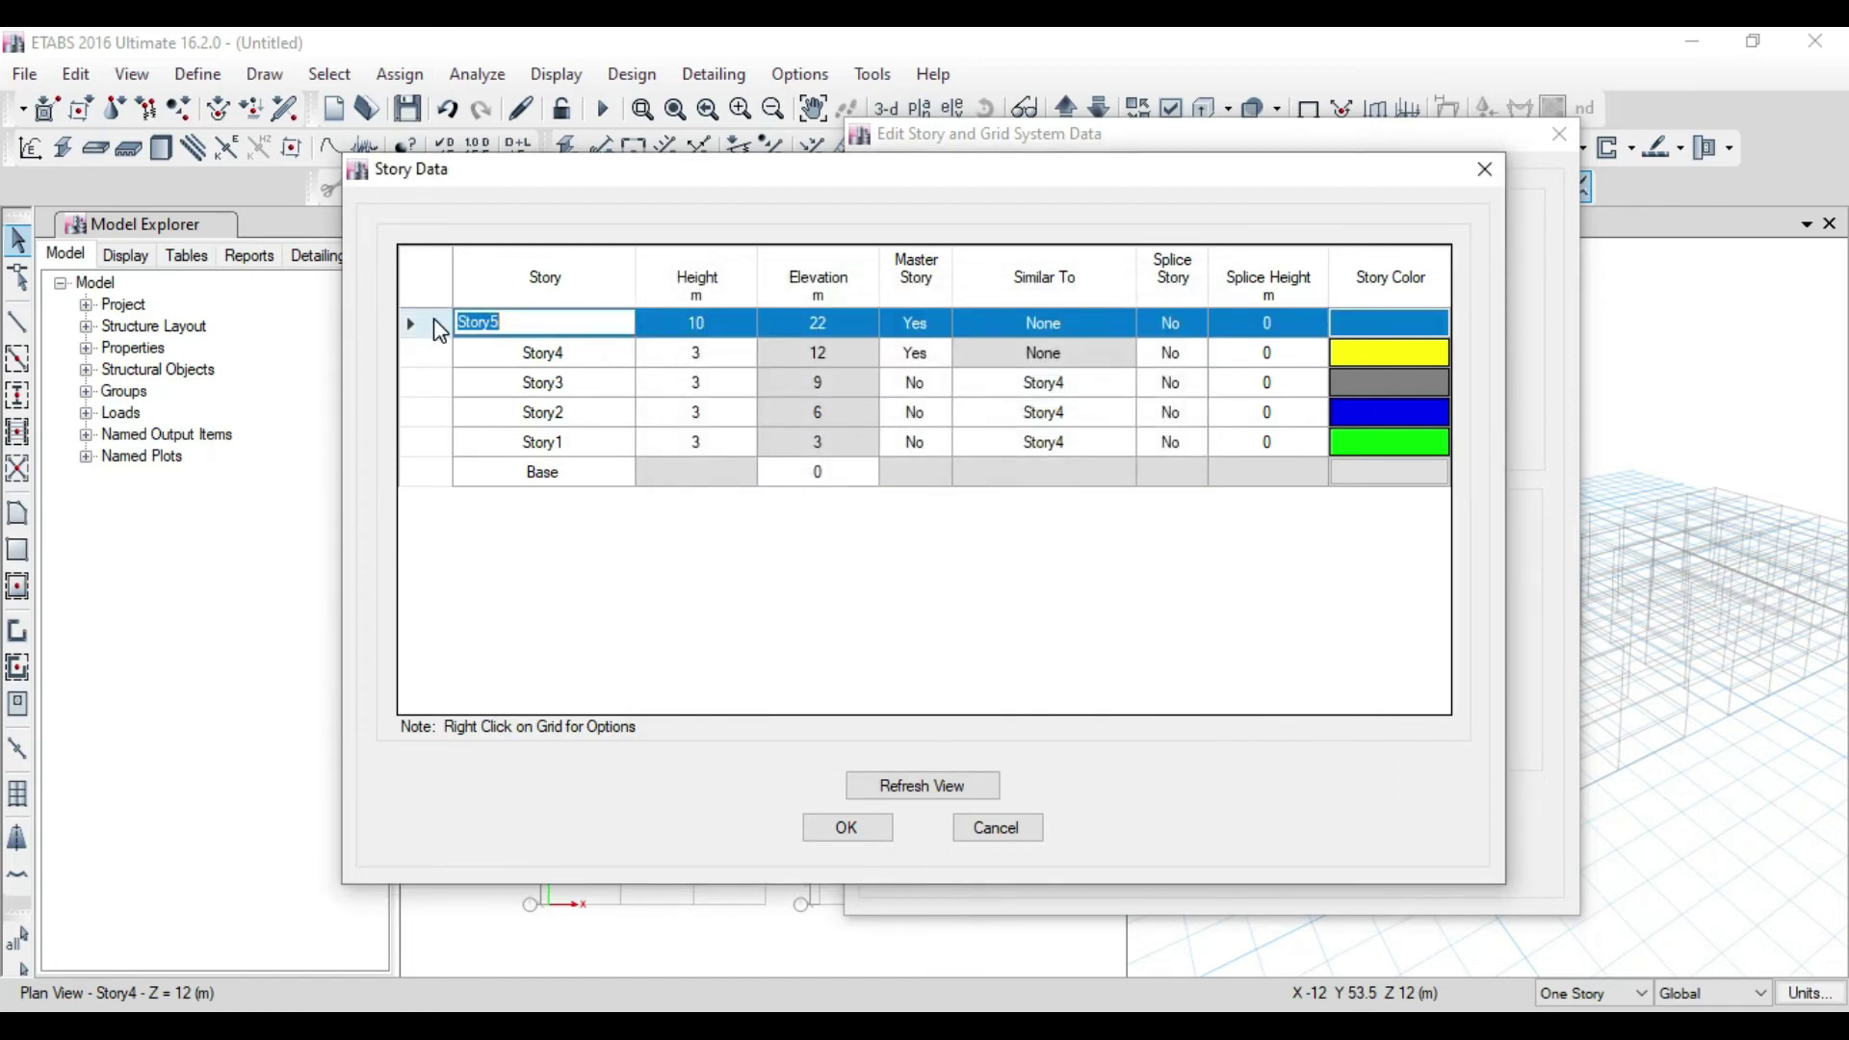
{"action": "right_click", "coordinate": [433, 318]}
{"action": "mouse_move", "coordinate": [576, 430]}
{"action": "left_click", "coordinate": [809, 436]}
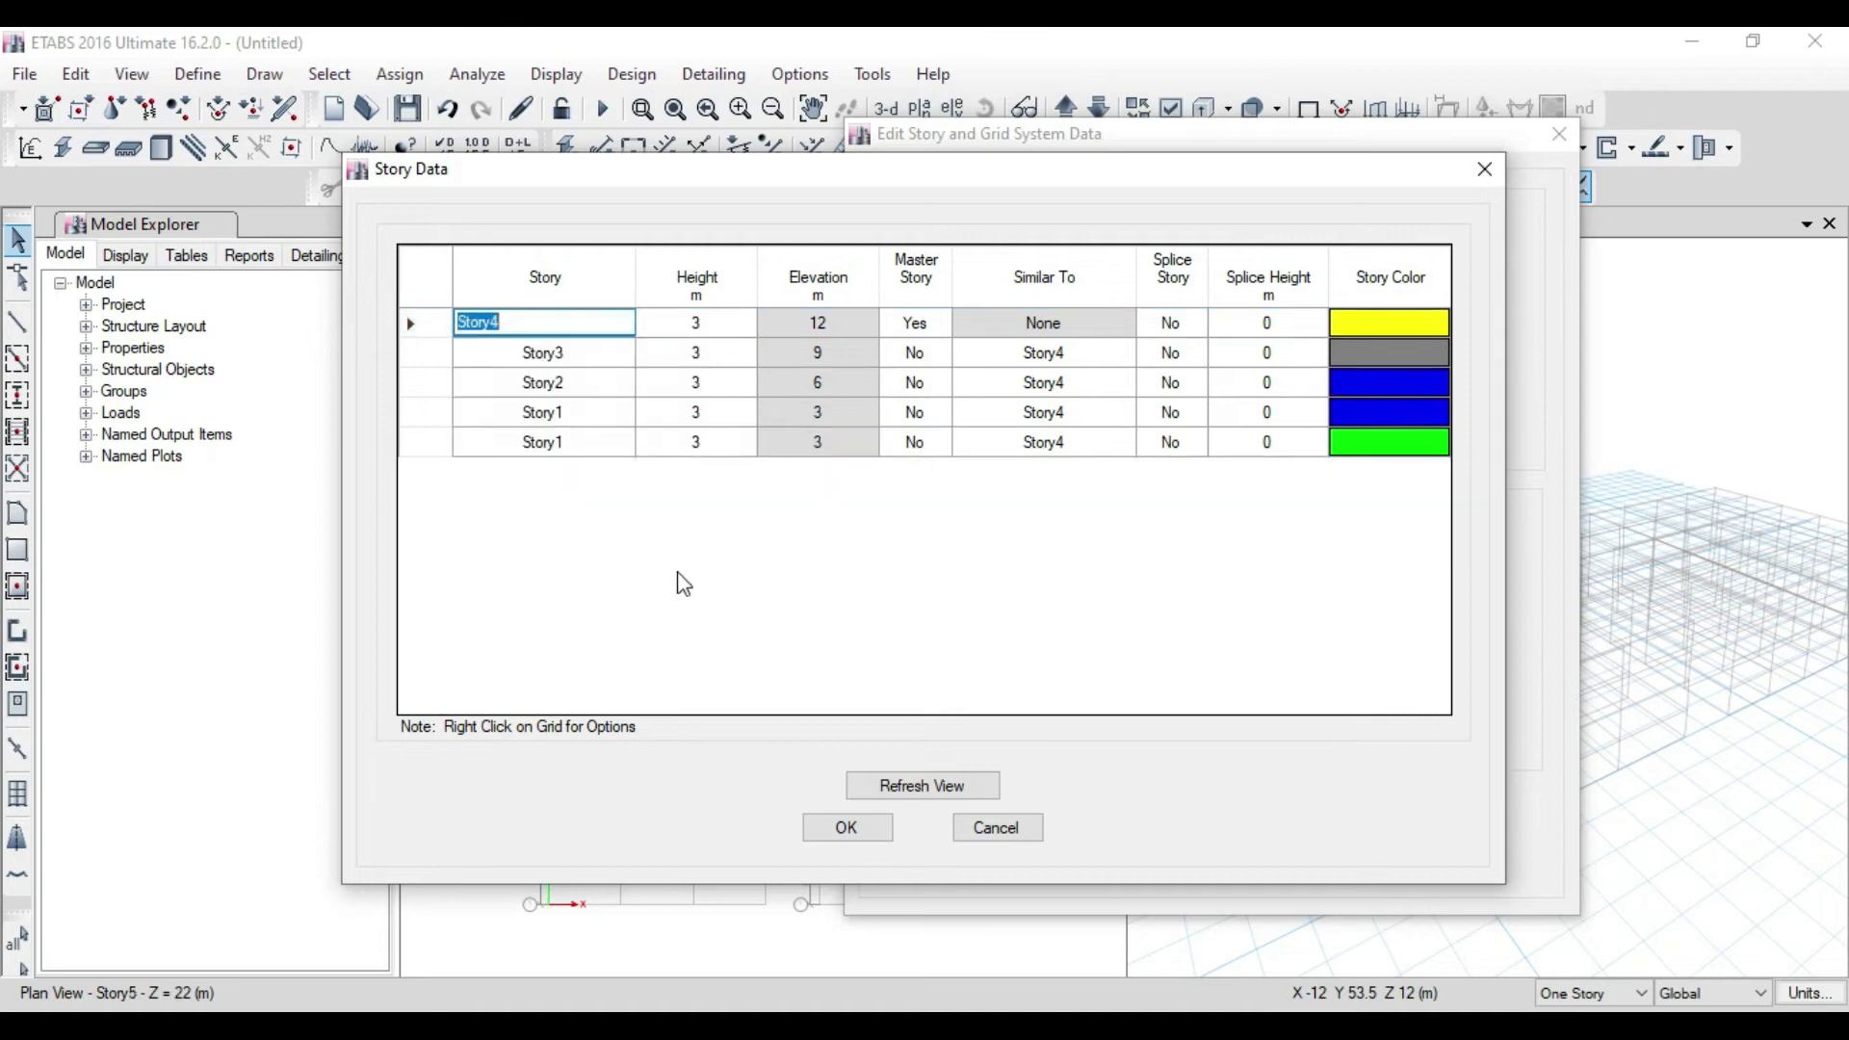
Add 10 stories of 3 m height above Story4, replicated from Story4 with existing story heights kept, and apply the story edits
{"action": "right_click", "coordinate": [429, 325]}
{"action": "mouse_move", "coordinate": [497, 408]}
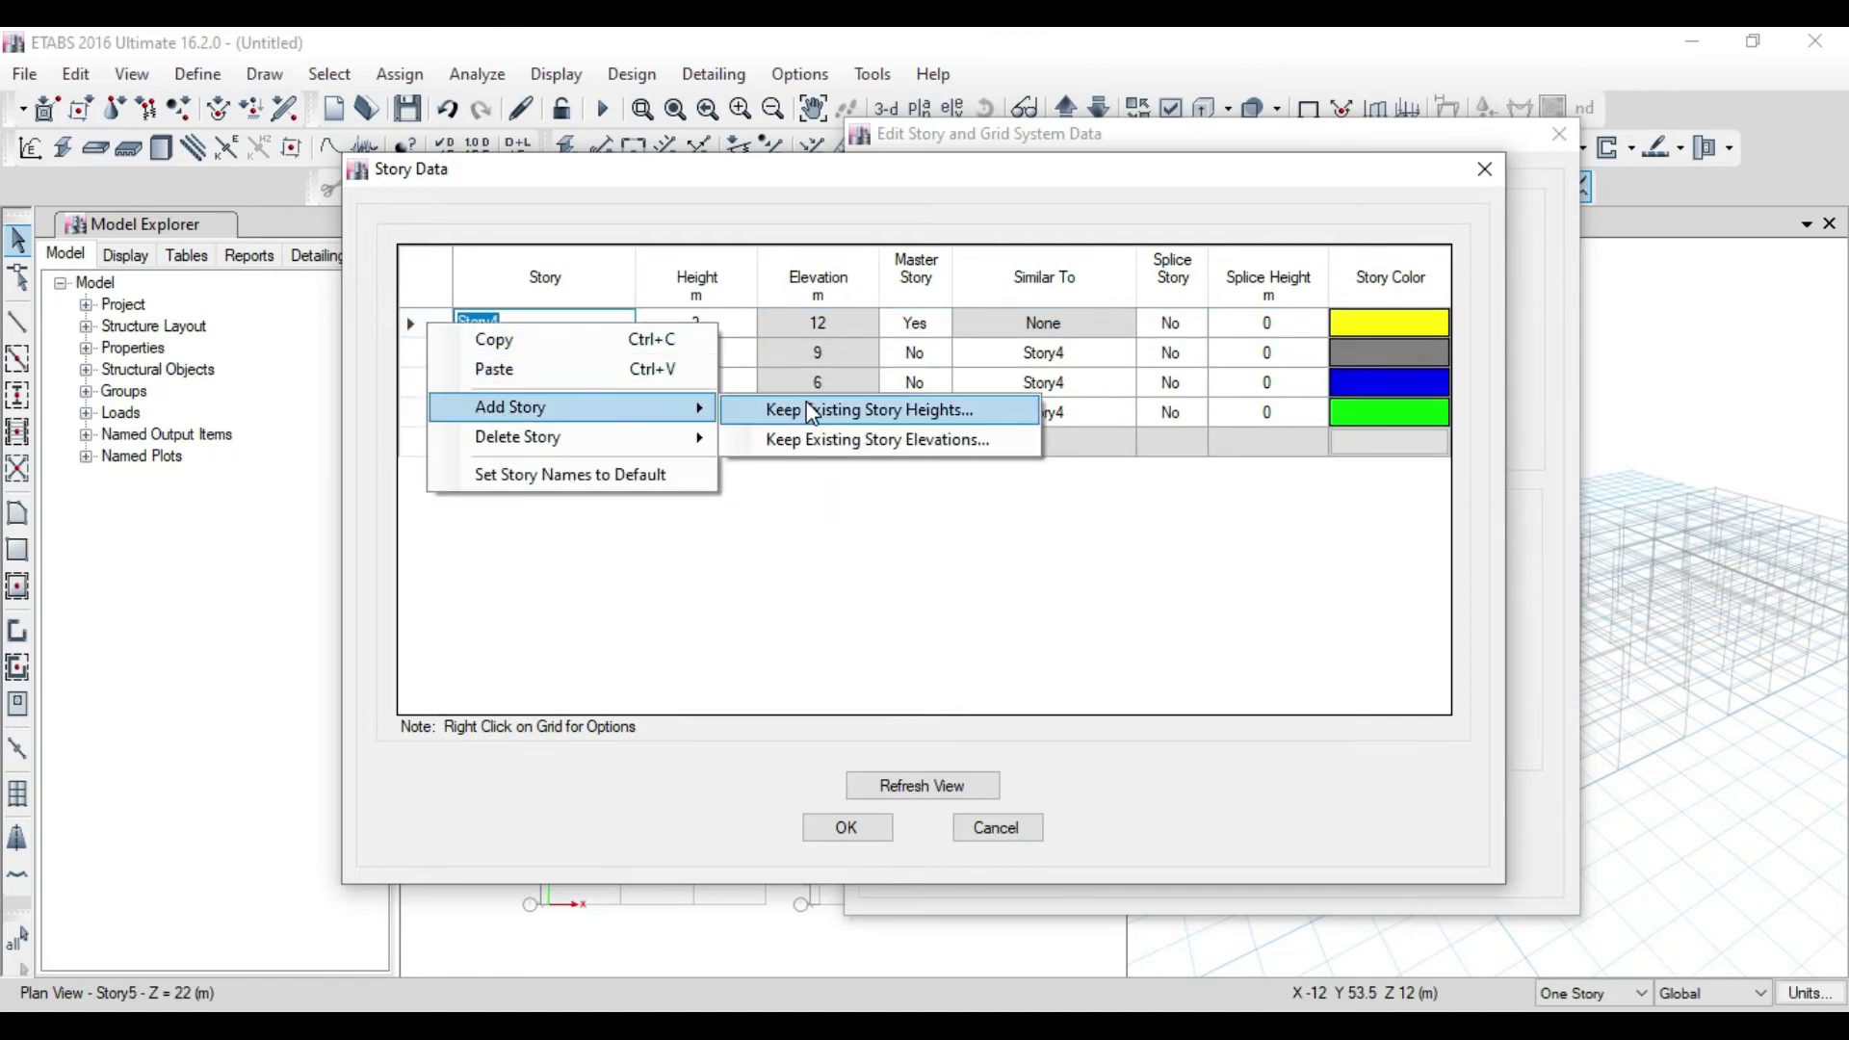
{"action": "left_click", "coordinate": [845, 411]}
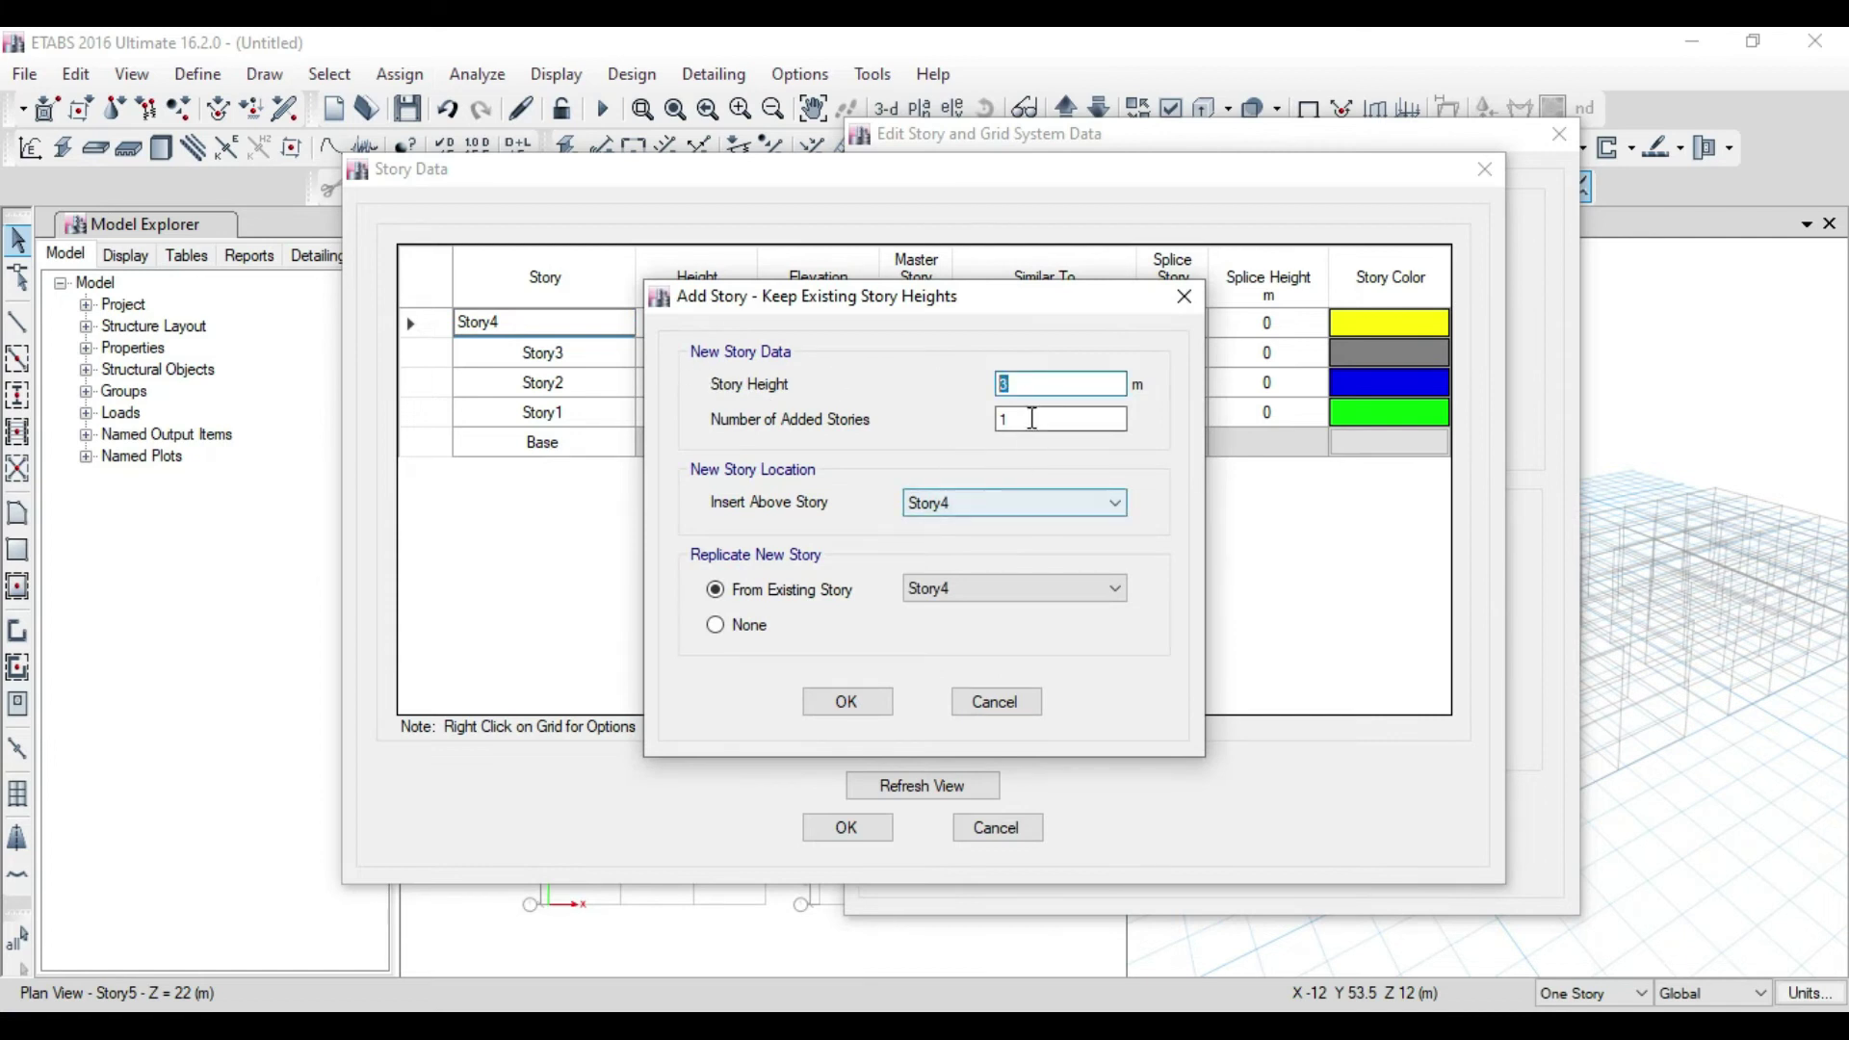
{"action": "left_click", "coordinate": [1024, 424]}
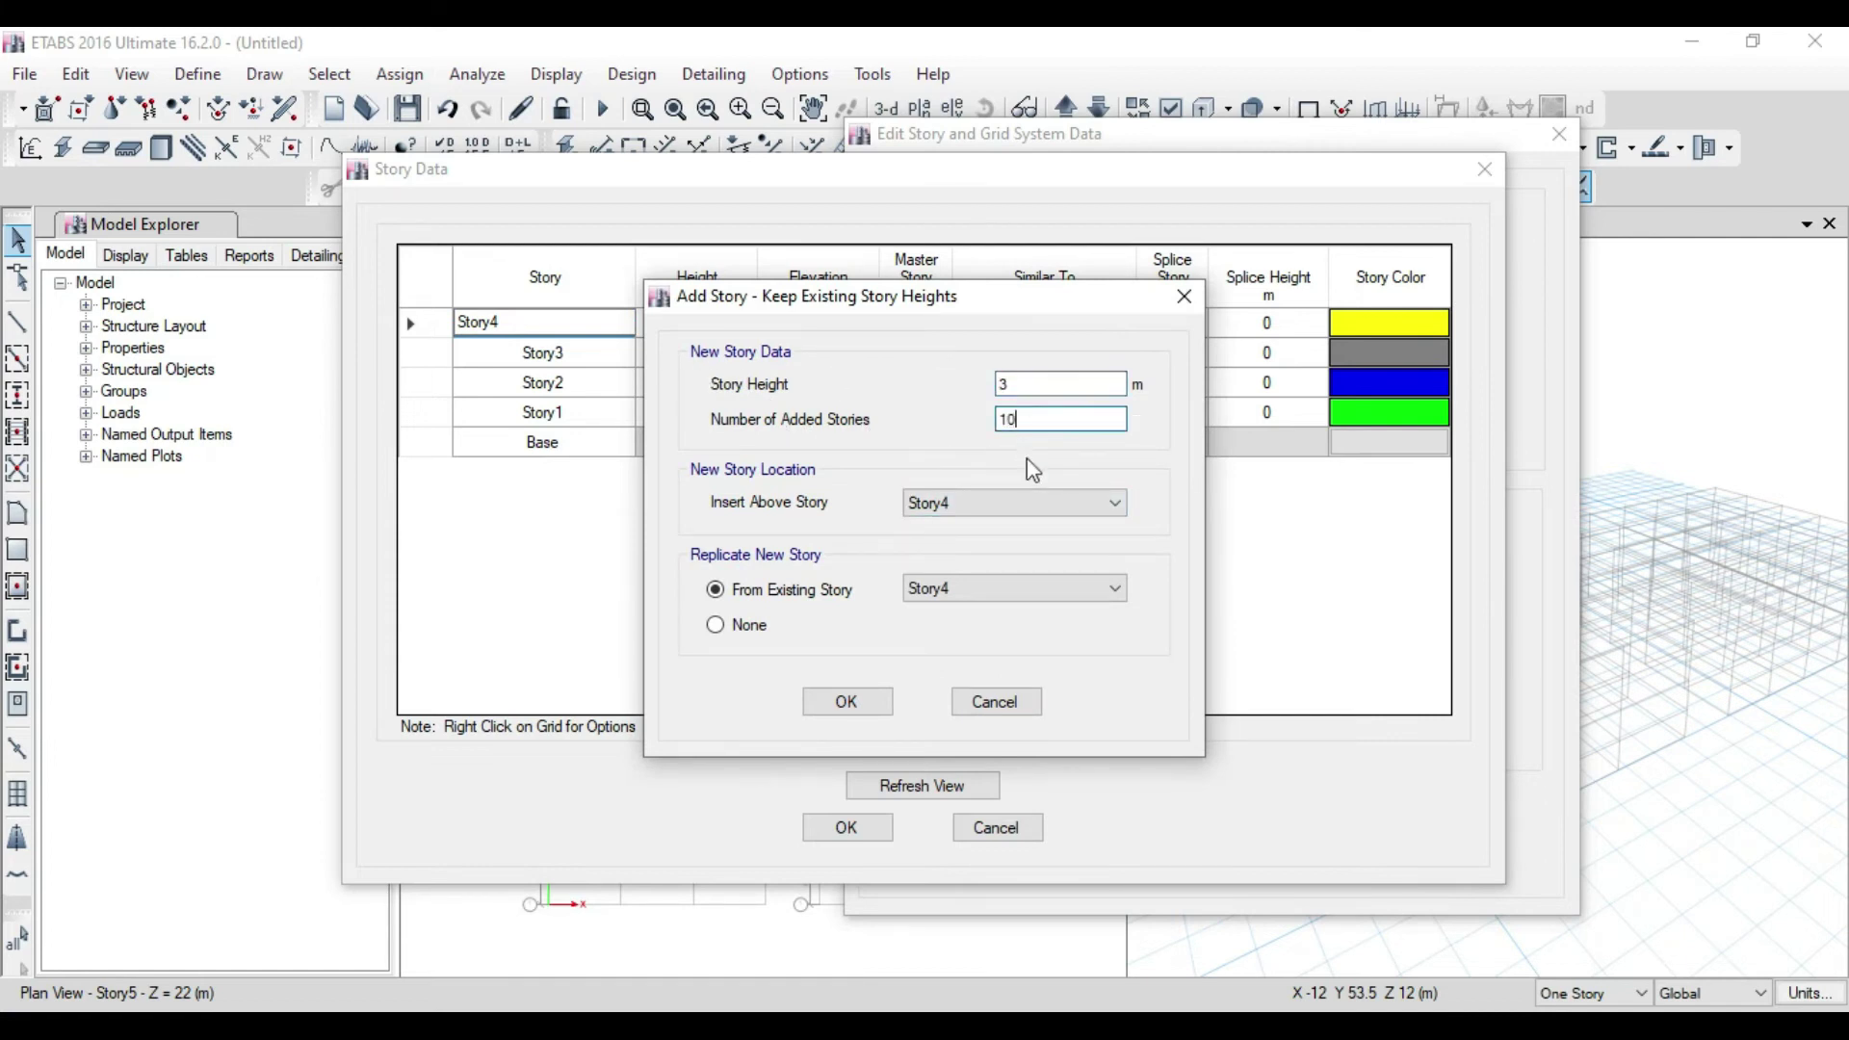
{"action": "left_click", "coordinate": [847, 701]}
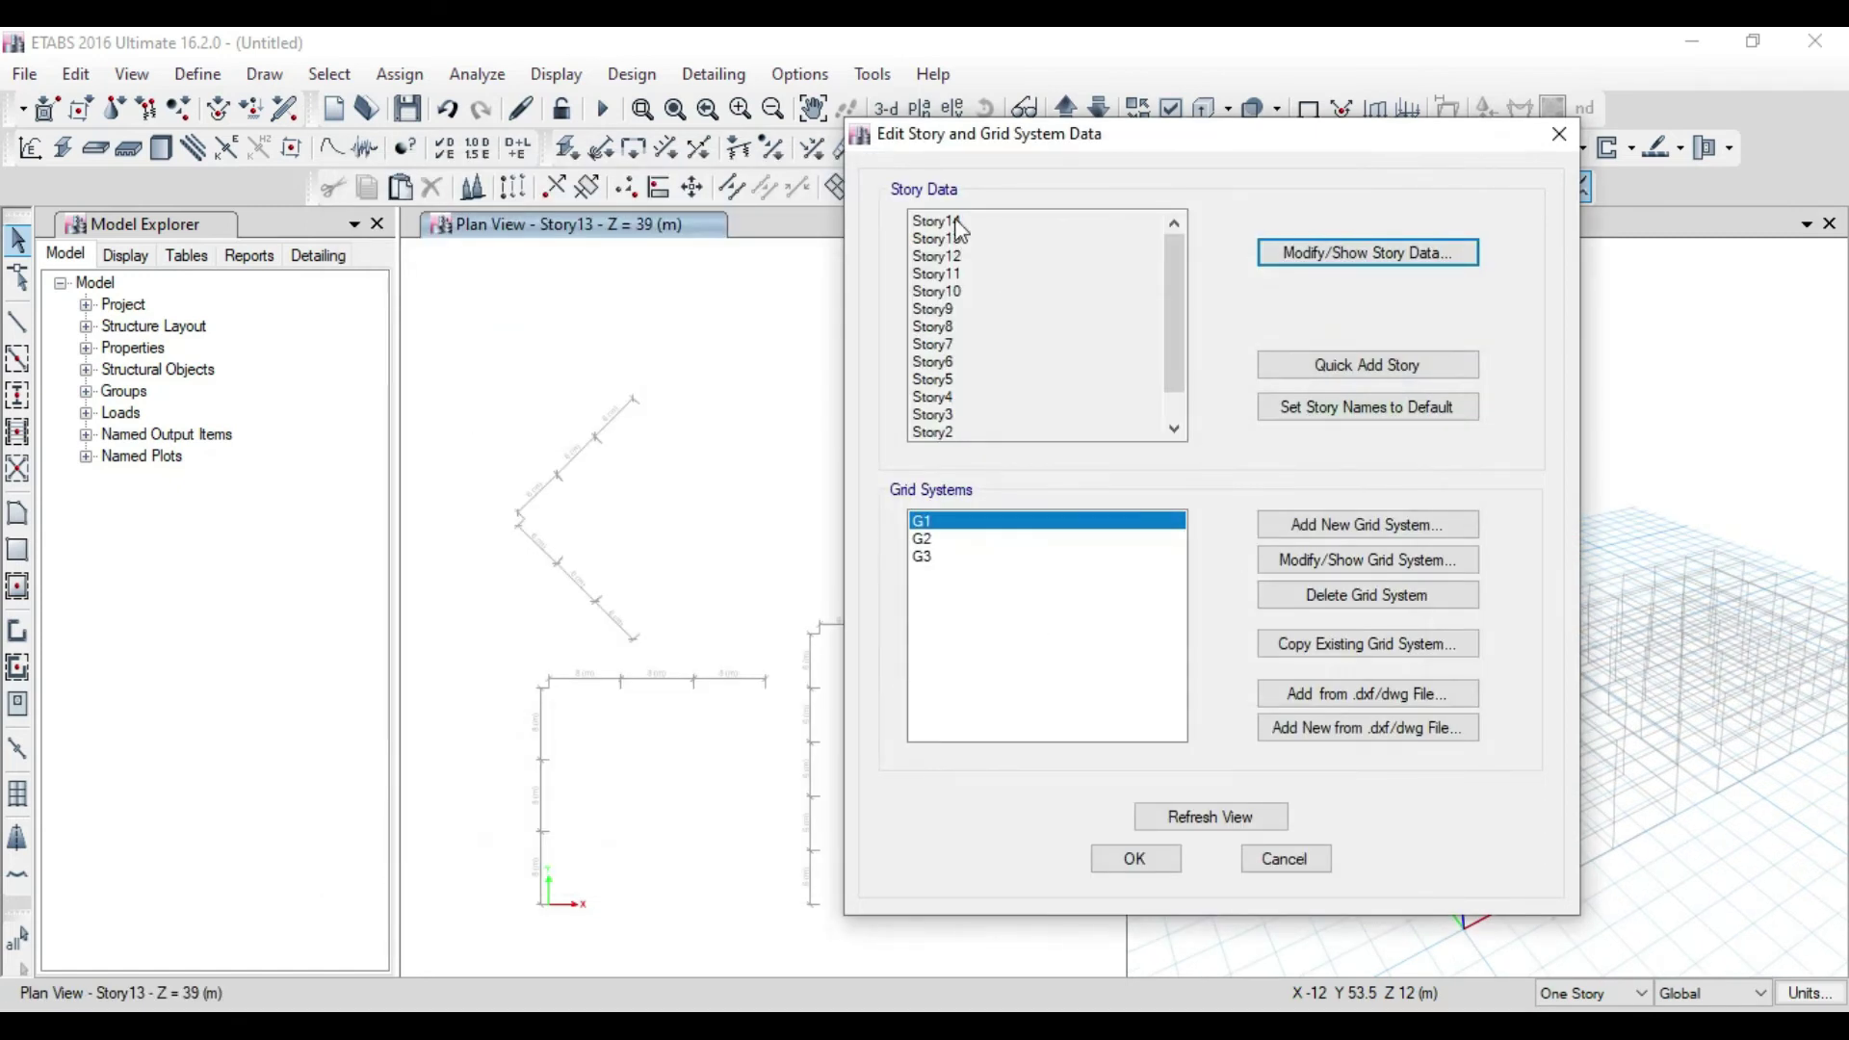
{"action": "scroll", "coordinate": [1040, 347], "scroll_direction": "down", "scroll_amount": 2}
{"action": "scroll", "coordinate": [1040, 347], "scroll_direction": "up", "scroll_amount": 2}
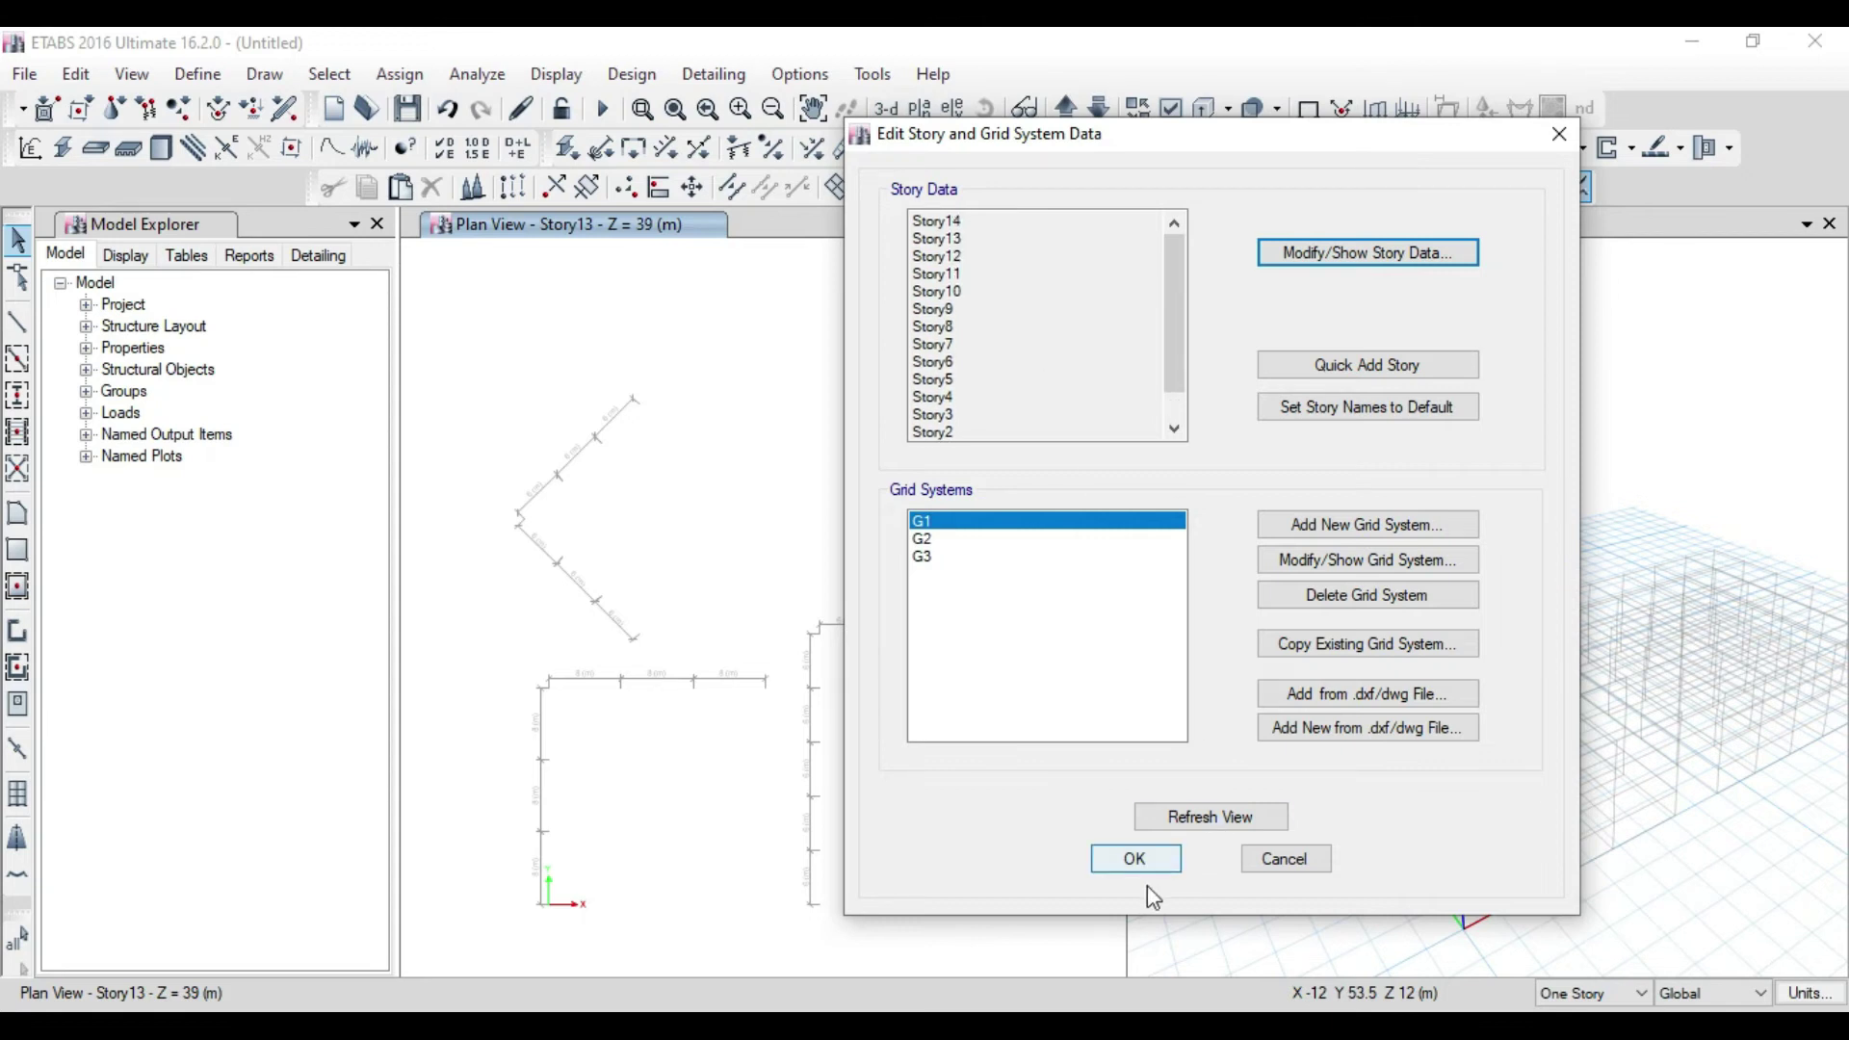
{"action": "left_click", "coordinate": [1130, 861]}
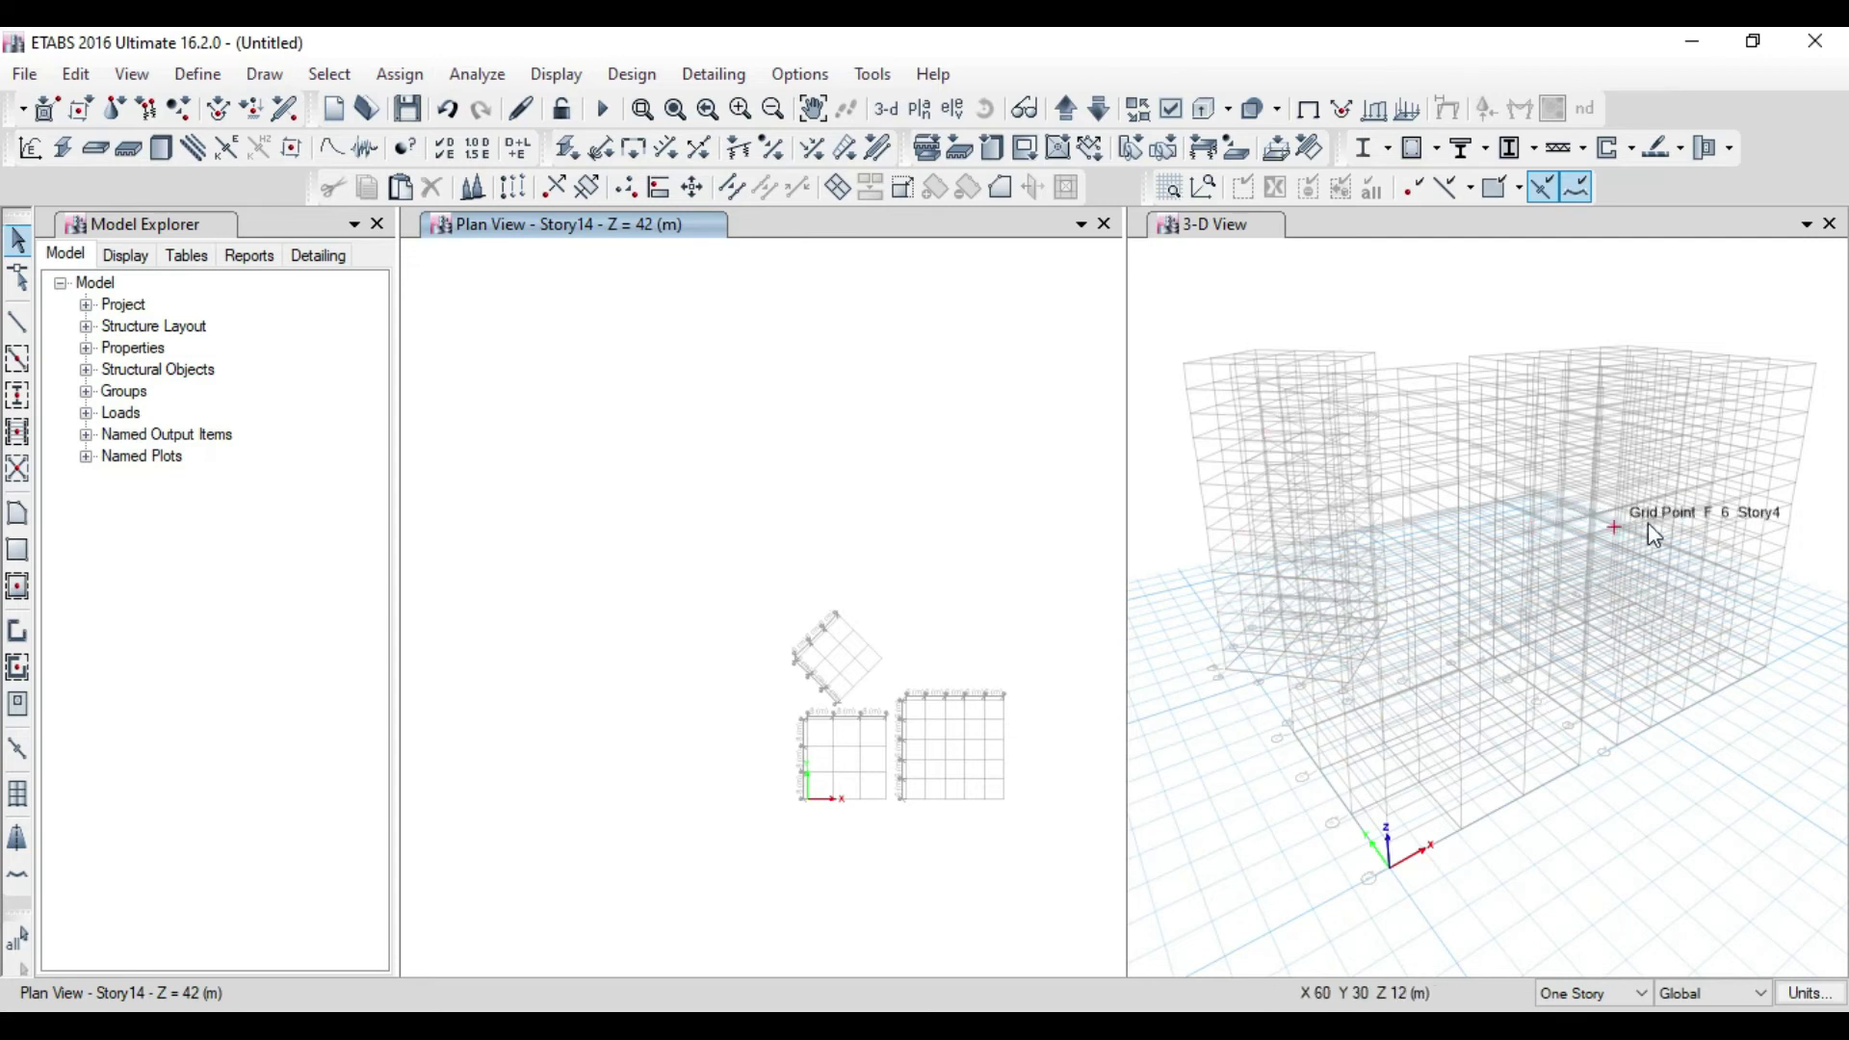
Limit grid system G1 to a user-specified story range from Base up to Story5
{"action": "left_click", "coordinate": [81, 75]}
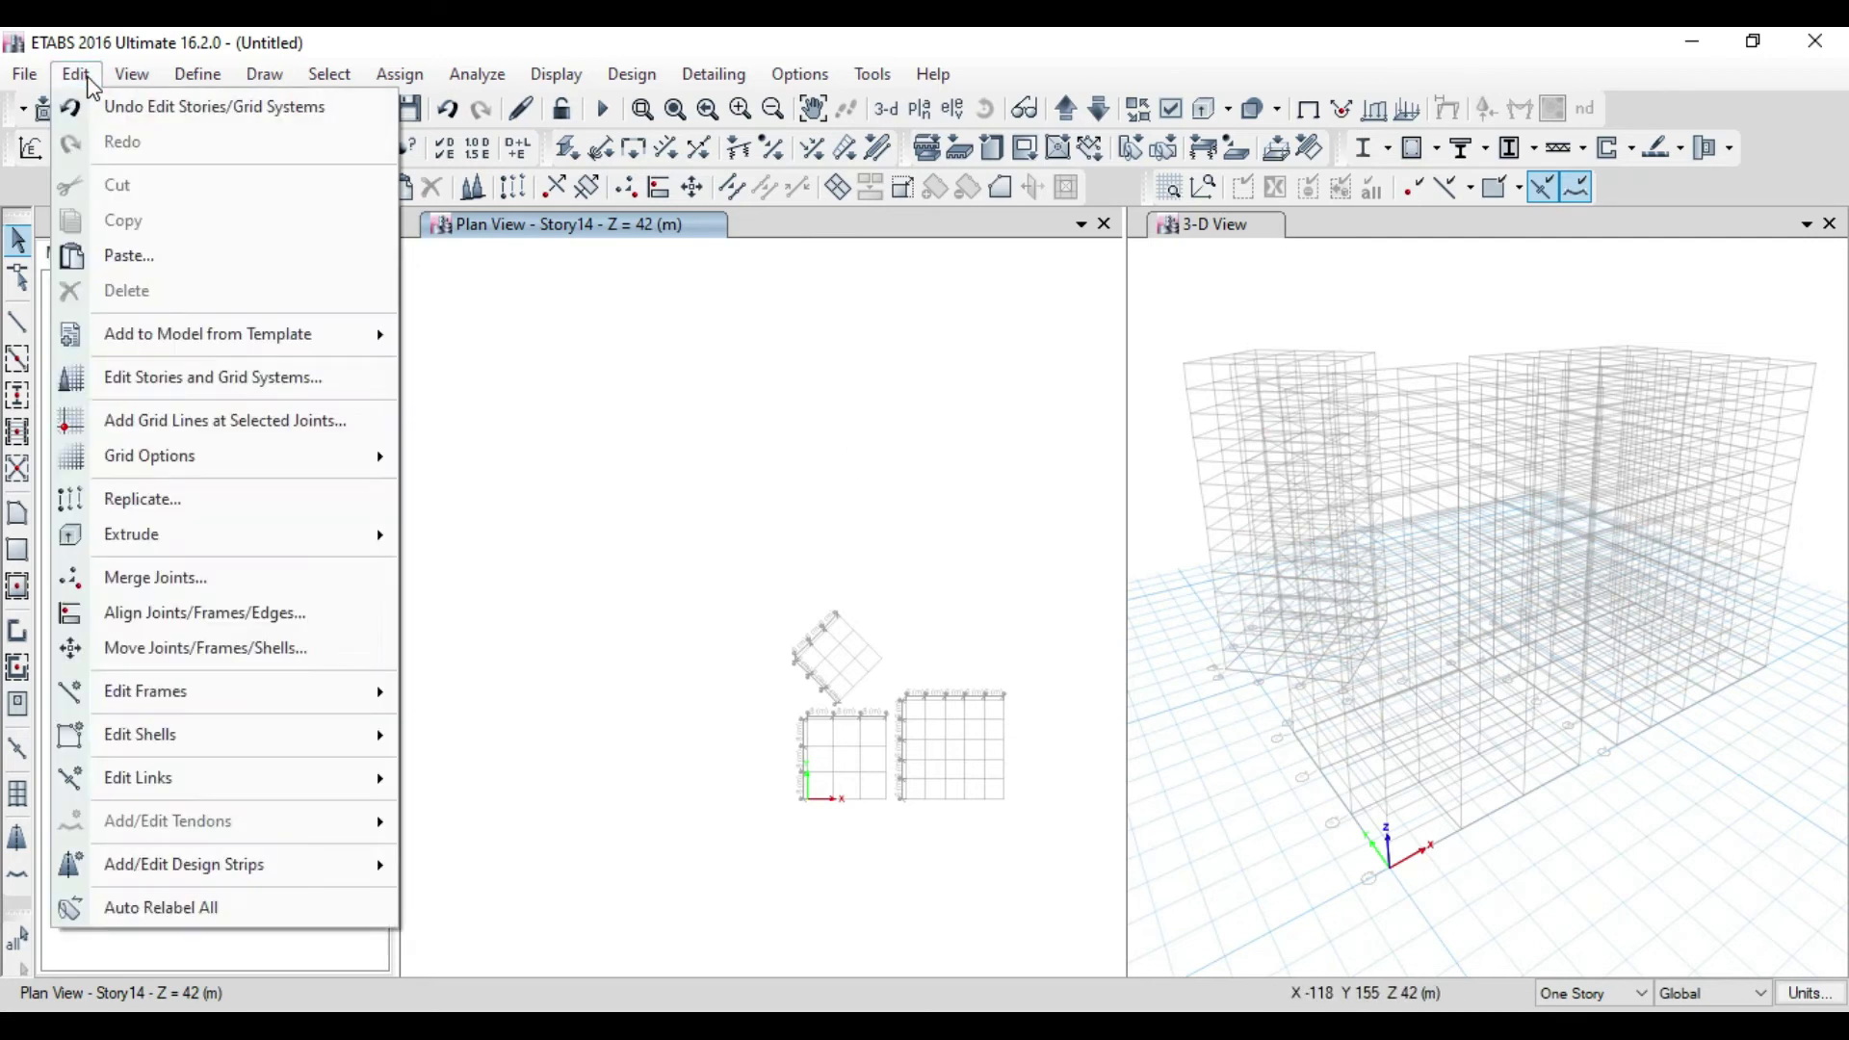
{"action": "mouse_move", "coordinate": [231, 466]}
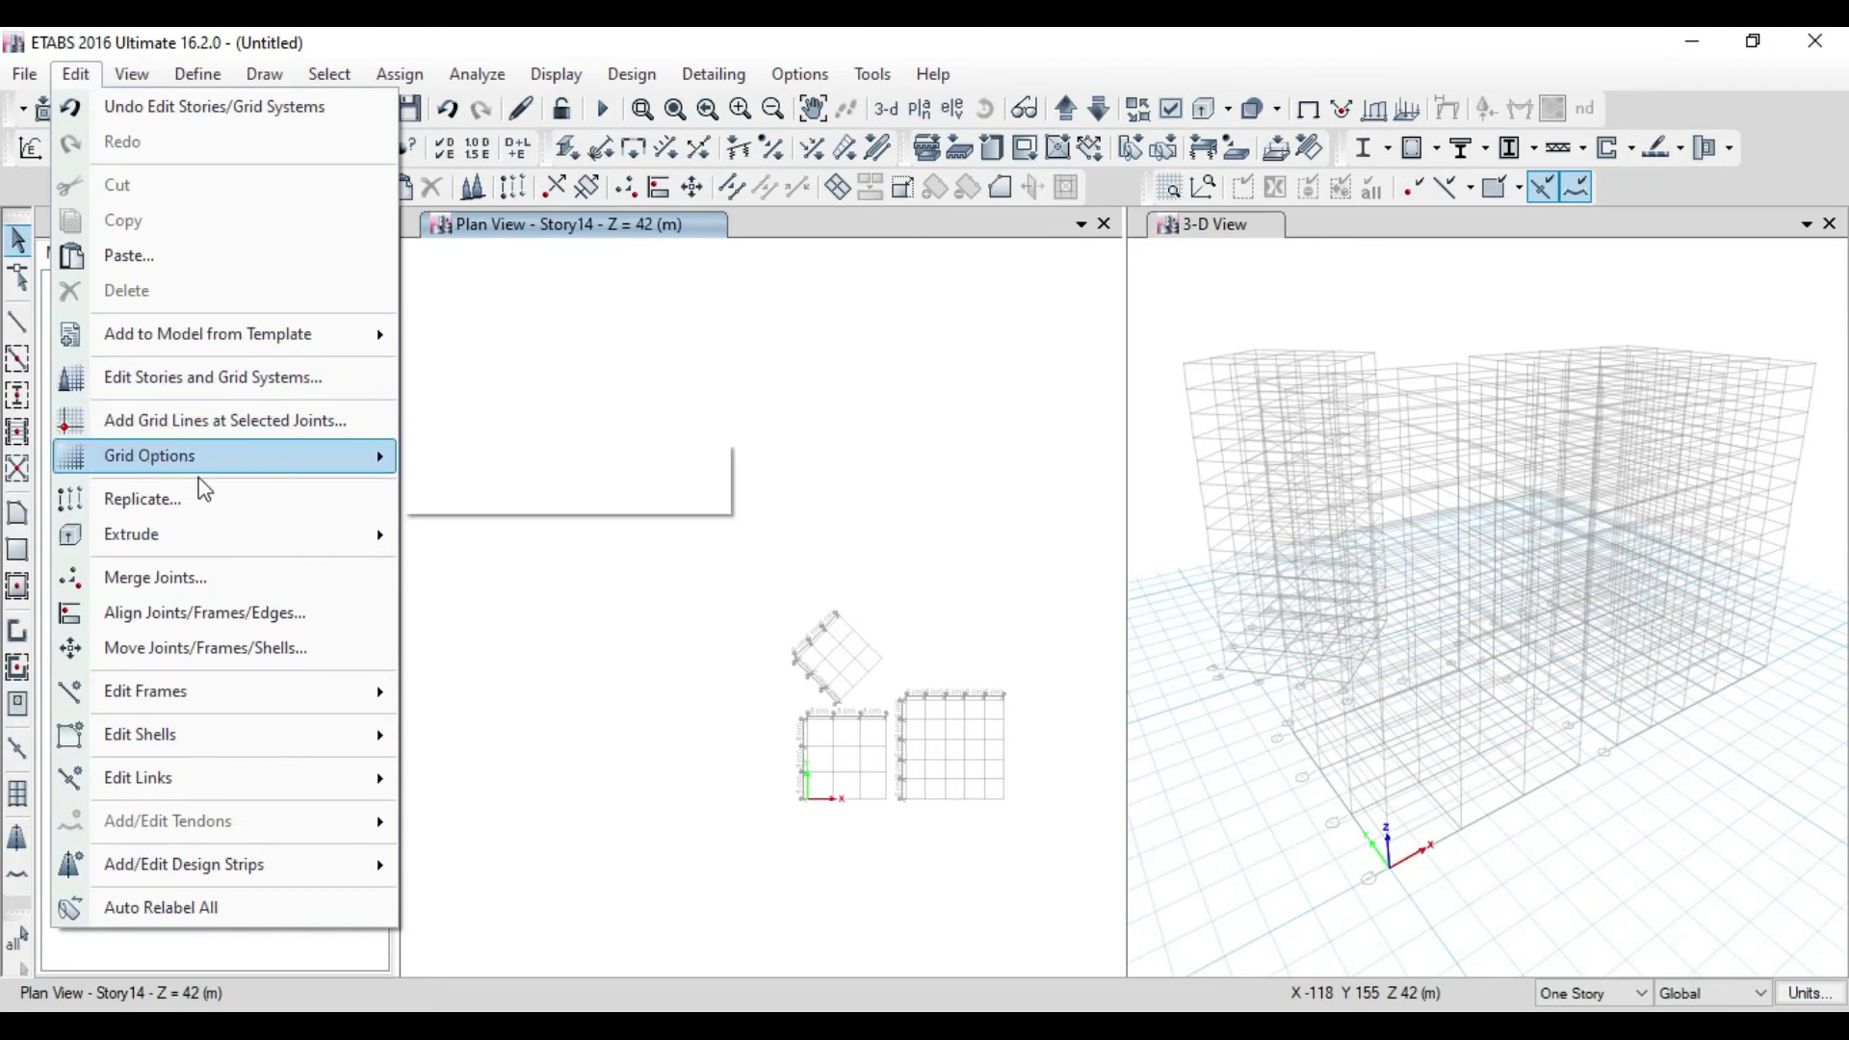
{"action": "left_click", "coordinate": [242, 382]}
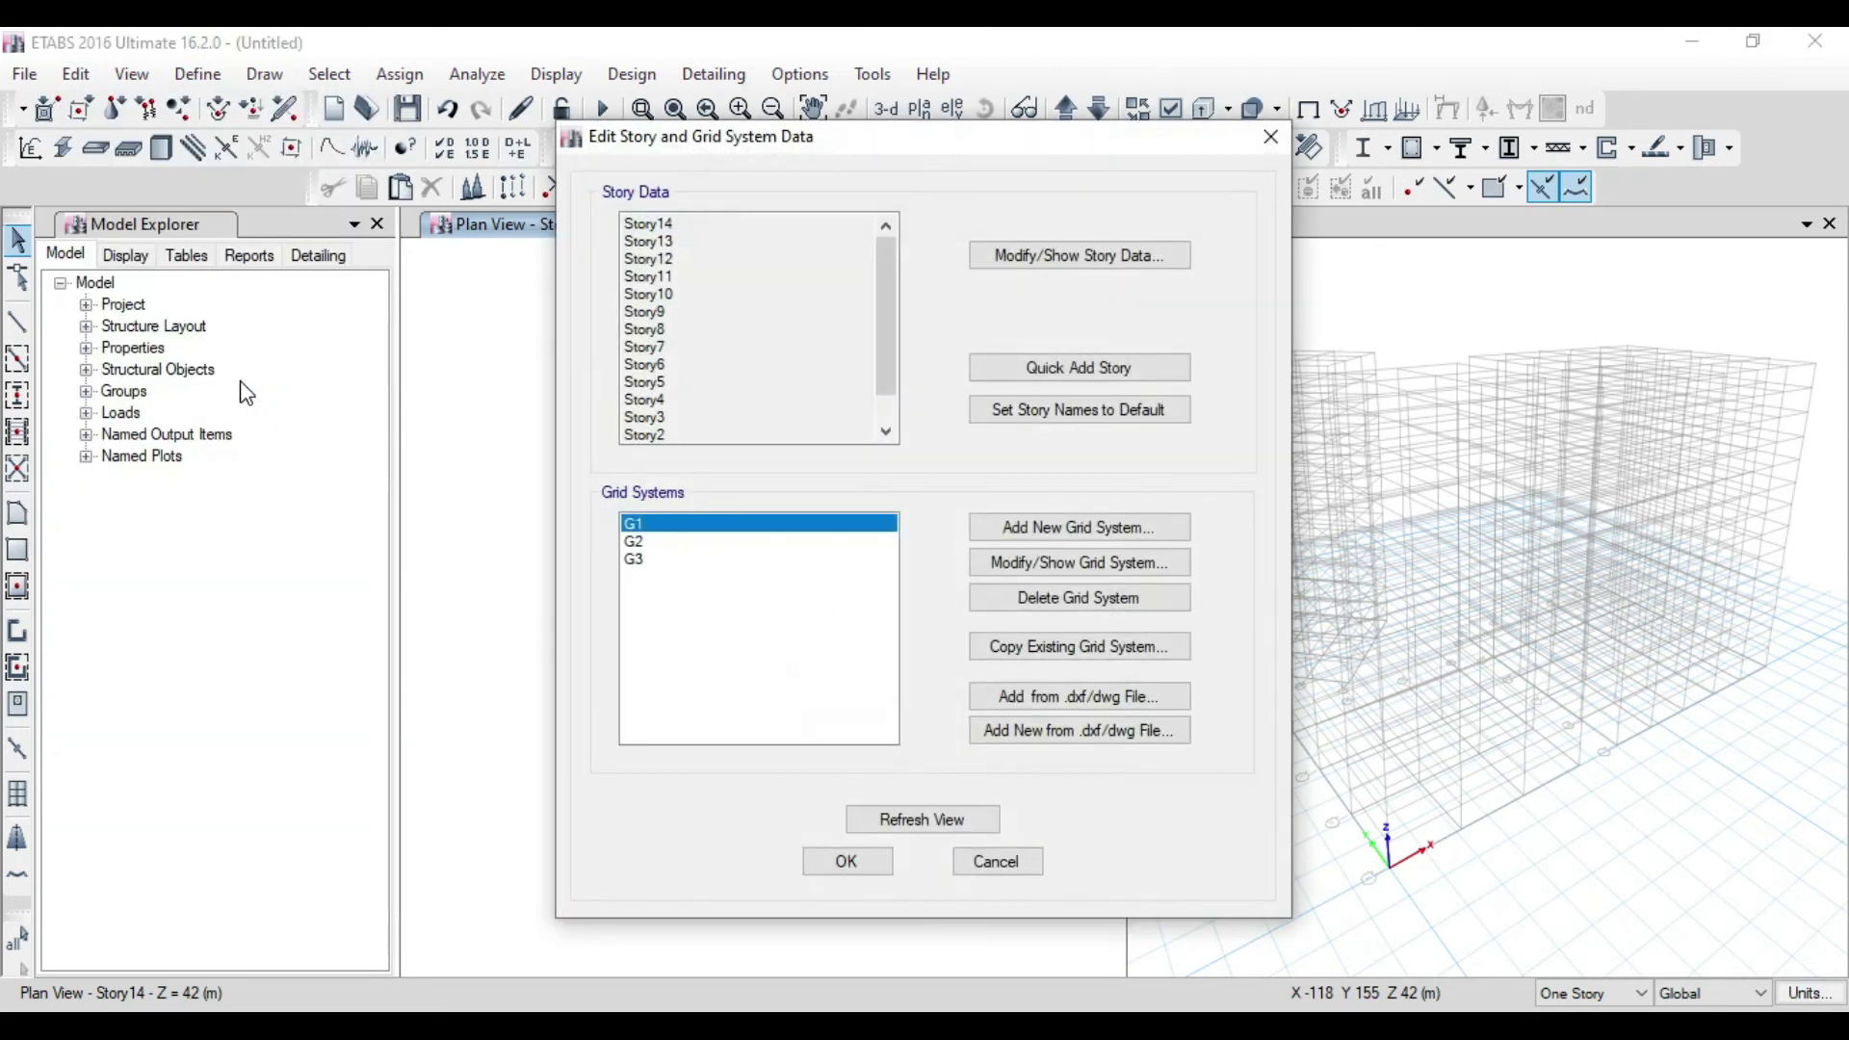
{"action": "left_click", "coordinate": [1041, 567]}
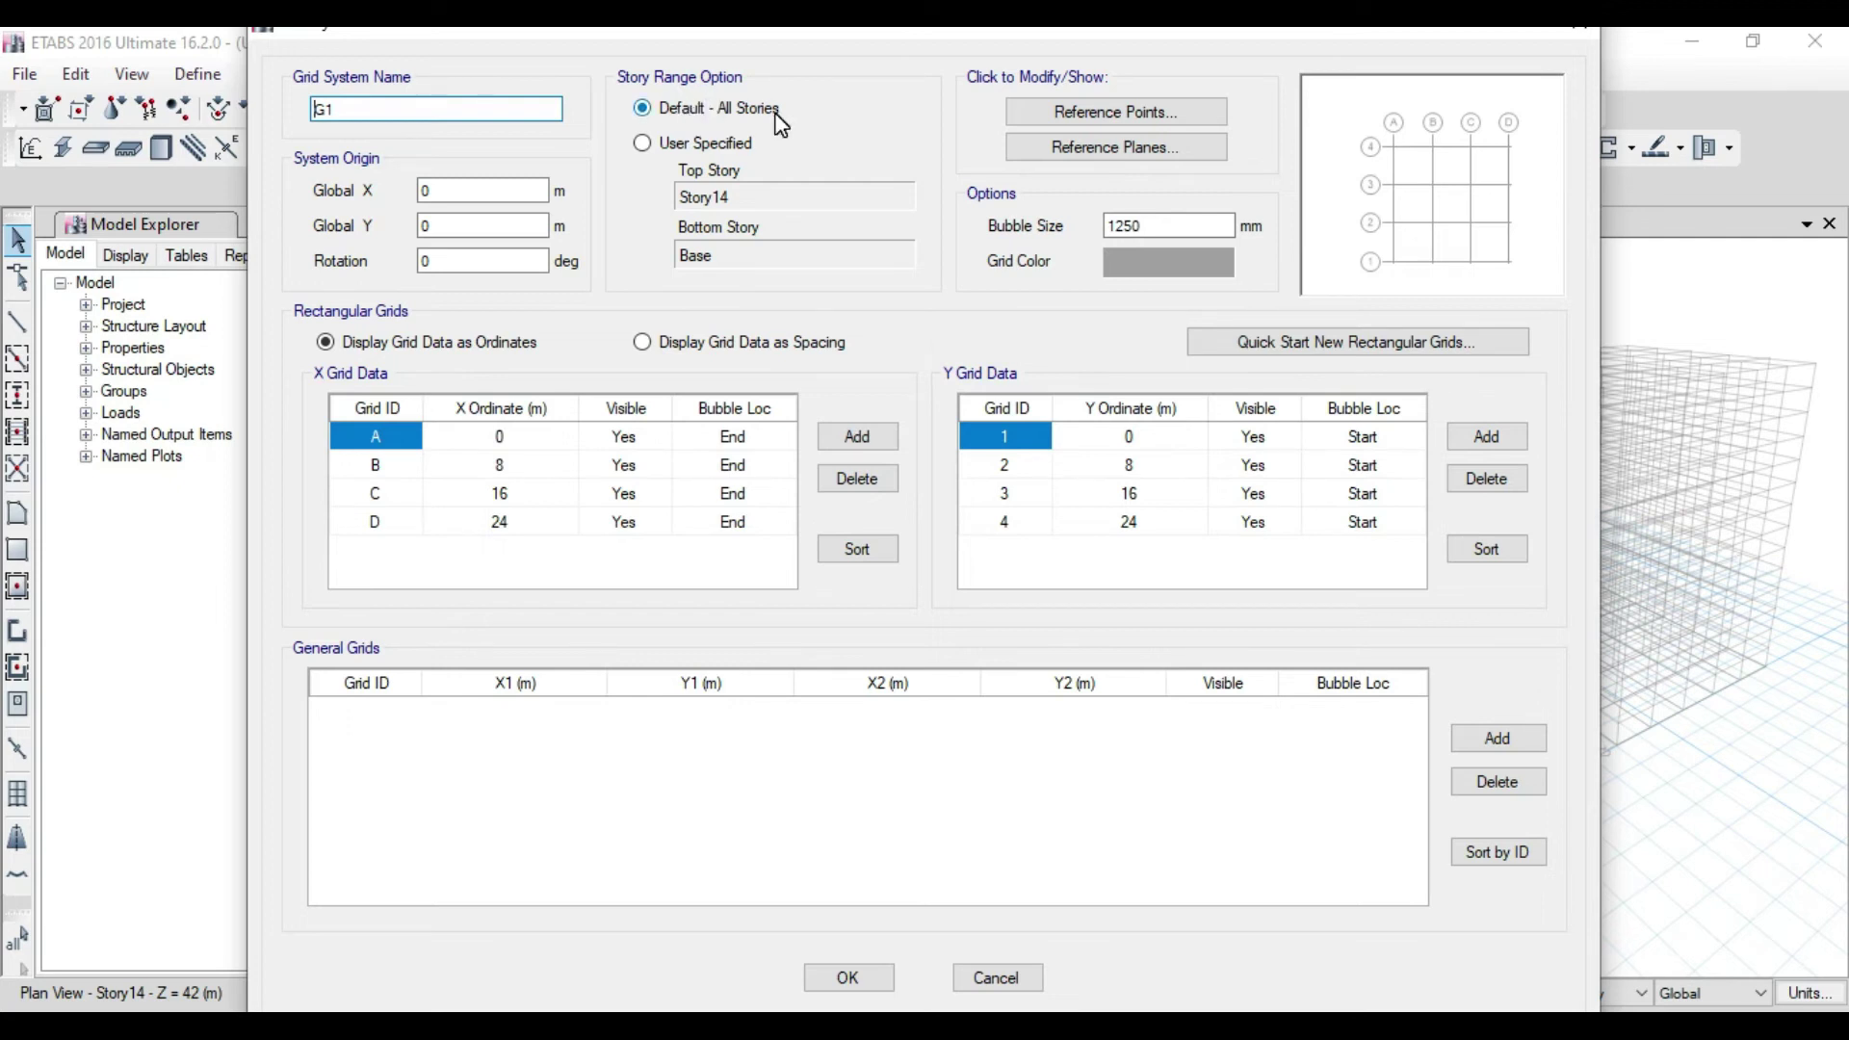
{"action": "left_click_drag", "start_coordinate": [933, 27], "coordinate": [565, 90]}
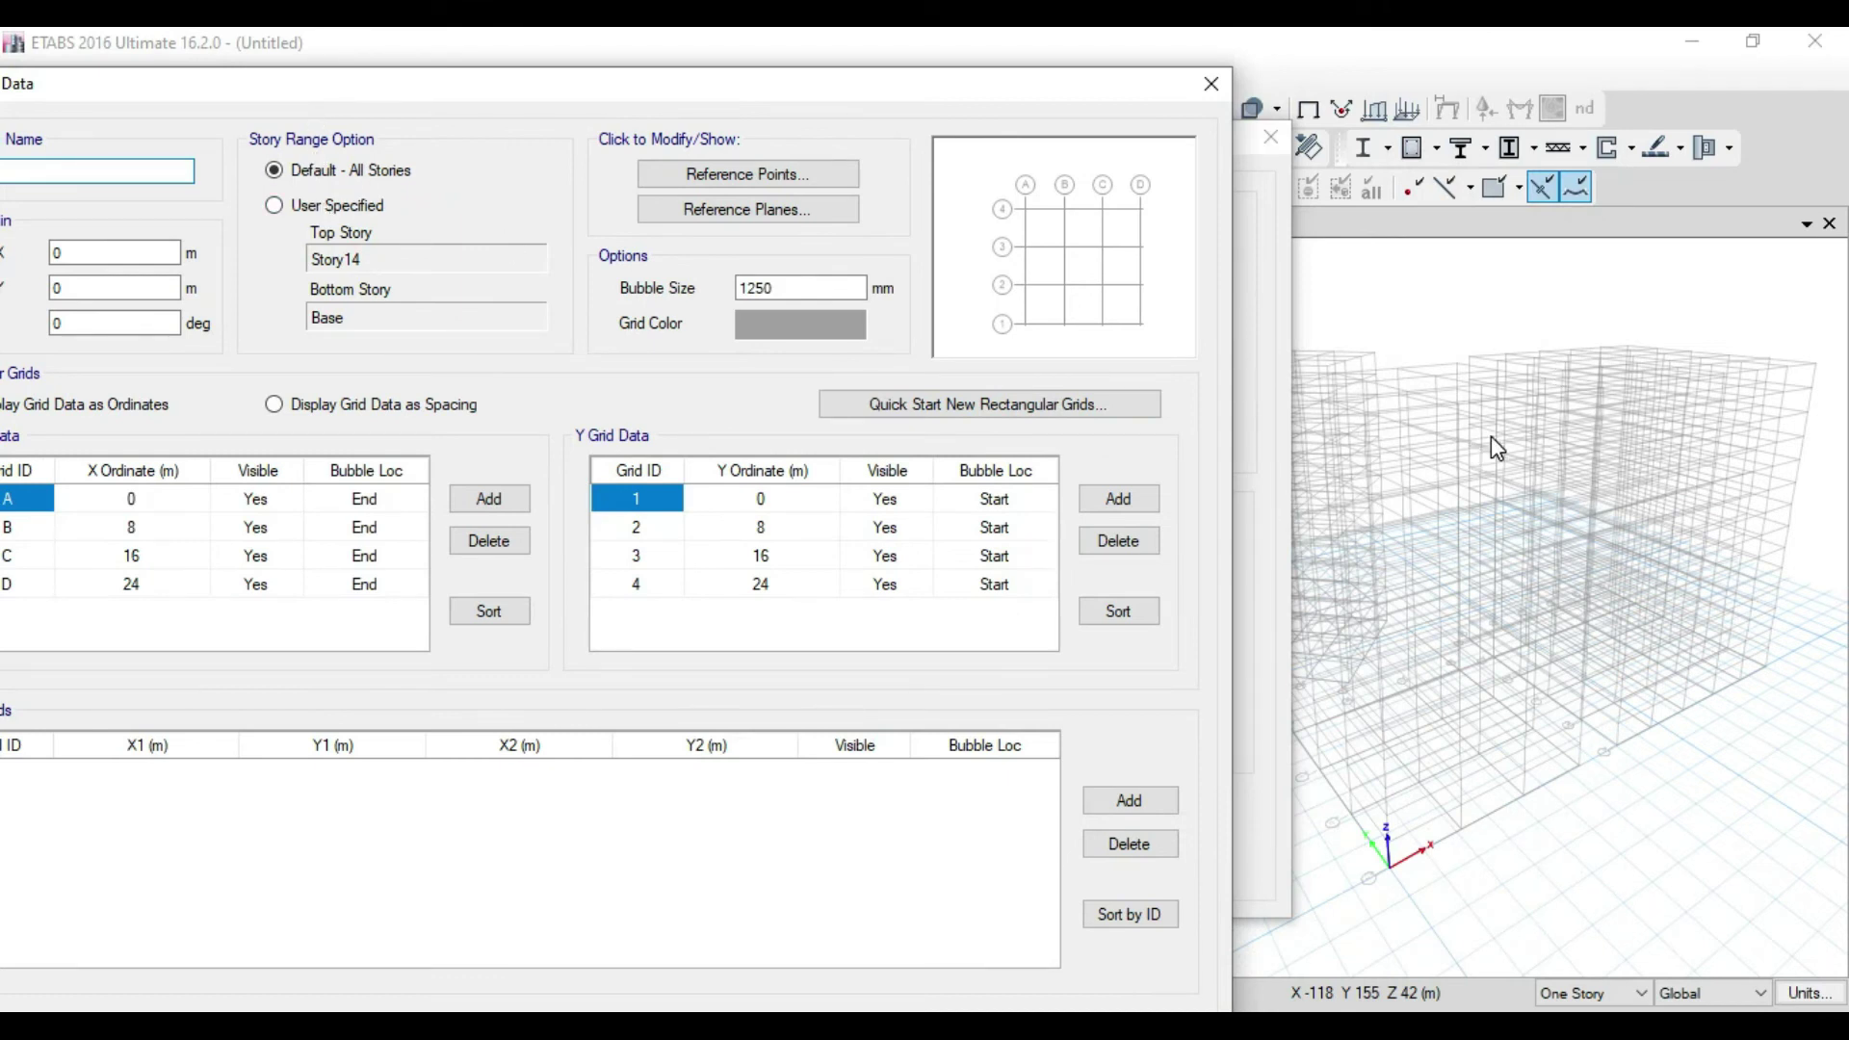
{"action": "left_click", "coordinate": [360, 208]}
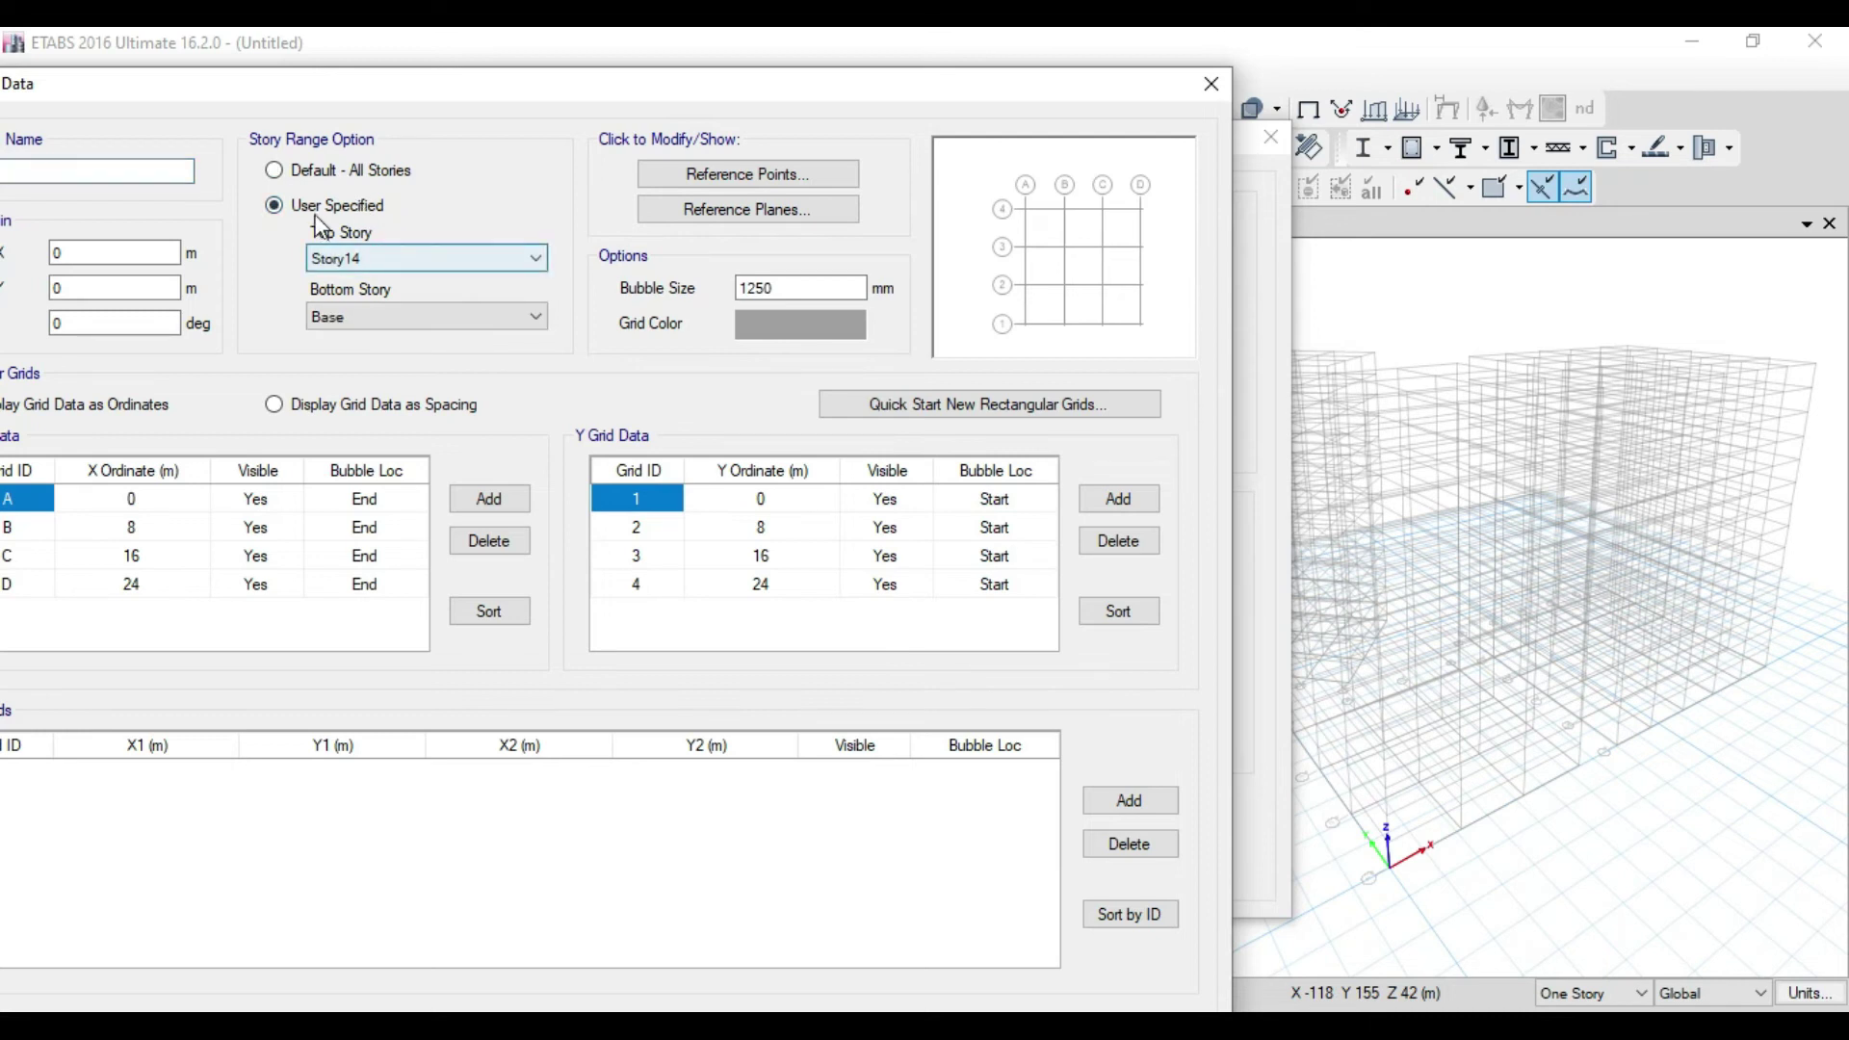
{"action": "left_click", "coordinate": [424, 258]}
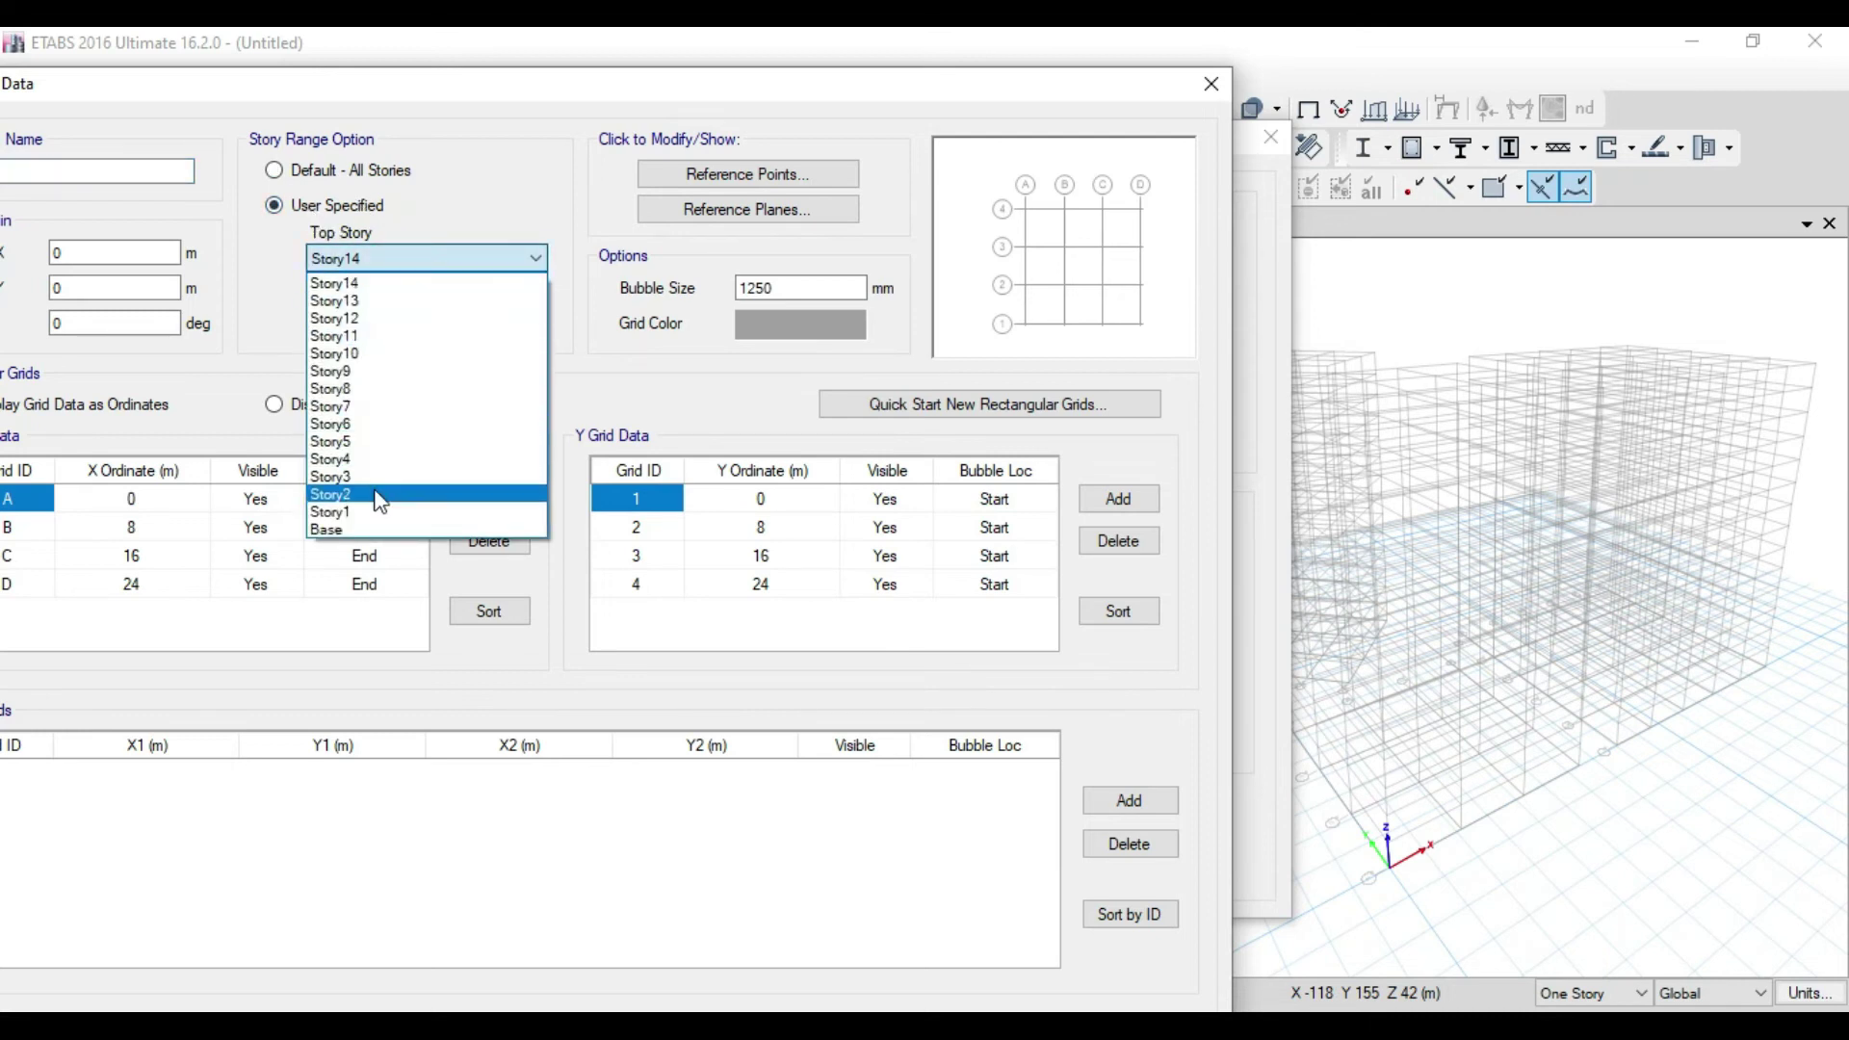
{"action": "left_click", "coordinate": [385, 443]}
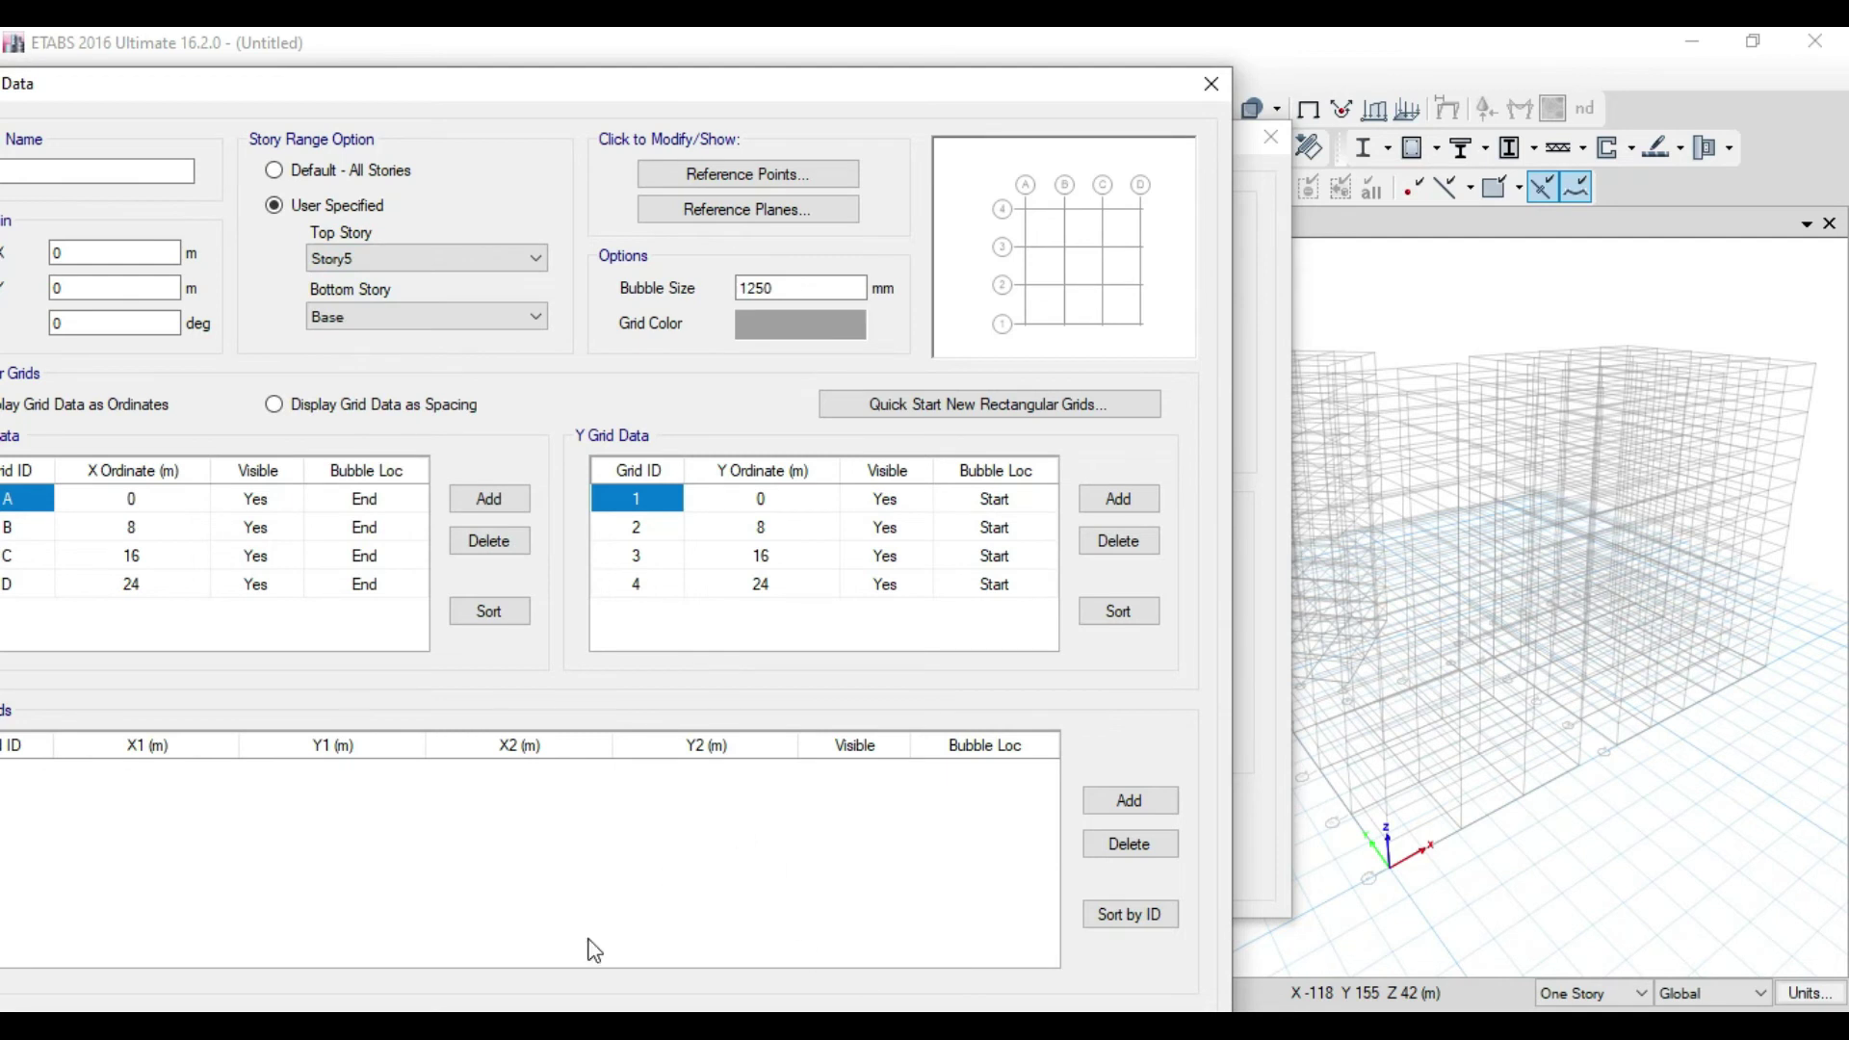
{"action": "key", "text": "Return"}
Limit grid system G2 to a user-specified story range from Base up to Story7 and apply the story and grid edits
{"action": "left_click", "coordinate": [641, 542]}
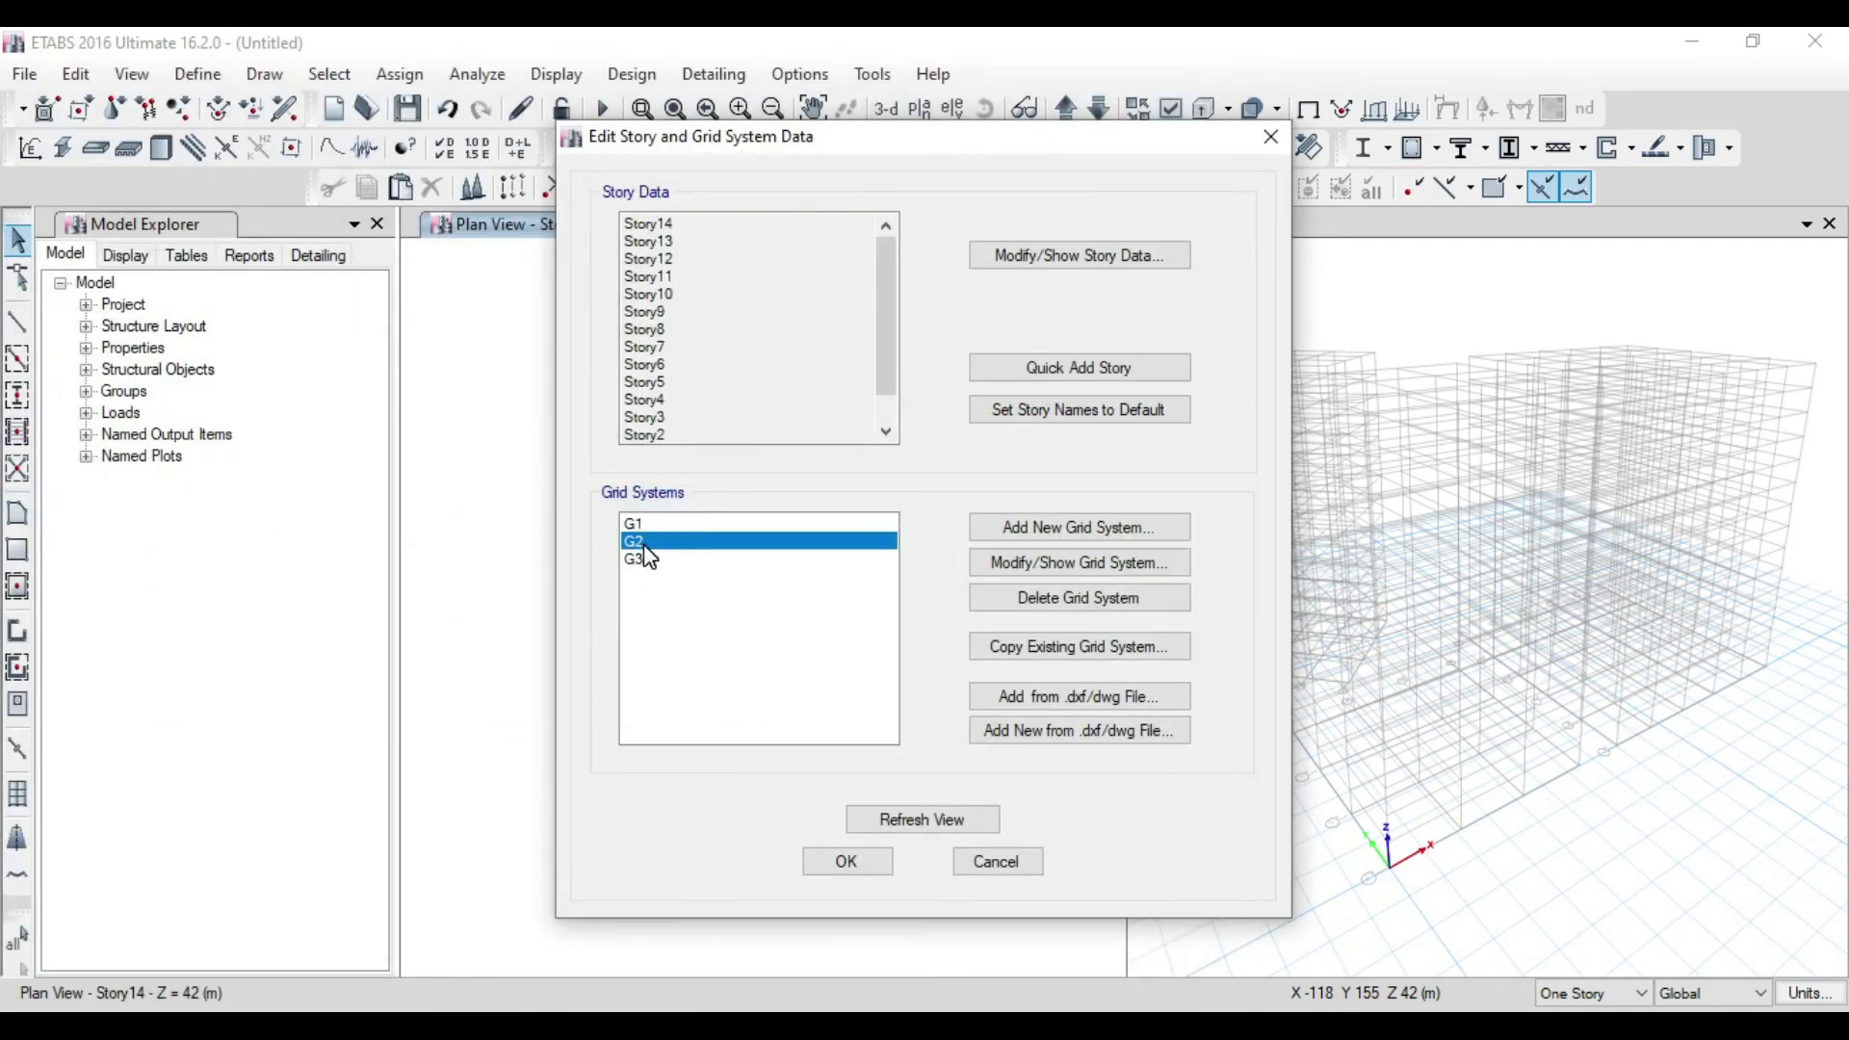
{"action": "left_click", "coordinate": [1083, 574]}
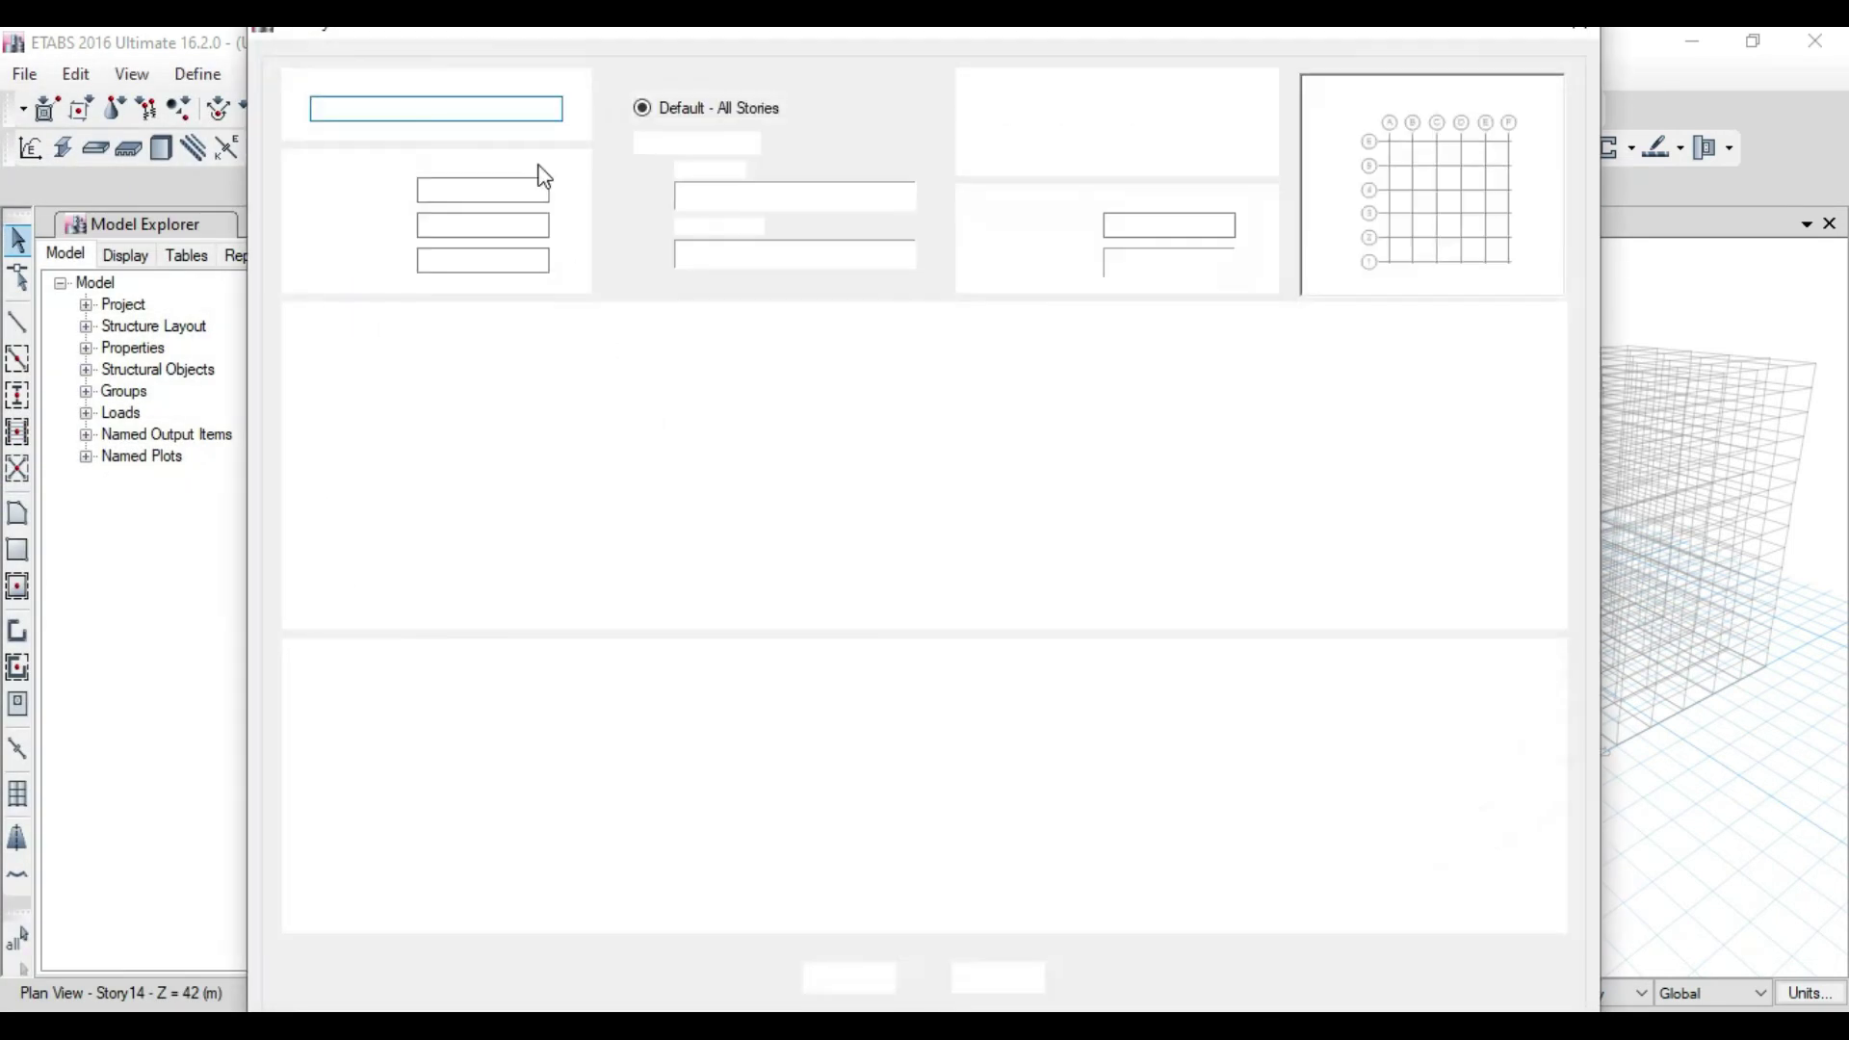
{"action": "left_click", "coordinate": [725, 146]}
{"action": "left_click", "coordinate": [809, 199]}
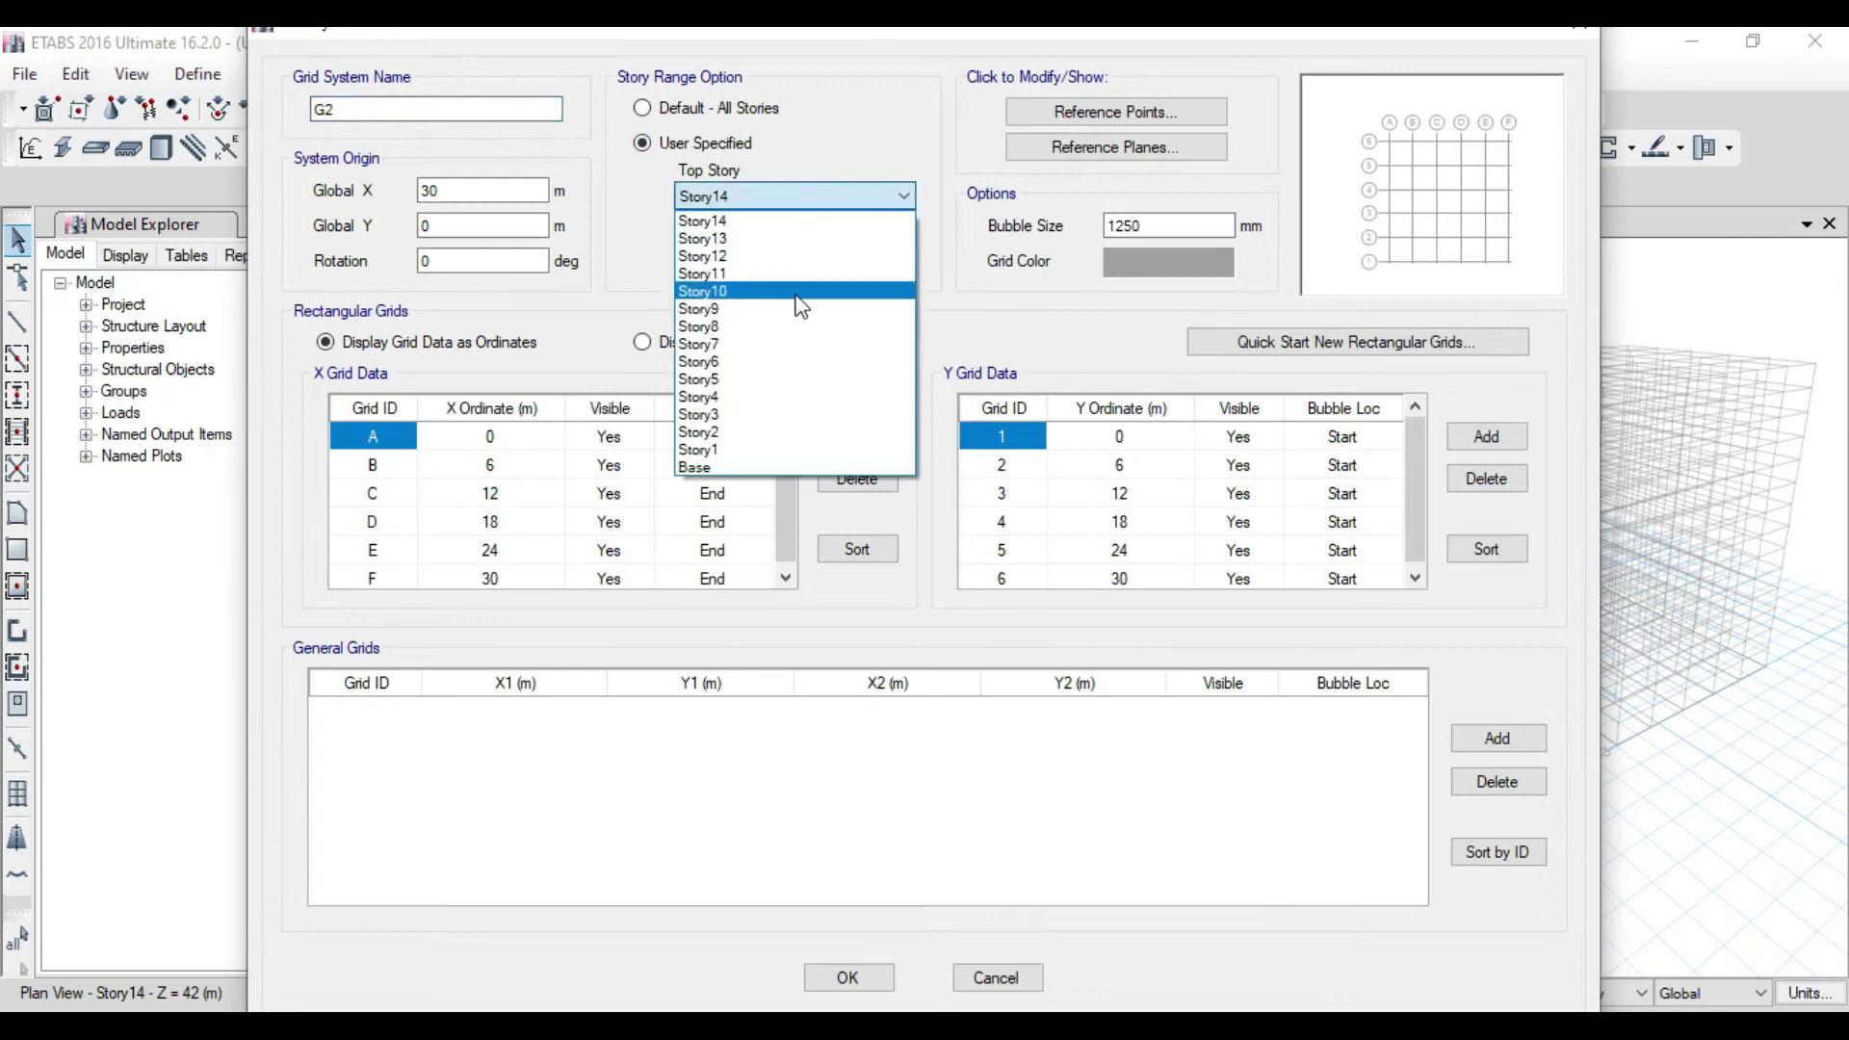
{"action": "left_click", "coordinate": [783, 356]}
{"action": "left_click", "coordinate": [847, 977]}
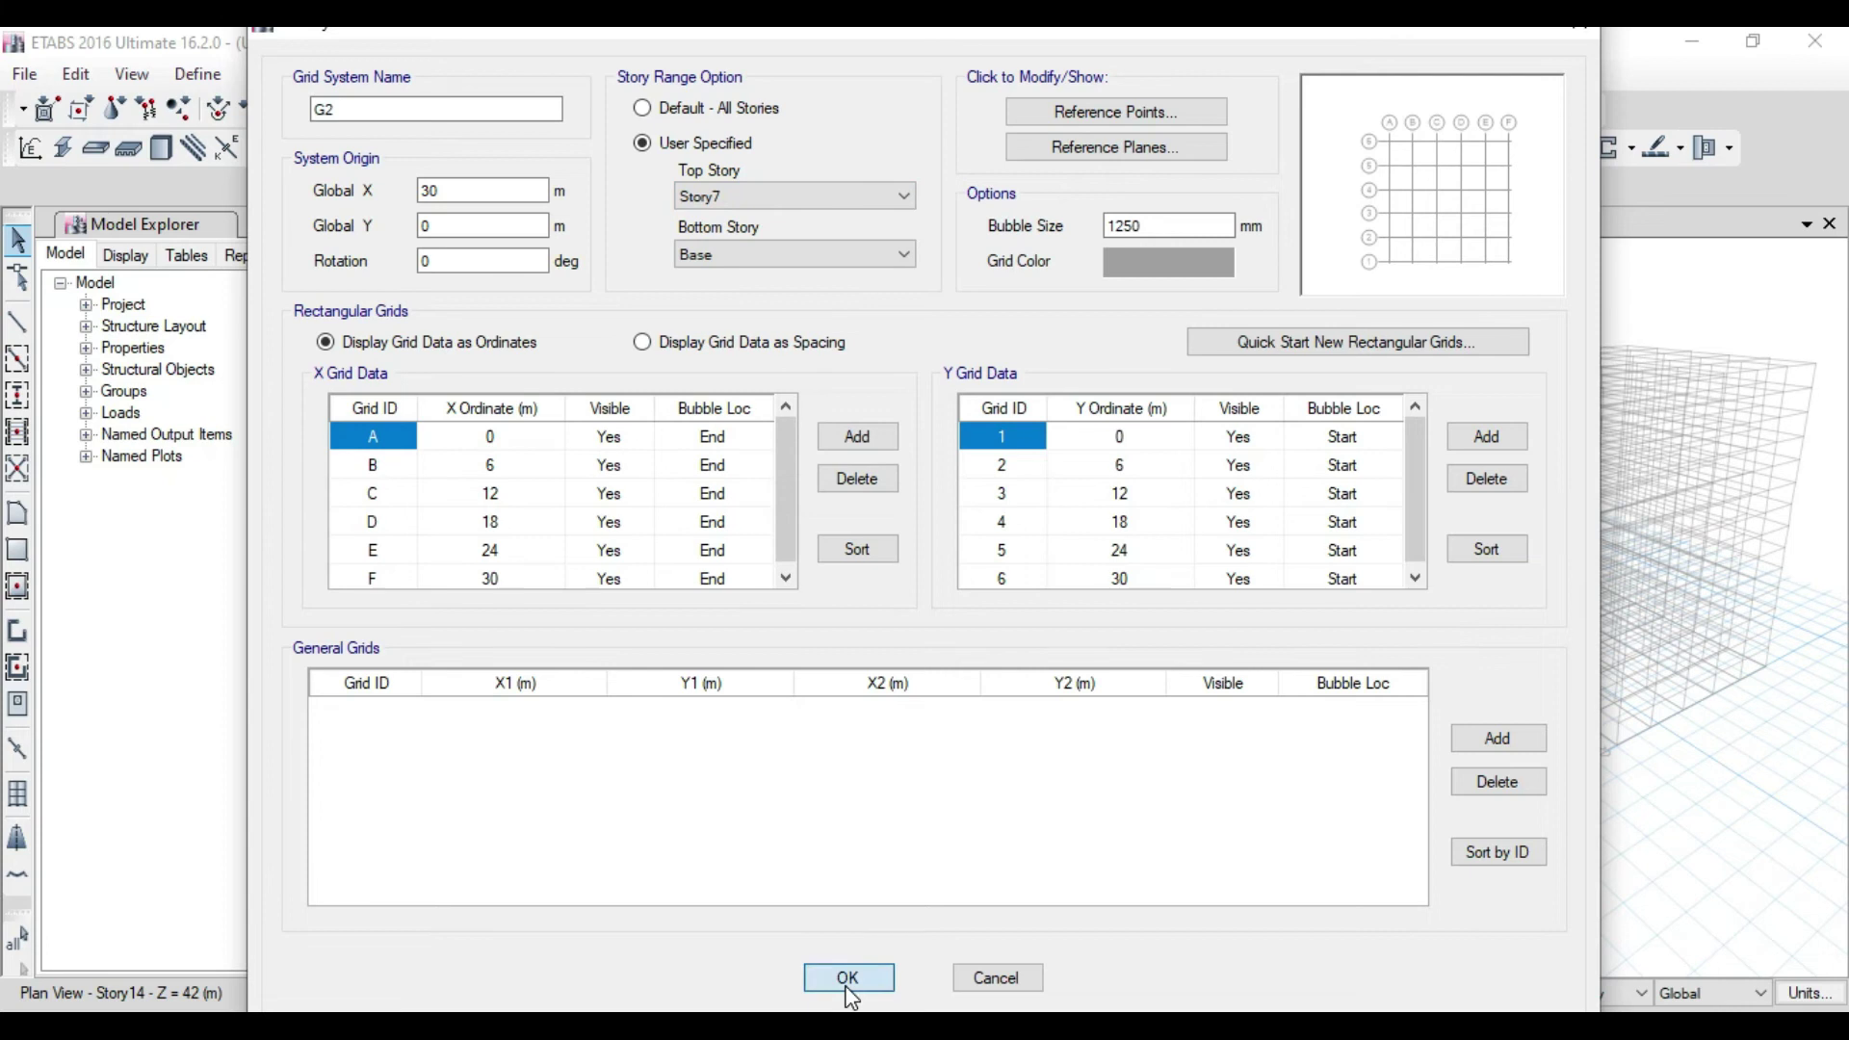
{"action": "left_click", "coordinate": [875, 868]}
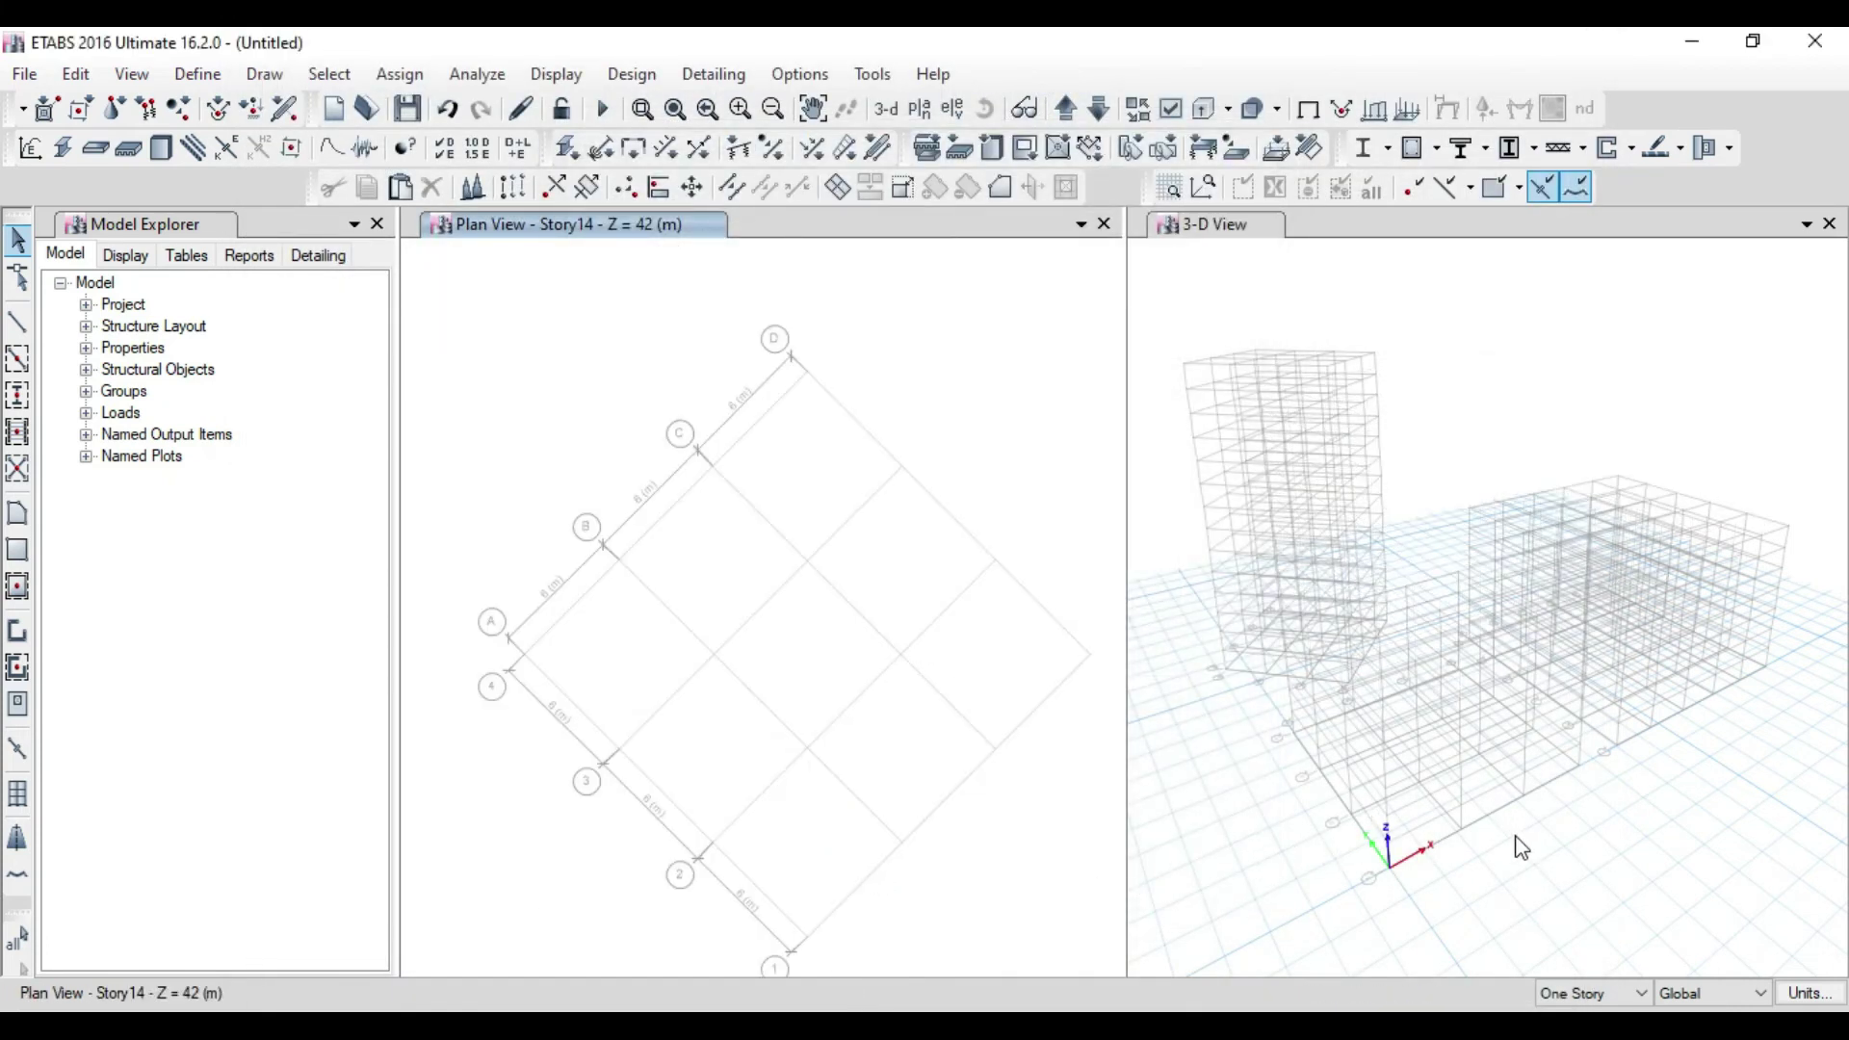
Inspect the grid systems in 3-D and switch the plan view to Story1
{"action": "left_click", "coordinate": [1486, 838]}
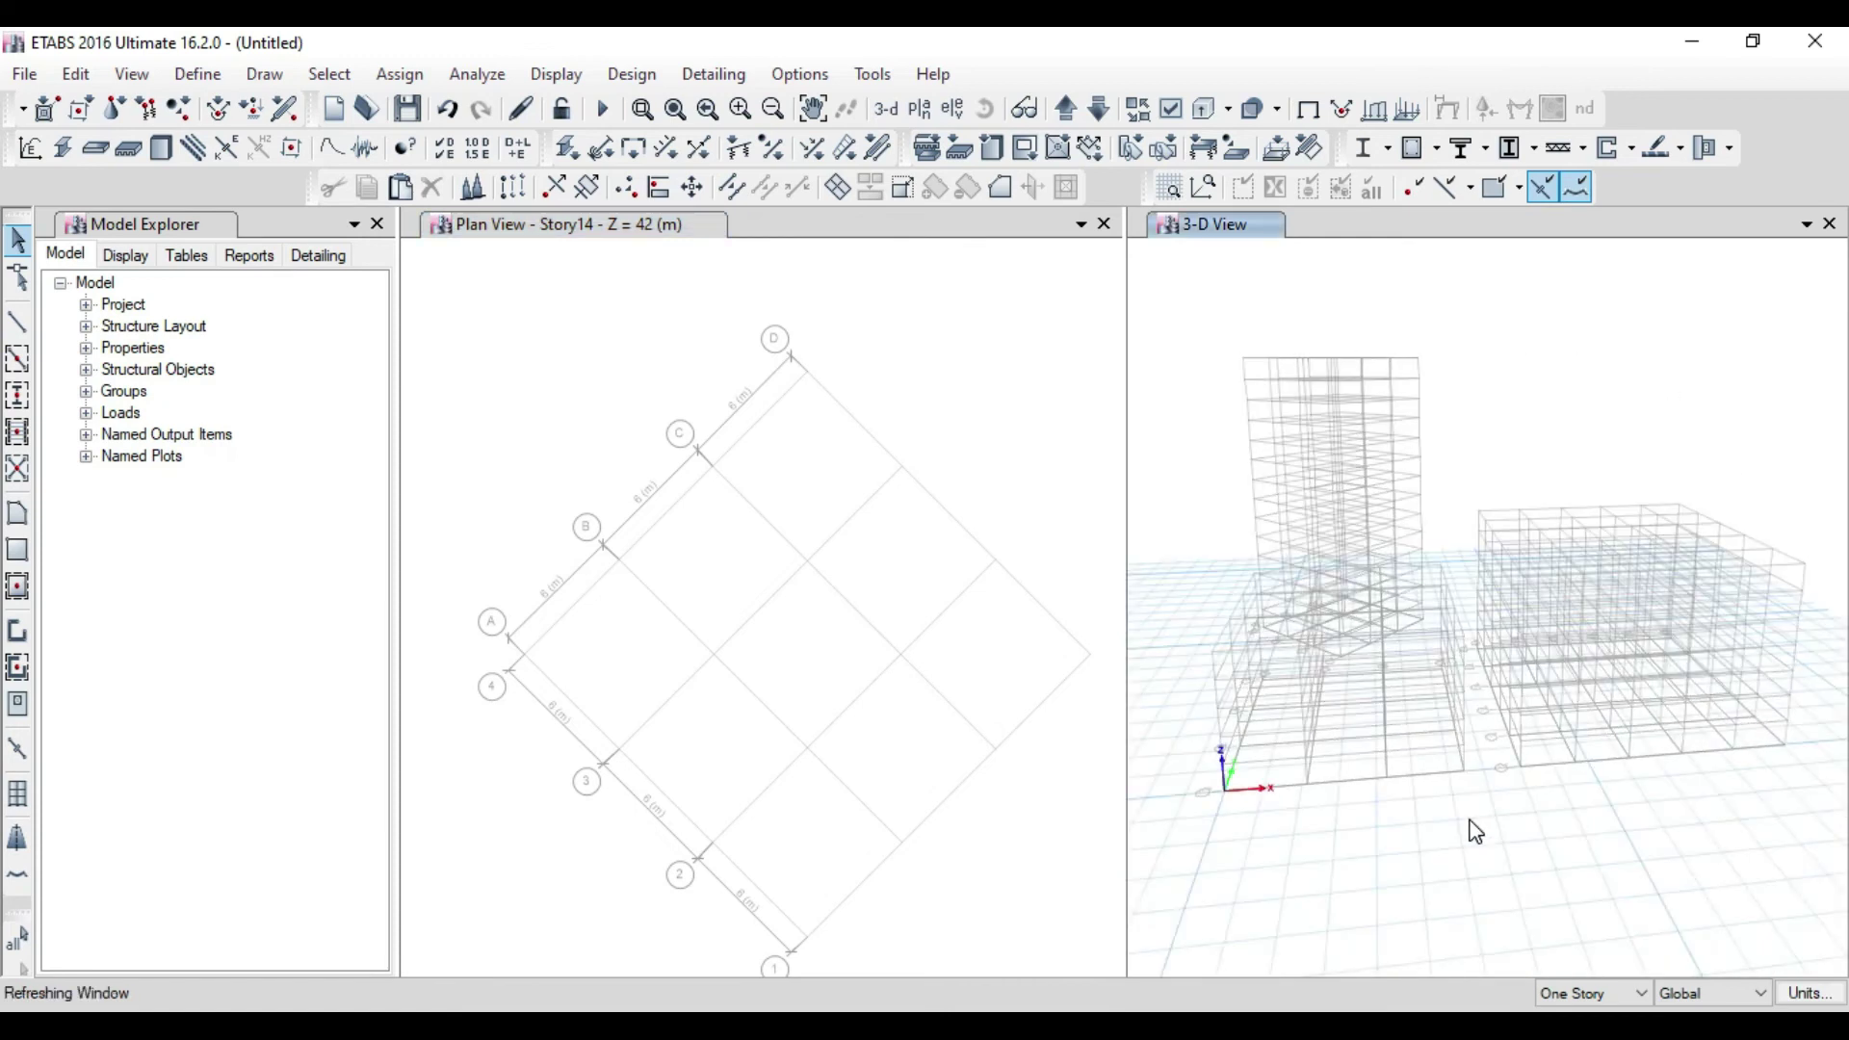
{"action": "middle_click_drag", "start_coordinate": [1475, 859], "coordinate": [1511, 870], "text": "shift"}
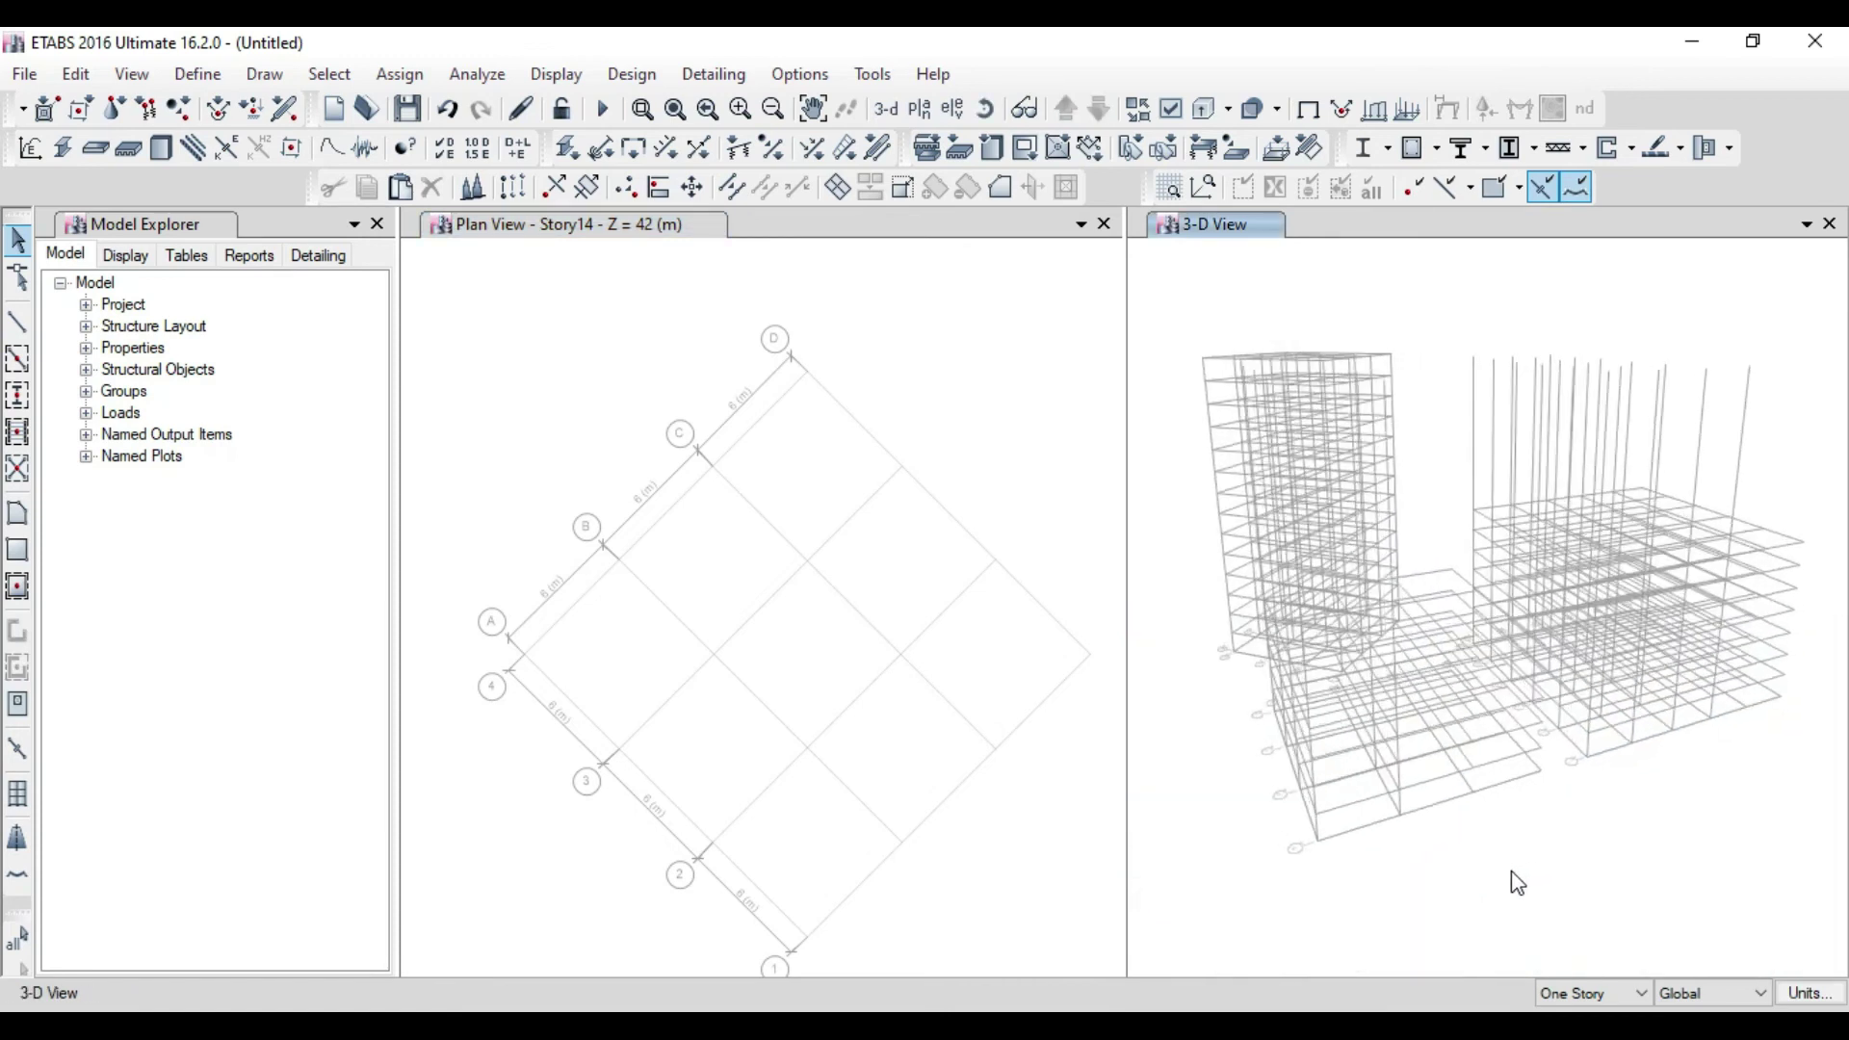
{"action": "middle_click_drag", "start_coordinate": [1394, 860], "coordinate": [1453, 734], "text": "shift"}
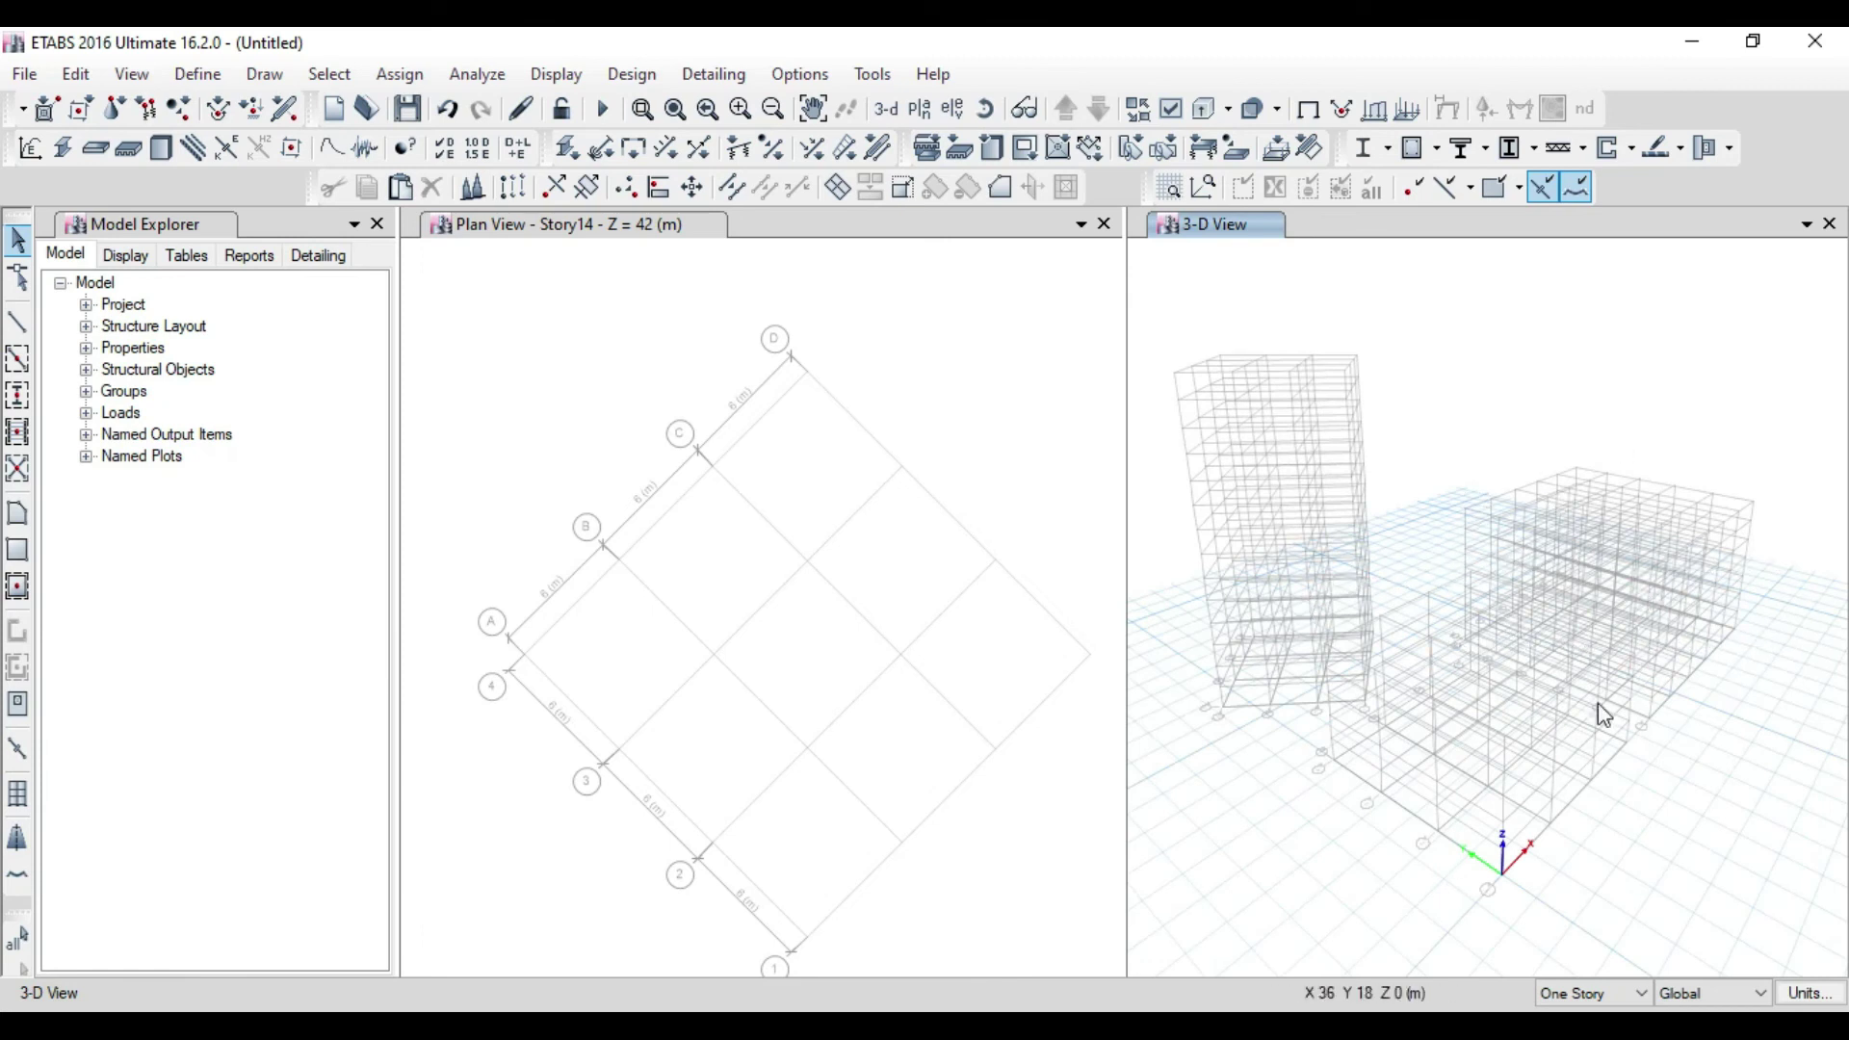
{"action": "middle_click_drag", "start_coordinate": [1684, 866], "coordinate": [1643, 860], "text": "shift"}
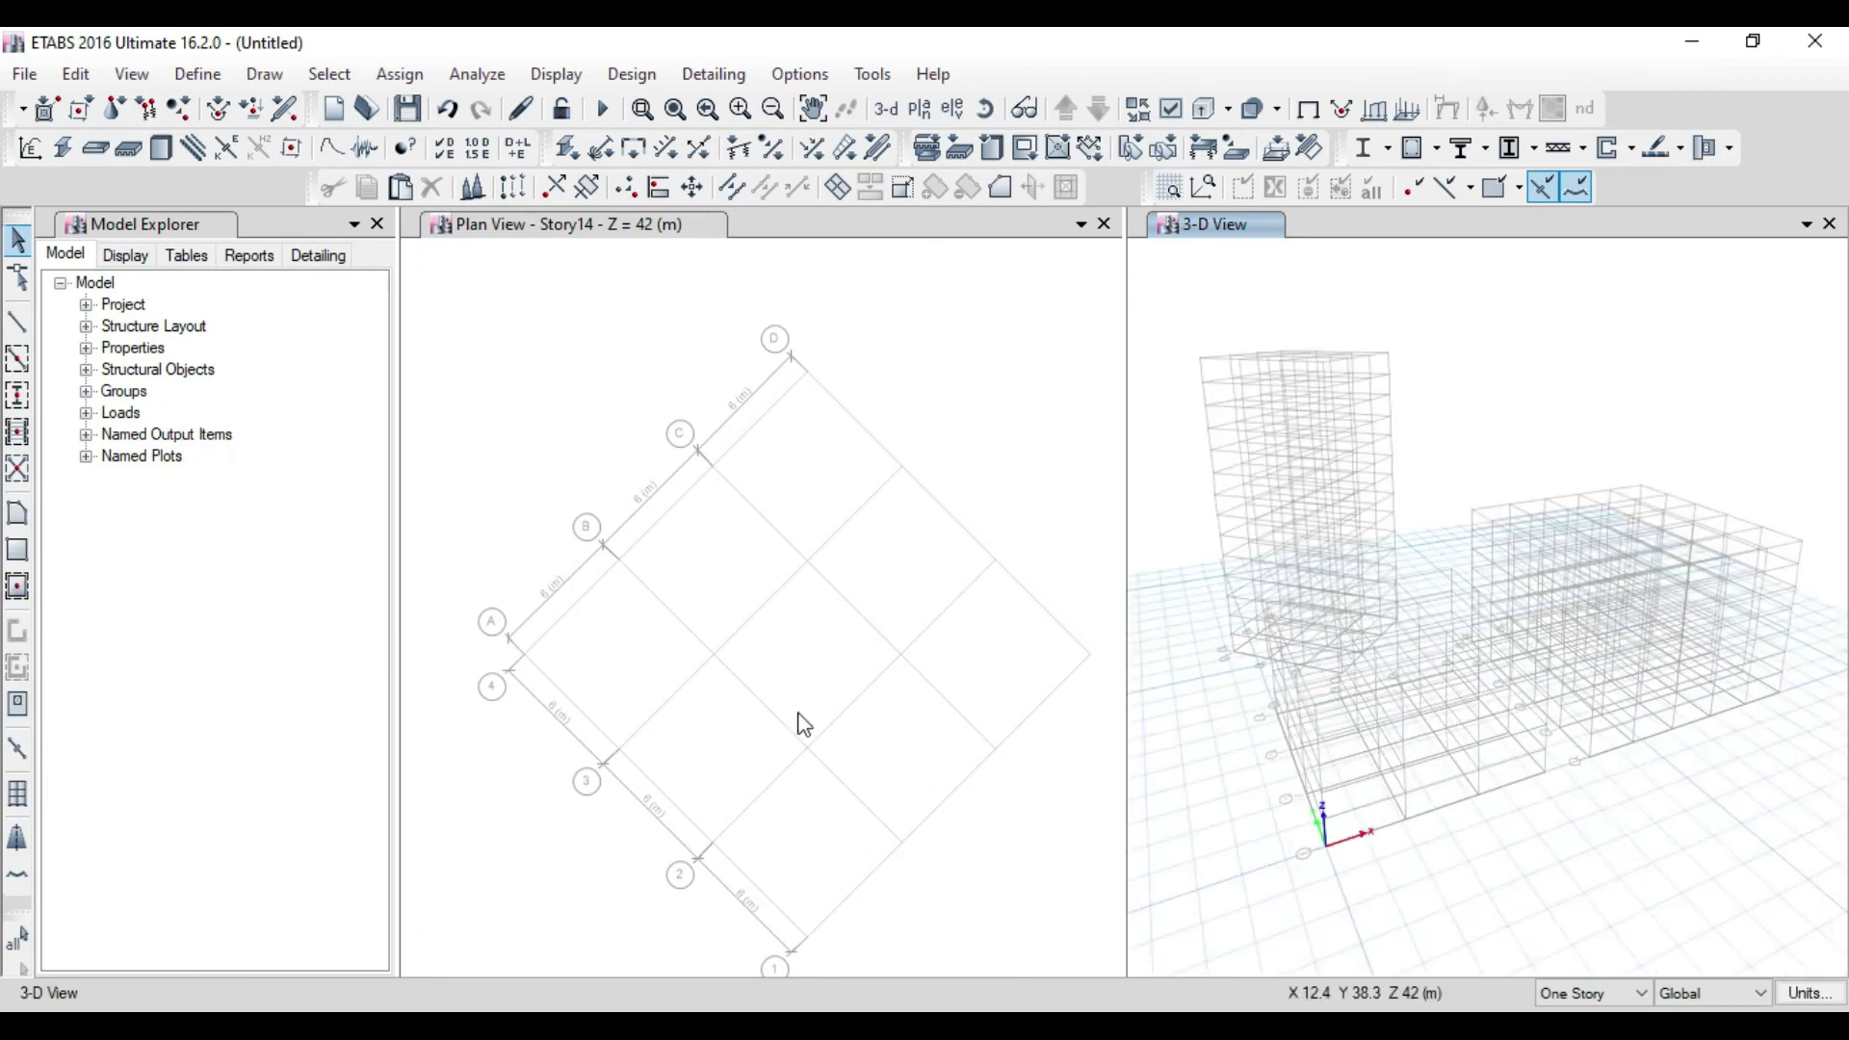
{"action": "left_click", "coordinate": [897, 438]}
{"action": "scroll", "coordinate": [830, 459], "scroll_direction": "down", "scroll_amount": 5}
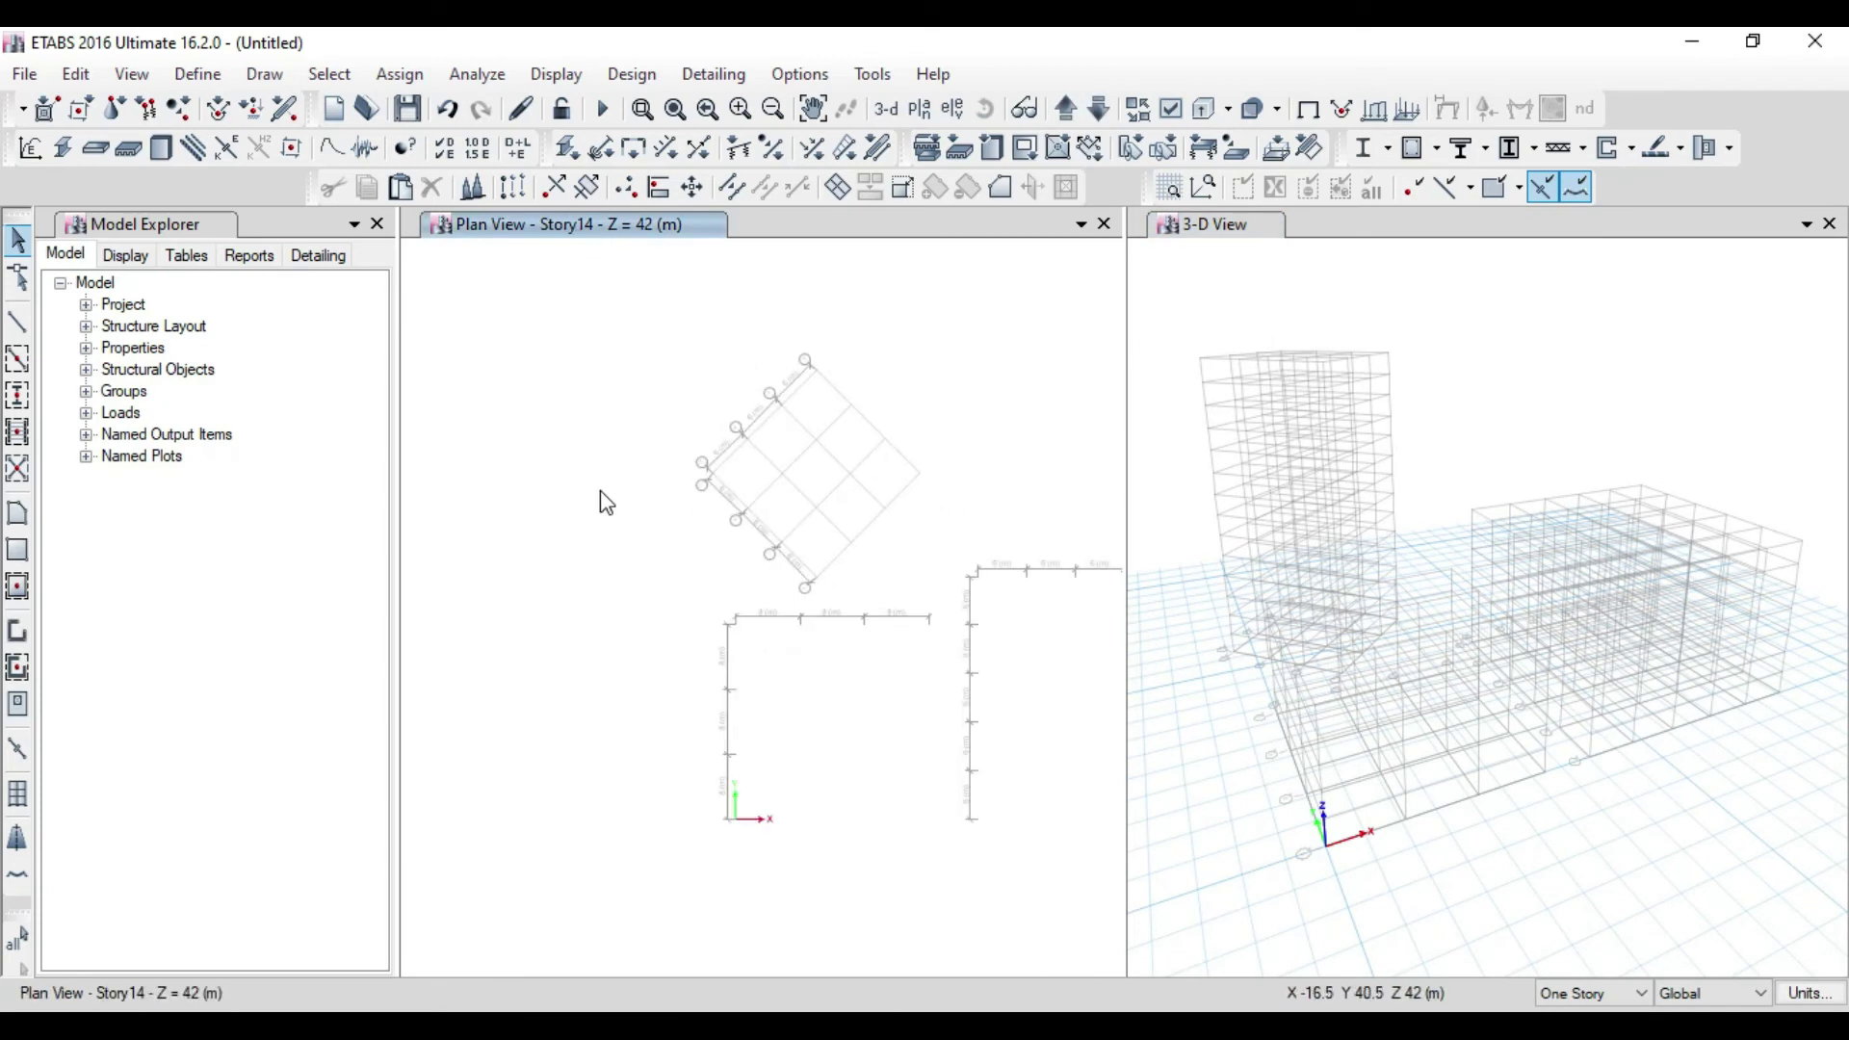
{"action": "left_click", "coordinate": [921, 110]}
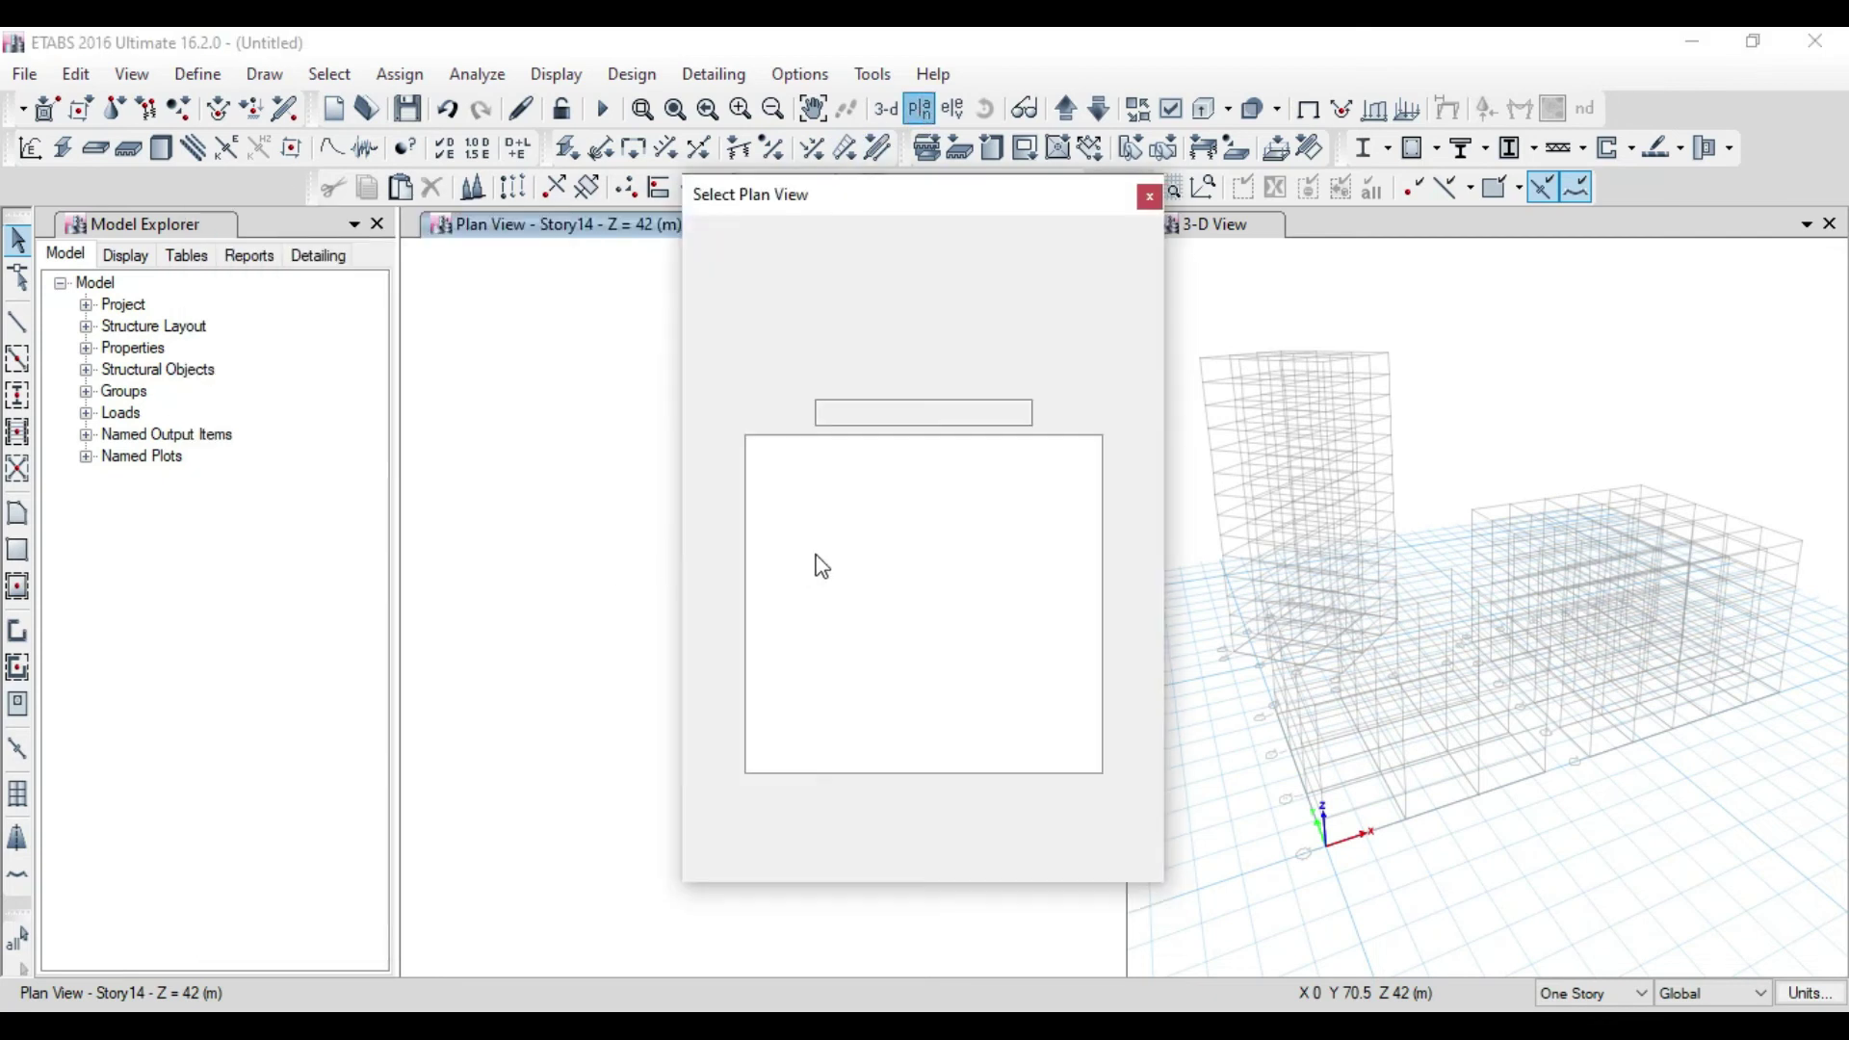
{"action": "left_click", "coordinate": [792, 674]}
{"action": "left_click", "coordinate": [1024, 857]}
{"action": "left_click", "coordinate": [821, 855]}
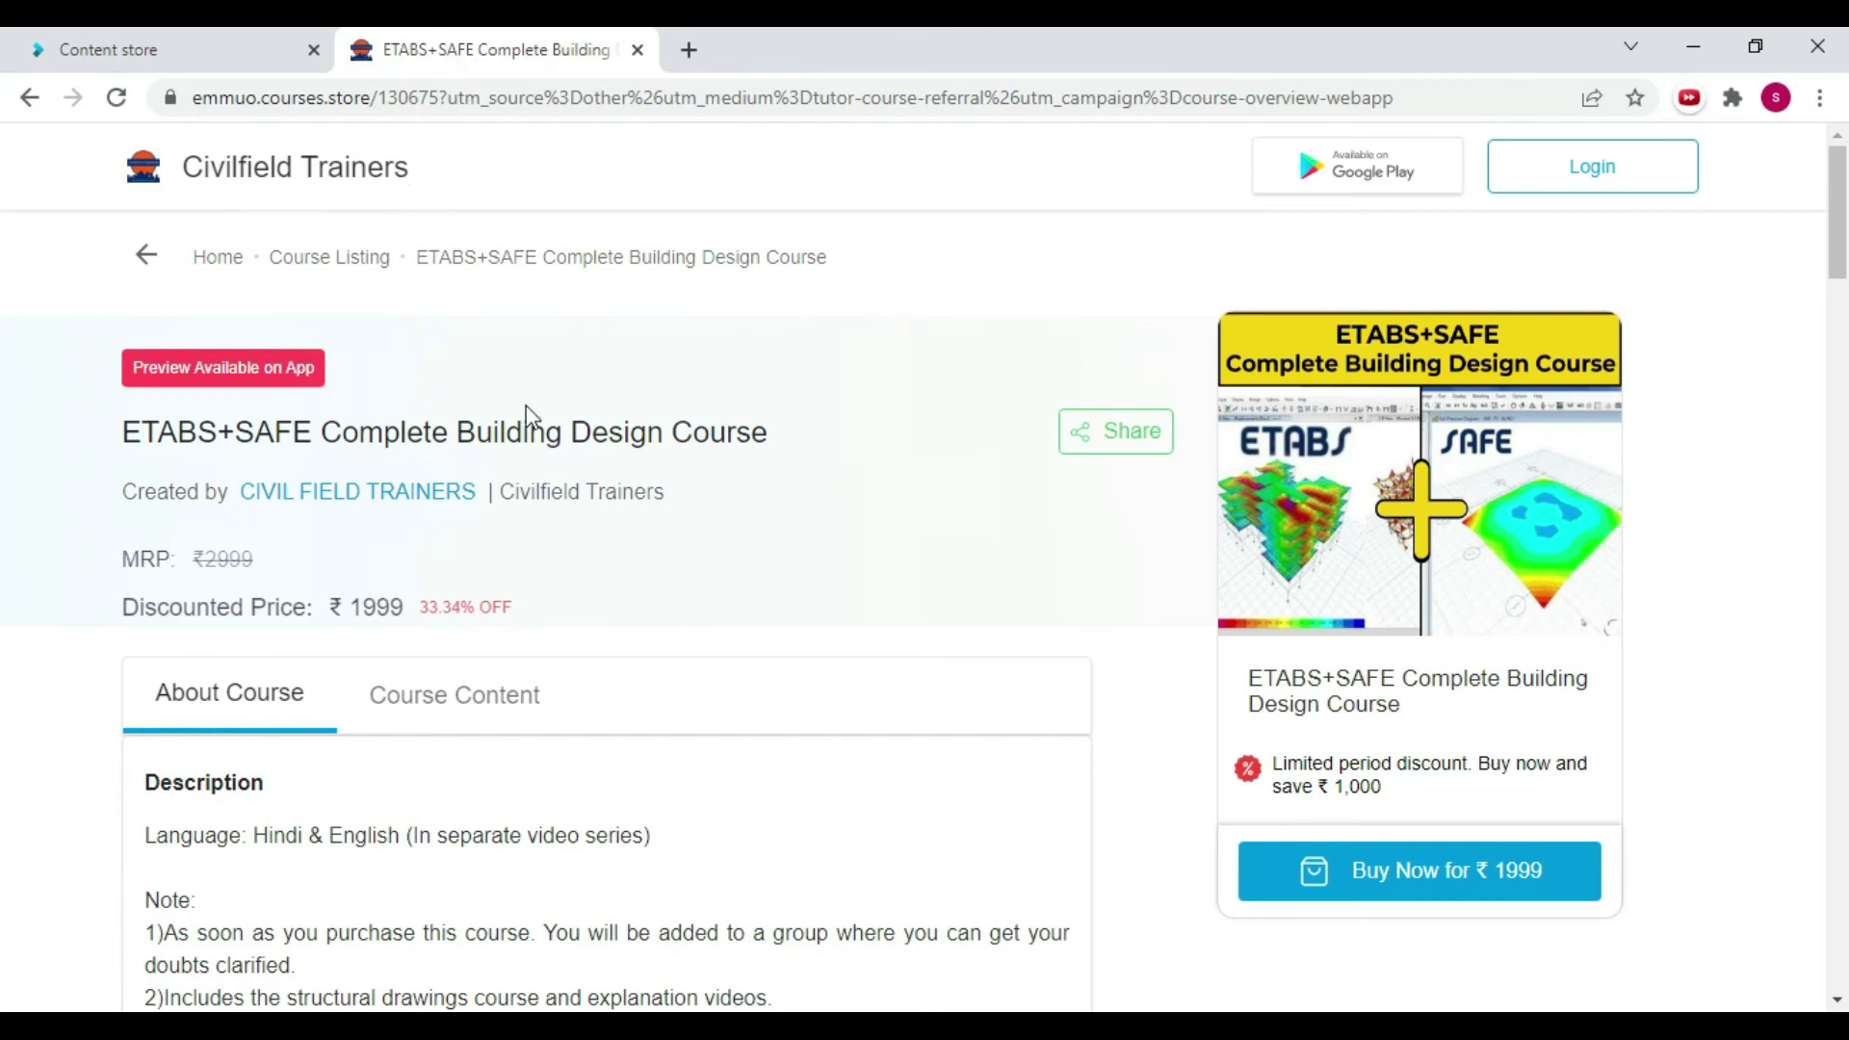
Switch to the browser and review the ETABS+SAFE Complete Building Design Course description and its coupon and price details in the content store
{"action": "scroll", "coordinate": [530, 421], "scroll_direction": "down", "scroll_amount": 4}
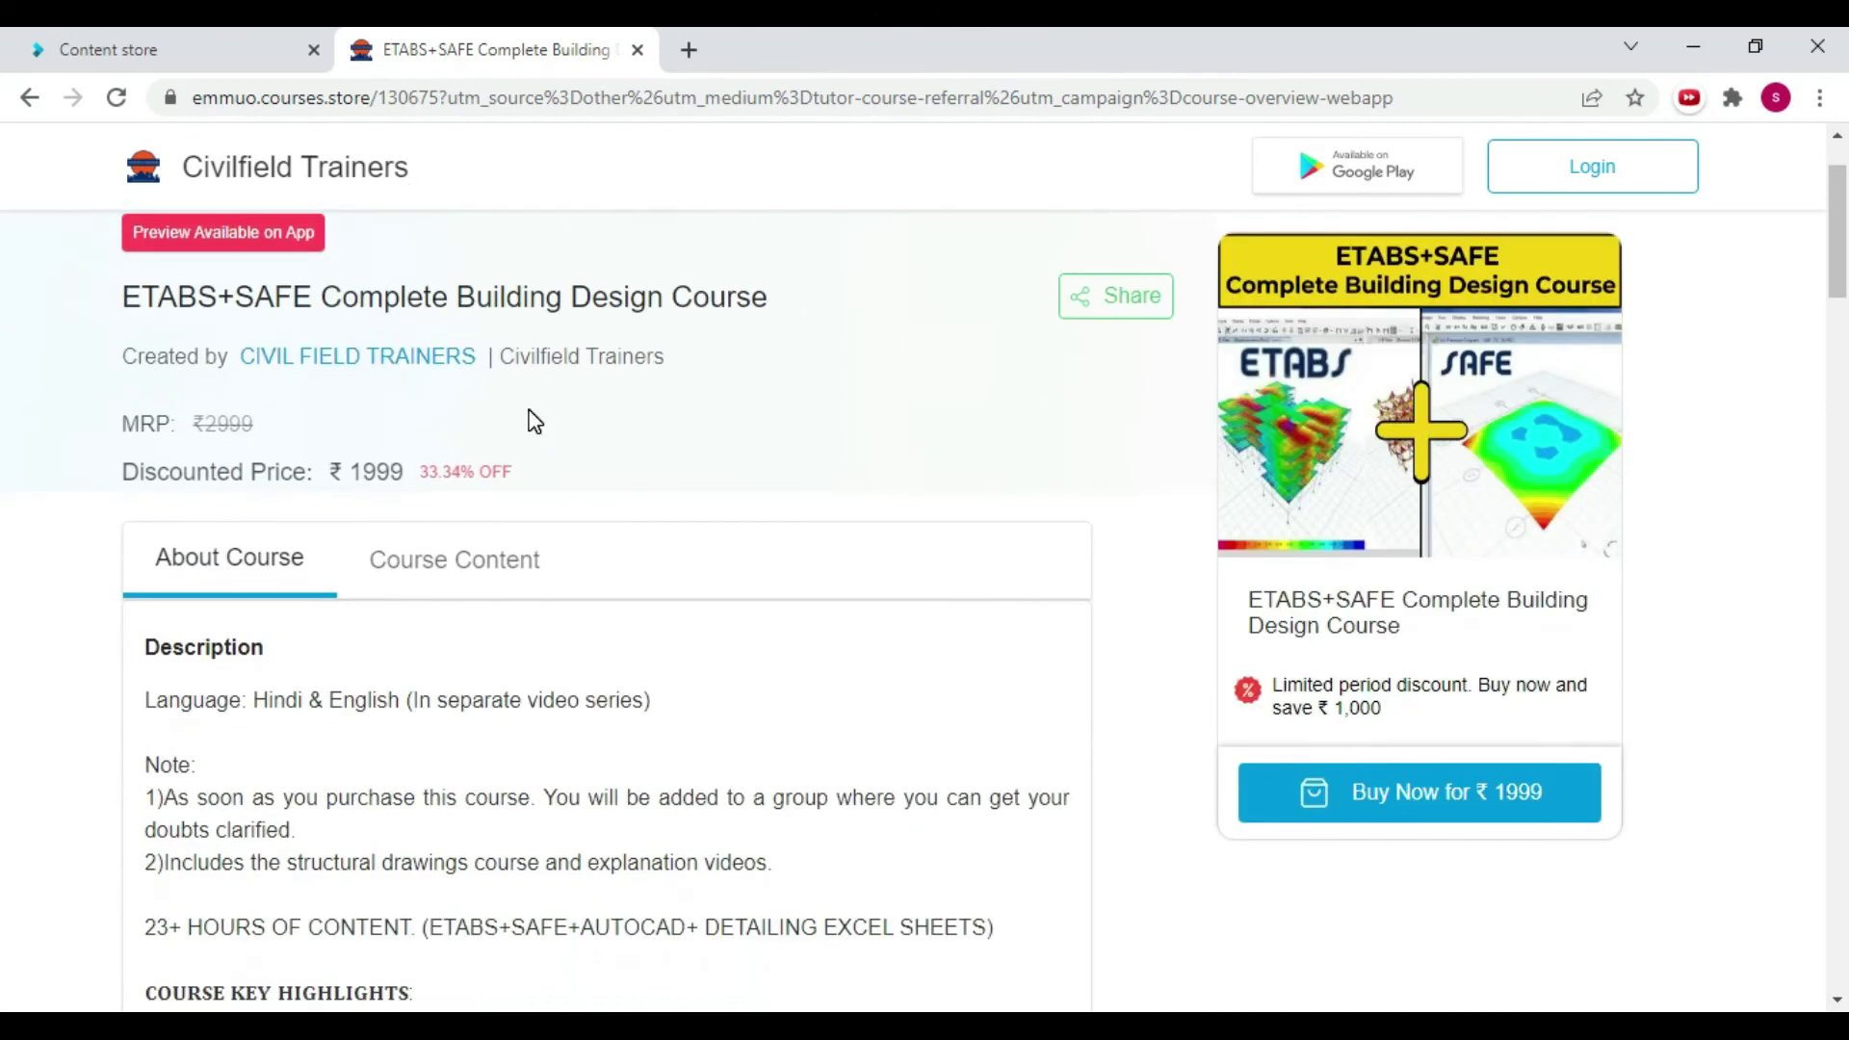
{"action": "scroll", "coordinate": [410, 363], "scroll_direction": "down", "scroll_amount": 3}
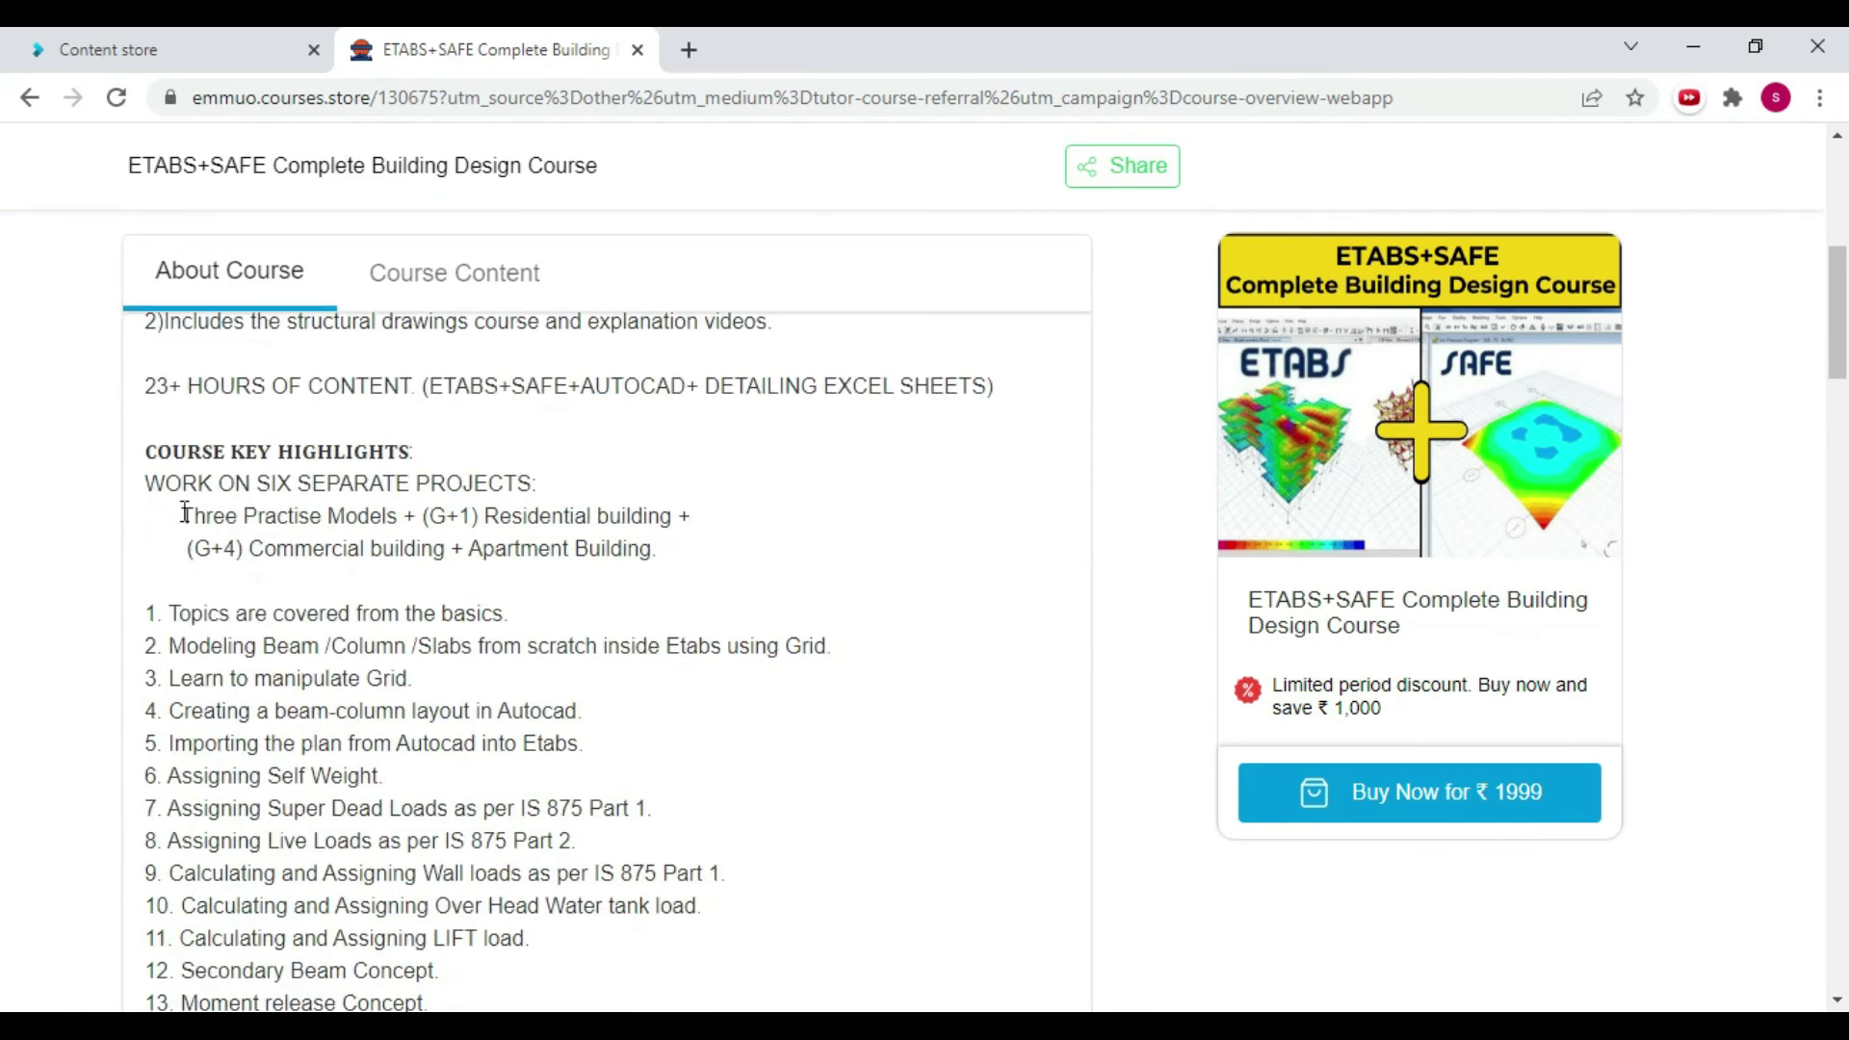
{"action": "scroll", "coordinate": [405, 475], "scroll_direction": "down", "scroll_amount": 7}
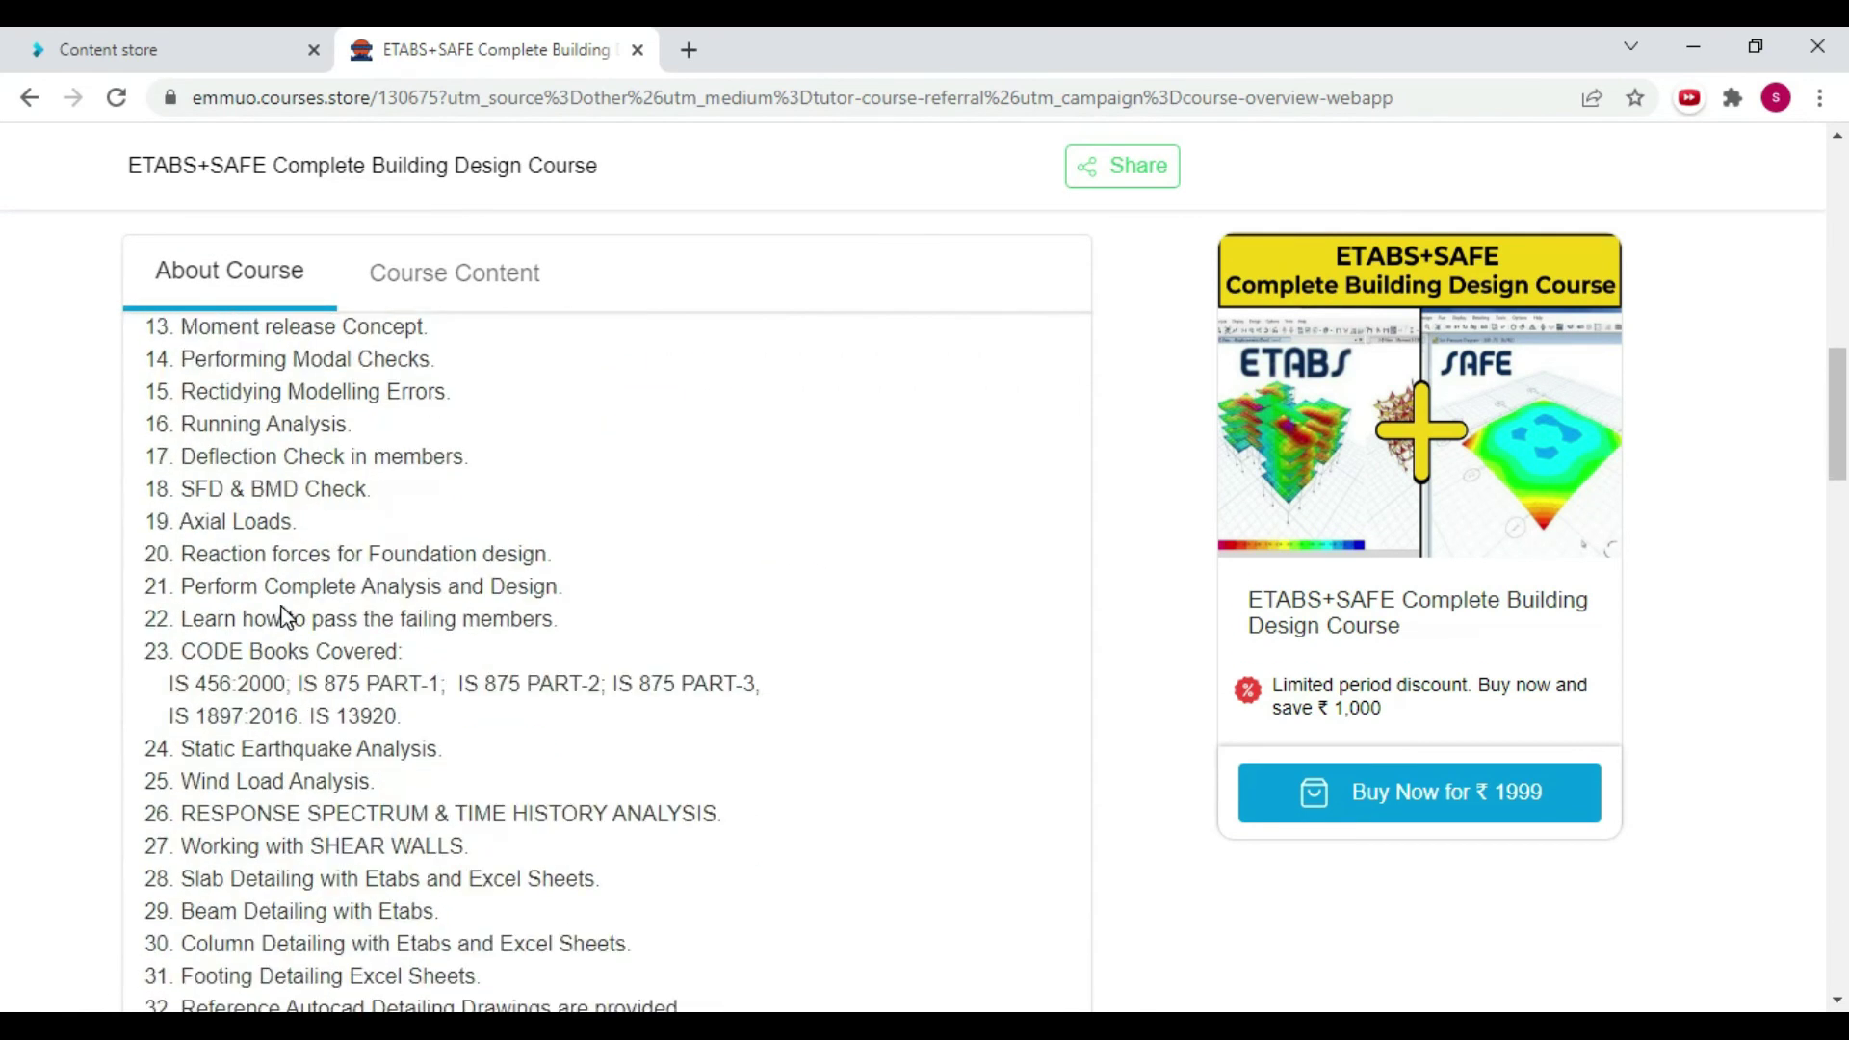
{"action": "scroll", "coordinate": [286, 616], "scroll_direction": "down", "scroll_amount": 7}
{"action": "scroll", "coordinate": [279, 685], "scroll_direction": "down", "scroll_amount": 3}
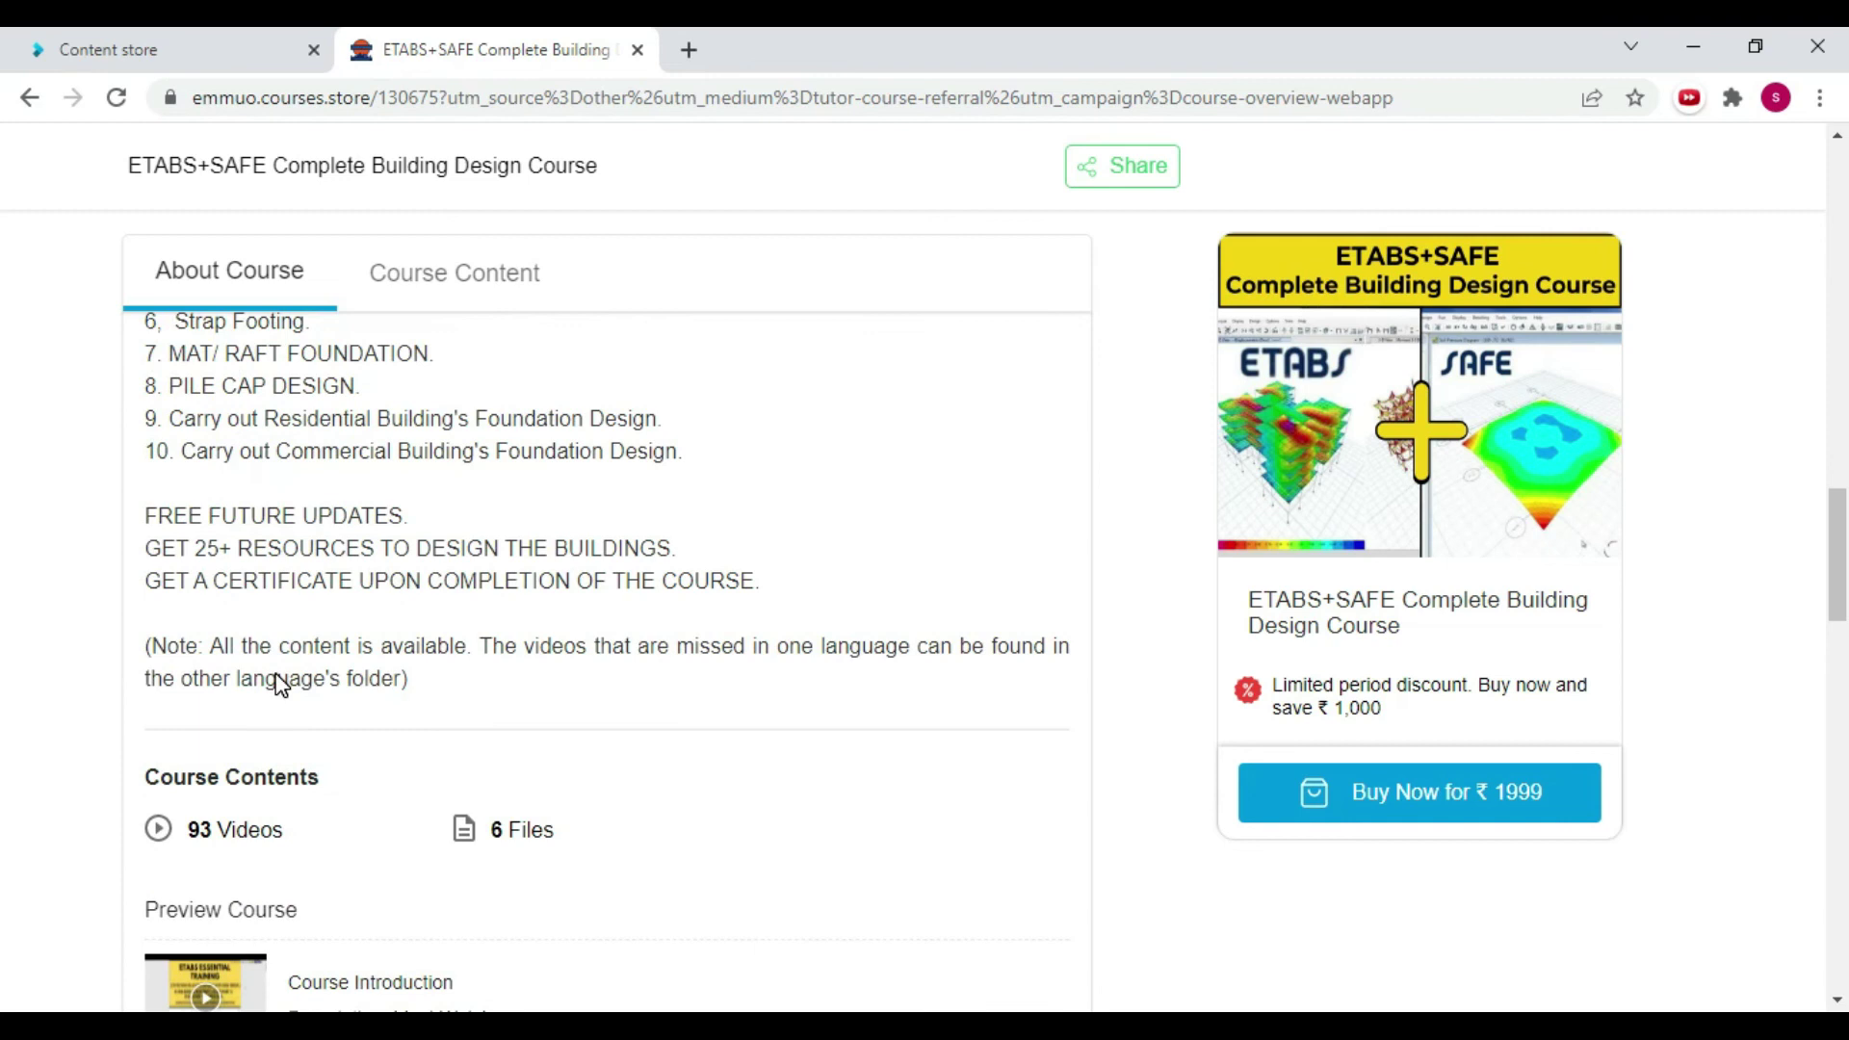
{"action": "scroll", "coordinate": [279, 675], "scroll_direction": "up", "scroll_amount": 17}
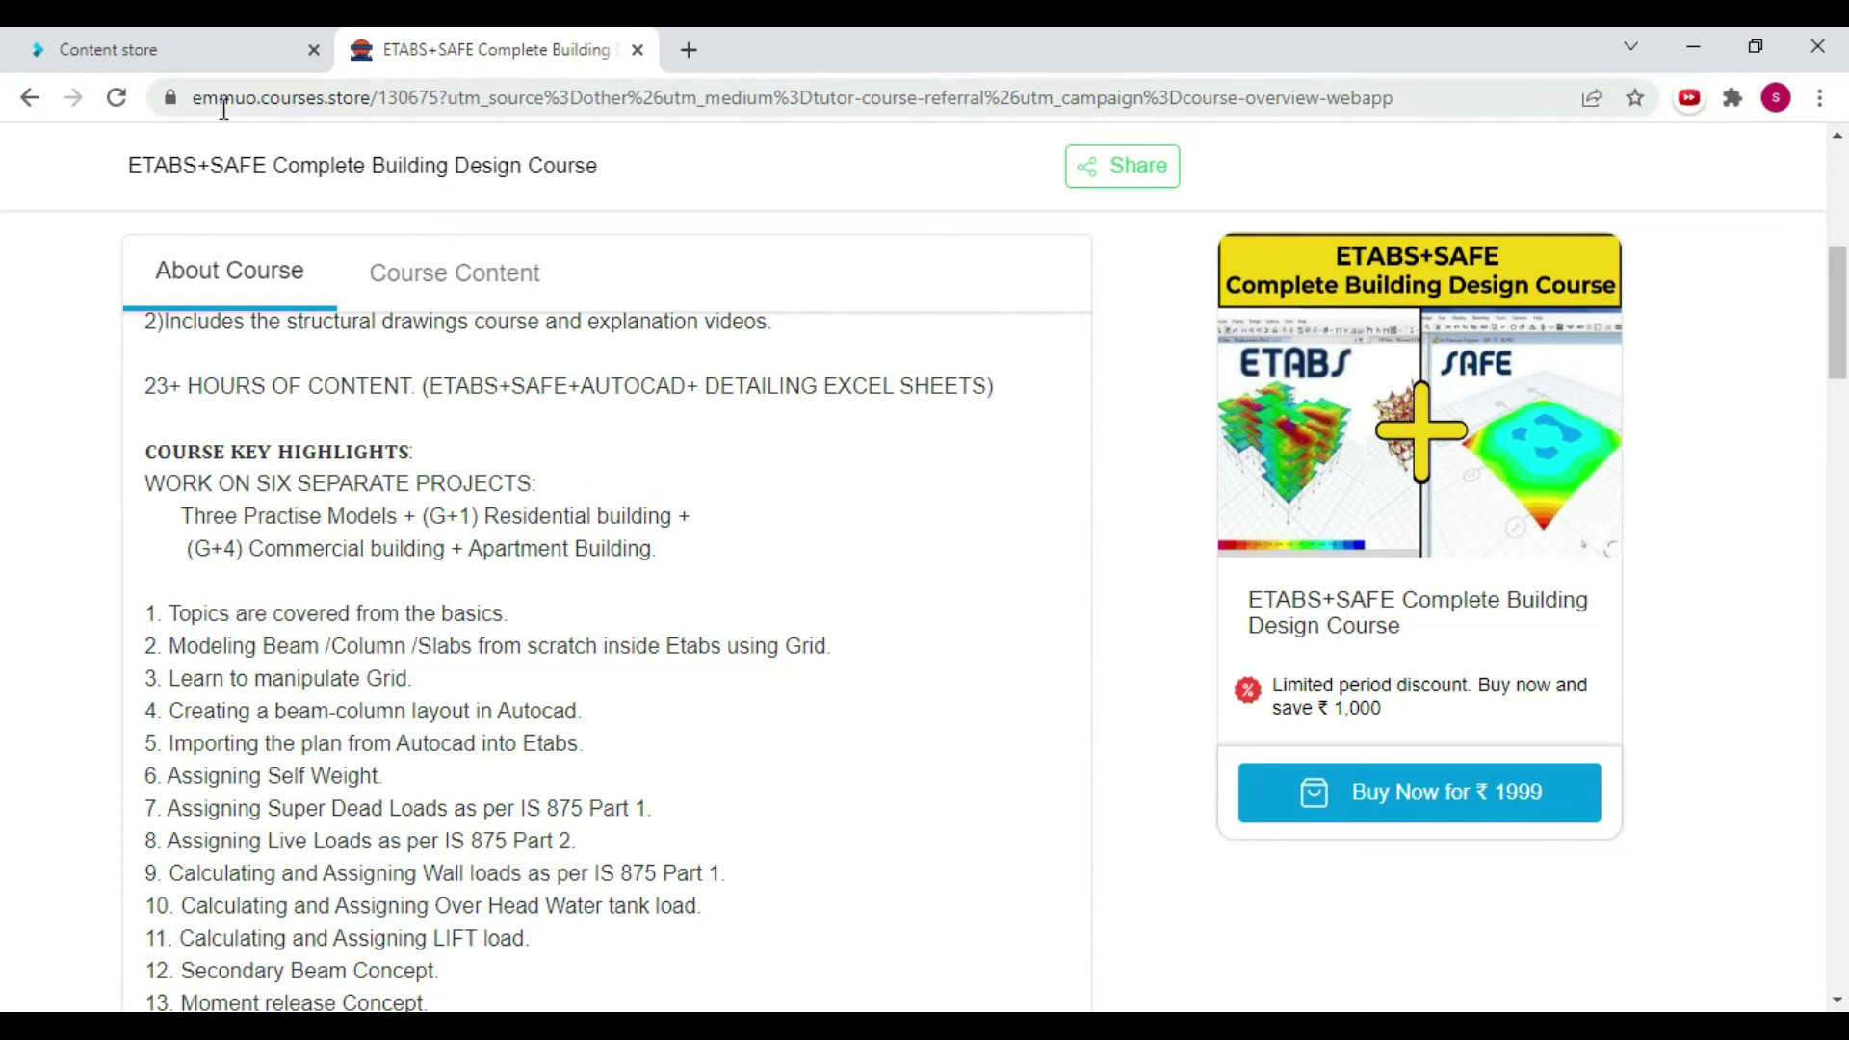
{"action": "left_click", "coordinate": [156, 31]}
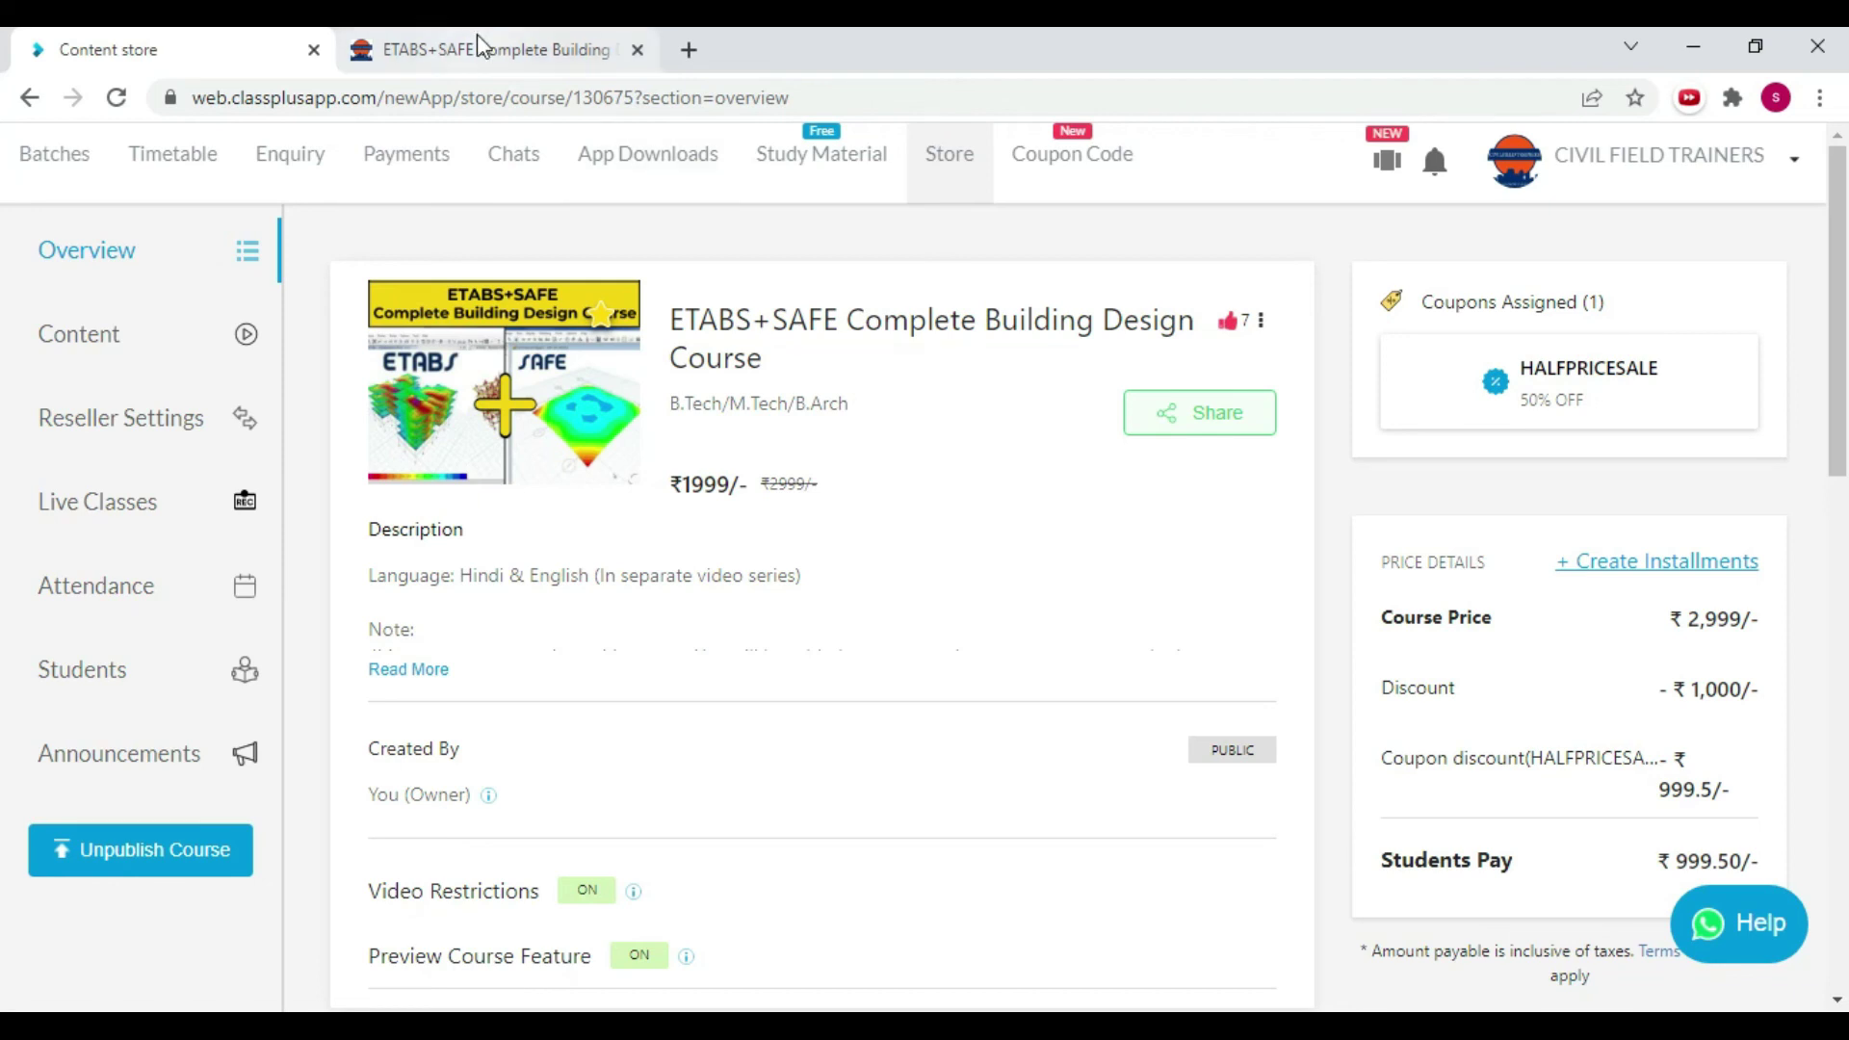
{"action": "scroll", "coordinate": [1126, 501], "scroll_direction": "down", "scroll_amount": 1}
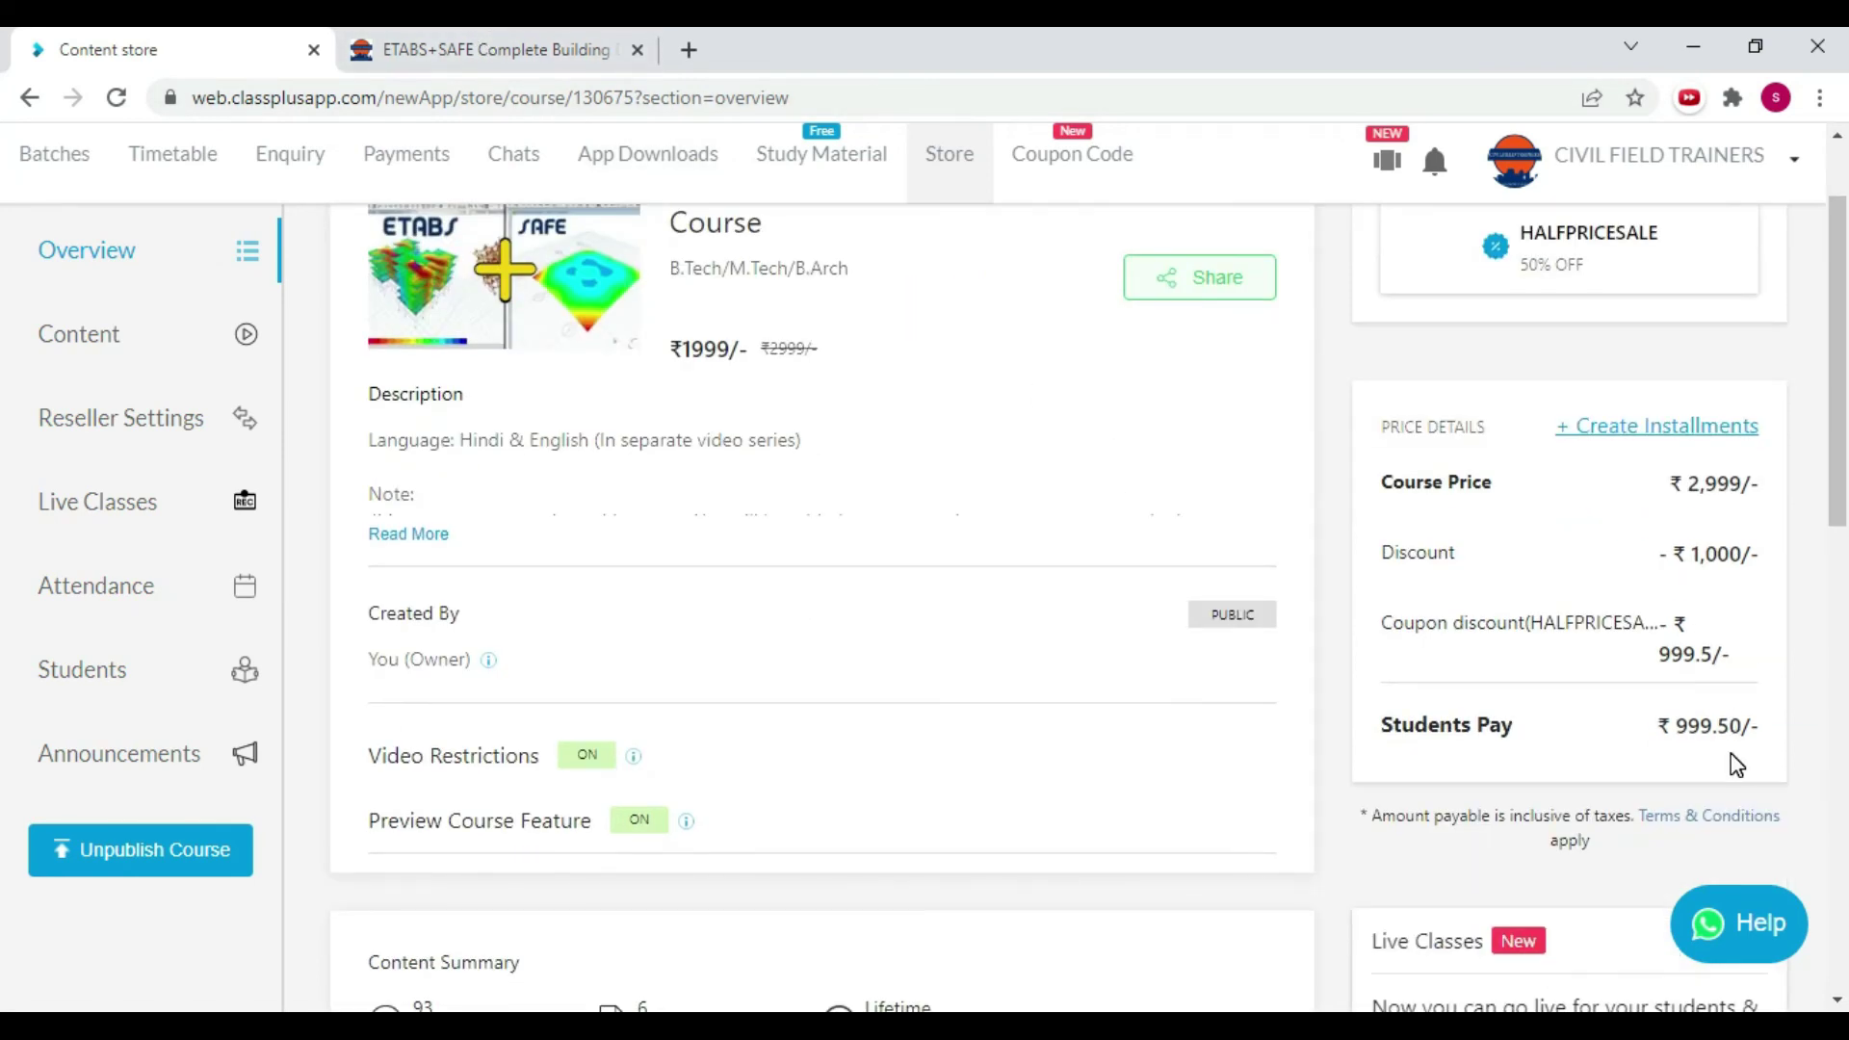
Read through the public course page's list of ETABS topics, SAFE foundation topics and included resources
{"action": "left_click", "coordinate": [387, 41]}
{"action": "scroll", "coordinate": [659, 534], "scroll_direction": "down", "scroll_amount": 1}
{"action": "scroll", "coordinate": [654, 578], "scroll_direction": "down", "scroll_amount": 4}
{"action": "scroll", "coordinate": [320, 496], "scroll_direction": "down", "scroll_amount": 2}
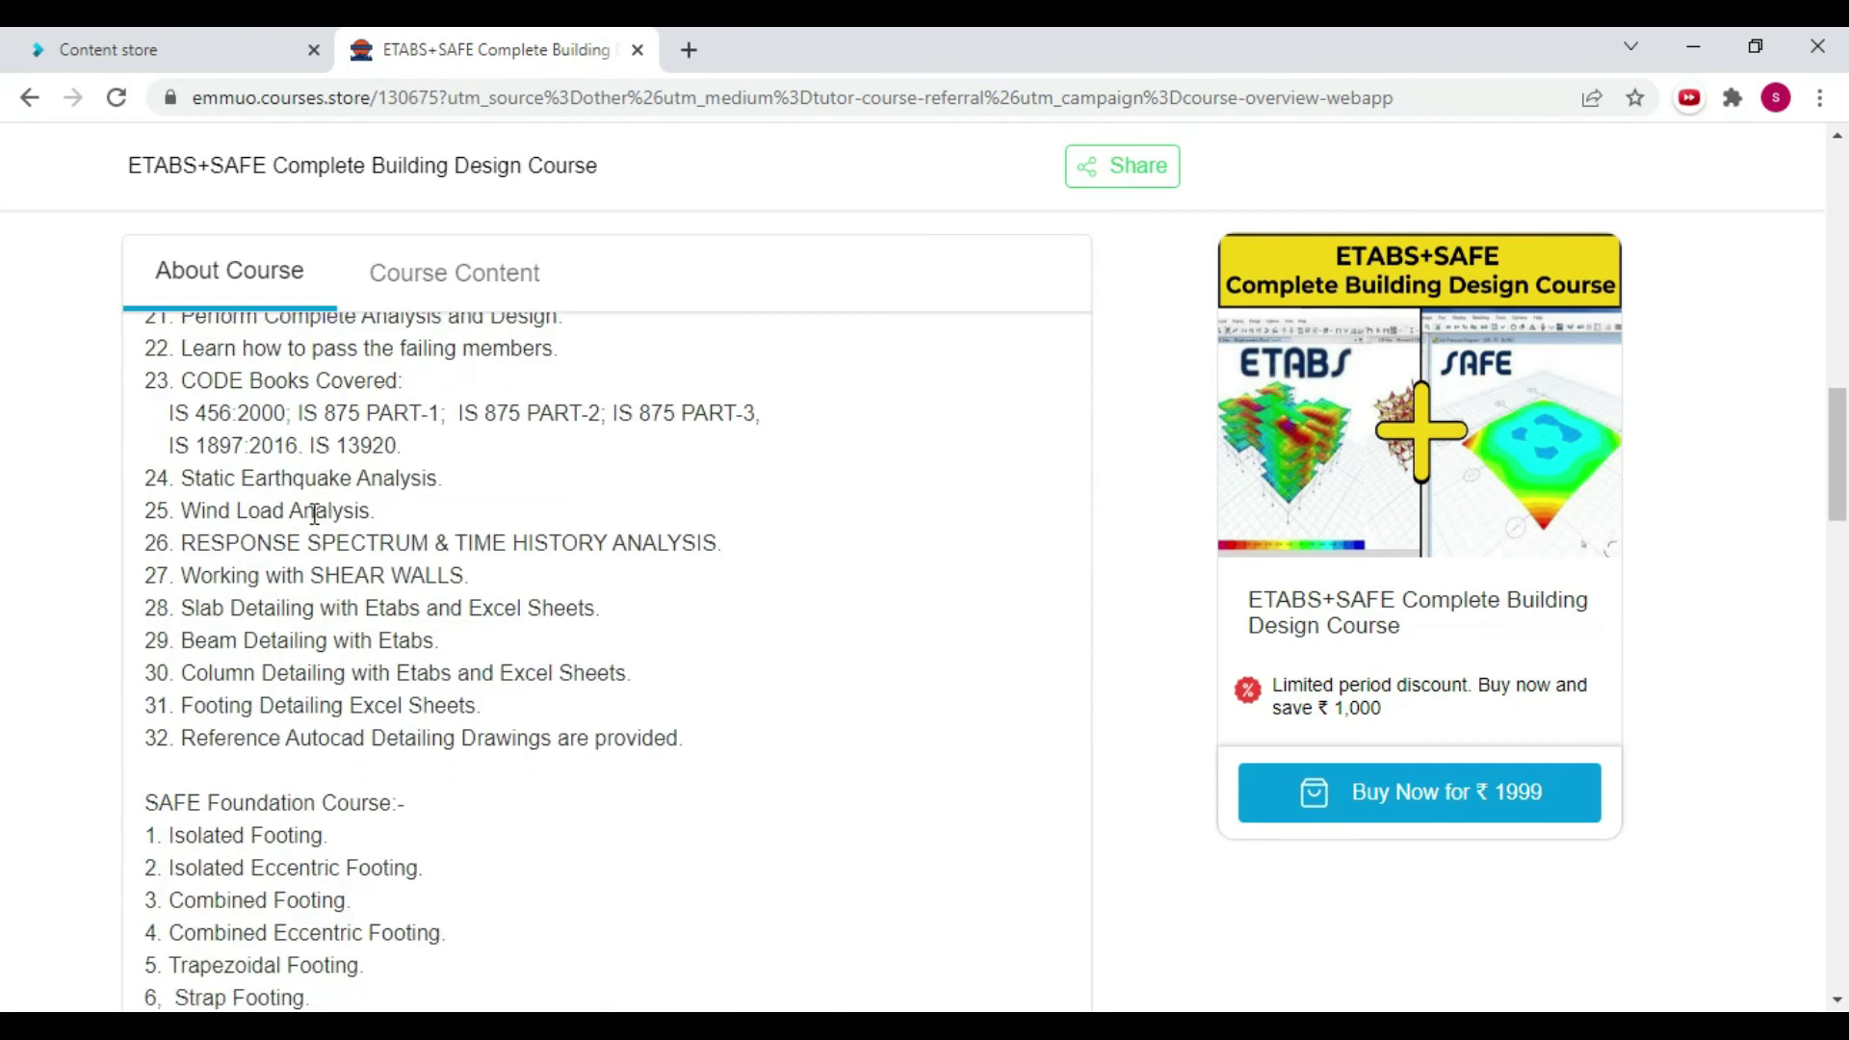
{"action": "scroll", "coordinate": [315, 513], "scroll_direction": "down", "scroll_amount": 4}
{"action": "scroll", "coordinate": [233, 655], "scroll_direction": "up", "scroll_amount": 1}
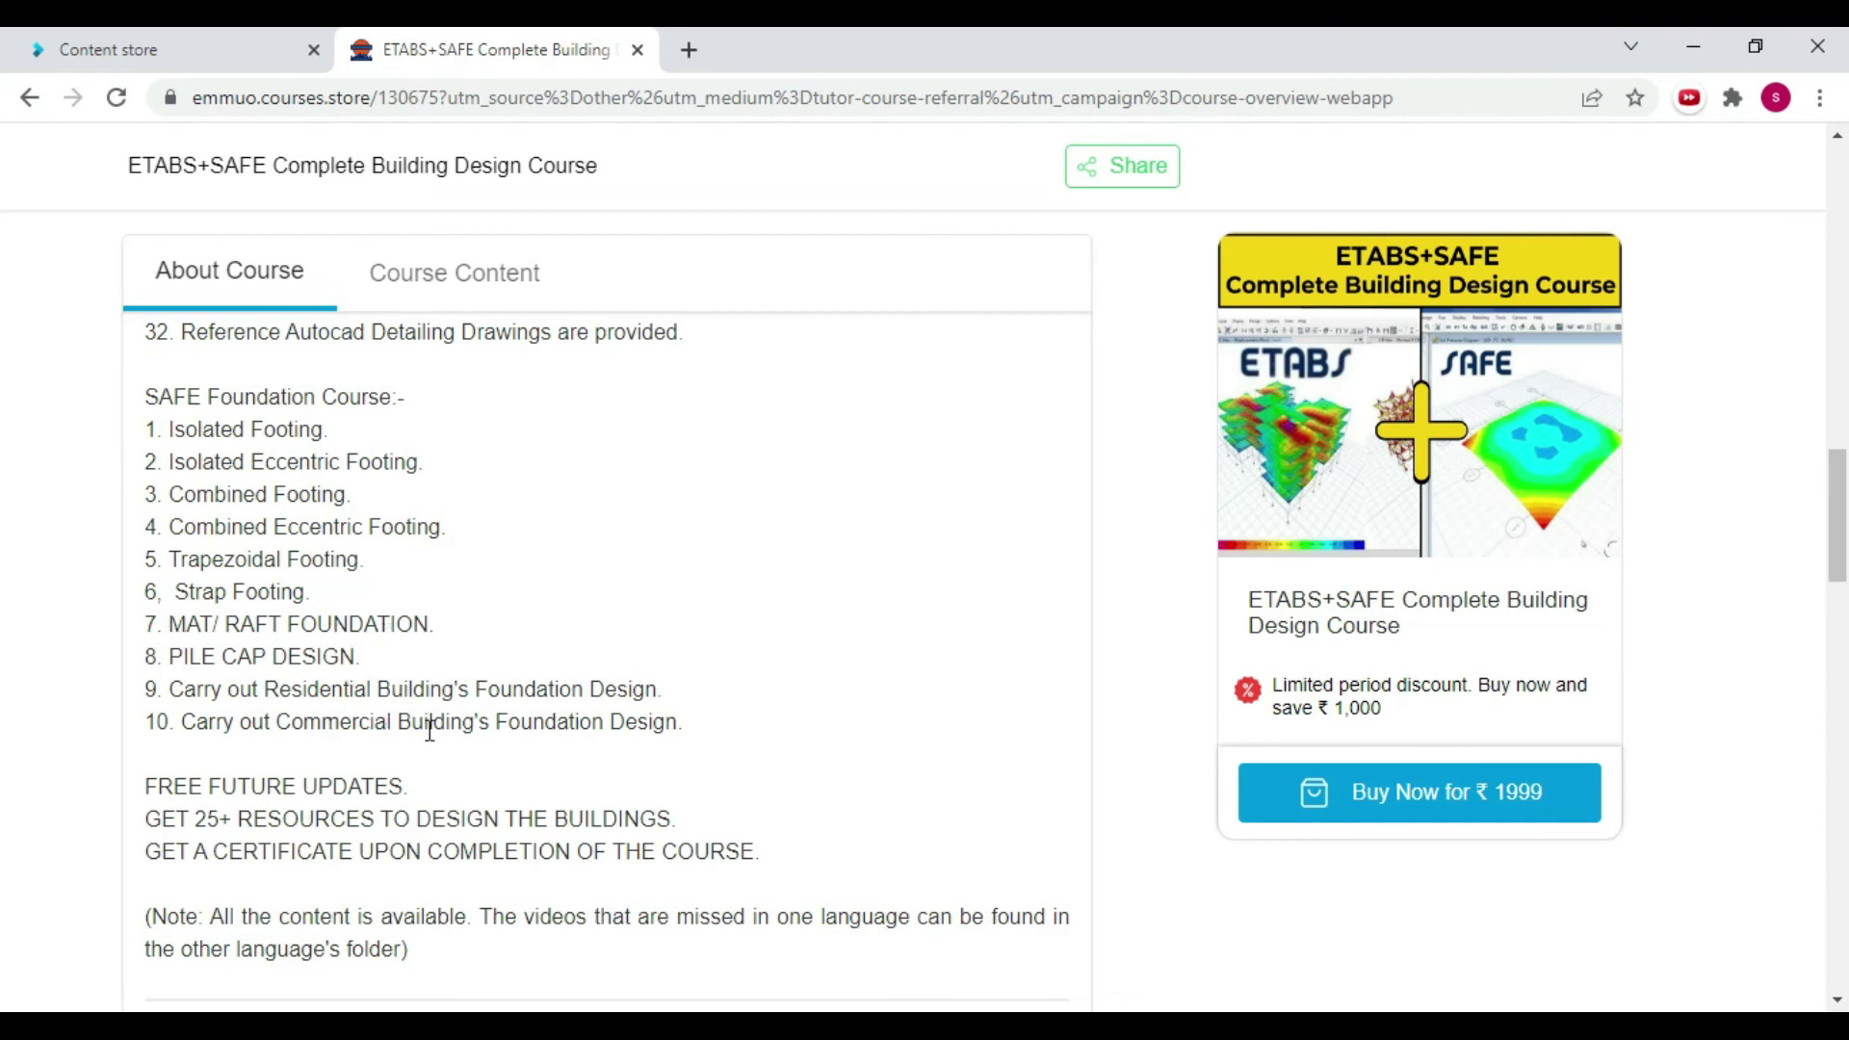
{"action": "scroll", "coordinate": [429, 729], "scroll_direction": "up", "scroll_amount": 10}
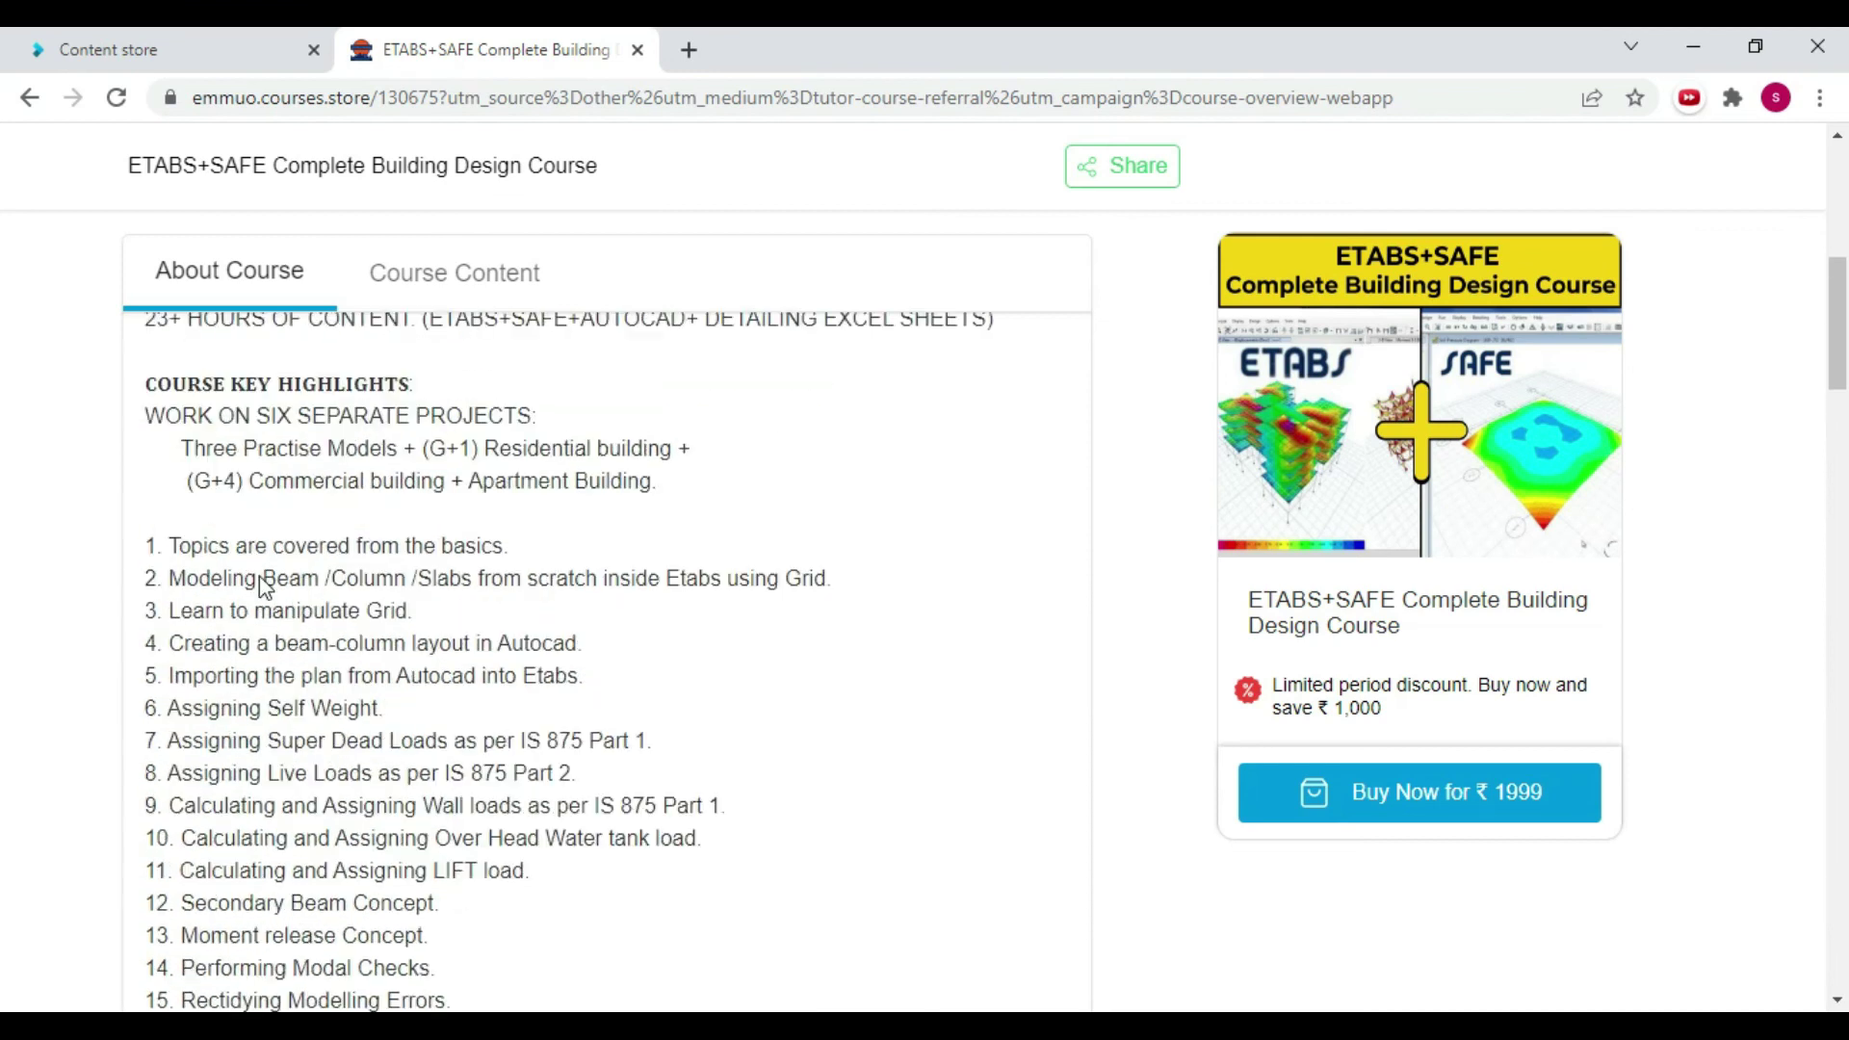
{"action": "scroll", "coordinate": [417, 646], "scroll_direction": "down", "scroll_amount": 10}
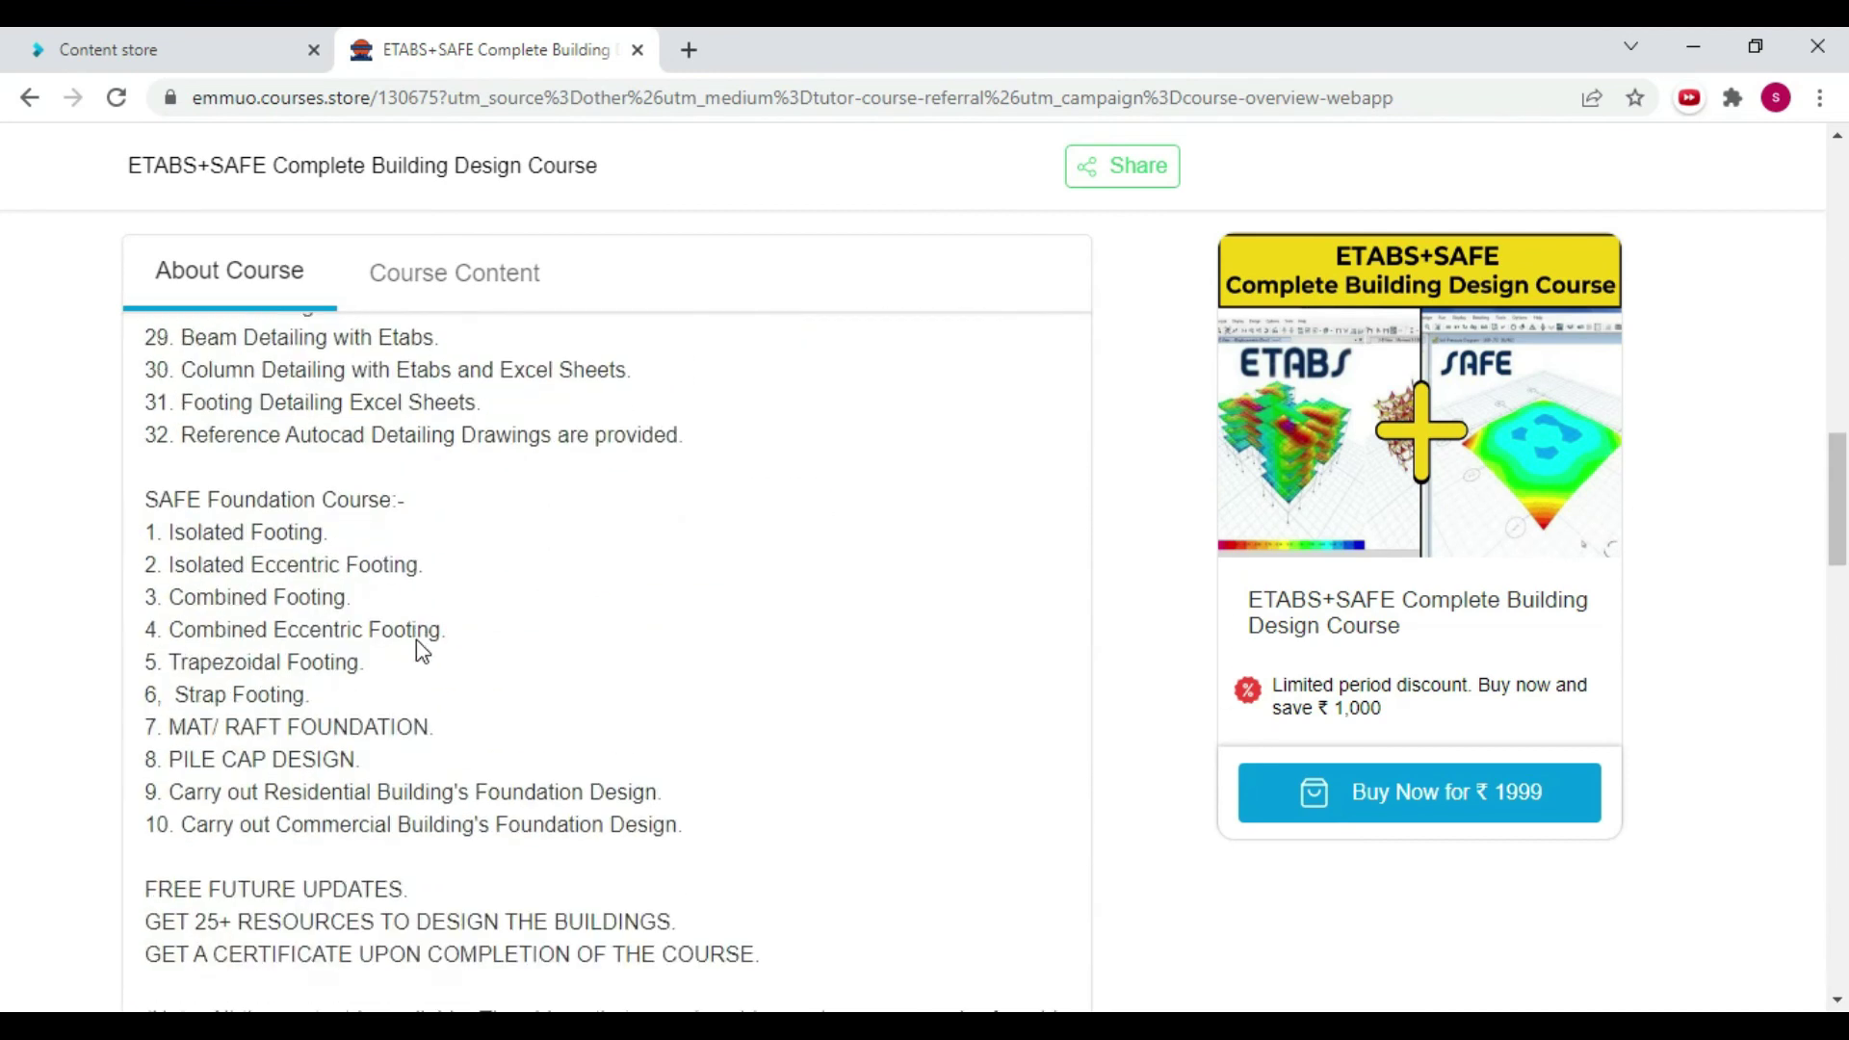
{"action": "scroll", "coordinate": [416, 640], "scroll_direction": "down", "scroll_amount": 4}
{"action": "scroll", "coordinate": [354, 540], "scroll_direction": "up", "scroll_amount": 2}
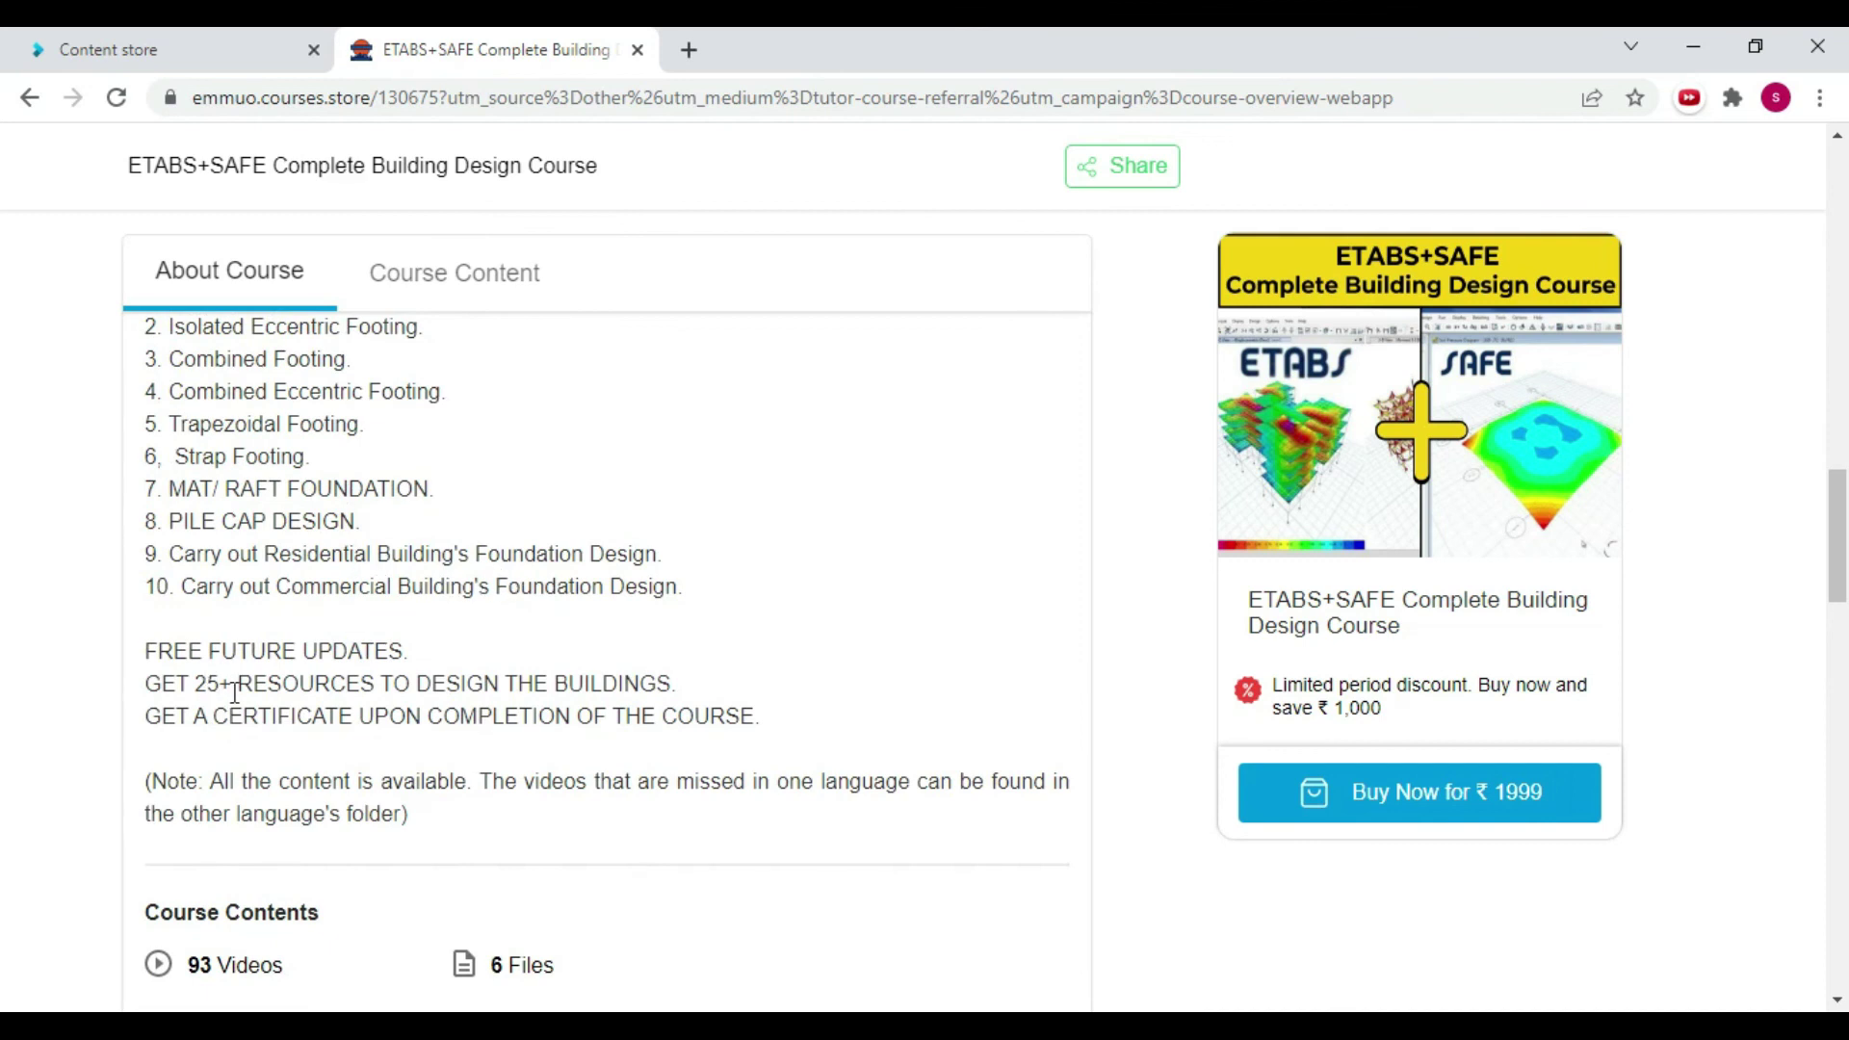
{"action": "scroll", "coordinate": [235, 692], "scroll_direction": "up", "scroll_amount": 8}
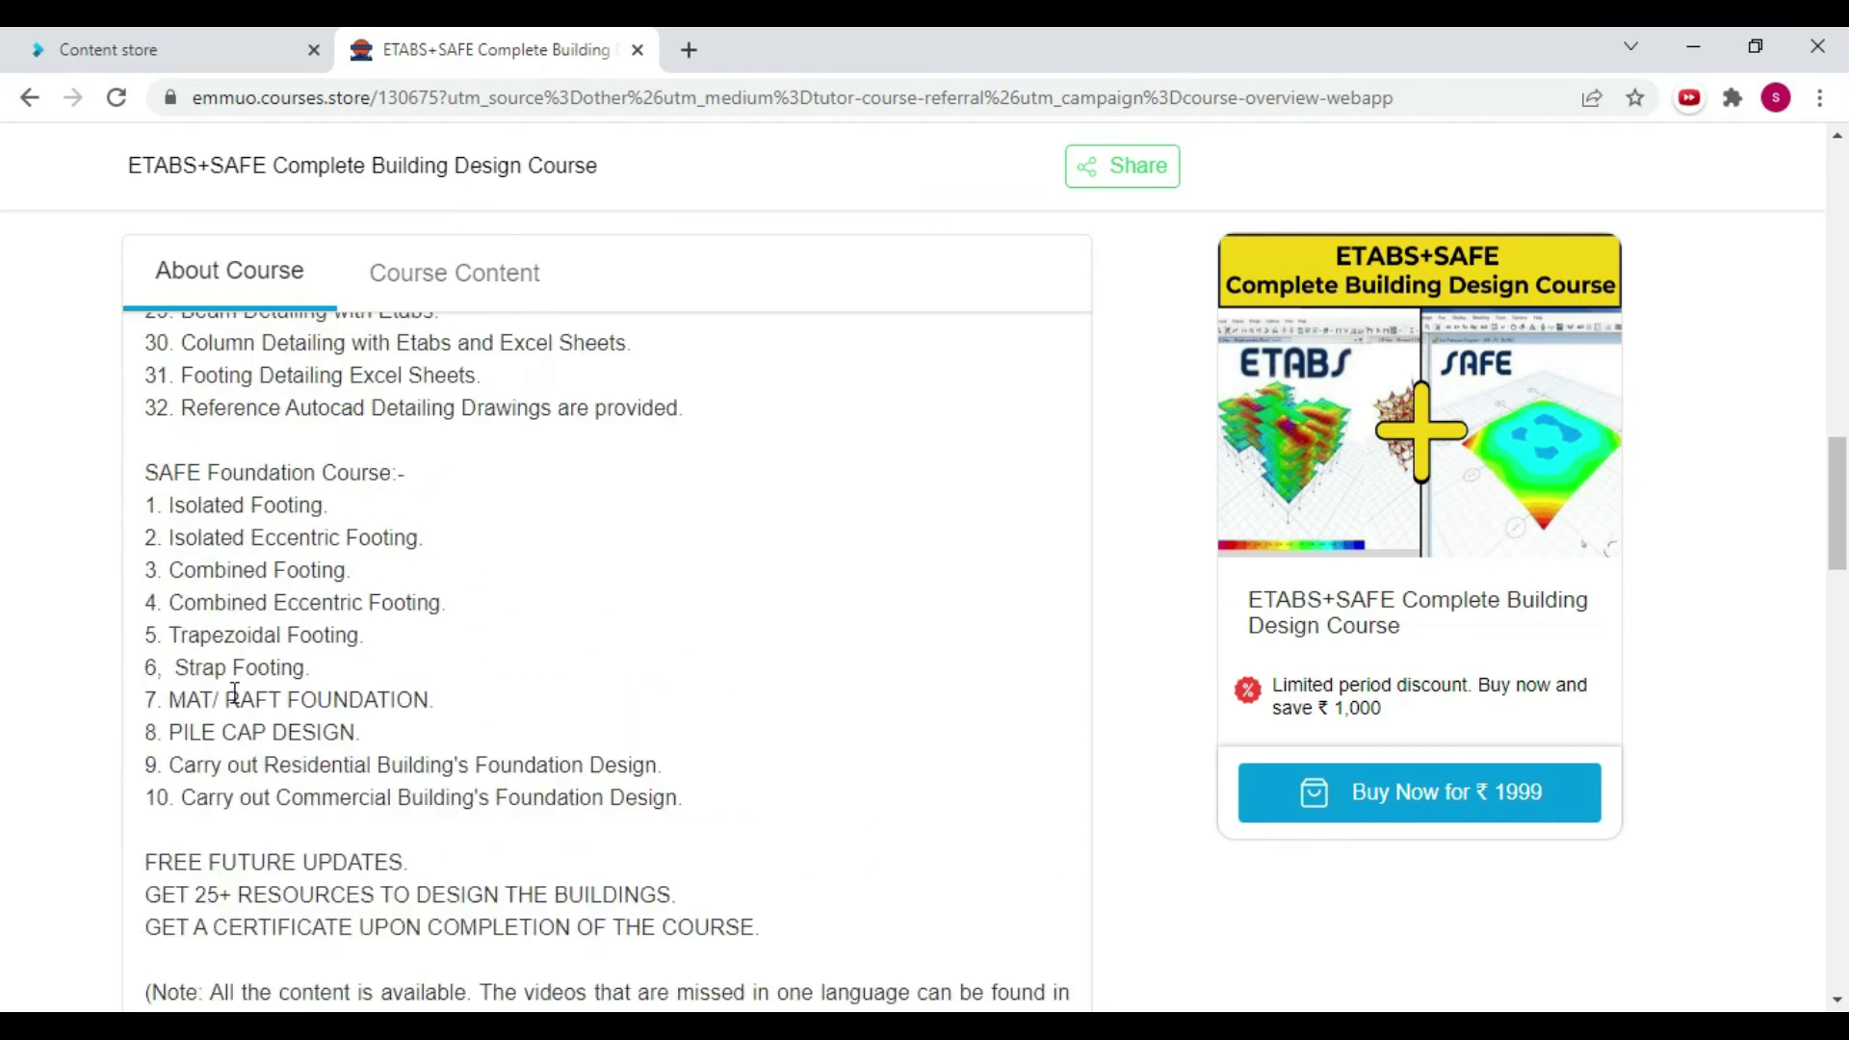
Look over the course content folders and return to the content store's course overview
{"action": "left_click", "coordinate": [507, 273]}
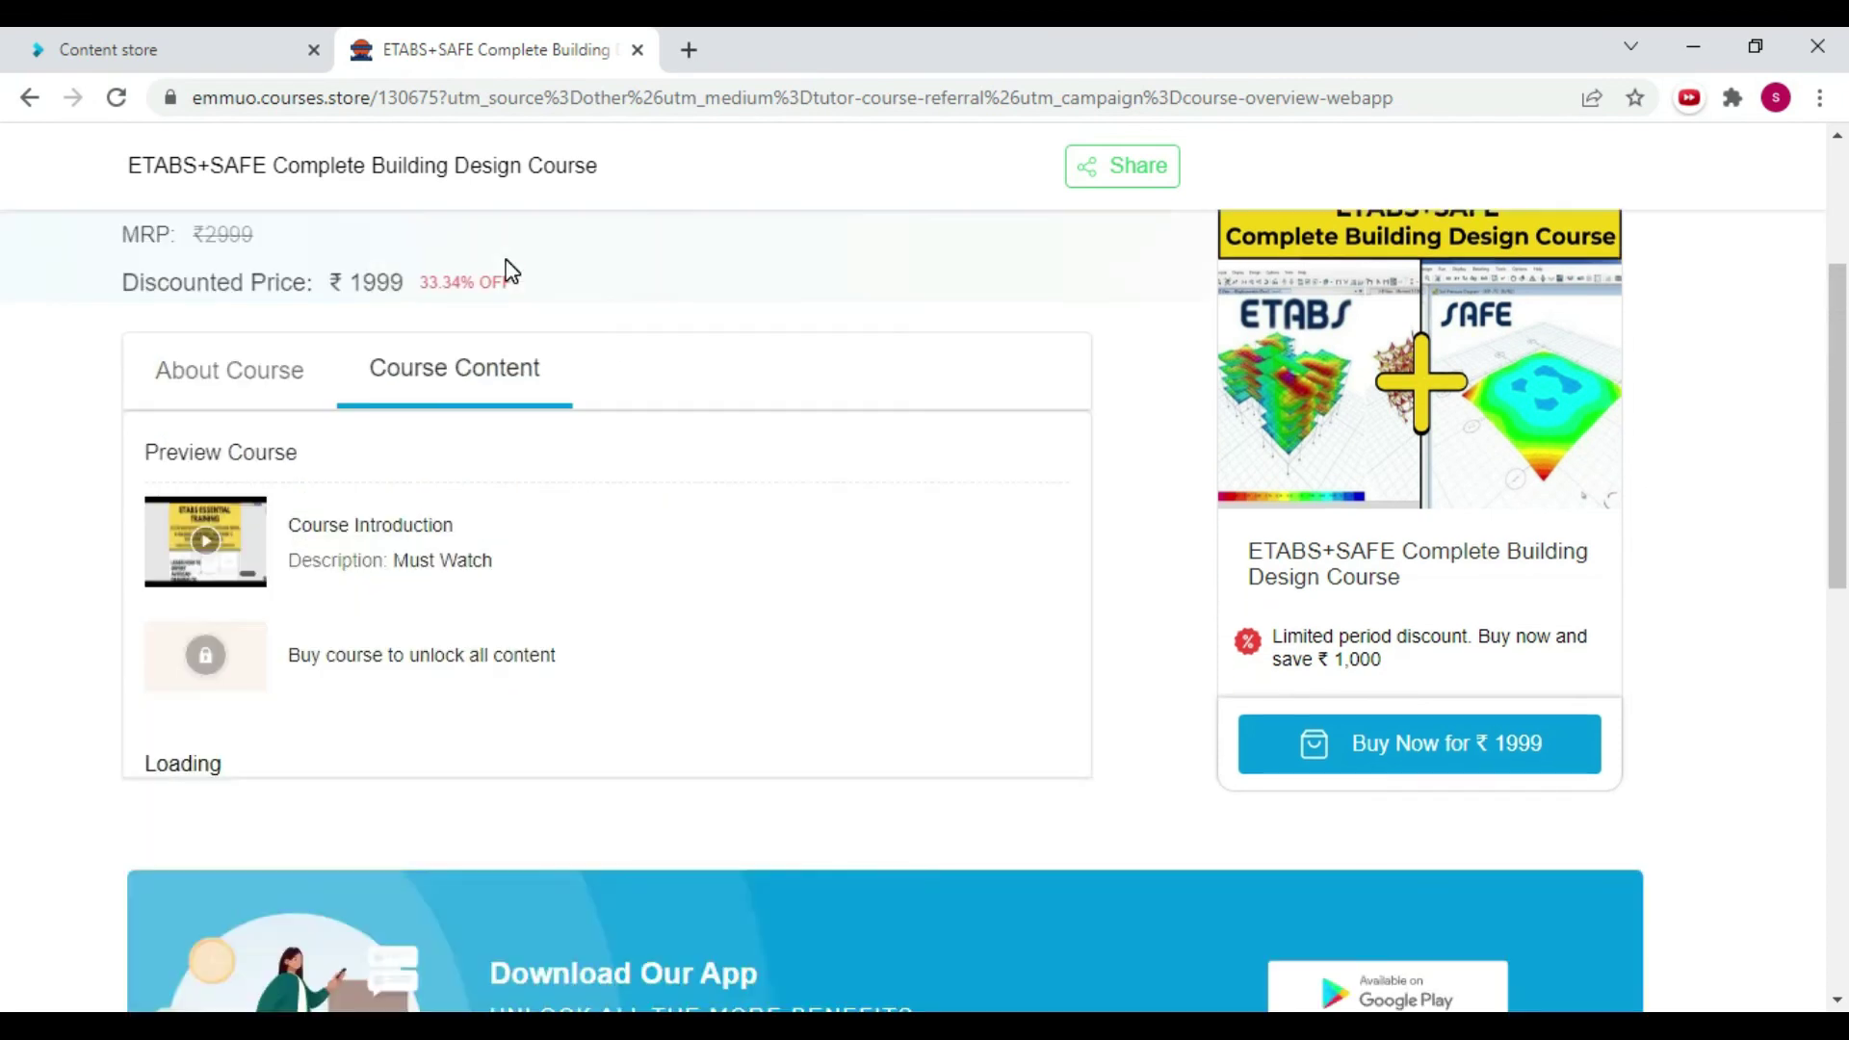
{"action": "scroll", "coordinate": [414, 602], "scroll_direction": "down", "scroll_amount": 3}
{"action": "scroll", "coordinate": [434, 654], "scroll_direction": "down", "scroll_amount": 1}
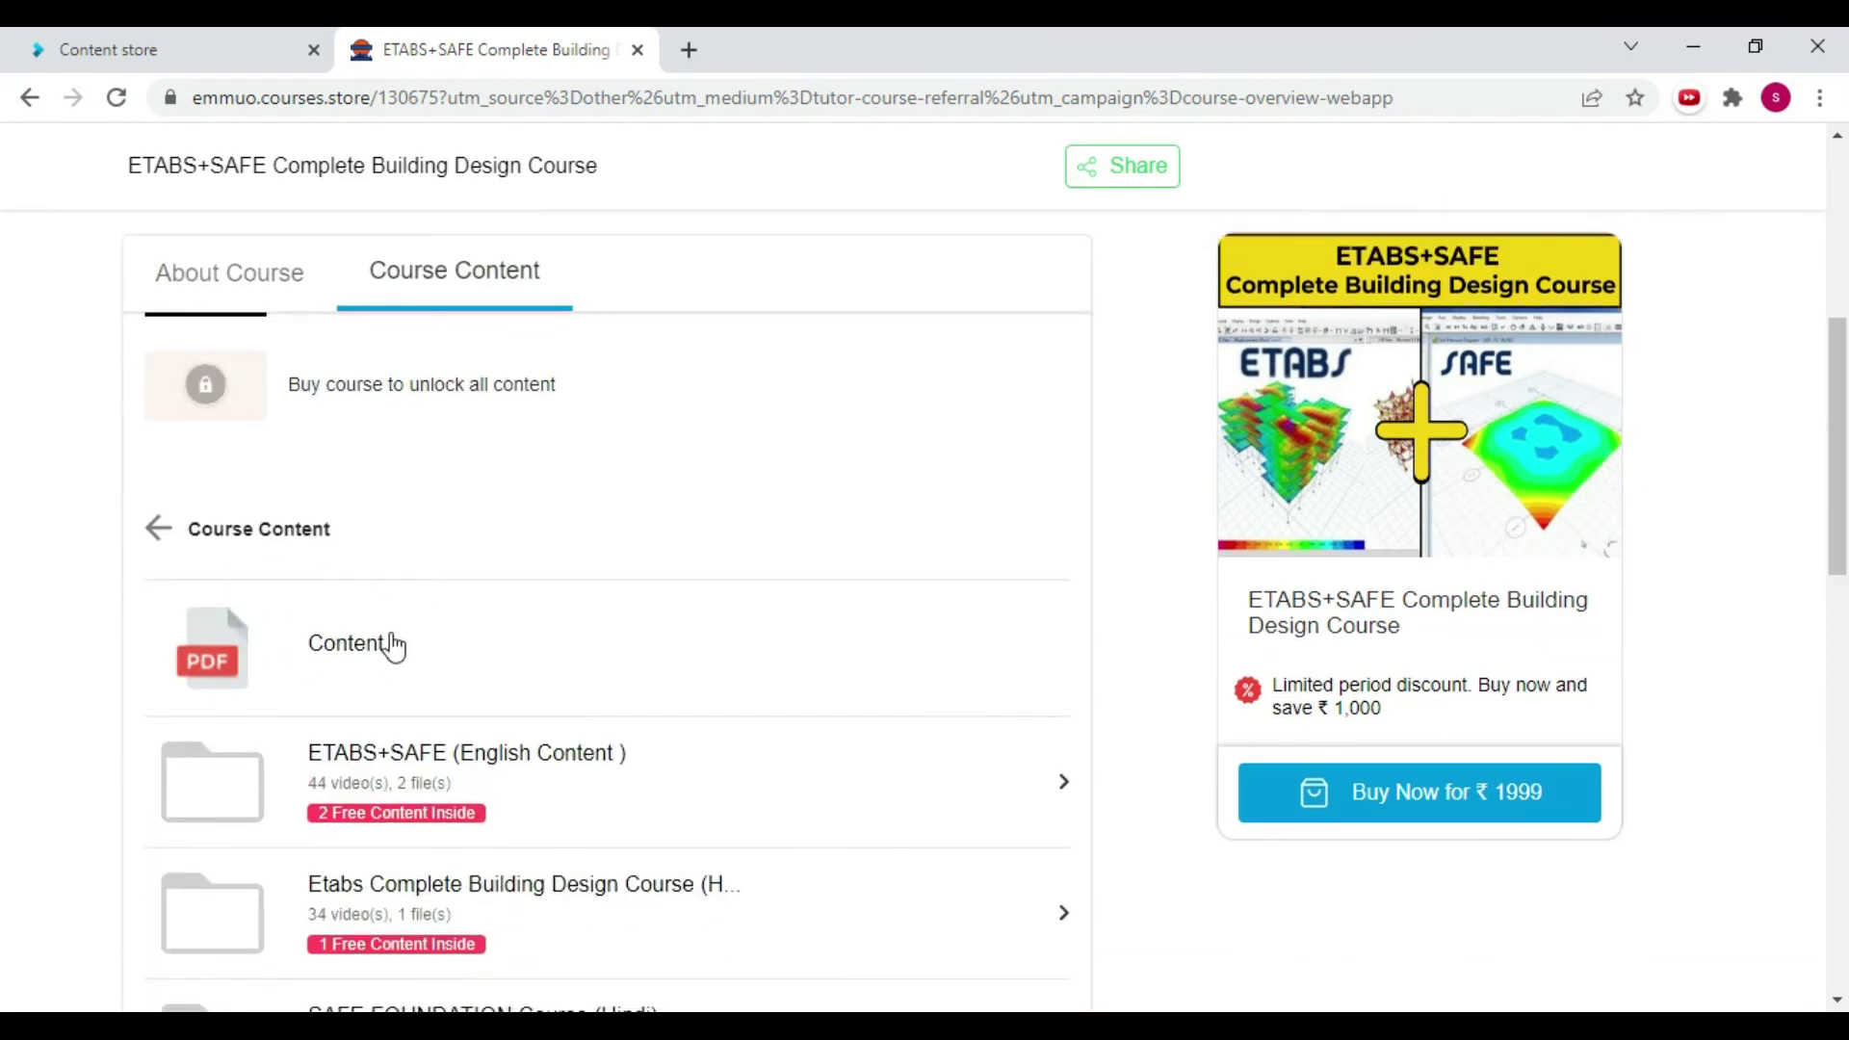
{"action": "scroll", "coordinate": [366, 735], "scroll_direction": "down", "scroll_amount": 3}
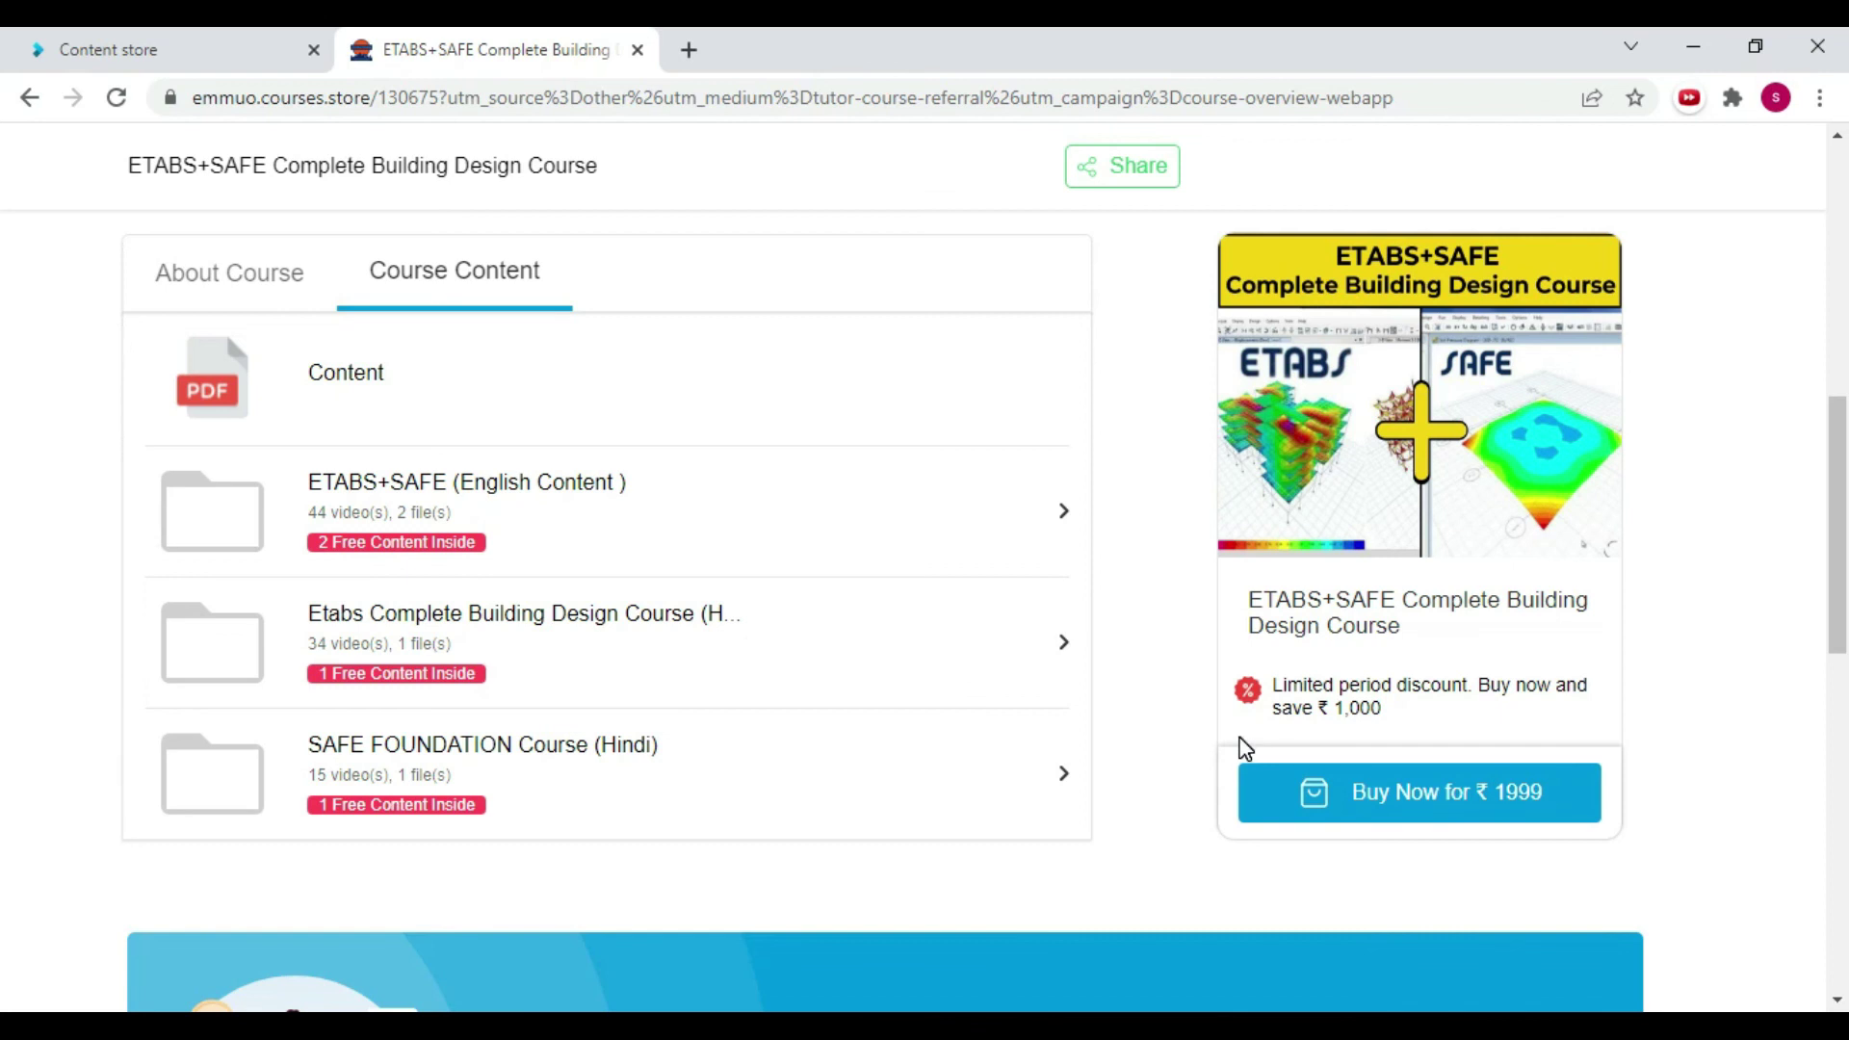
{"action": "left_click", "coordinate": [65, 39]}
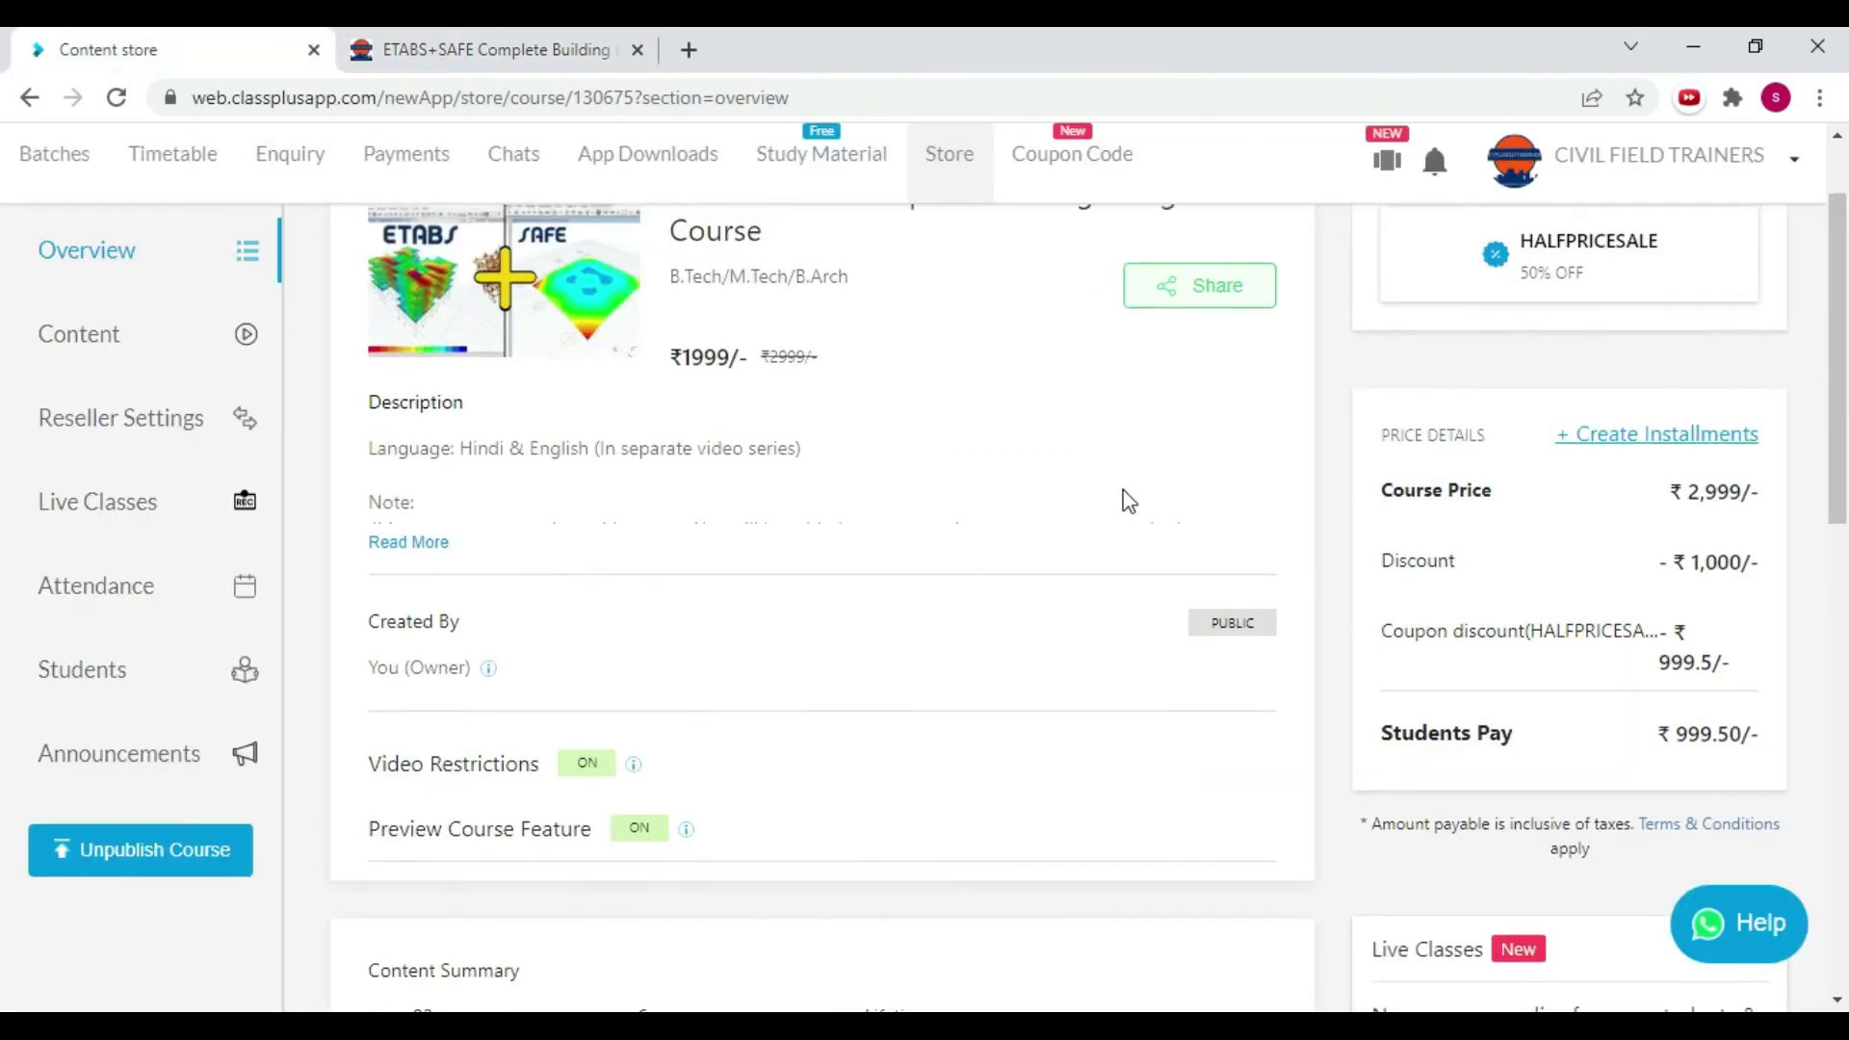
{"action": "scroll", "coordinate": [1128, 500], "scroll_direction": "up", "scroll_amount": 2}
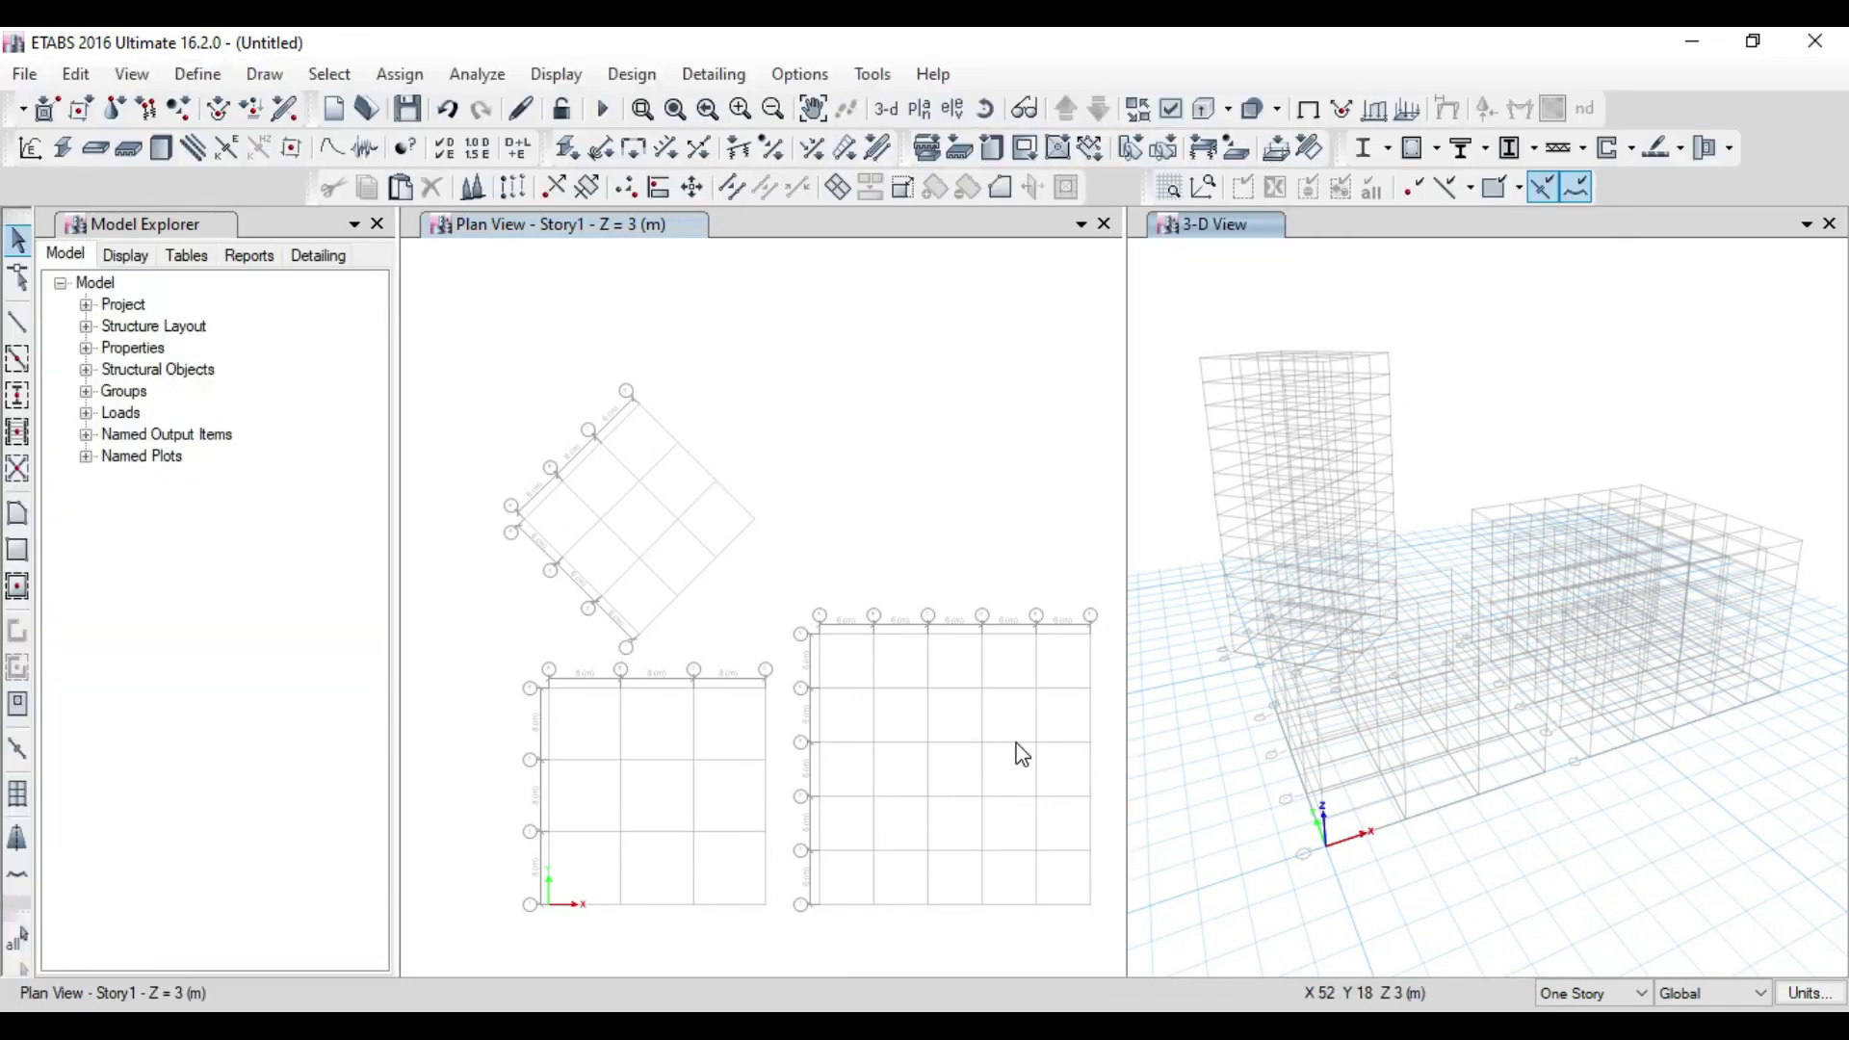
Switch back to ETABS and review the plan view's grid system visibility settings
{"action": "left_click", "coordinate": [1303, 435]}
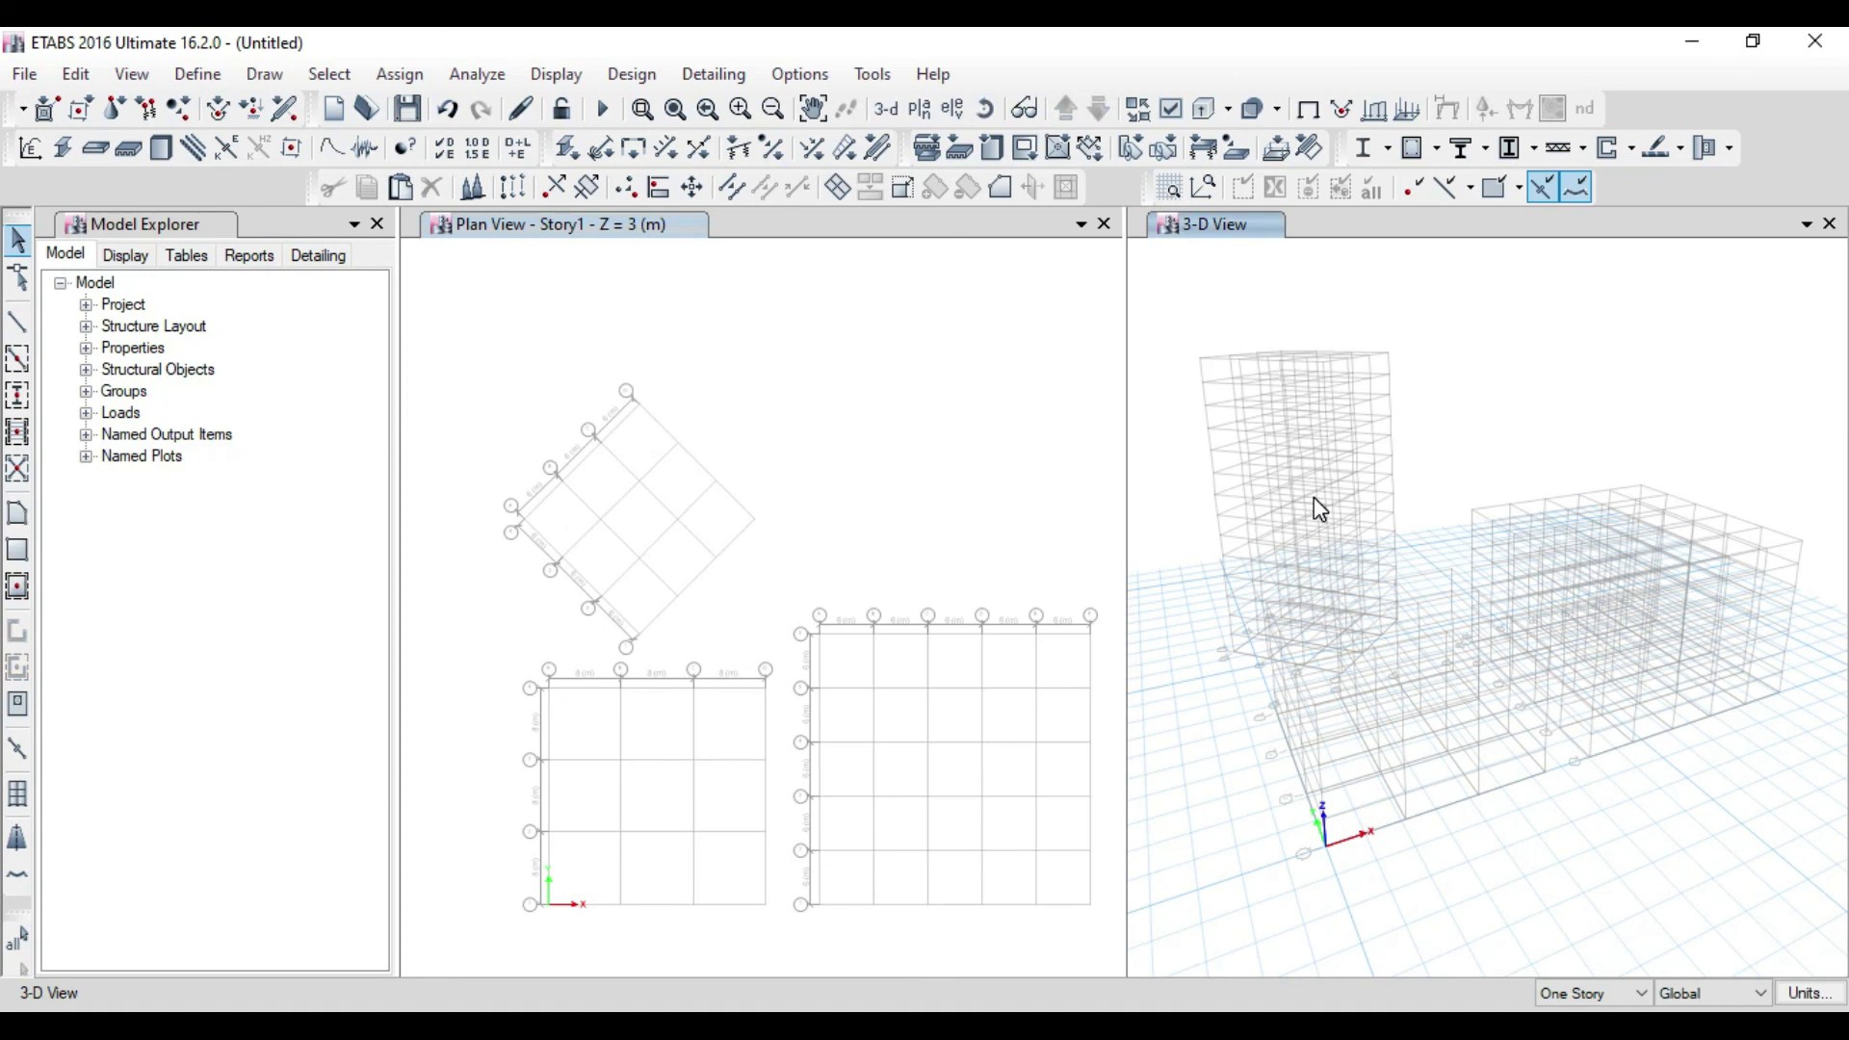
{"action": "right_click", "coordinate": [779, 391]}
{"action": "left_click", "coordinate": [852, 511]}
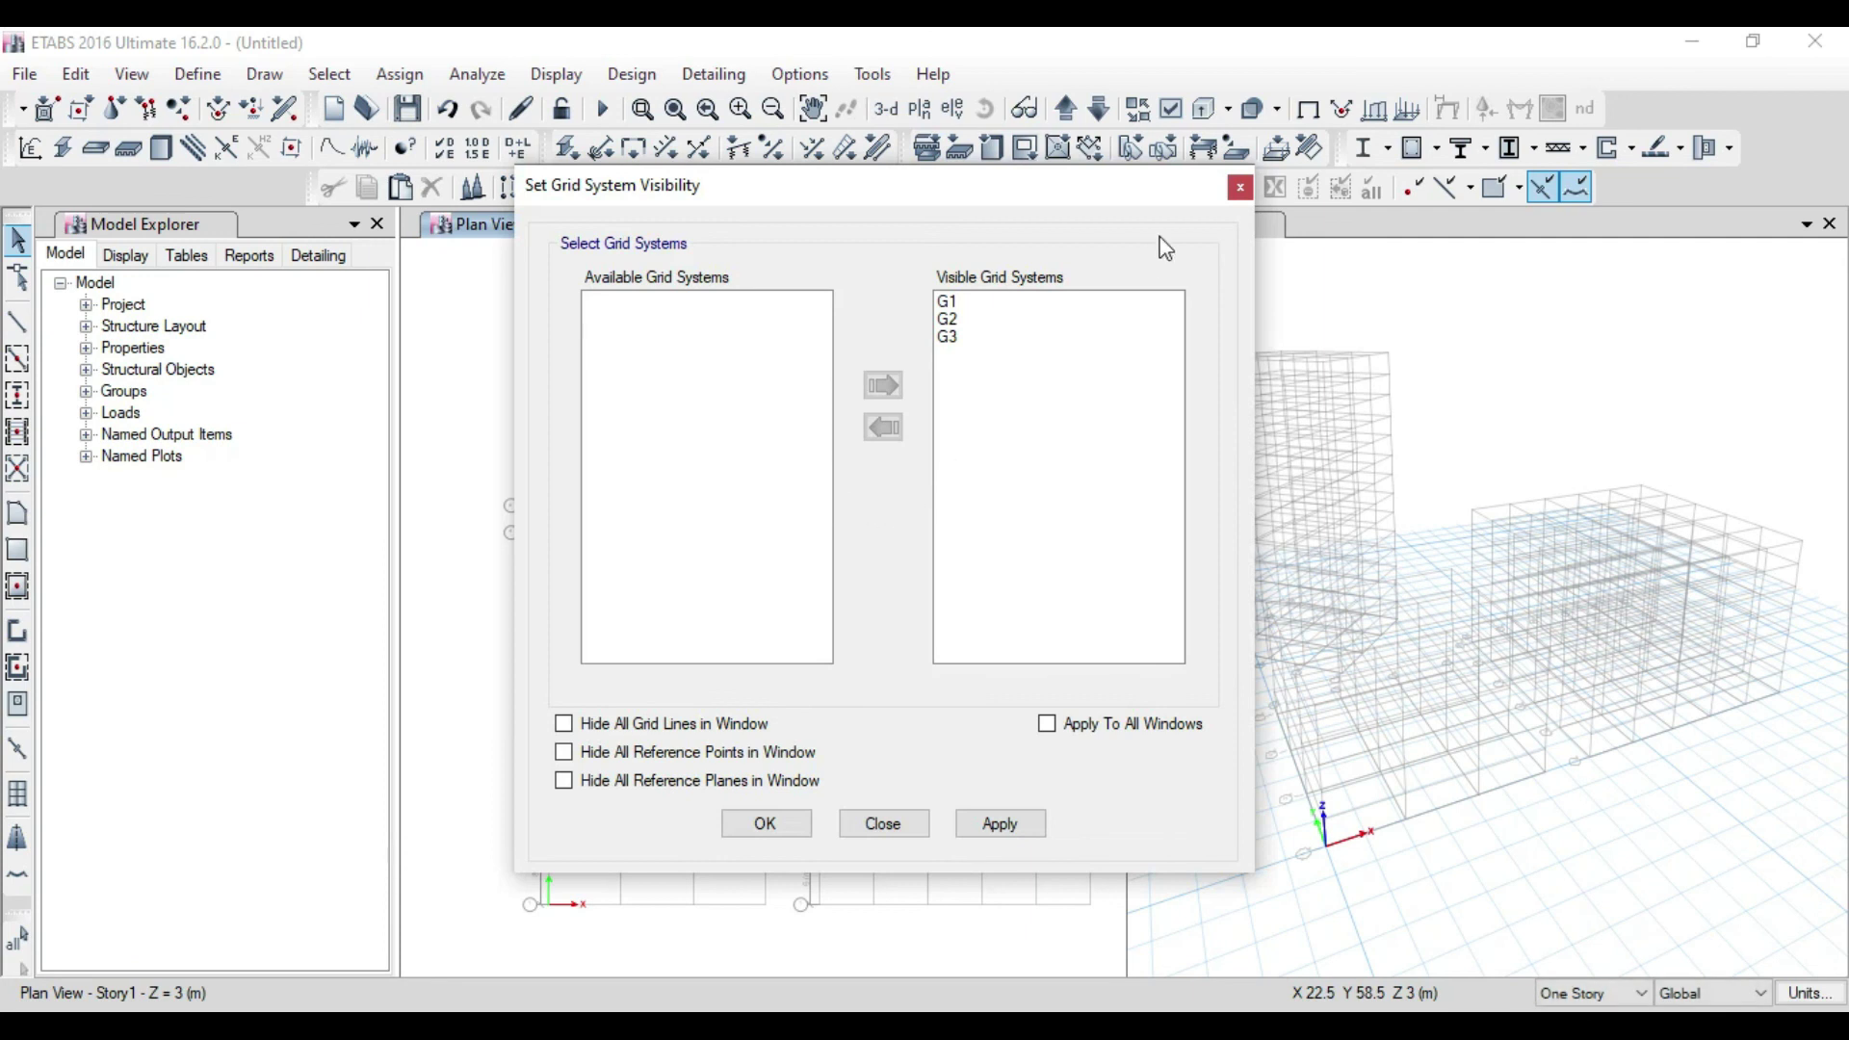
{"action": "left_click", "coordinate": [1239, 187]}
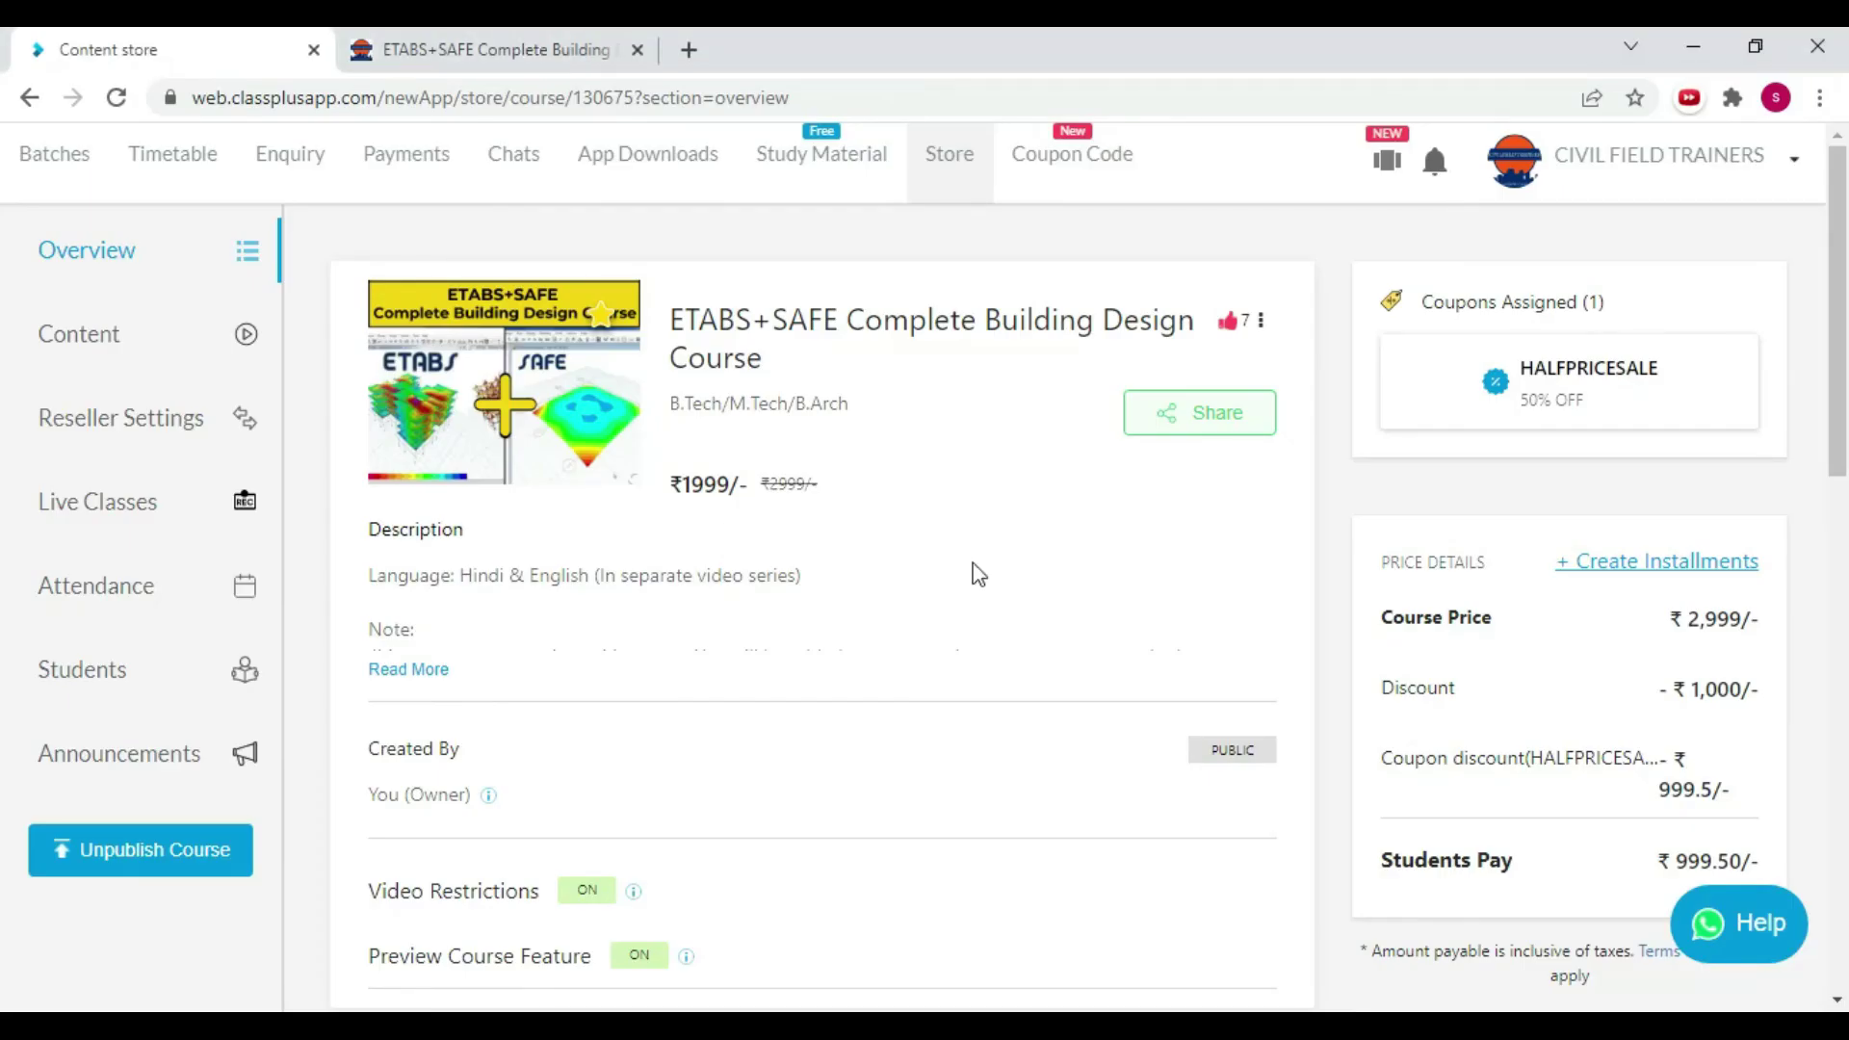
Switch to the browser and look over the course content list on the public ETABS+SAFE course page
{"action": "left_click", "coordinate": [396, 41]}
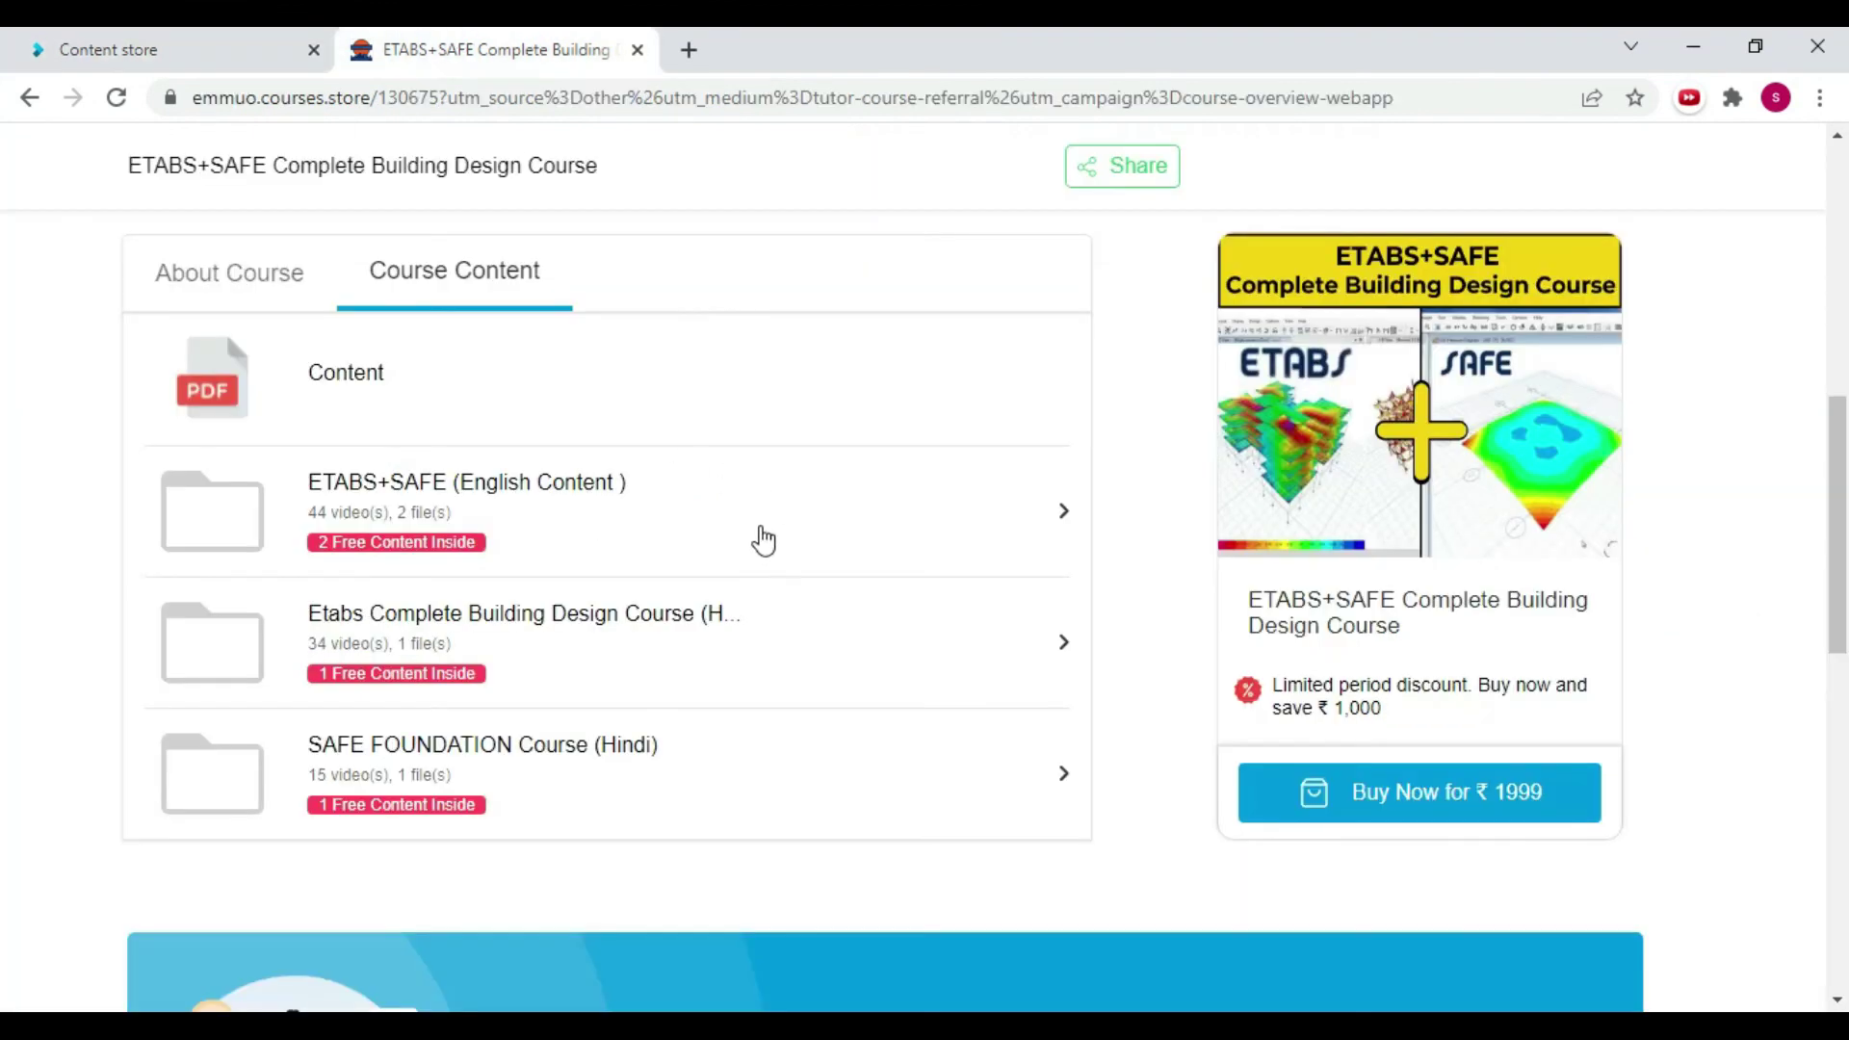
{"action": "scroll", "coordinate": [732, 520], "scroll_direction": "up", "scroll_amount": 2}
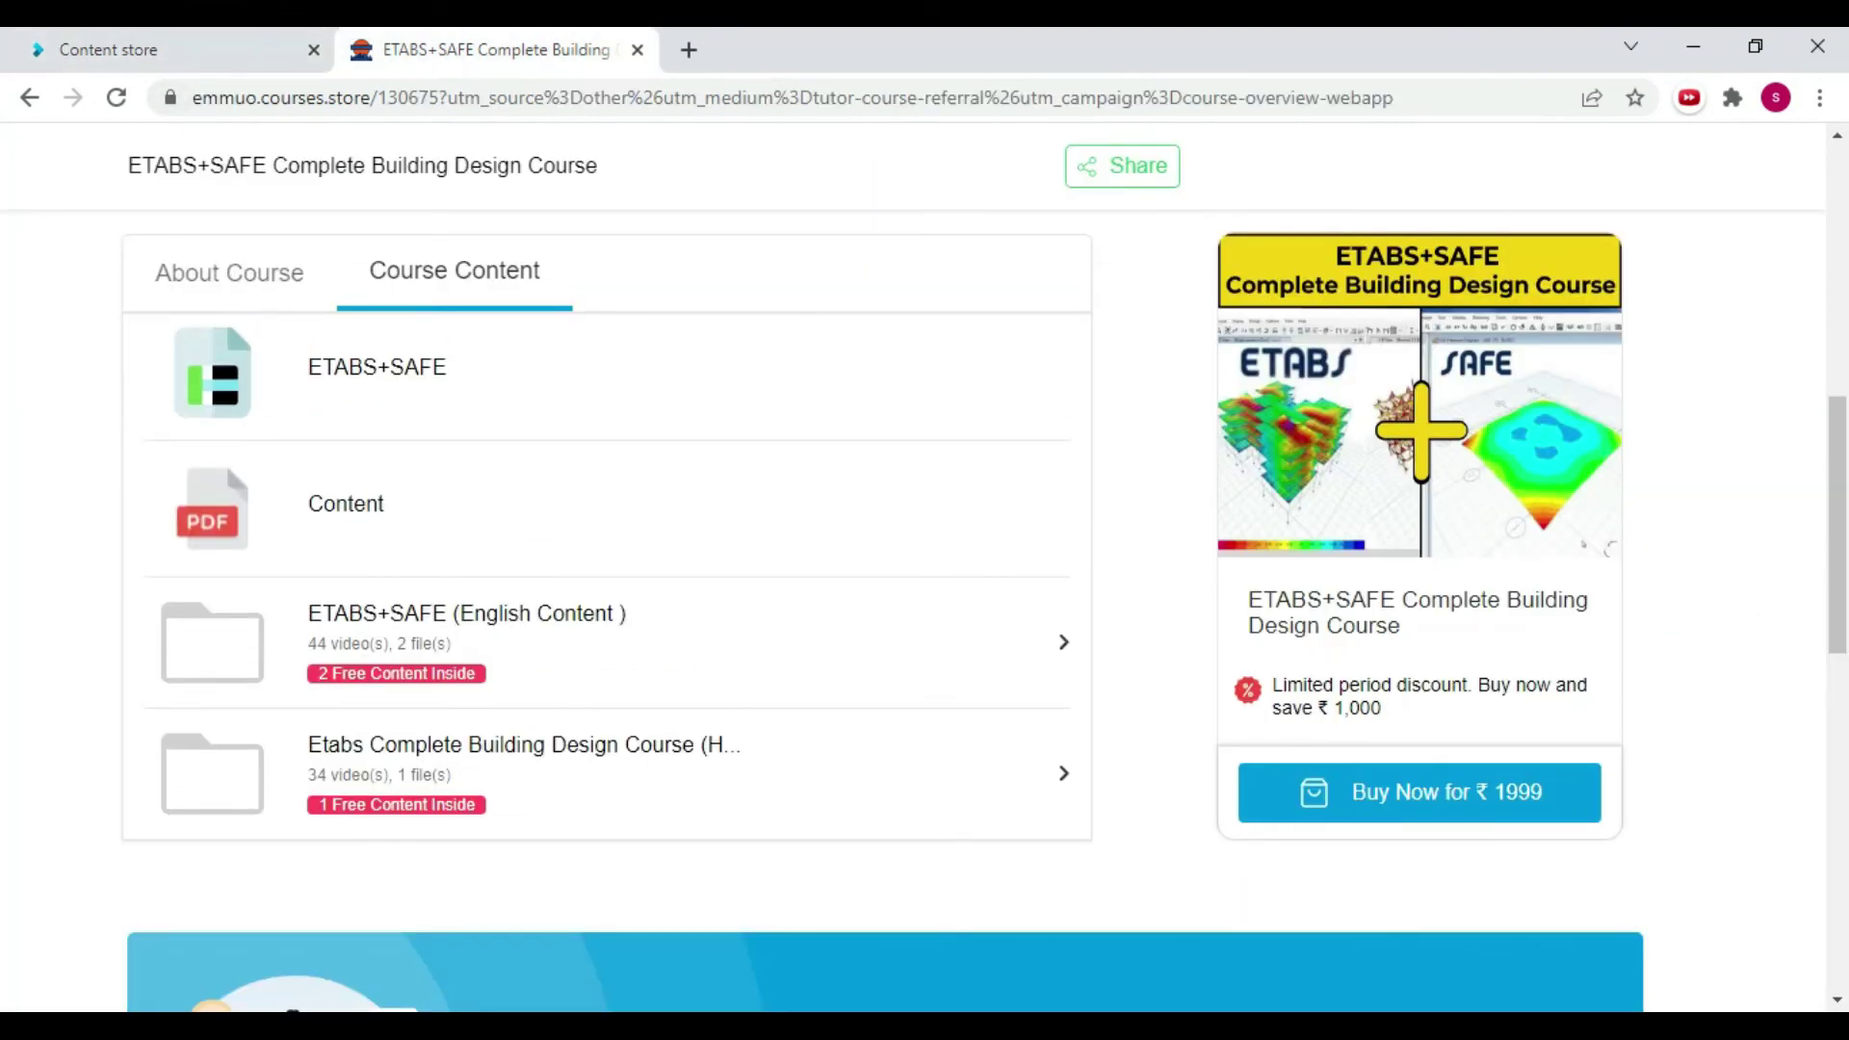